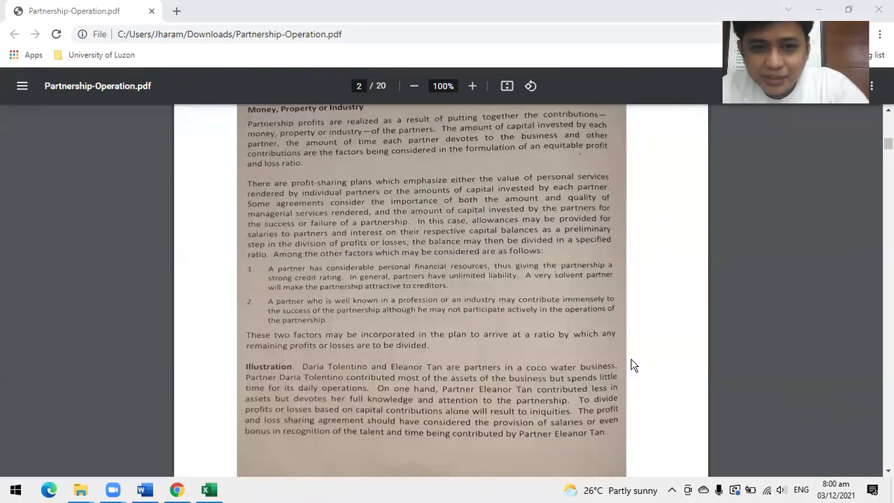
Scroll up on PDF page 2 to the 'Factors to Consider in Arriving at a Plan for Dividing Profits or Losses' heading.
scroll(611, 364, up, 1)
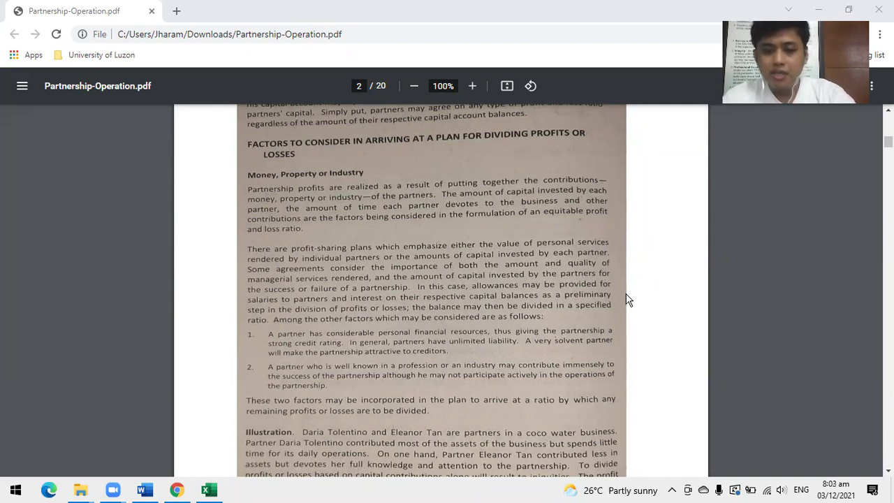
key(XF86AudioRaiseVolume)
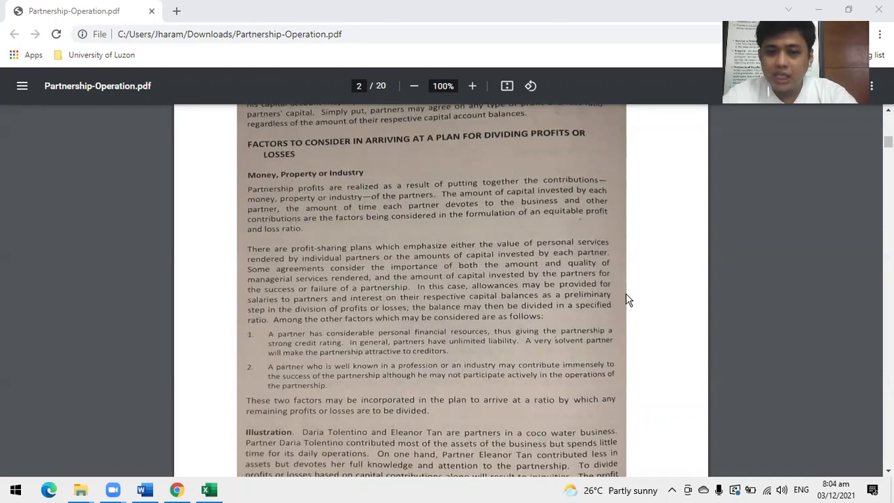
scroll(548, 279, down, 2)
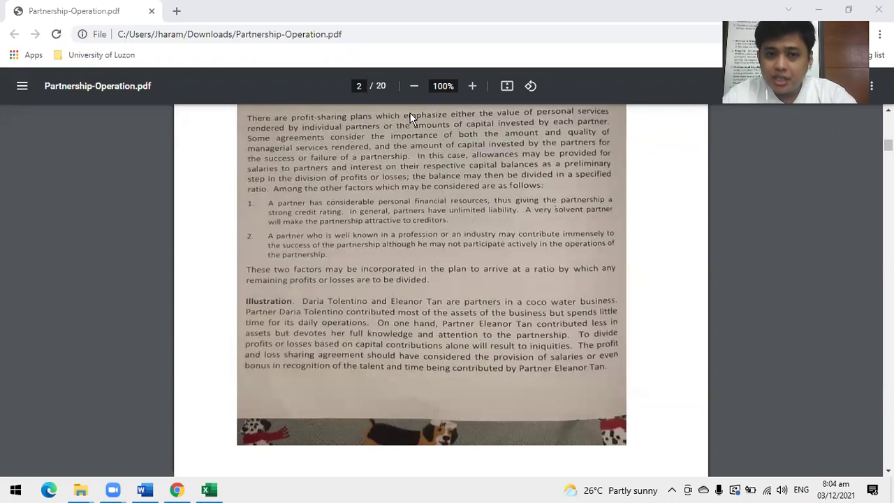
scroll(522, 178, up, 1)
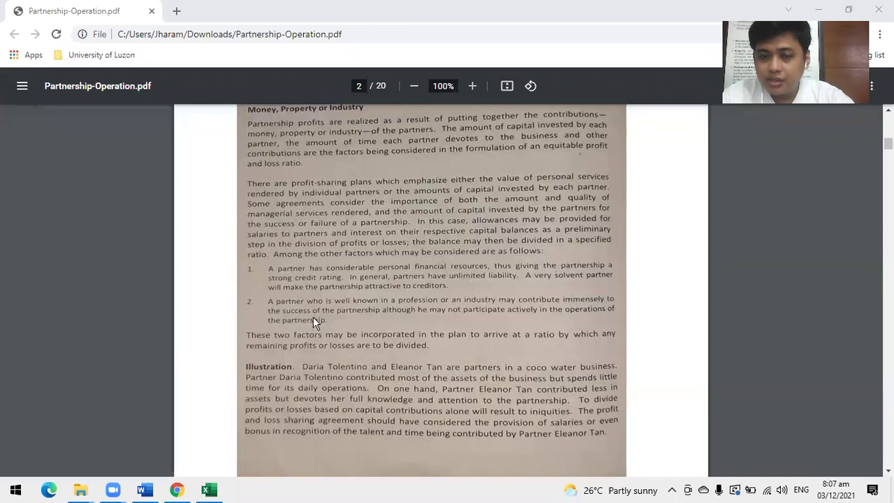
scroll(360, 314, down, 1)
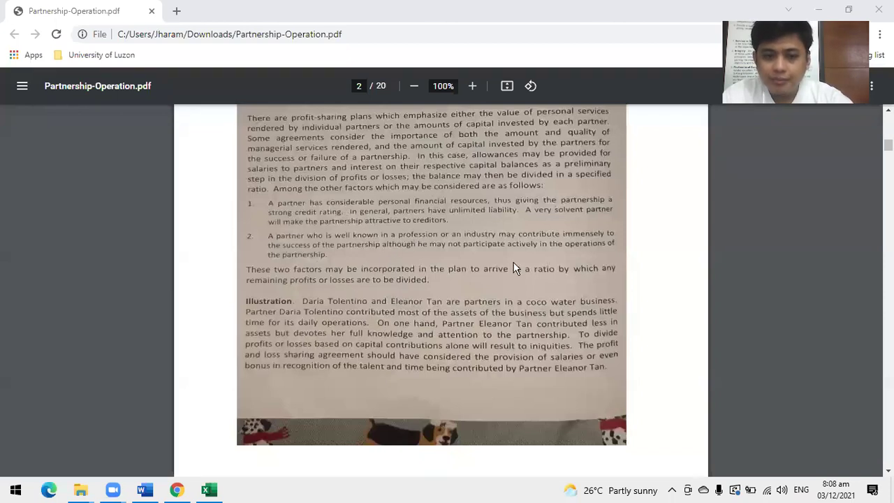
Scroll between pages 2 and 3 to the Performance Methods section and the working-partner Illustration.
scroll(493, 272, down, 2)
scroll(492, 273, down, 2)
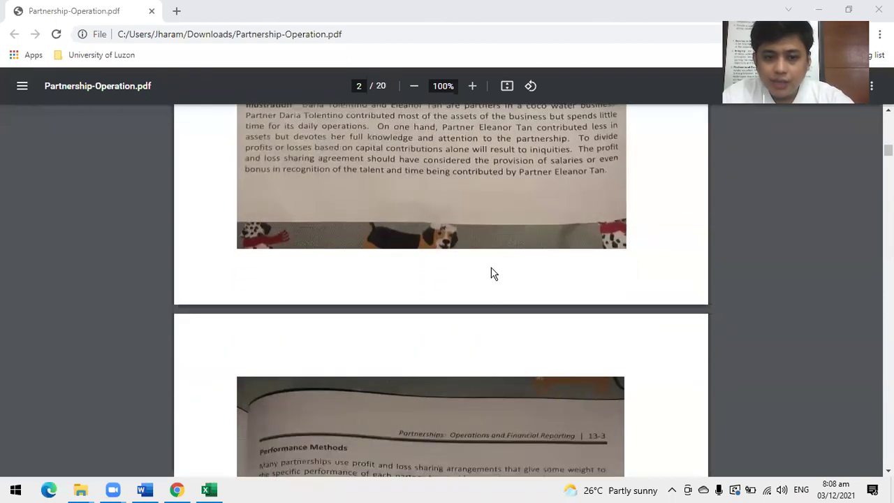
scroll(491, 273, up, 1)
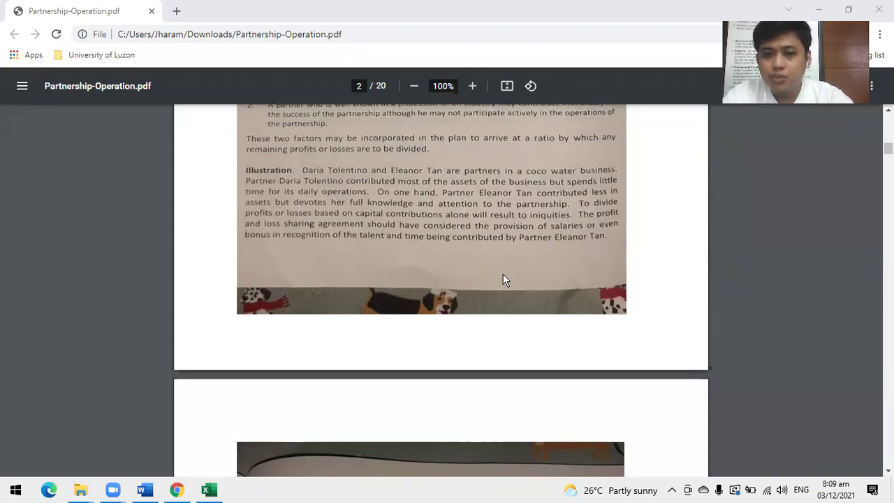
scroll(500, 280, down, 2)
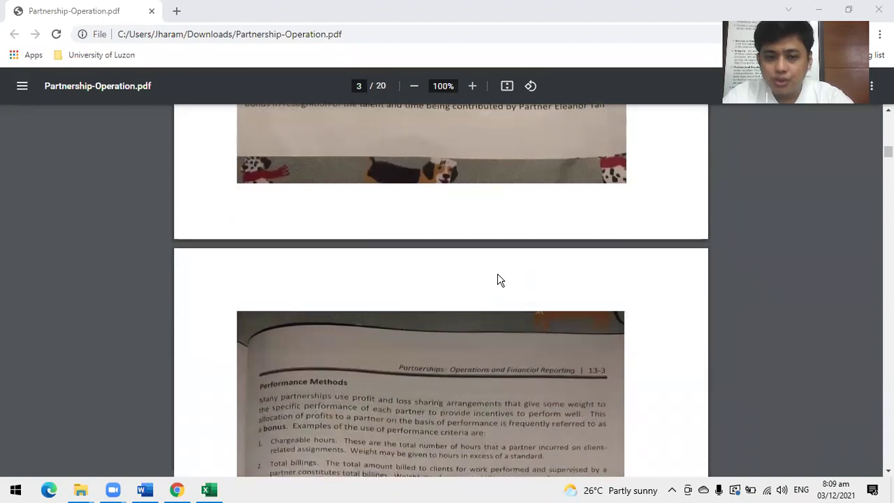
scroll(500, 279, up, 3)
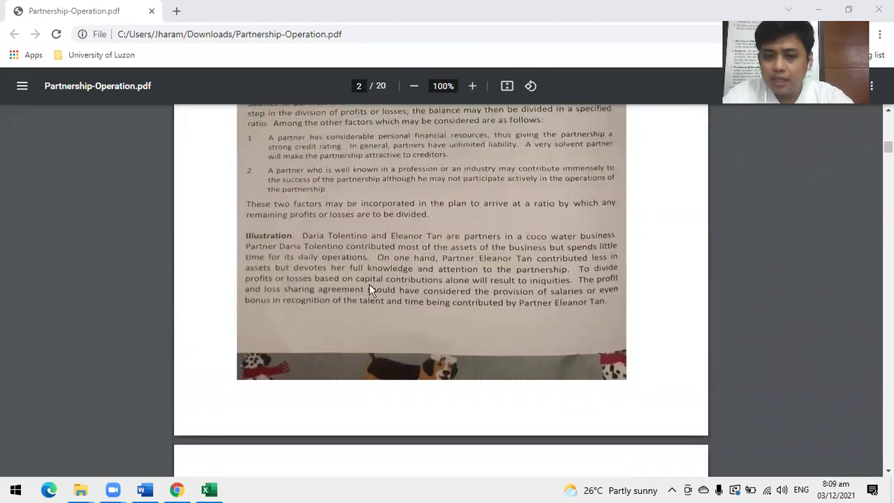
Scroll down page 3 to RULES FOR THE DISTRIBUTION OF PROFITS OR LOSSES and its Profits provisions.
scroll(409, 298, down, 6)
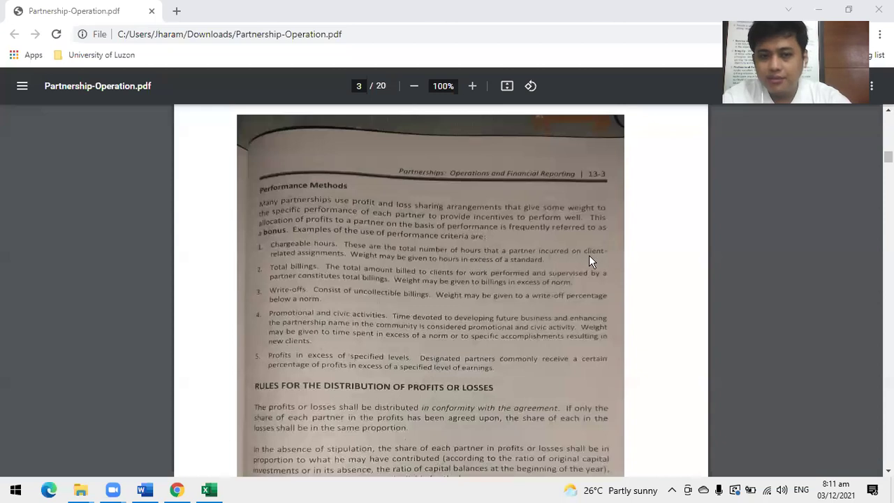
scroll(589, 257, down, 5)
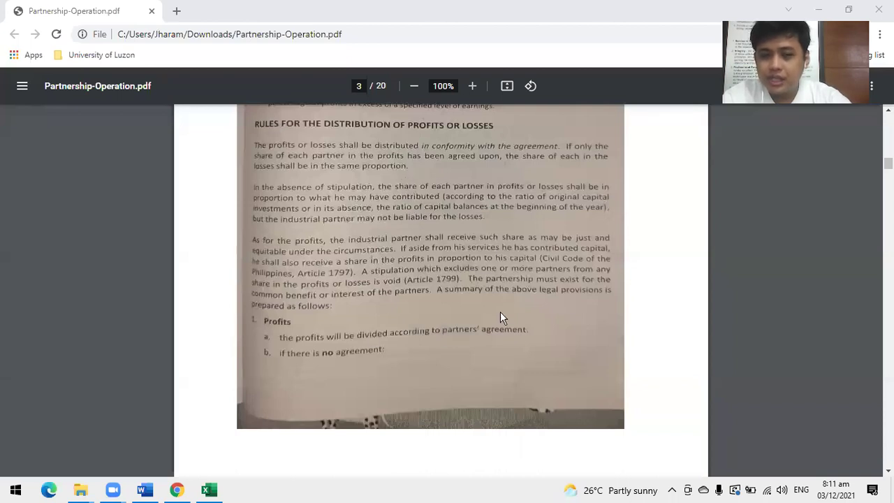
Scroll to page 4's '2. Losses' rules for capitalist and industrial partners.
scroll(500, 317, down, 1)
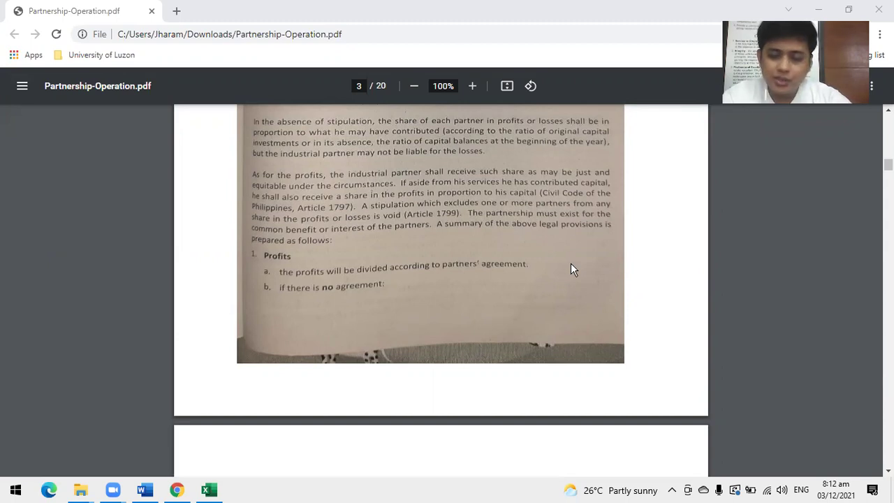
scroll(397, 263, down, 5)
scroll(479, 266, down, 1)
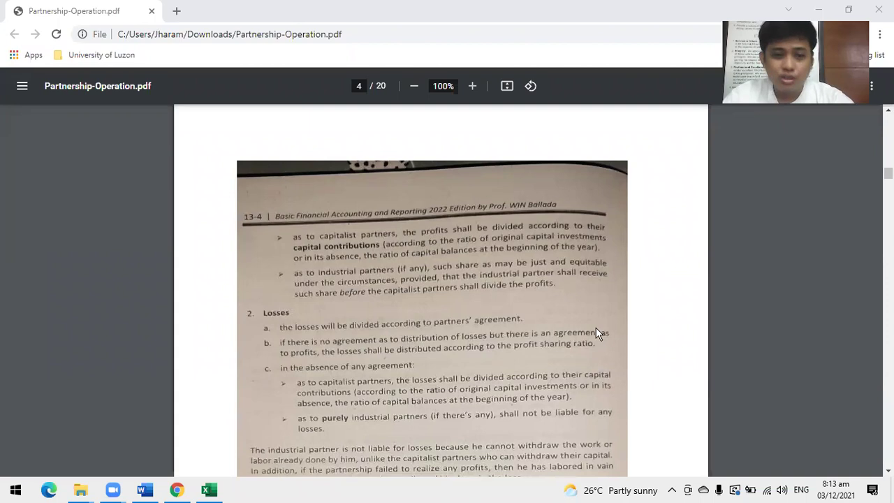
Scroll past the Losses rules to CORRECTION OF PRIOR PERIOD ERRORS under IAS No. 8.
scroll(484, 348, down, 1)
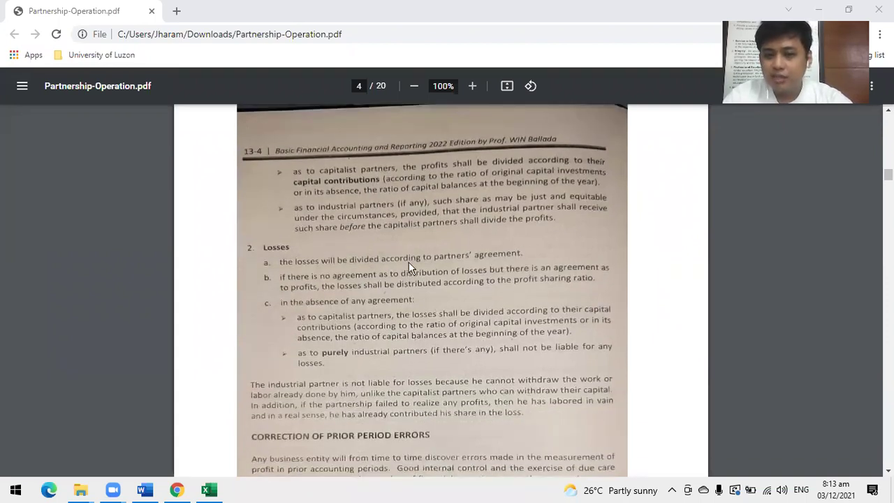
scroll(482, 295, down, 2)
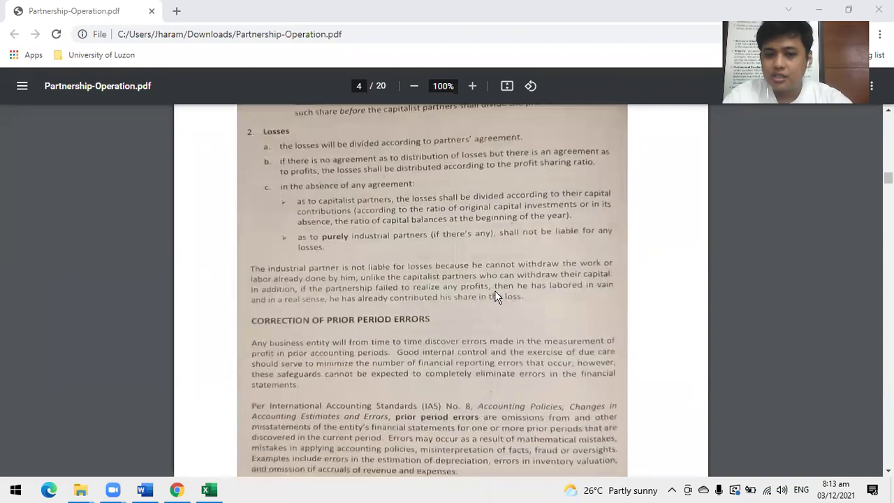
scroll(497, 295, down, 3)
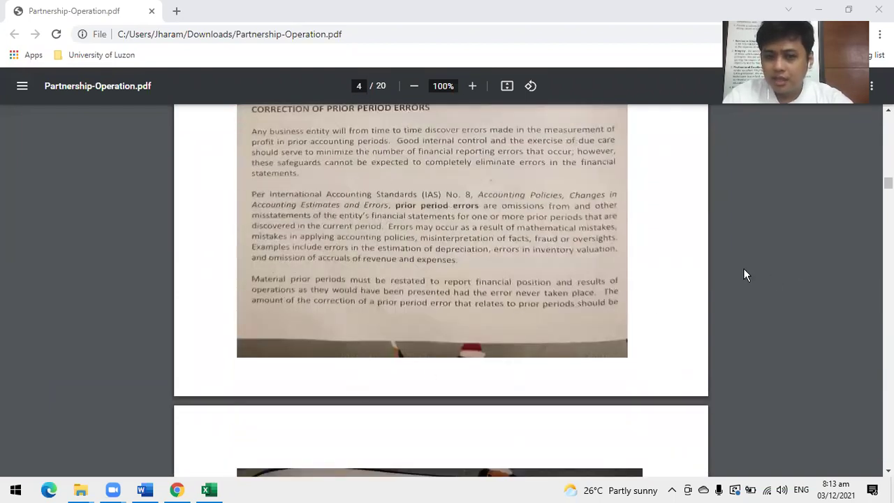
Scroll to page 5's six schemes for distributing profits or losses by partners' agreement.
scroll(645, 387, down, 3)
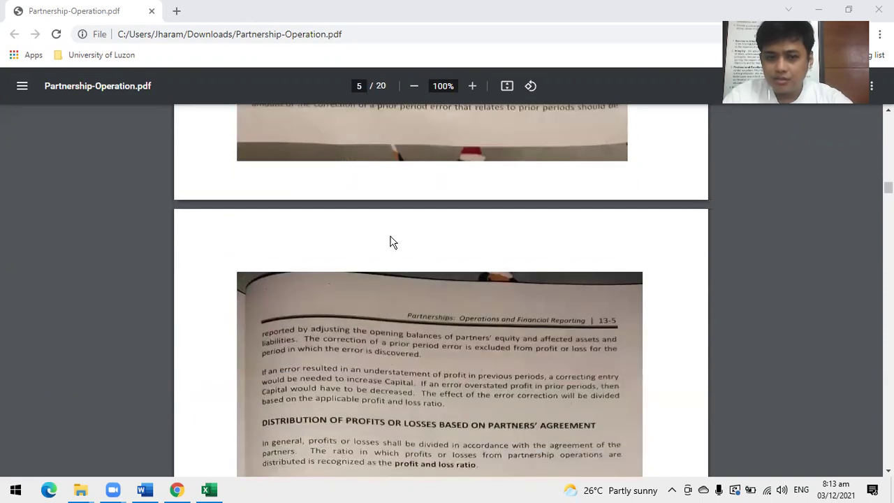
scroll(385, 186, up, 3)
scroll(461, 326, down, 1)
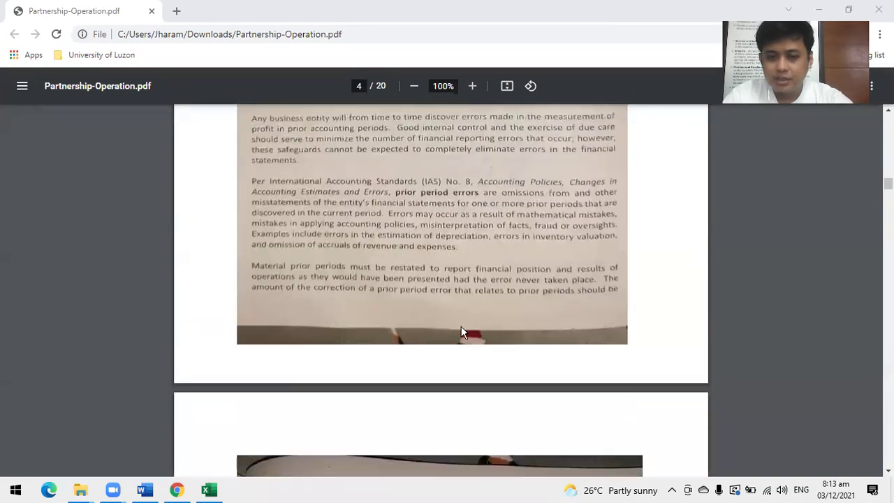
scroll(461, 326, down, 5)
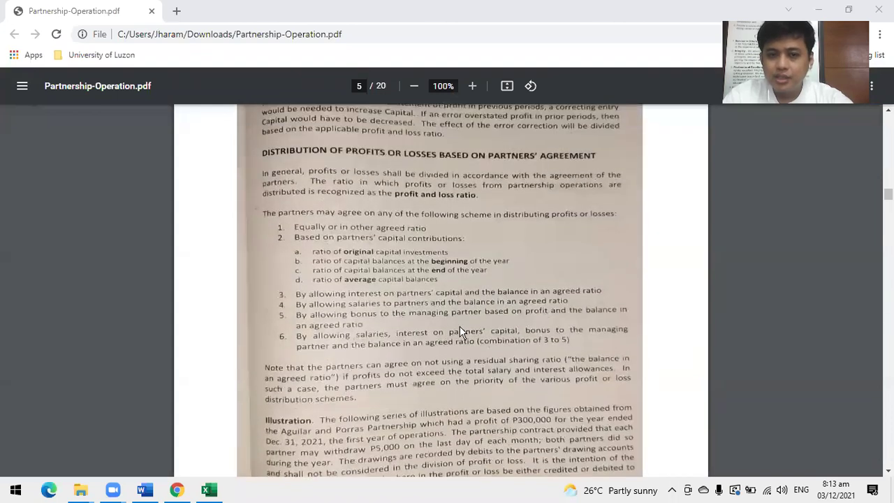
scroll(302, 235, up, 1)
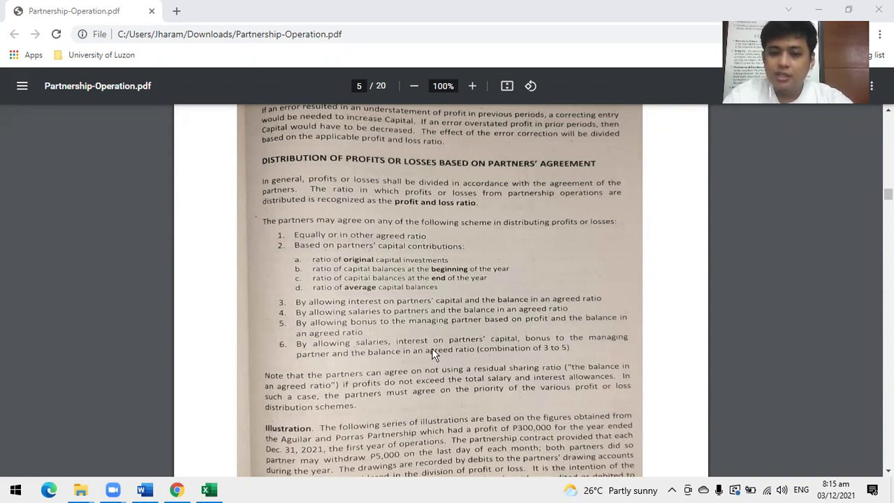
scroll(432, 347, down, 1)
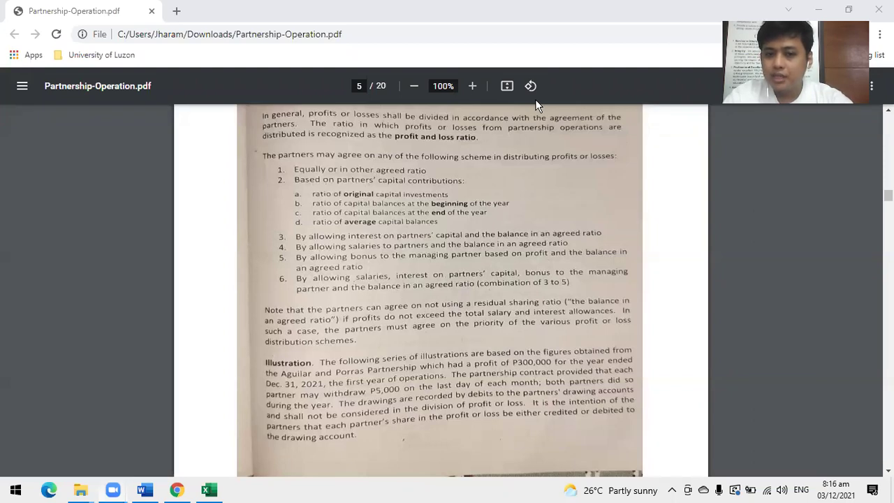
Scroll back up to page 3's legal provisions, then down to page 4's Losses rules.
scroll(474, 242, up, 10)
scroll(469, 250, up, 5)
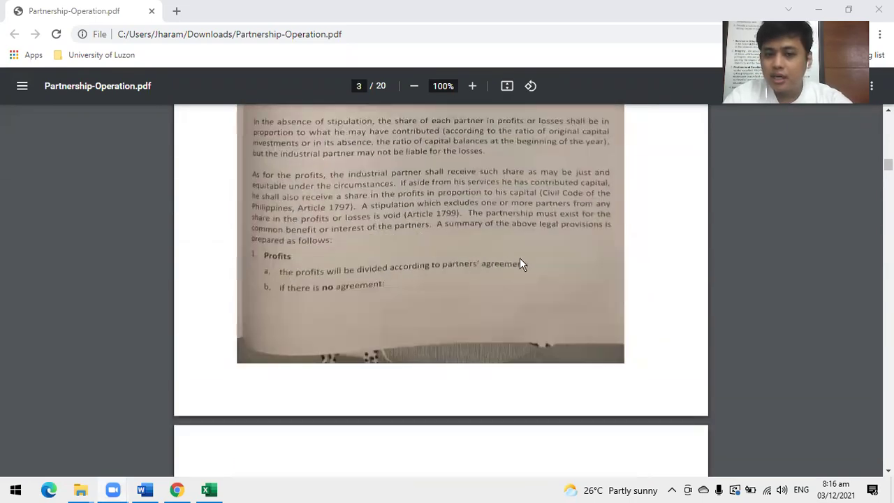
scroll(391, 297, down, 5)
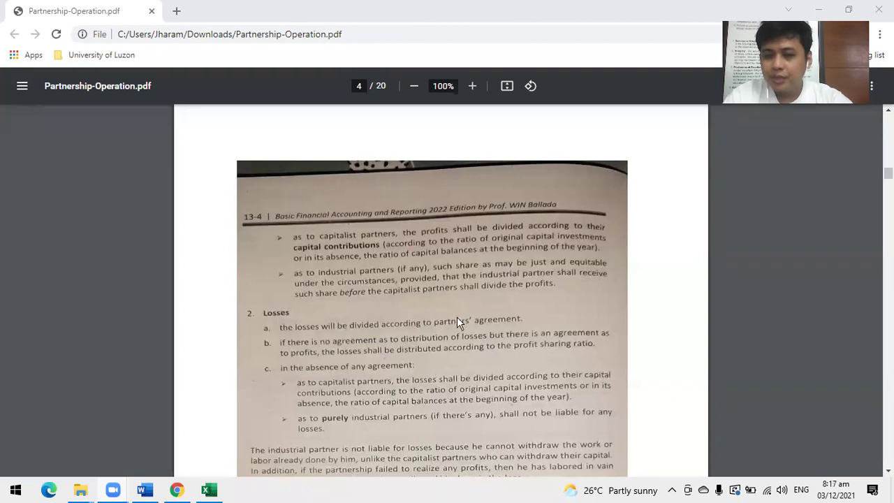
Review page 5's distribution schemes, residual-ratio note and the P300,000 Illustration.
scroll(527, 311, down, 12)
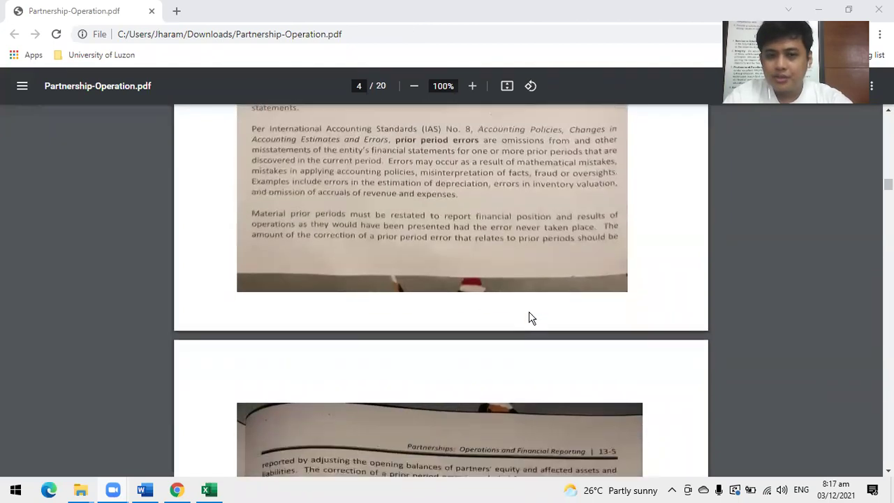
scroll(527, 311, down, 6)
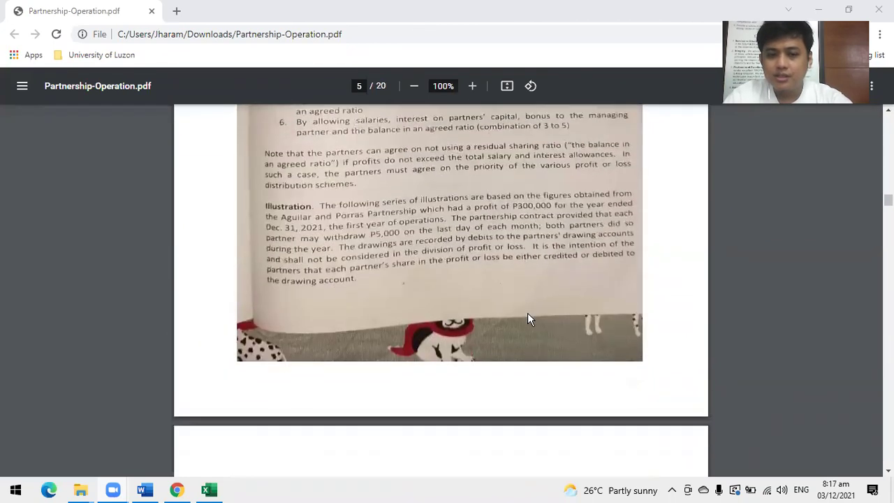
scroll(528, 313, up, 3)
scroll(527, 318, up, 2)
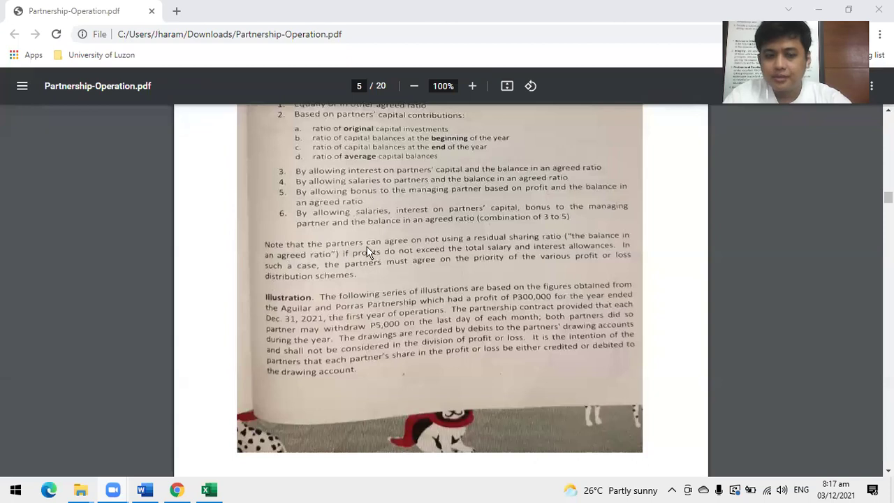
Scroll down page 5 to the Illustration with monthly P5,000 drawings.
scroll(375, 276, down, 1)
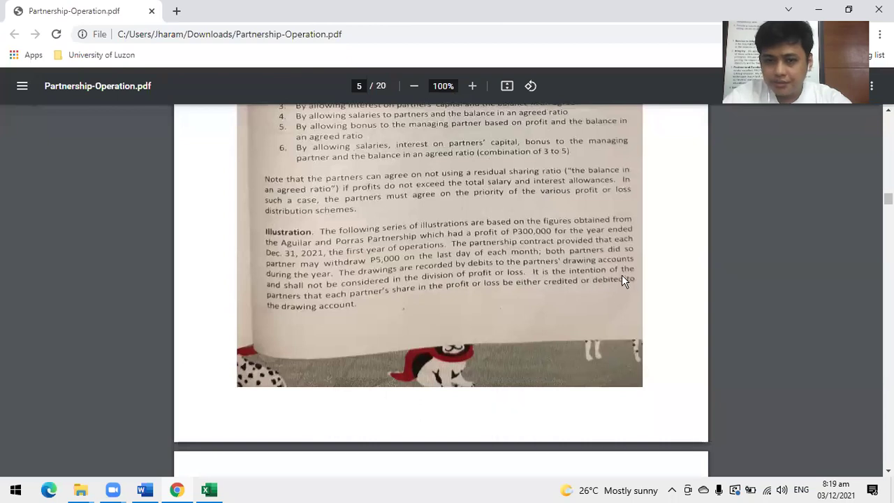
Scroll between pages 5 and 6 to the partners' capital, drawing and income summary ledger accounts.
scroll(560, 323, down, 5)
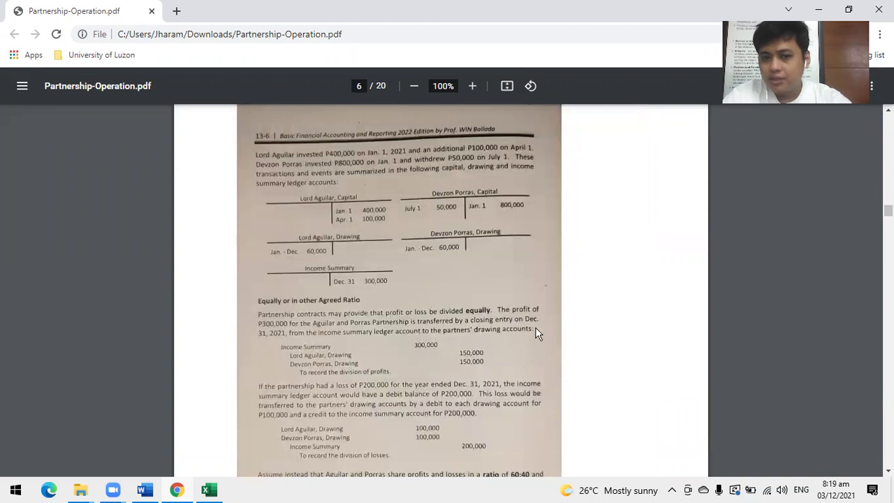
scroll(500, 351, up, 5)
scroll(501, 358, up, 1)
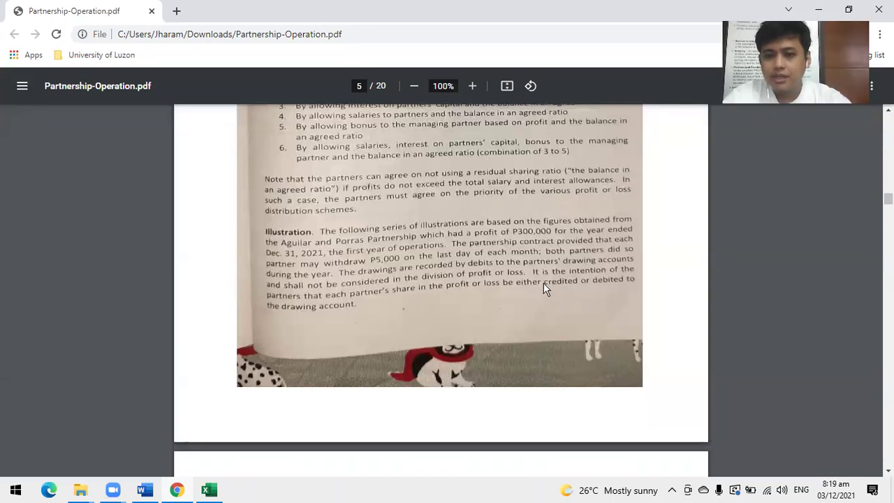
scroll(544, 283, down, 5)
scroll(367, 292, down, 1)
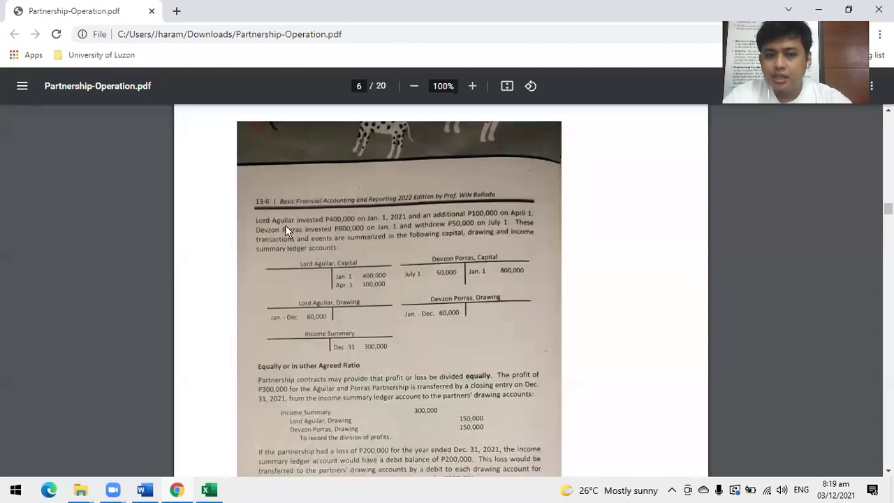
scroll(554, 240, up, 5)
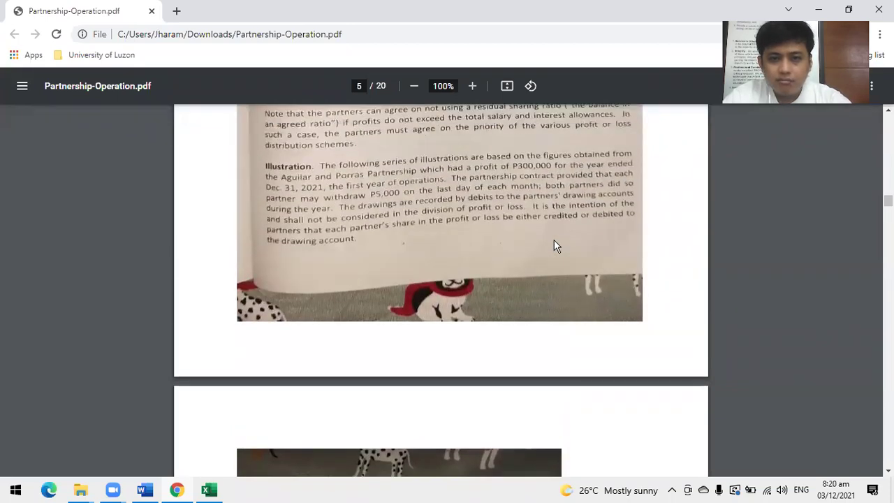
scroll(550, 248, down, 5)
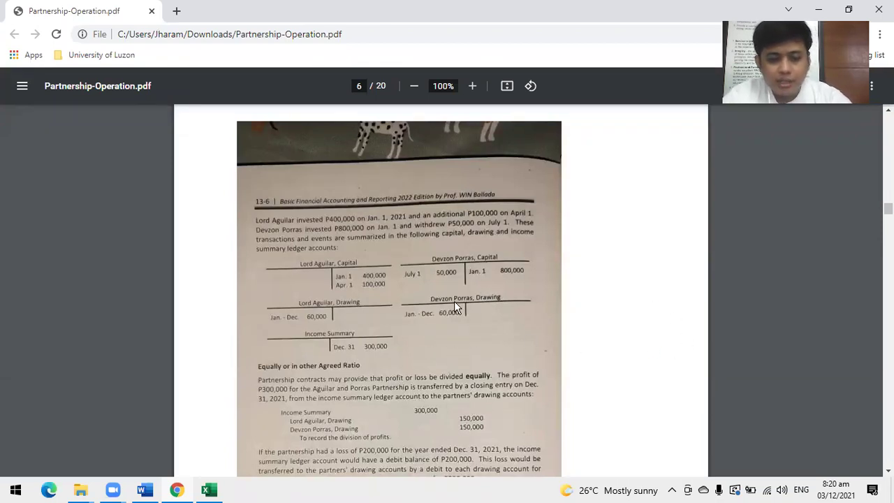
Enter the 'Data Given:' heading, then 'Profit for the period' with 300000 in row 2.
click(208, 490)
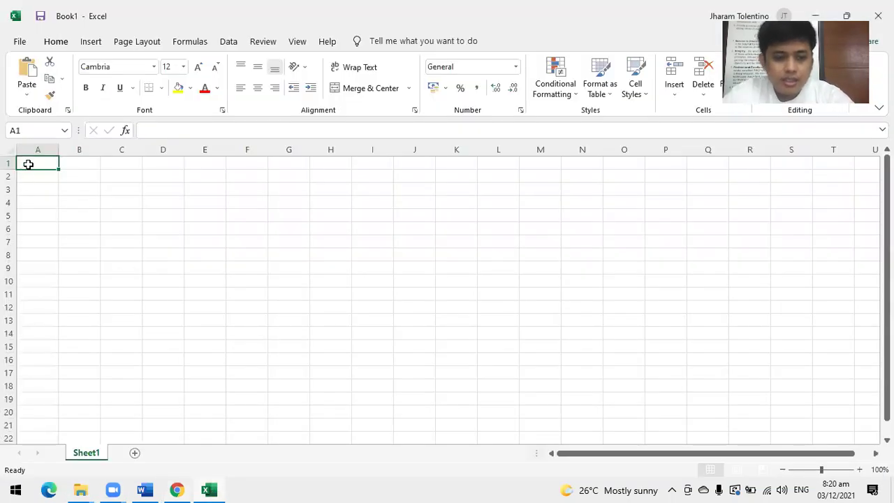
text(Data)
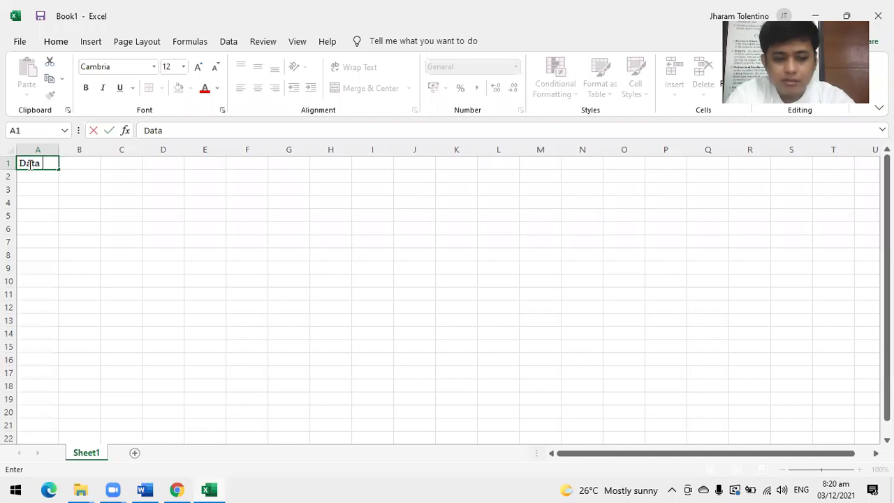
text( Given:)
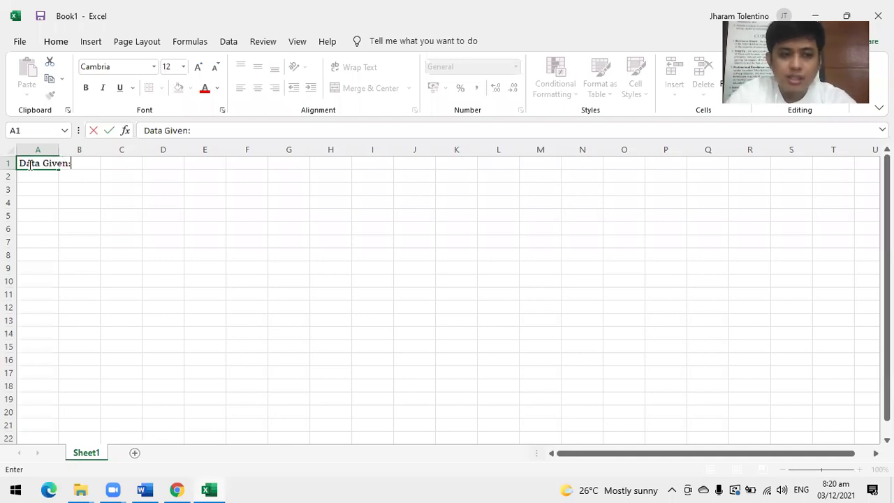
key(Return)
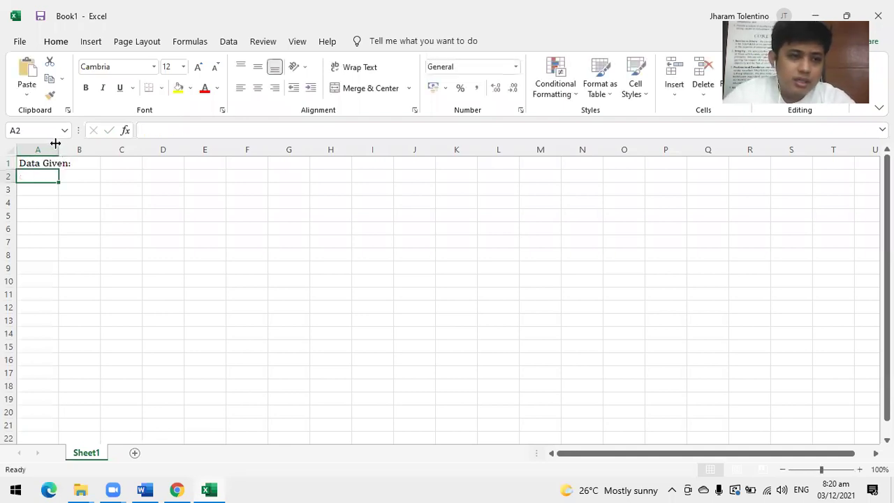
double_click(61, 145)
text(Pr)
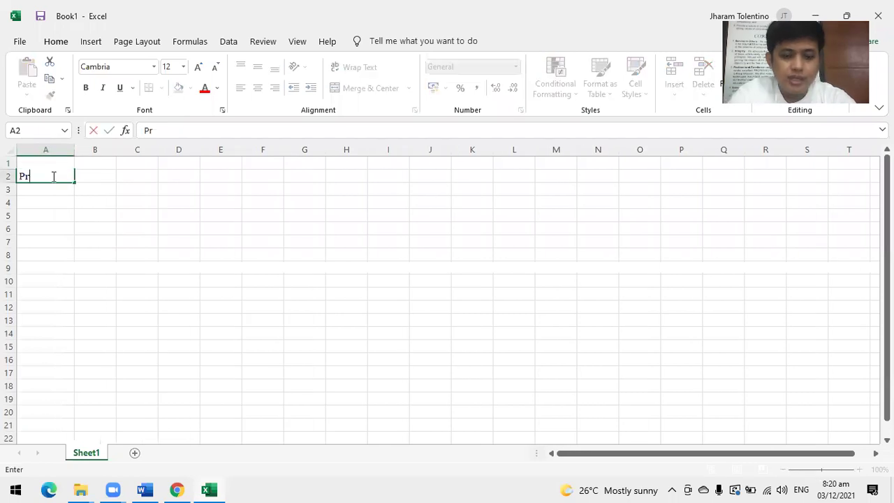
text(ofit for the period)
key(Tab)
text(300000)
key(Return)
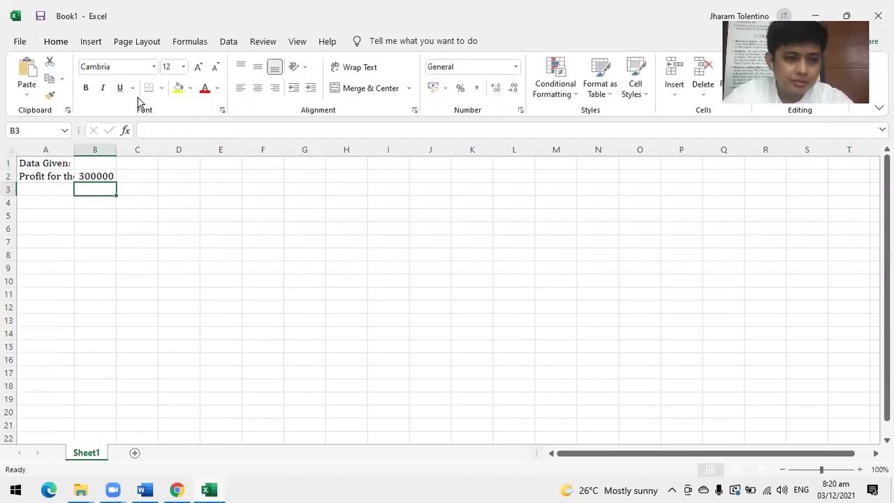
Give column B the Accounting number format and auto-fit column A to its labels.
click(100, 148)
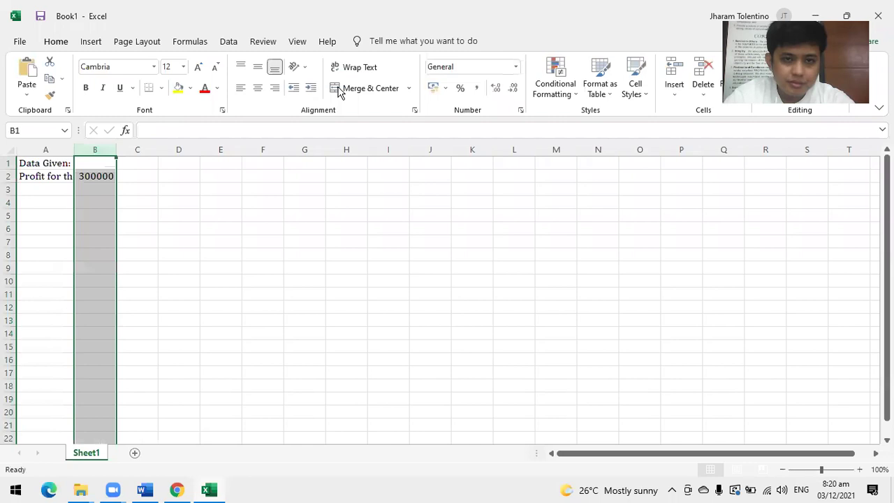
click(435, 88)
double_click(73, 149)
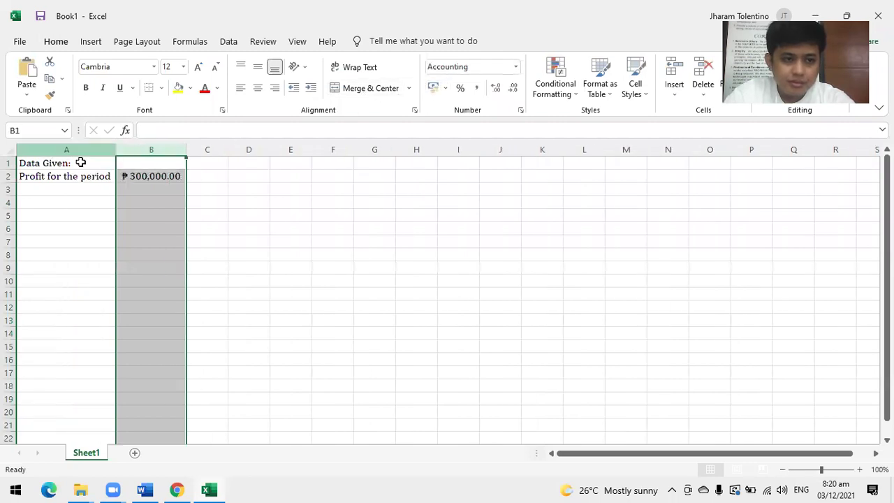
click(82, 188)
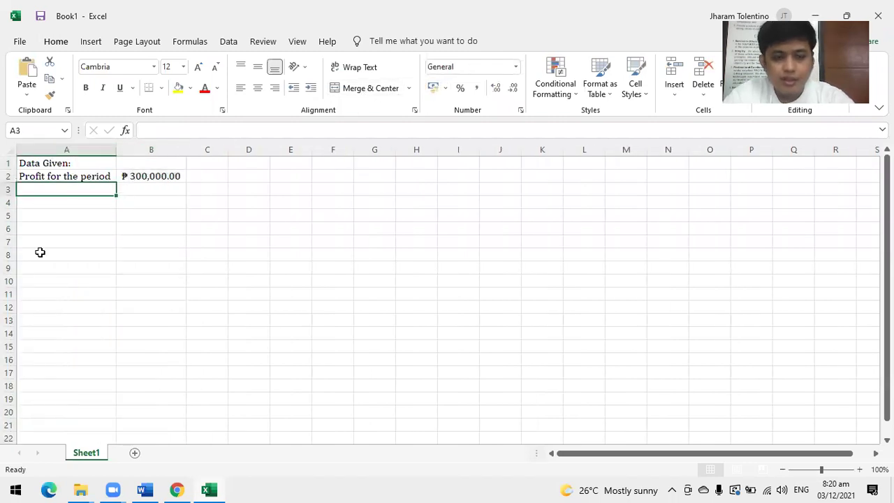
Add row 3: 'Allowable Withdrawals', 5000, 'per month', checking the figure in the PDF.
key(alt+Tab)
scroll(377, 188, up, 4)
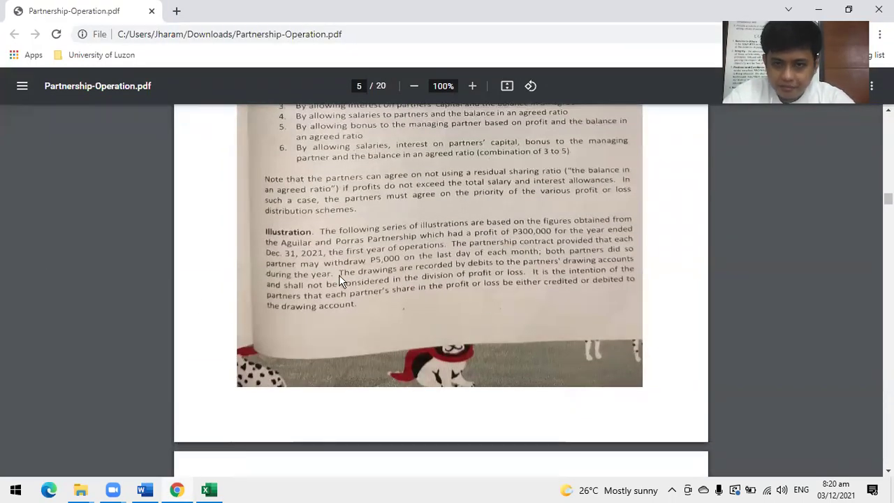
key(alt+Tab)
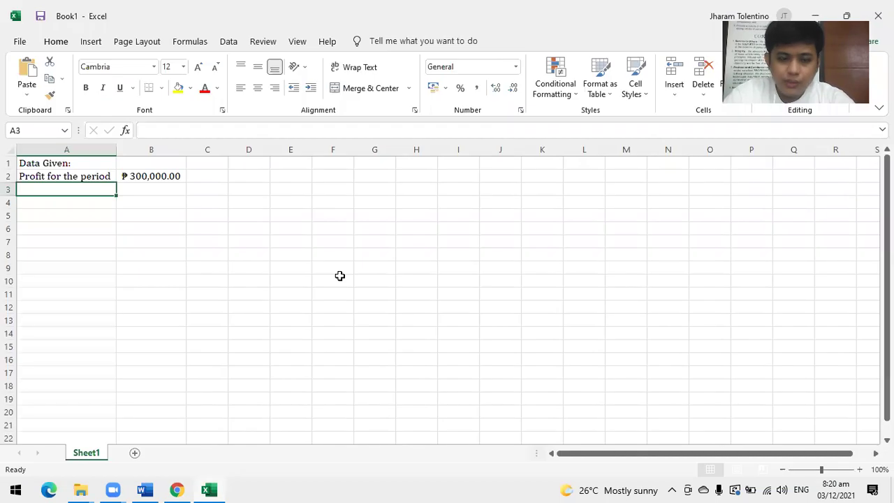
text(Allowable Wi)
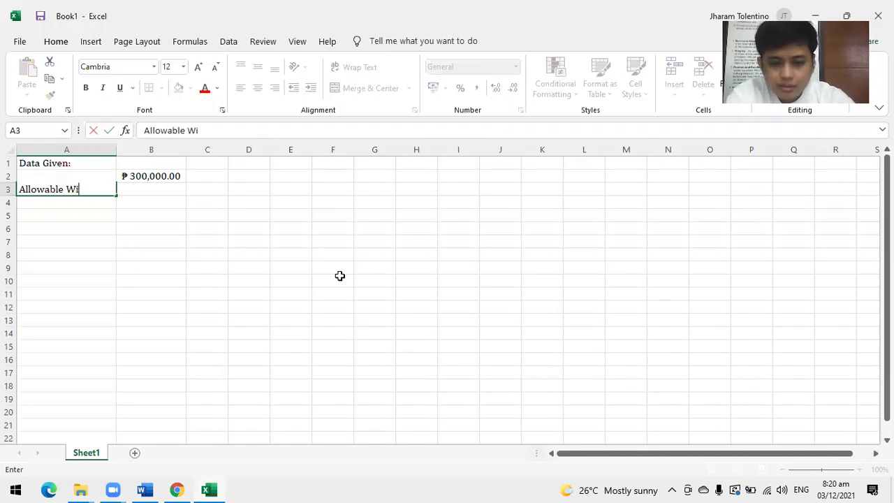
text(thdrawals)
key(Tab)
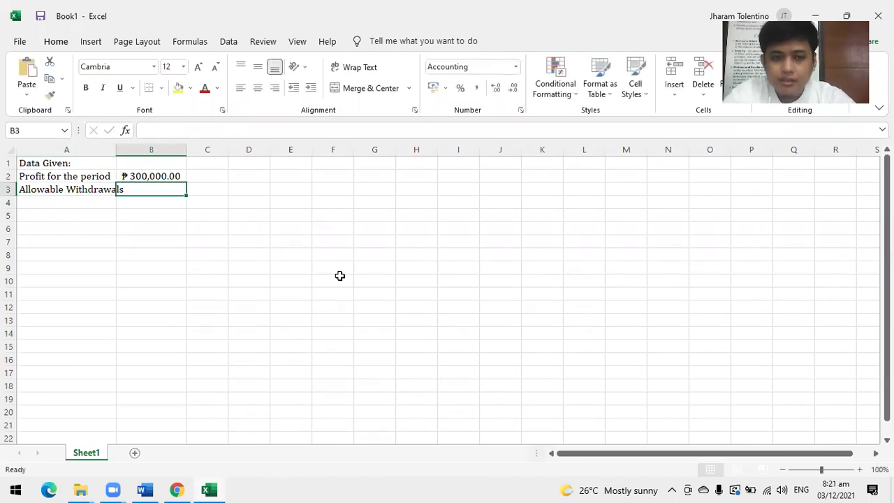
text(5000)
key(Tab)
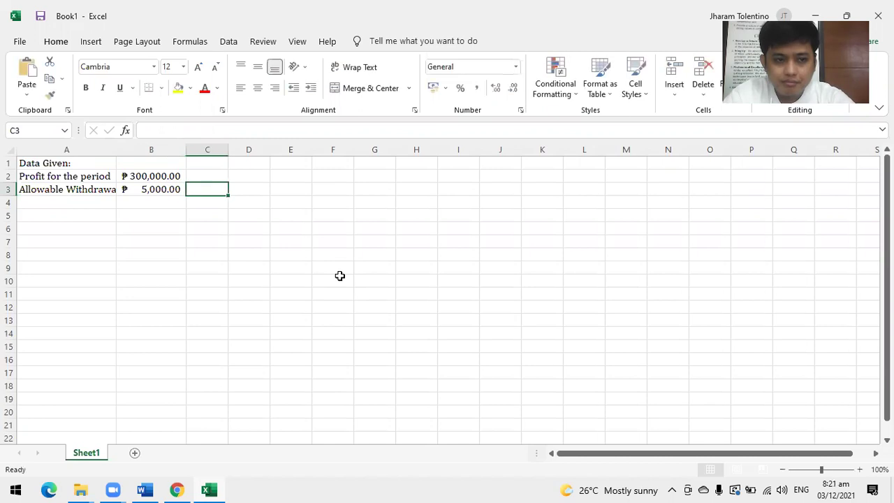
text(per month)
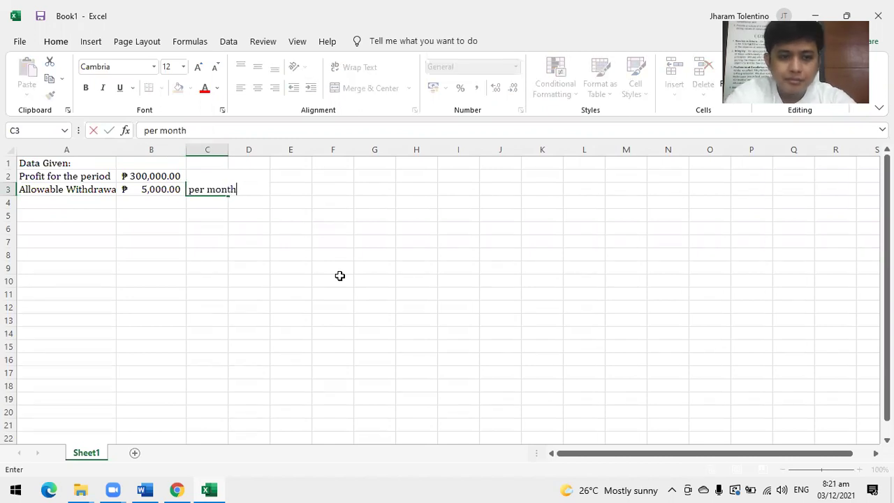
key(Return)
Label A4 as the first partner's 'initial investment, Jan. 1' from the PDF.
key(alt+Tab)
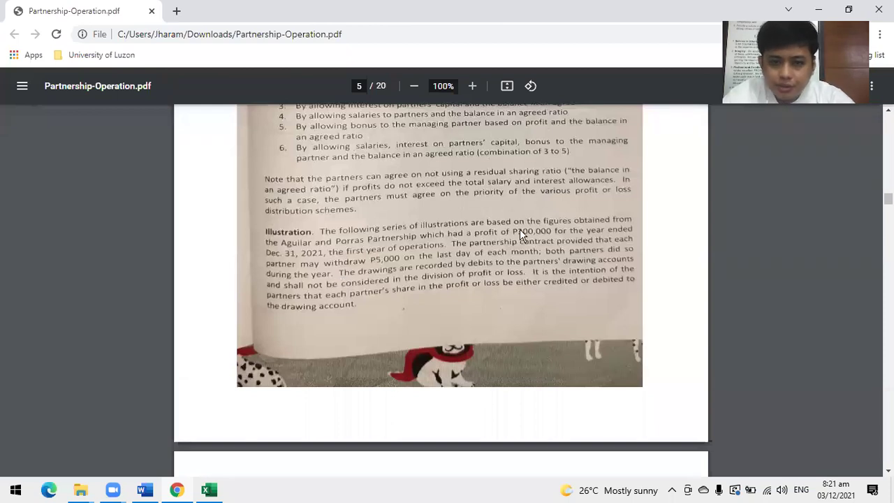
scroll(520, 231, down, 5)
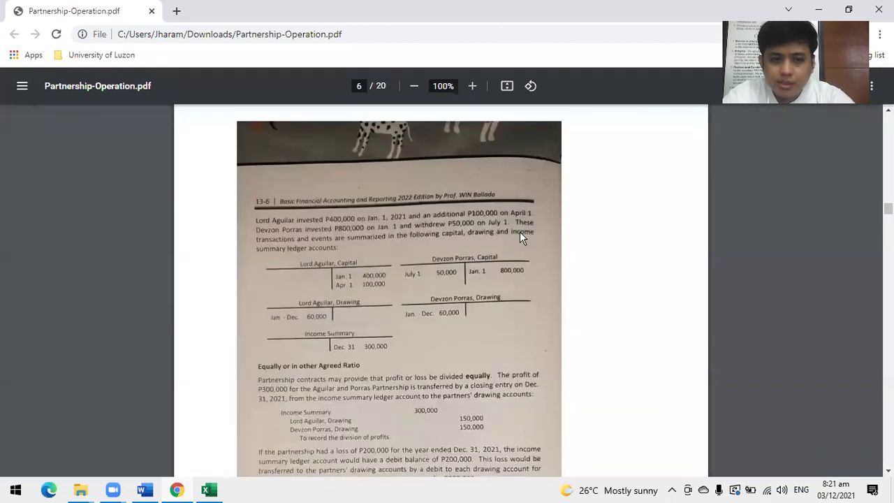
key(alt+Tab)
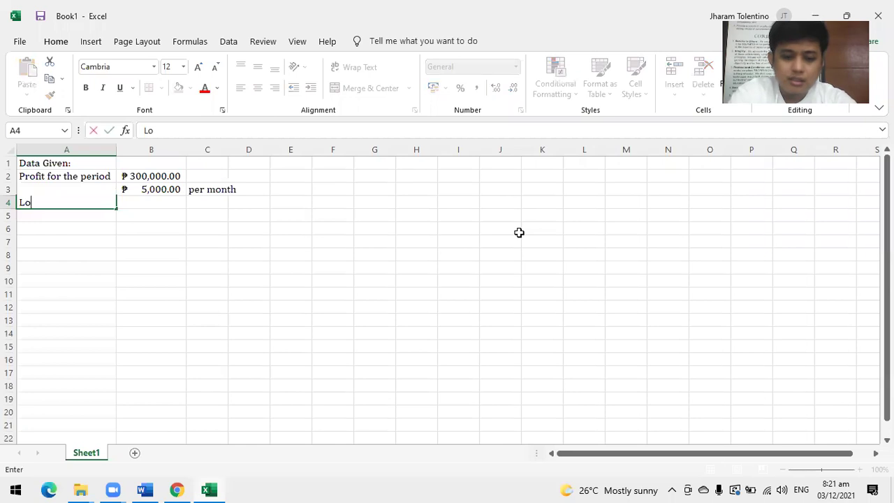
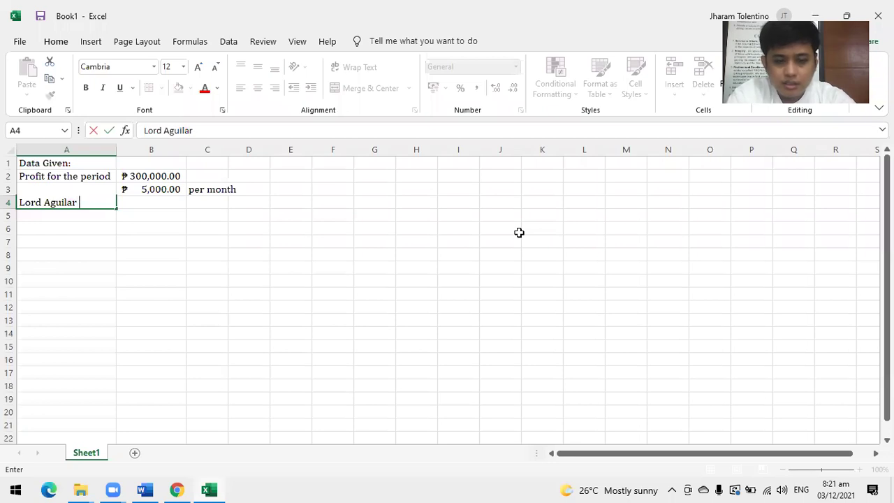
text( initia)
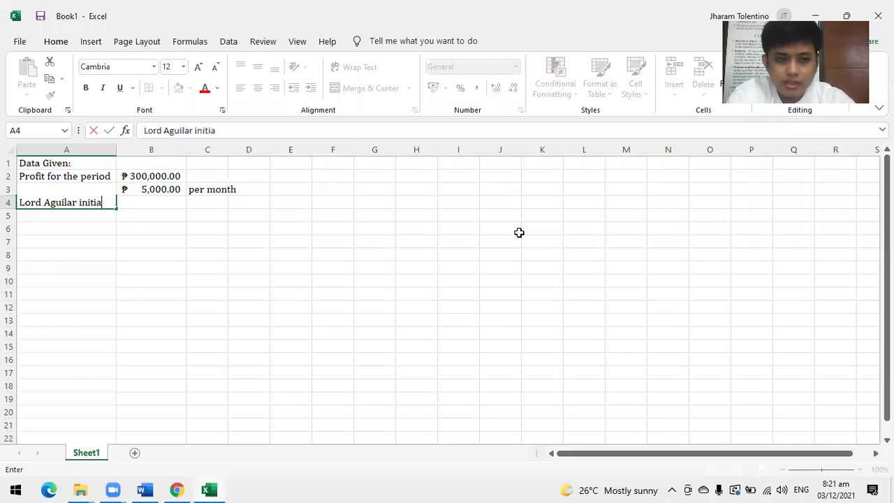
text(l investment)
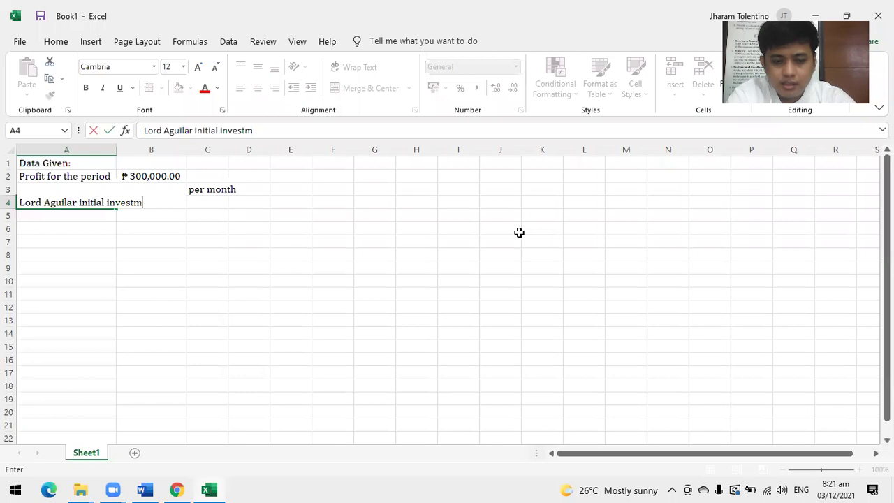
key(BackSpace)
text(t, J)
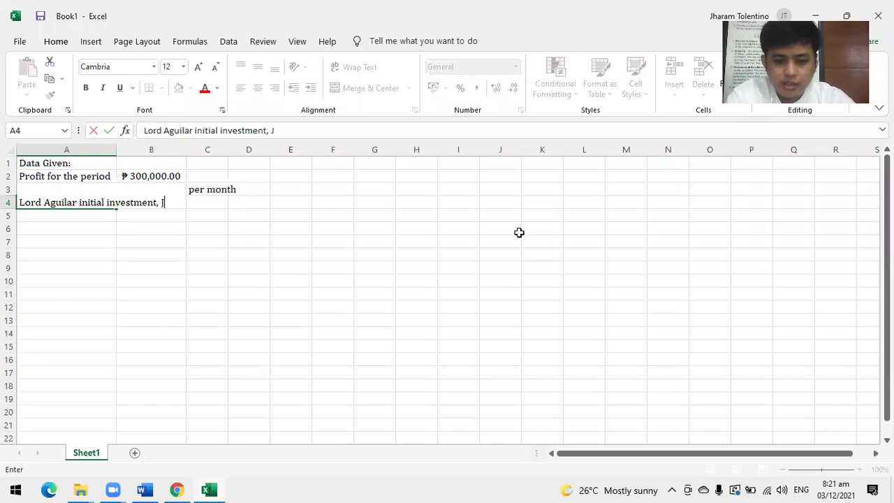
text(an. 1)
key(Return)
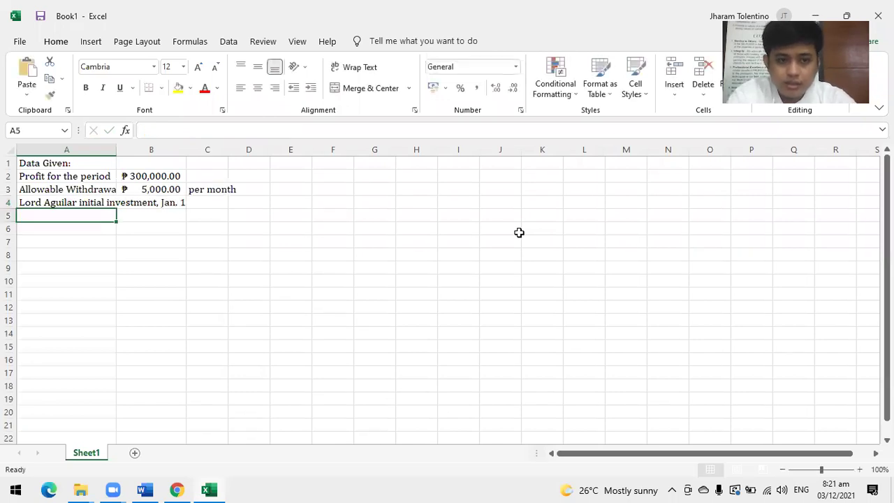
Enter 400,000 in B4 and auto-fit column A to the longest label.
key(Up)
key(Right)
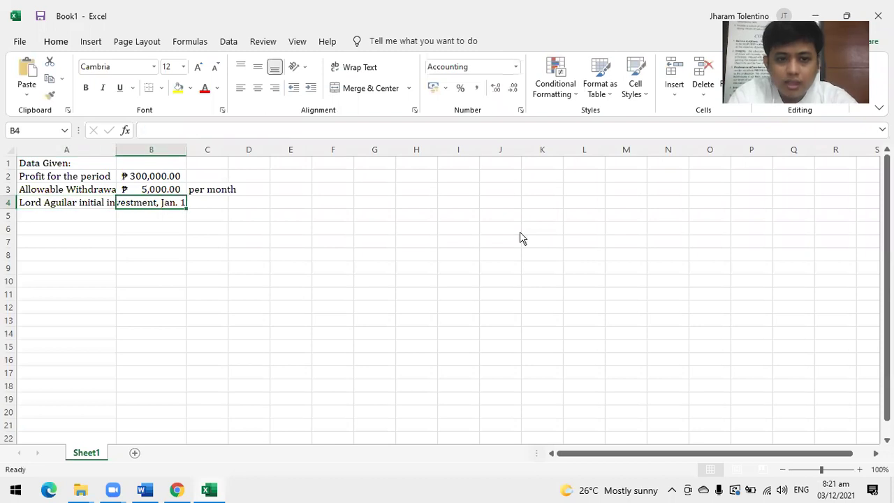
key(alt+Tab)
key(alt+Tab)
text(400,000)
key(Return)
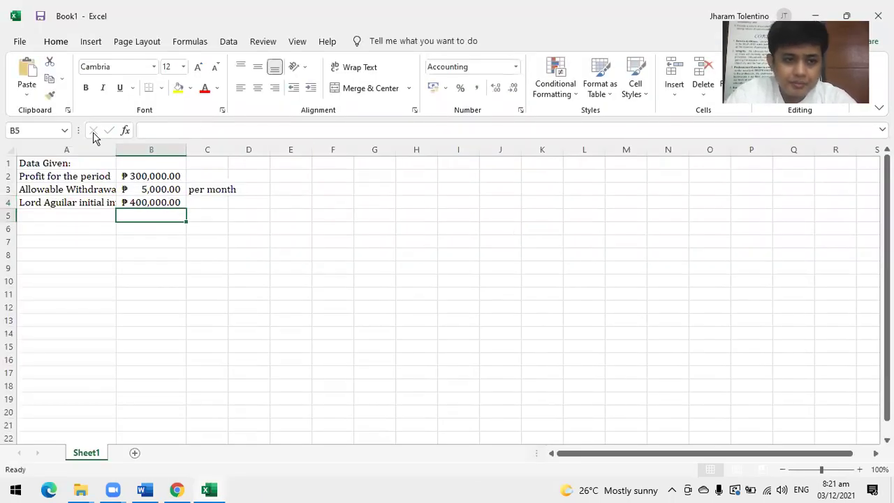
double_click(112, 145)
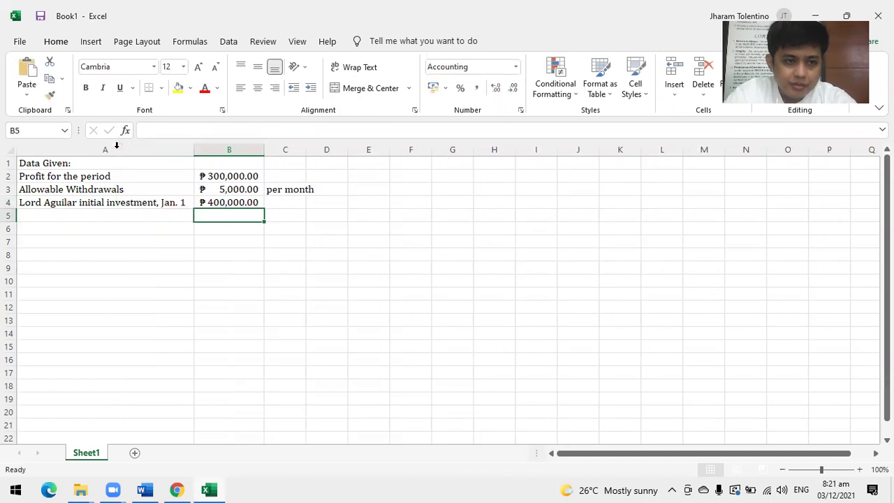
Label cell A5 'Additional Investment, April 1'.
click(50, 216)
key(alt+Tab)
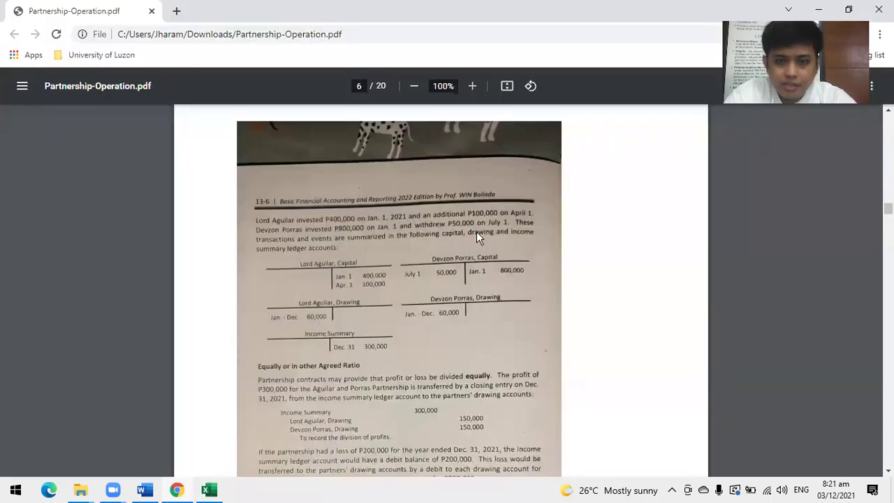
key(alt+Tab)
text(Add)
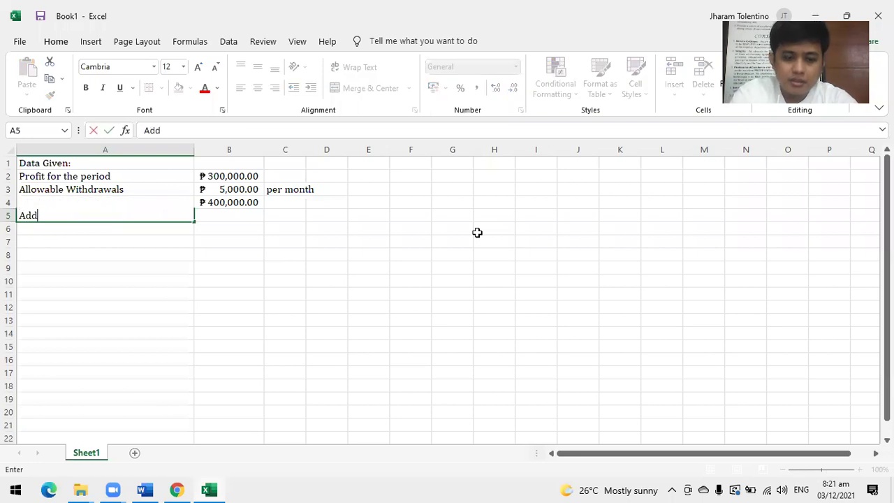
text(itional Investment)
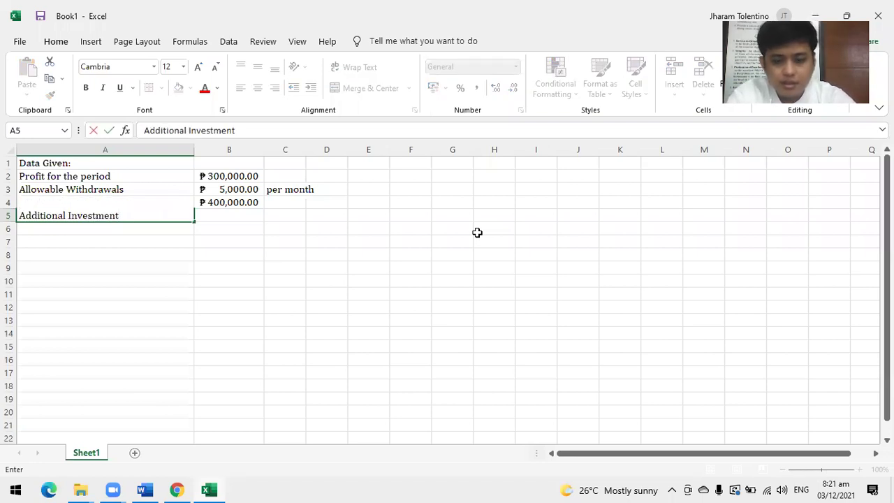
key(Tab)
key(shift+Tab)
click(255, 131)
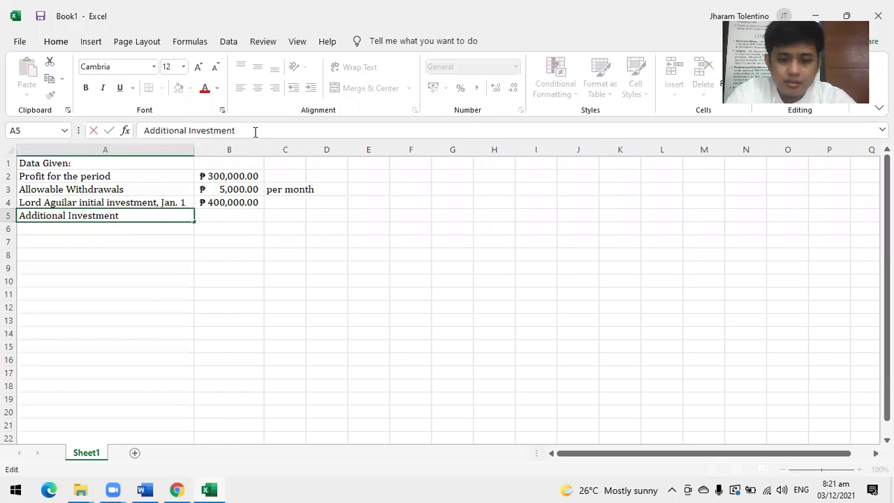
text(, April 1)
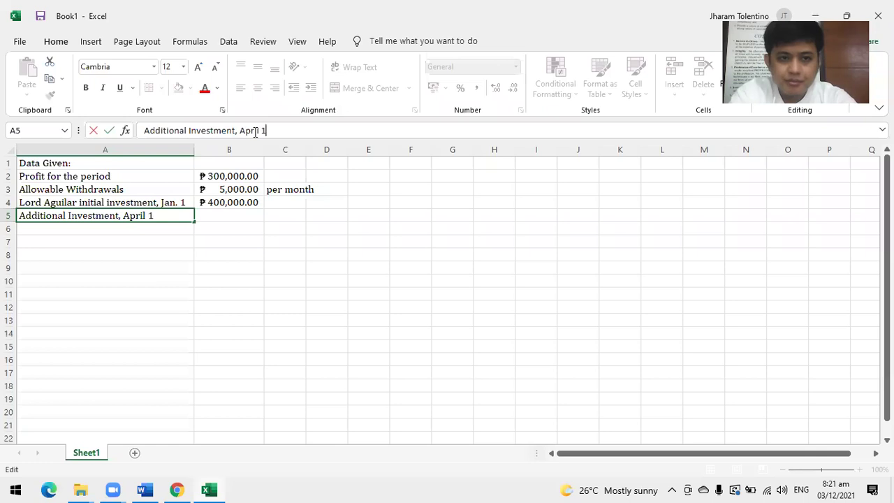
key(Return)
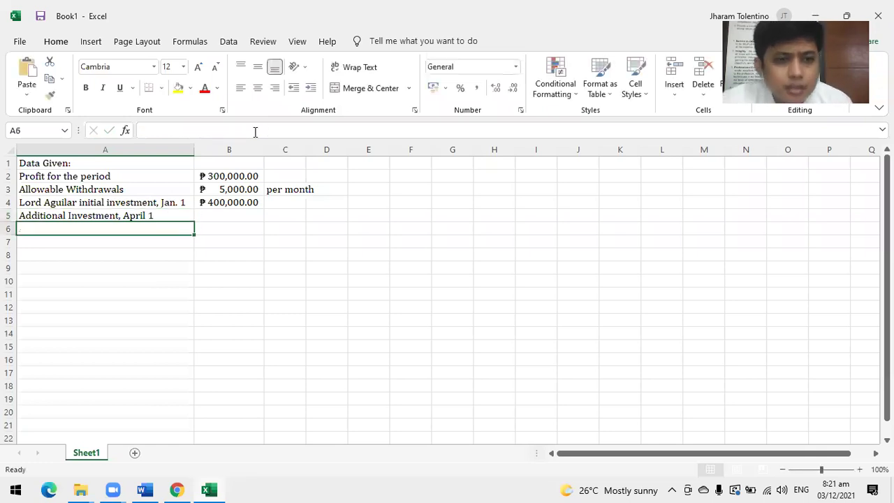
Enter the 100000 additional investment in B5 after checking it in the PDF.
click(215, 219)
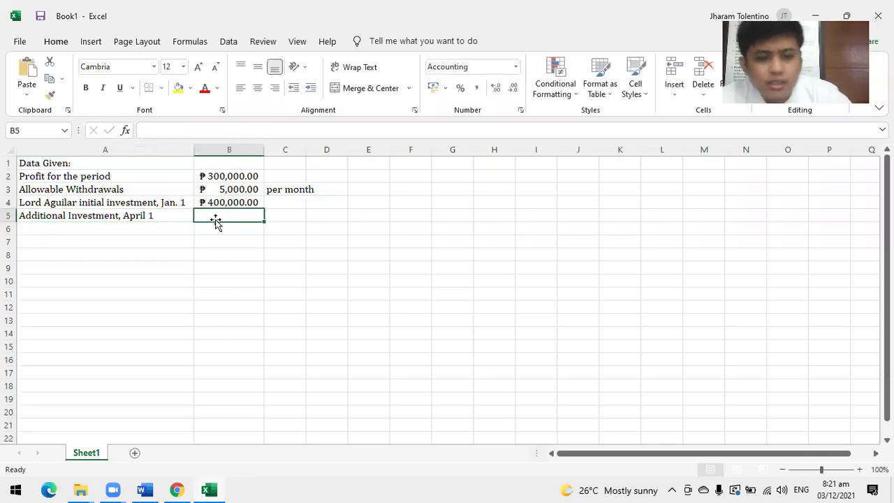
key(alt+Tab)
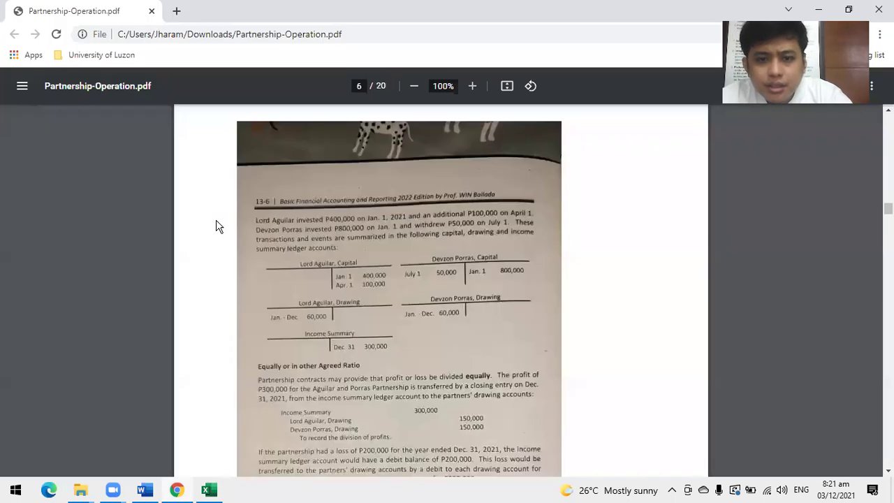
key(alt+Tab)
text(100000)
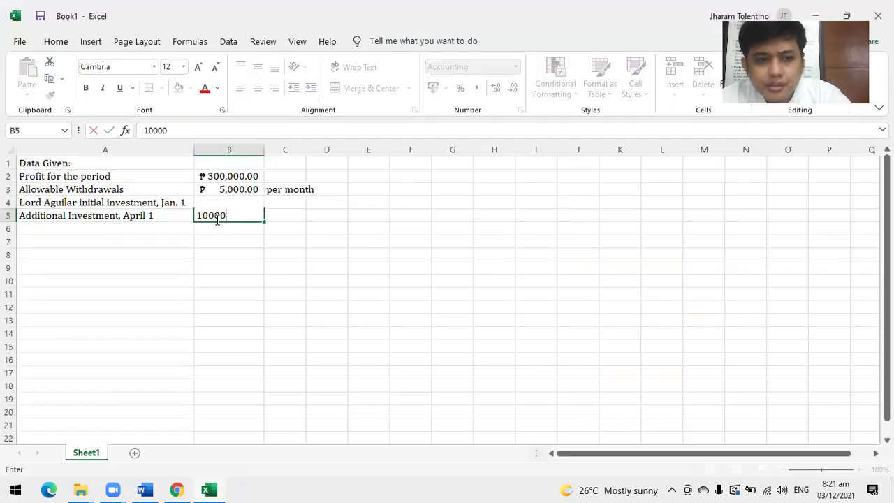
key(Return)
key(Left)
key(alt+Tab)
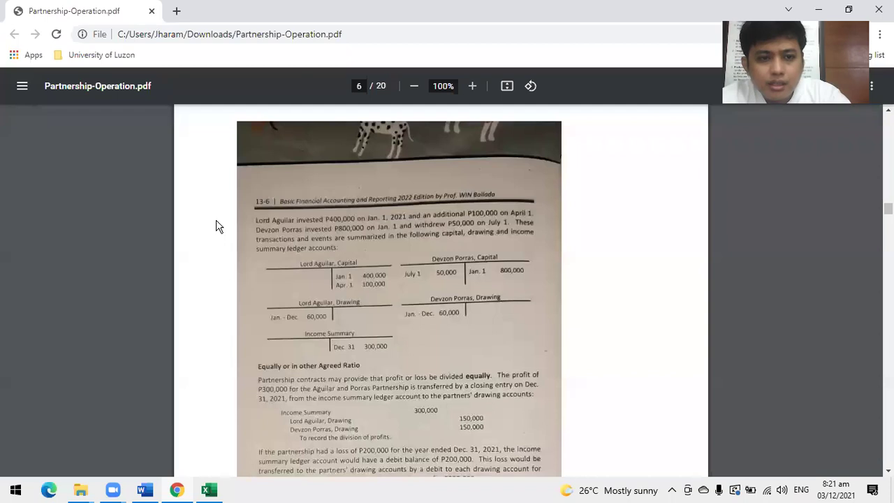
key(alt+Tab)
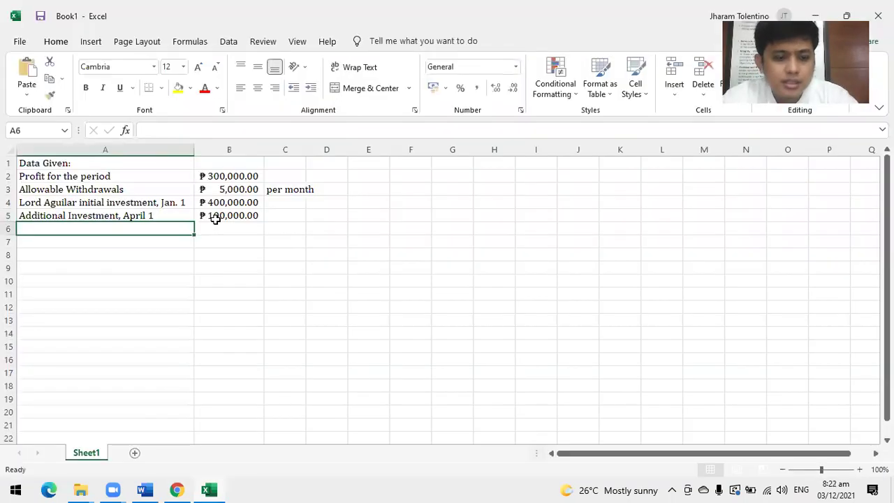
Label A6 as the second partner's 'initial investment, Jan. 1', fixing typos.
key(alt+Tab)
key(alt+Tab)
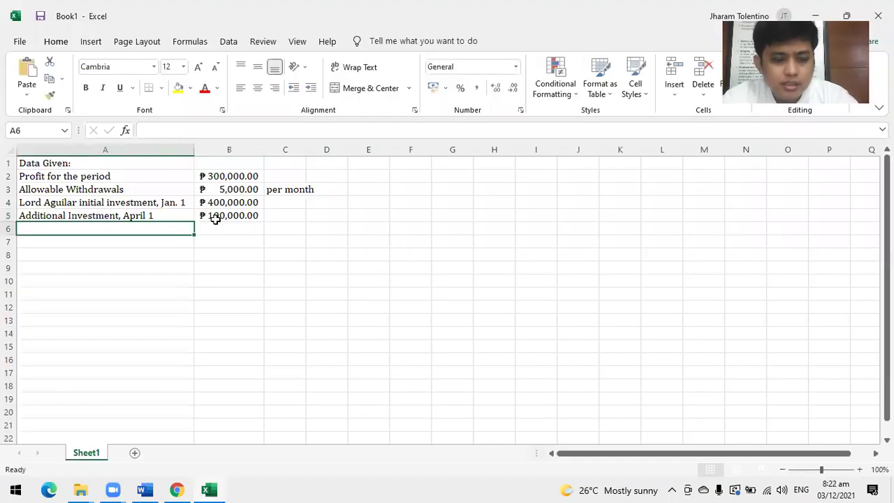
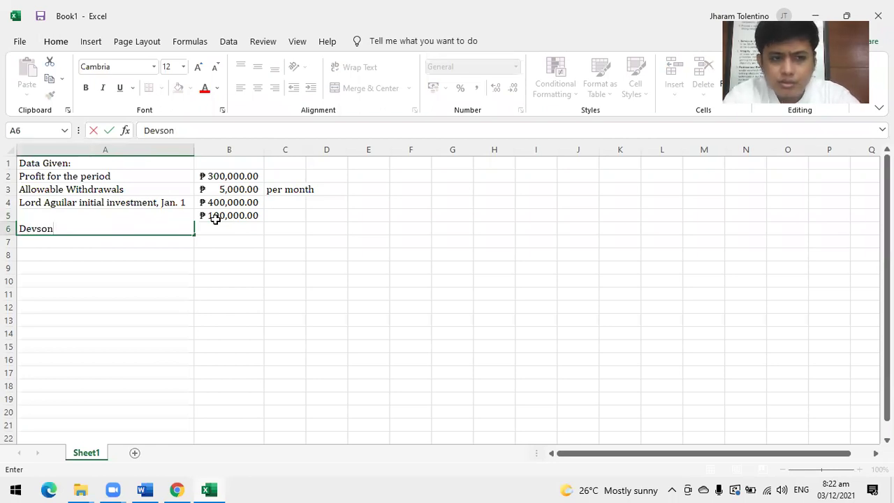
key(alt+Tab)
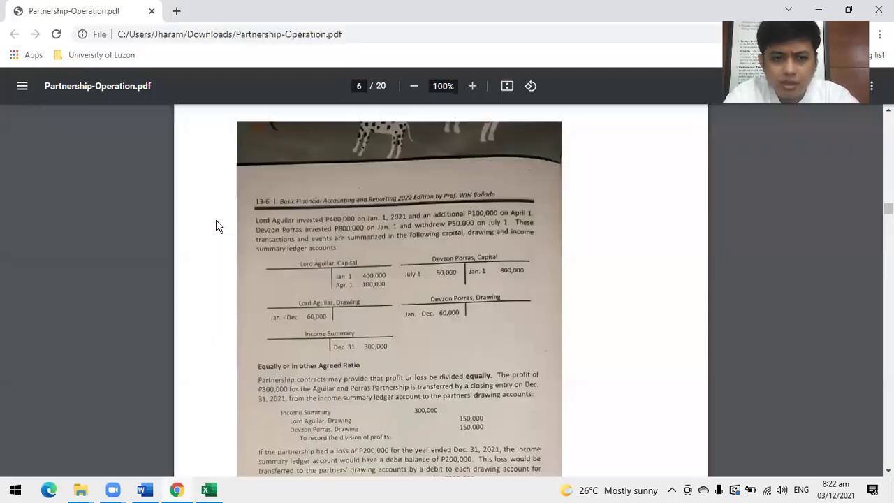
key(alt+Tab)
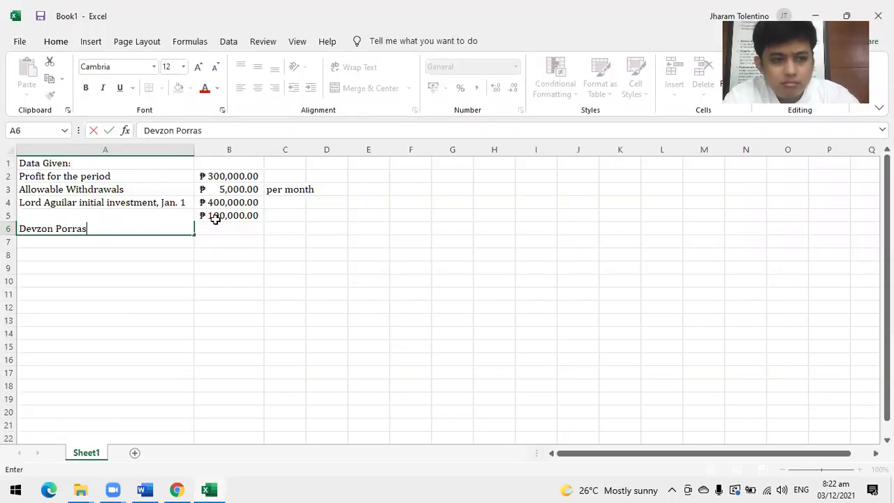
text(, Jan)
key(BackSpace)
key(BackSpace)
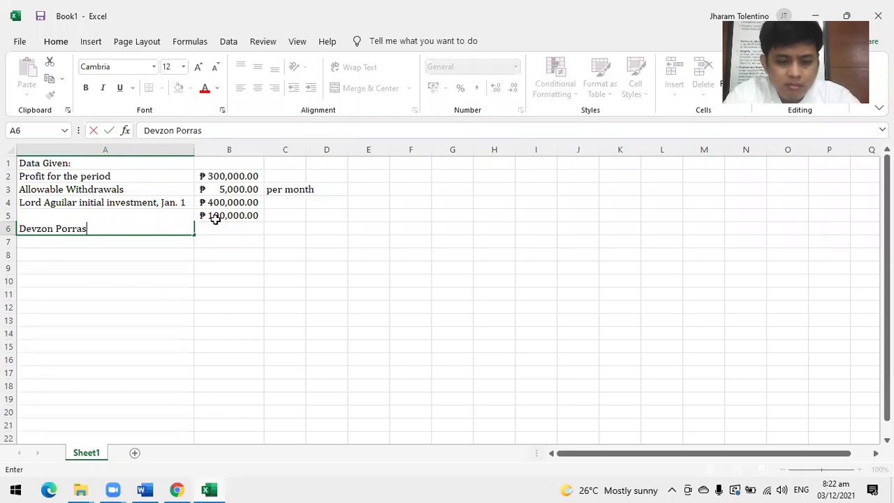
text(initial )
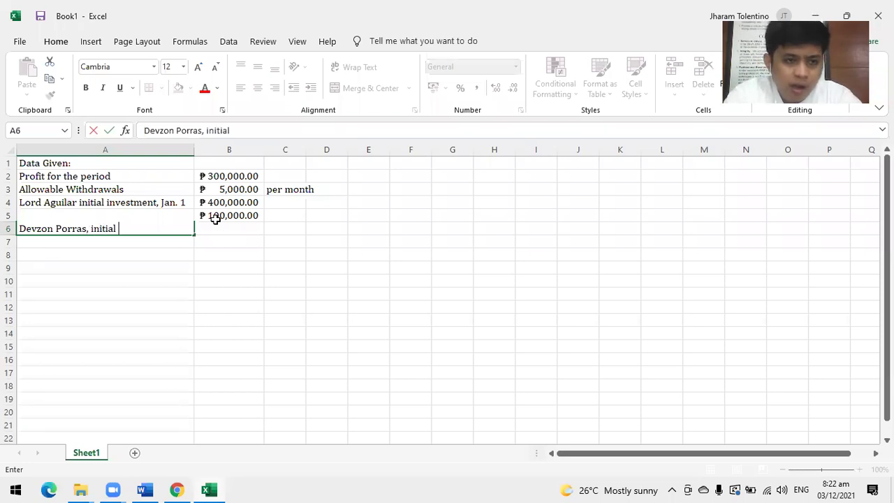
text(investmen)
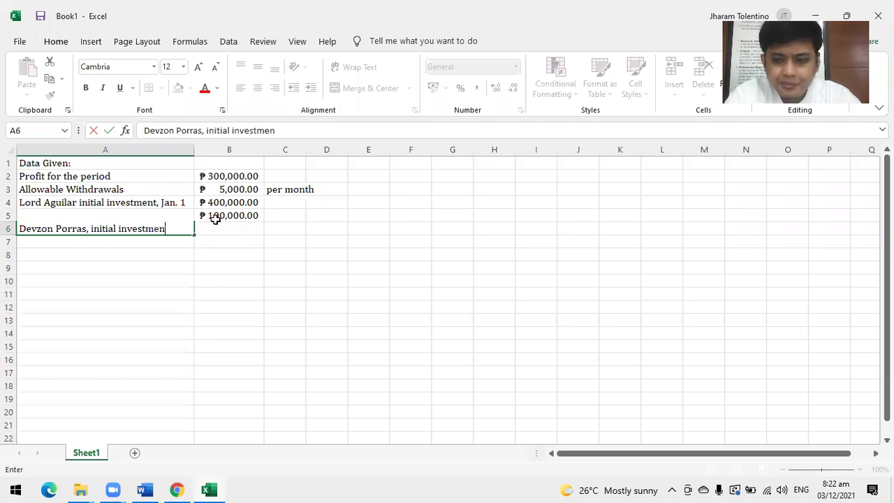
text(r)
key(BackSpace)
text(t)
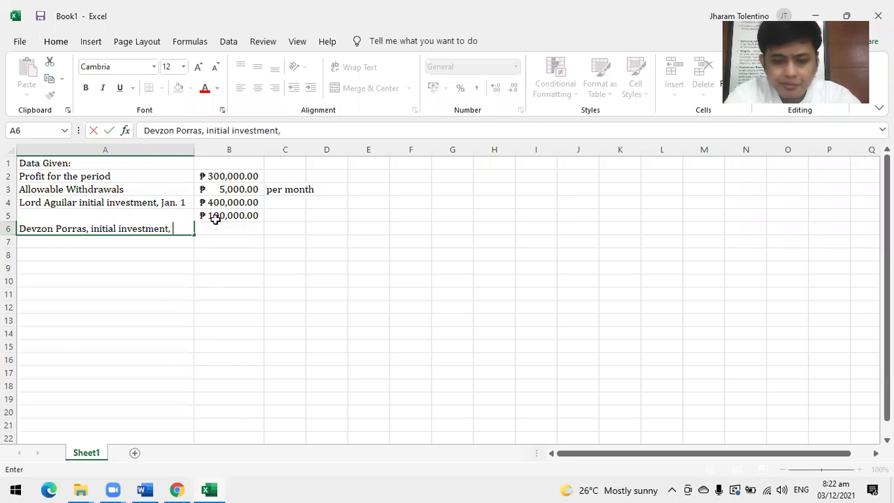
text(, Jan. 1)
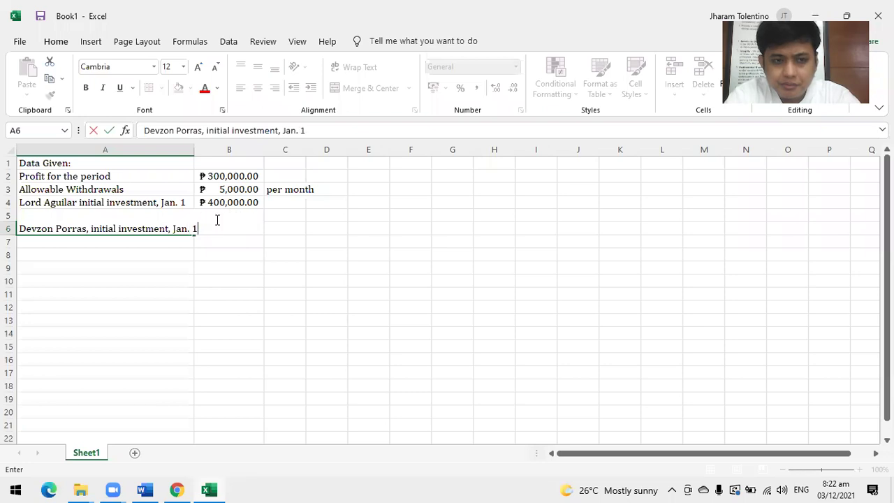
click(219, 225)
Enter the second partner's 800,000 initial investment in B6.
key(alt+Tab)
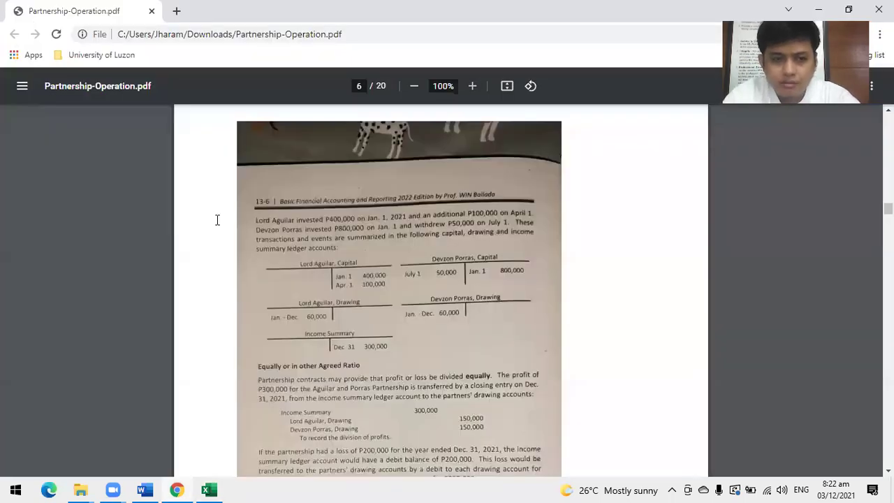
key(alt+Tab)
text(800,)
text(0000)
key(Return)
key(Left)
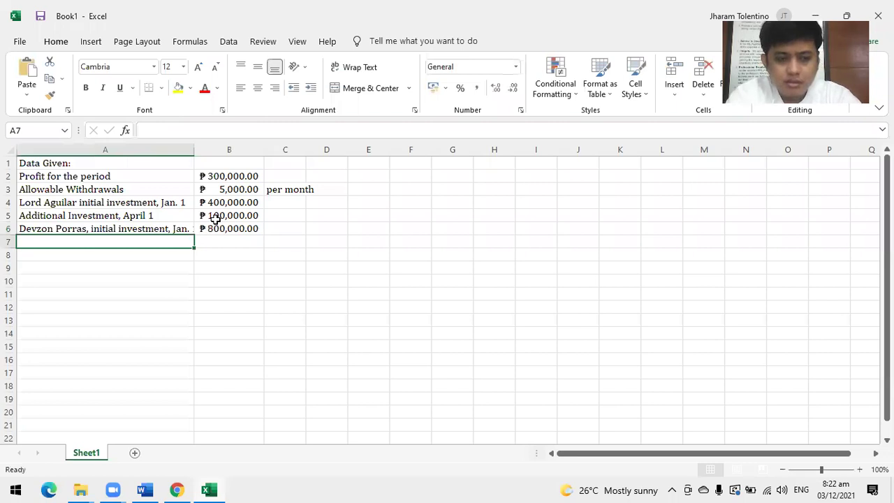
Add row 7: 'Withdrawal, July 1' with 50000.
text(Withdrawal, July 1)
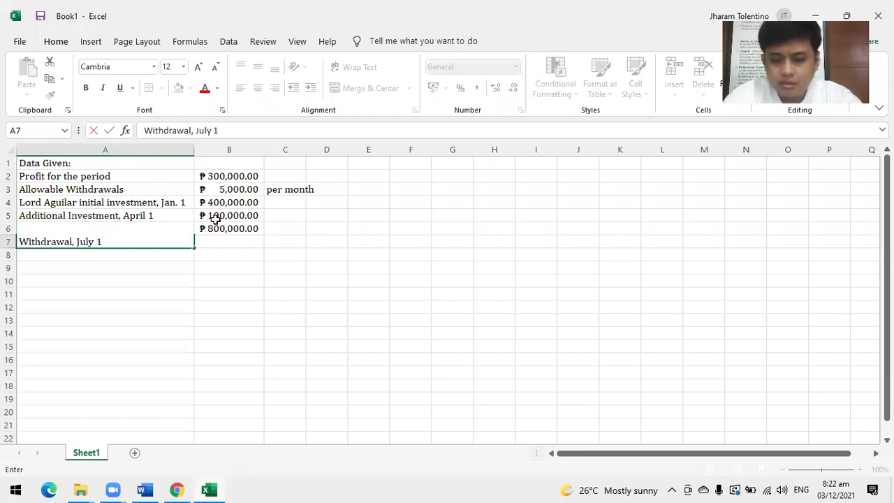
key(Tab)
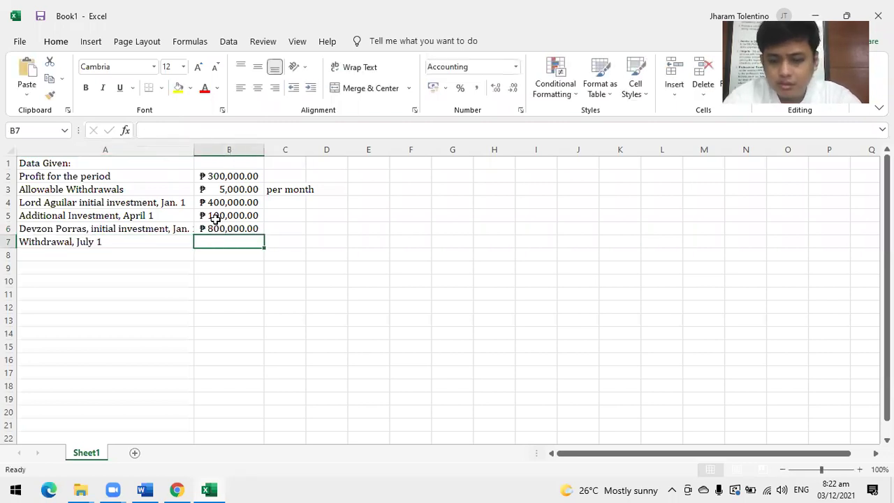
text(50000)
key(Return)
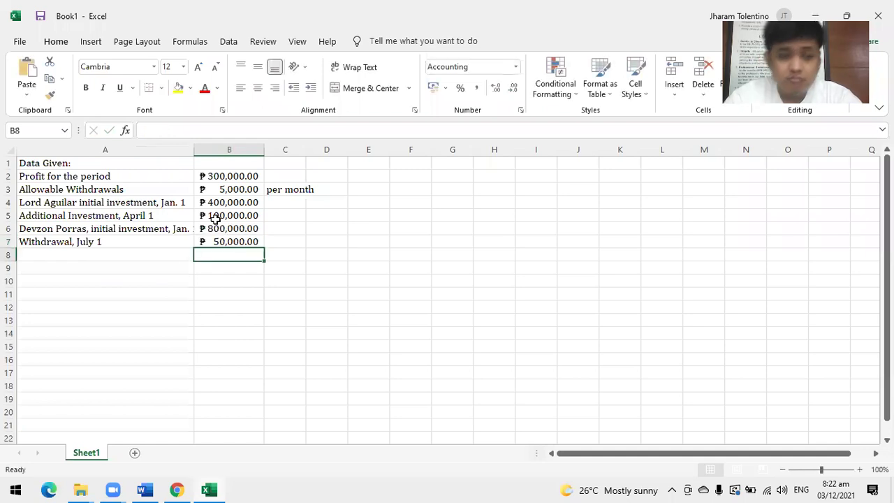
key(alt+Tab)
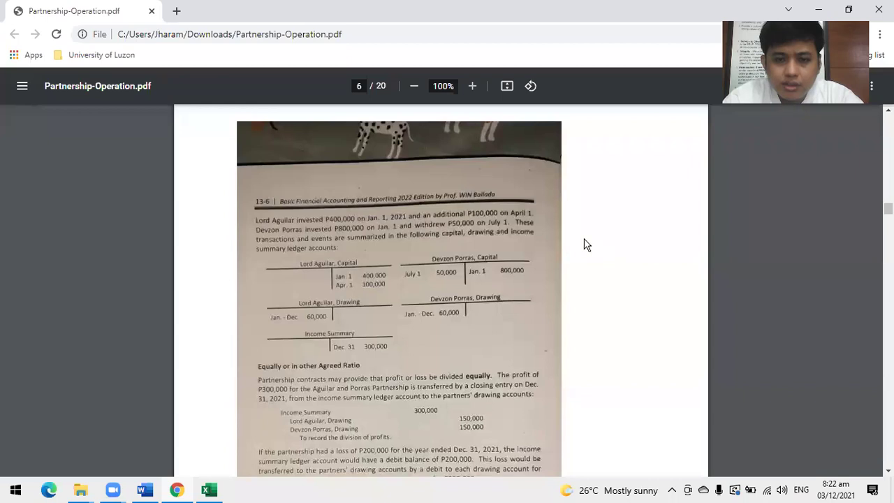
scroll(582, 276, down, 4)
scroll(581, 276, up, 1)
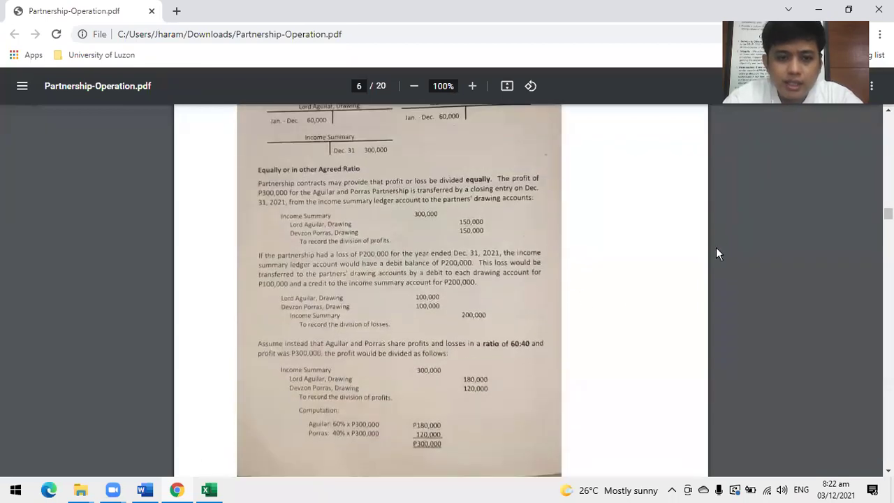
key(alt+Tab)
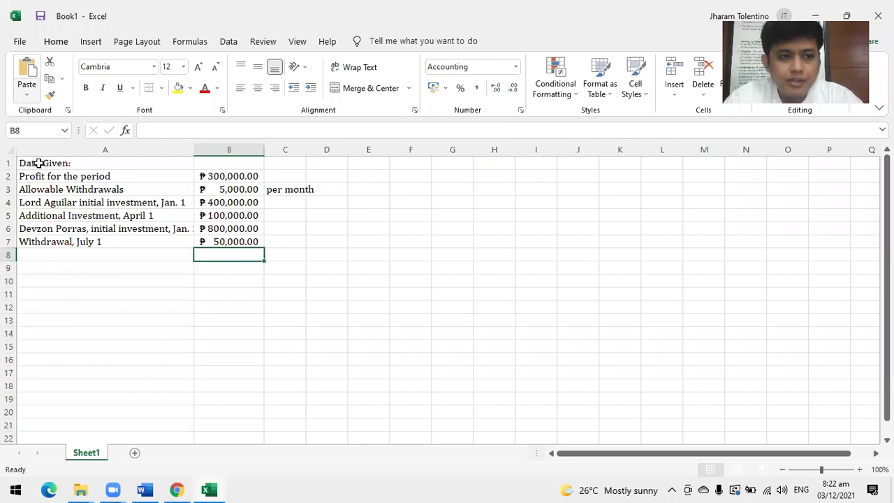
Bold the 'Data Given:' heading in A1 and fill all of row 8 green.
click(39, 162)
click(86, 88)
click(118, 279)
click(9, 255)
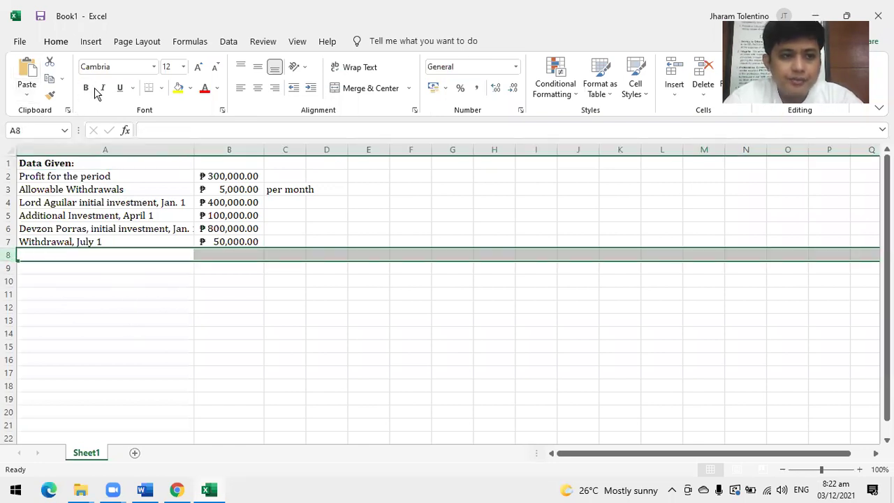
click(162, 88)
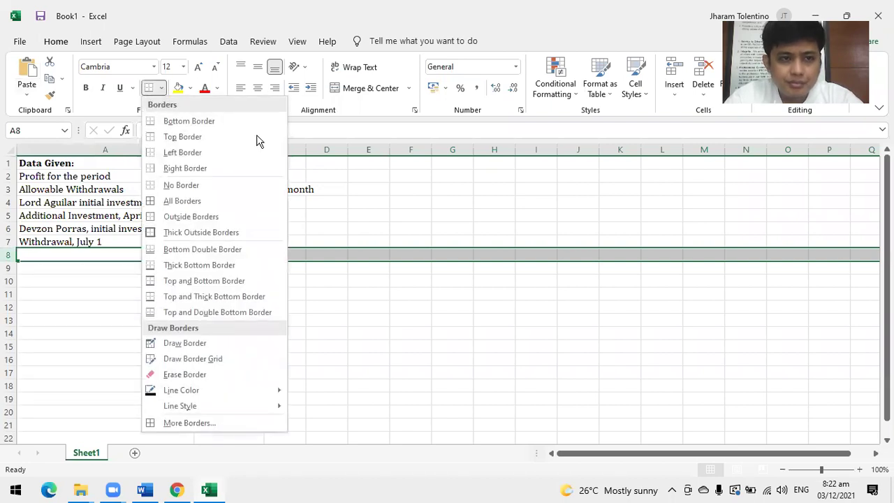
click(409, 194)
click(188, 91)
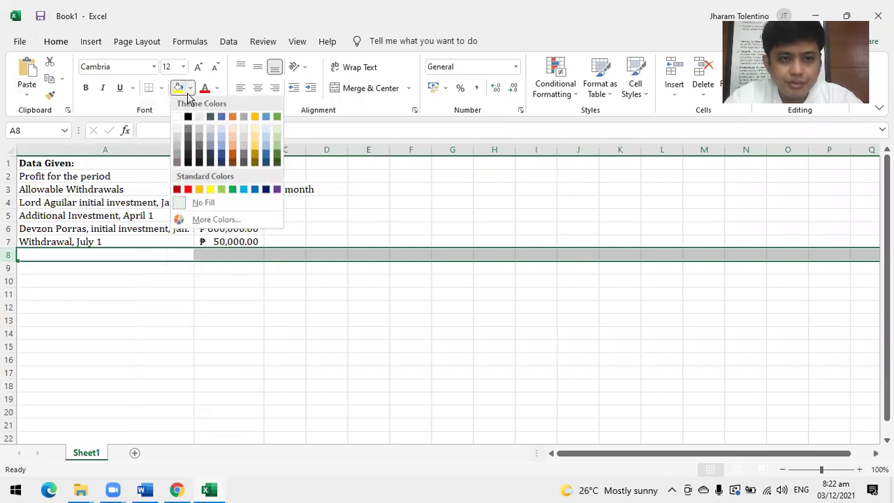
click(233, 189)
click(62, 268)
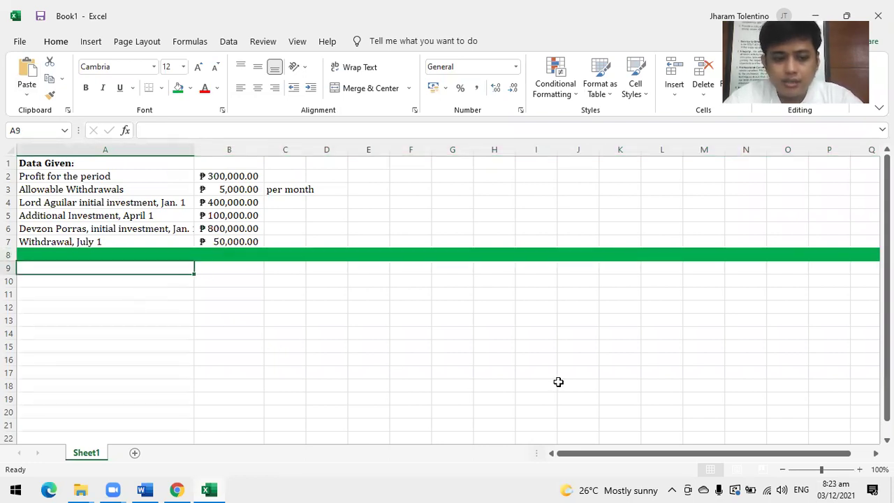
Enter 'Distribution of Profit' in A9 and bold '1. AGREEMENT' in B9, auto-fitting column B.
text(Dist)
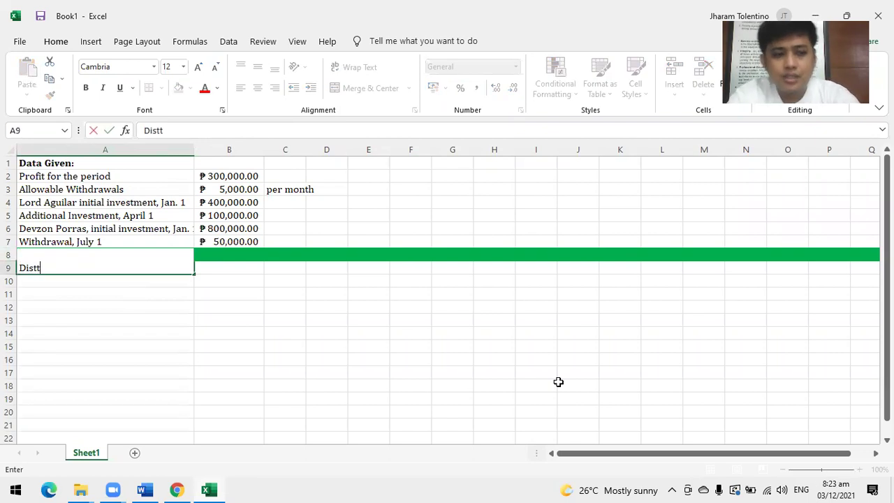
text(ribution)
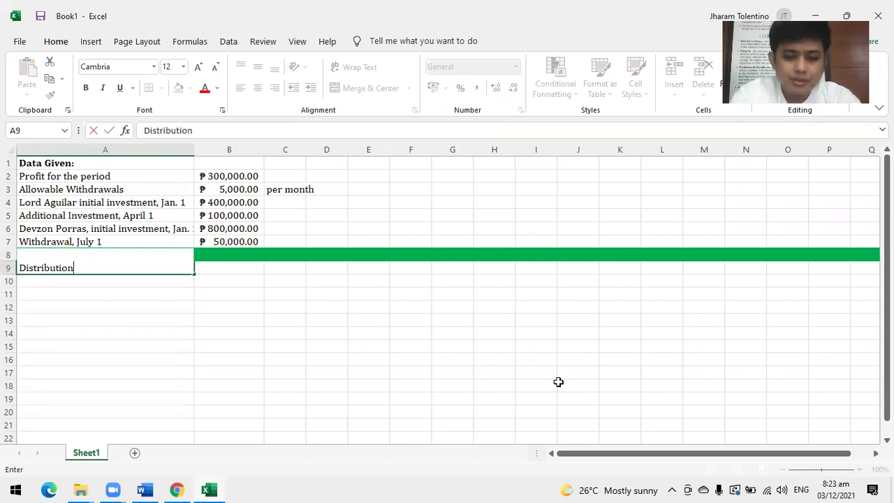
text( of P)
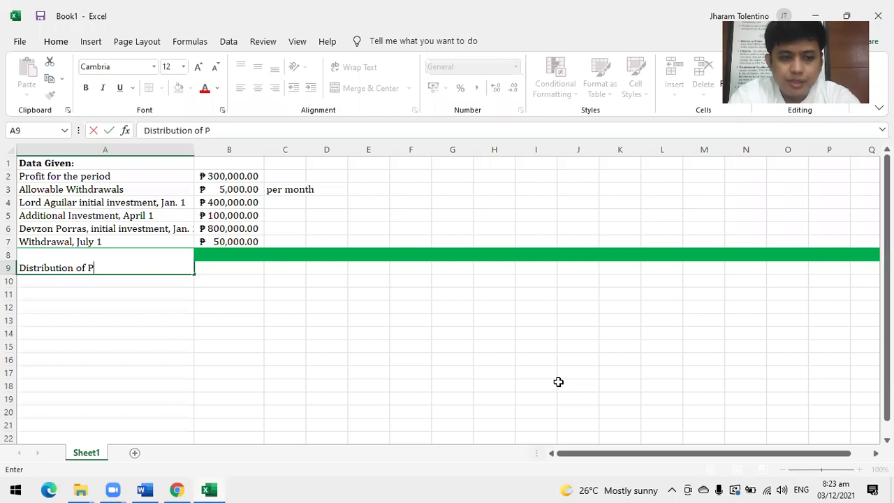
text(rofit)
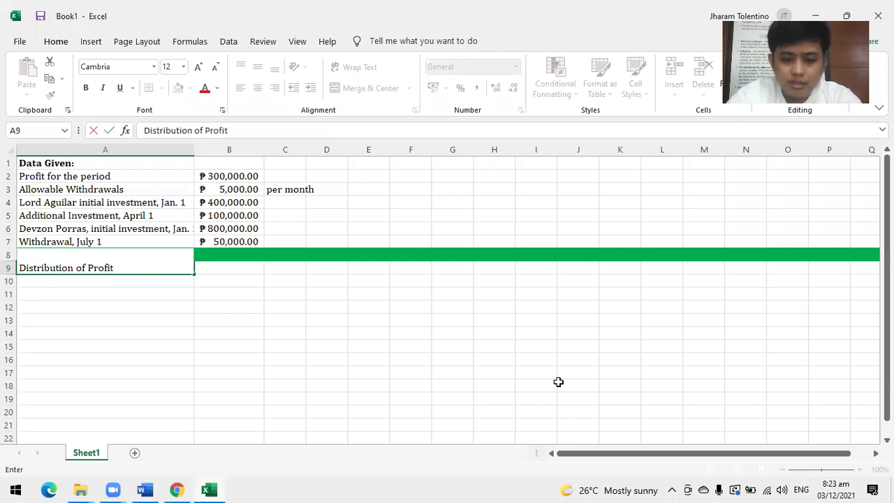
key(Tab)
text(1)
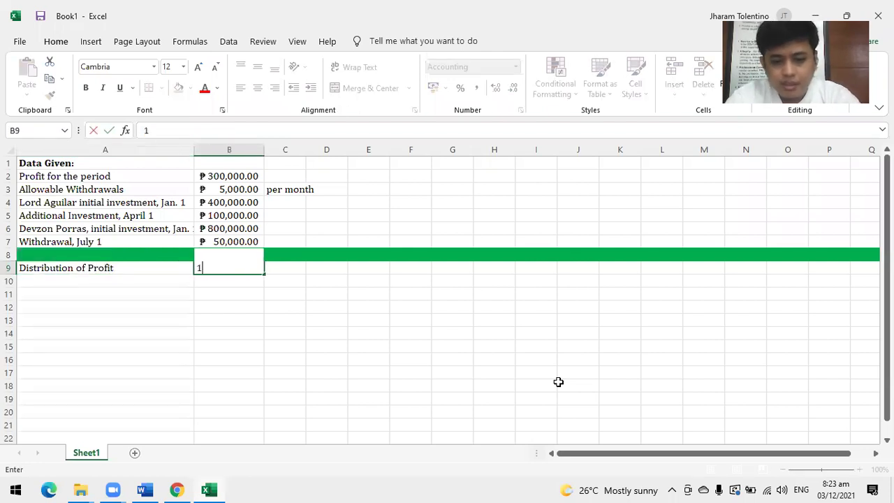
text(. AG)
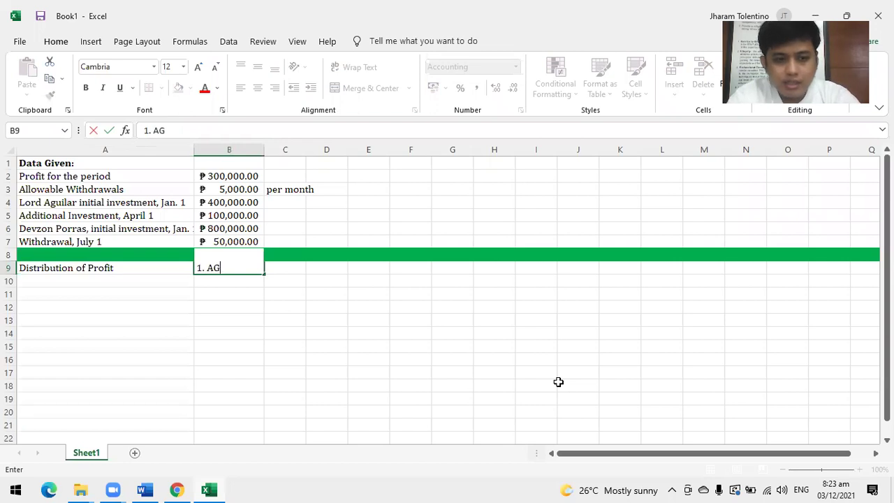
text(REEMENT)
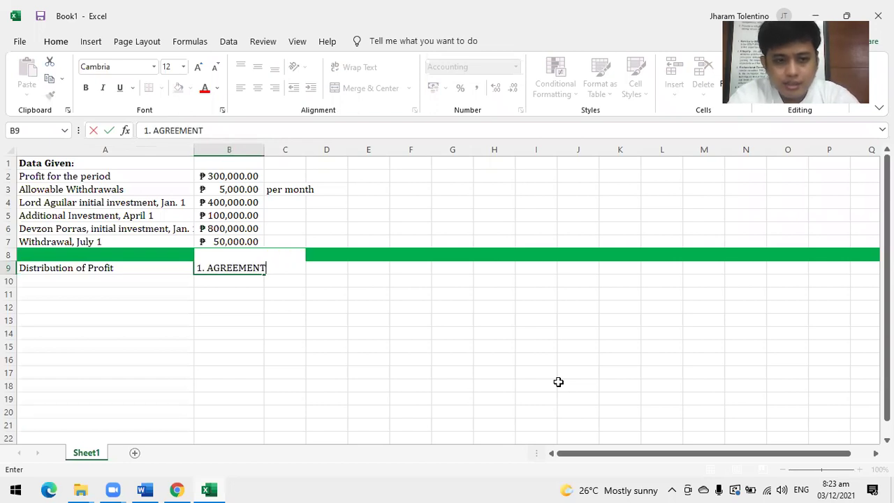
key(Return)
key(Up)
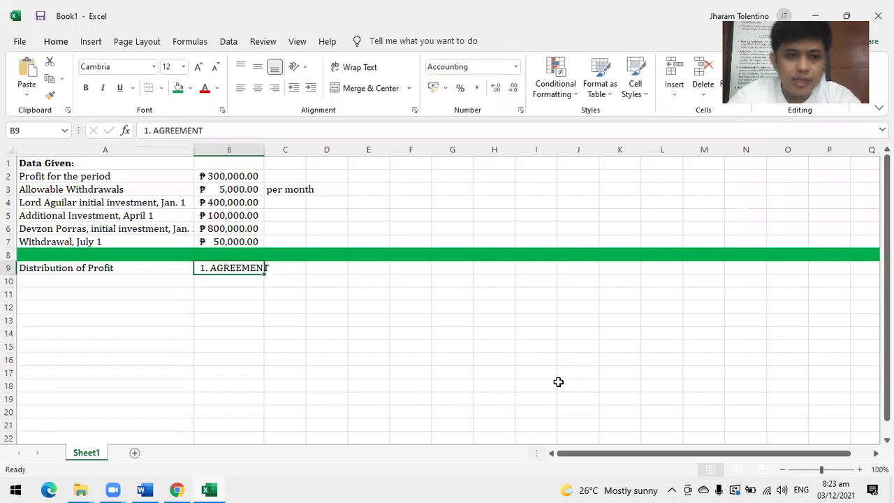
click(85, 88)
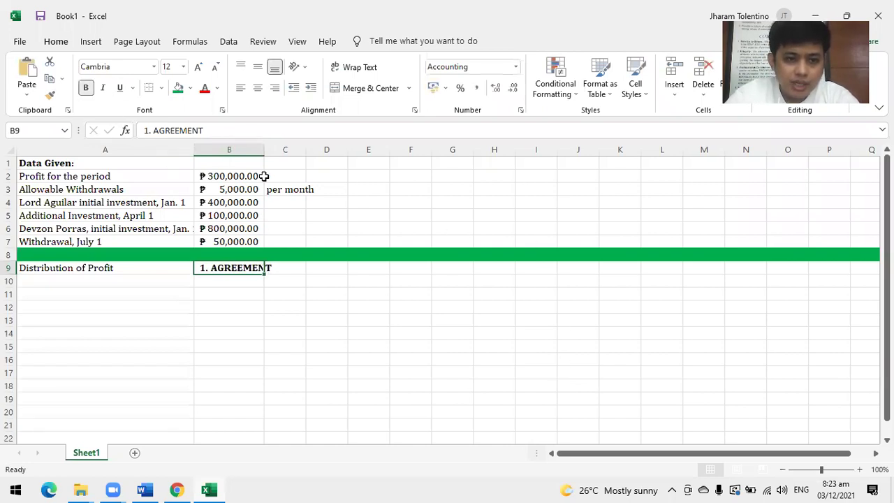
double_click(264, 149)
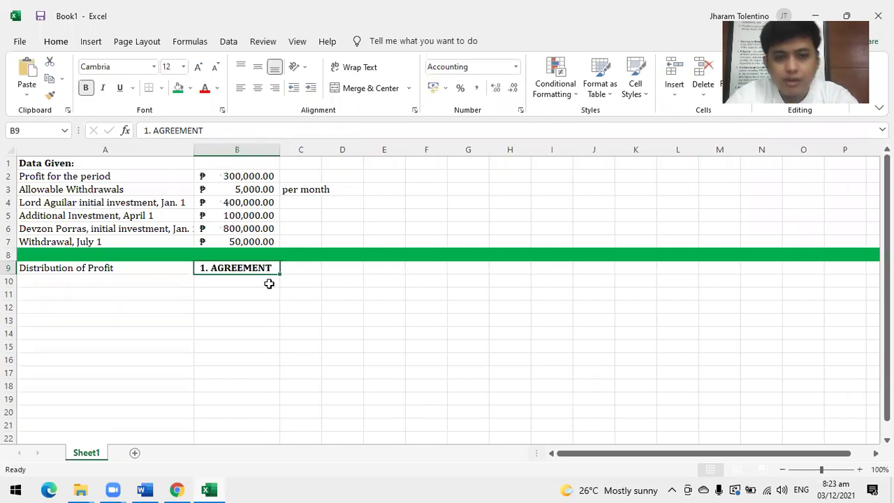
click(222, 291)
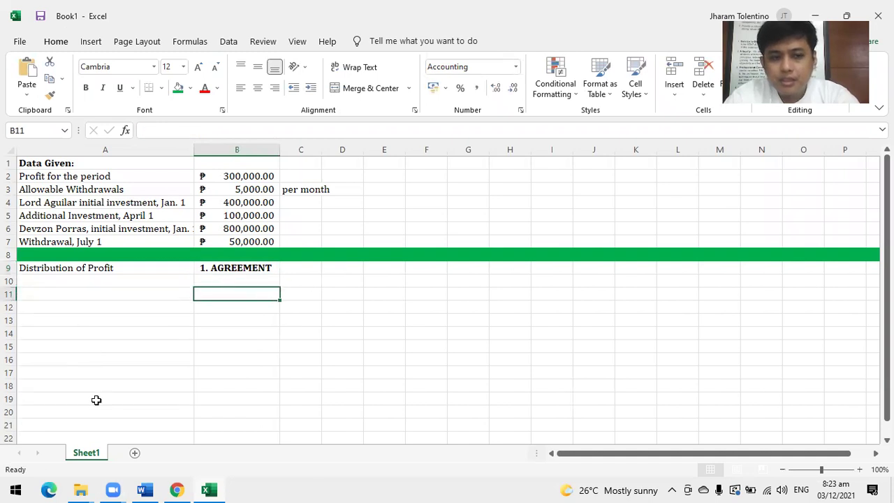
Bold 'Distribution of Profit' and fill both row 9 headings yellow.
click(82, 266)
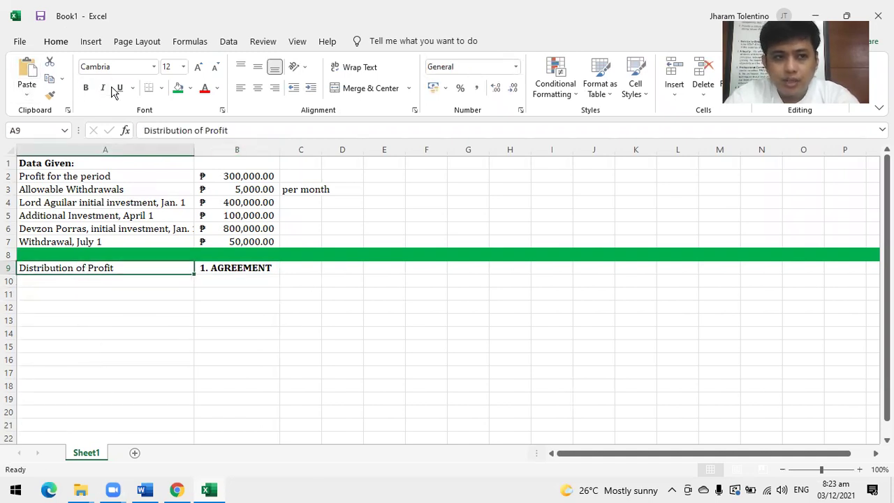
click(86, 88)
click(215, 277)
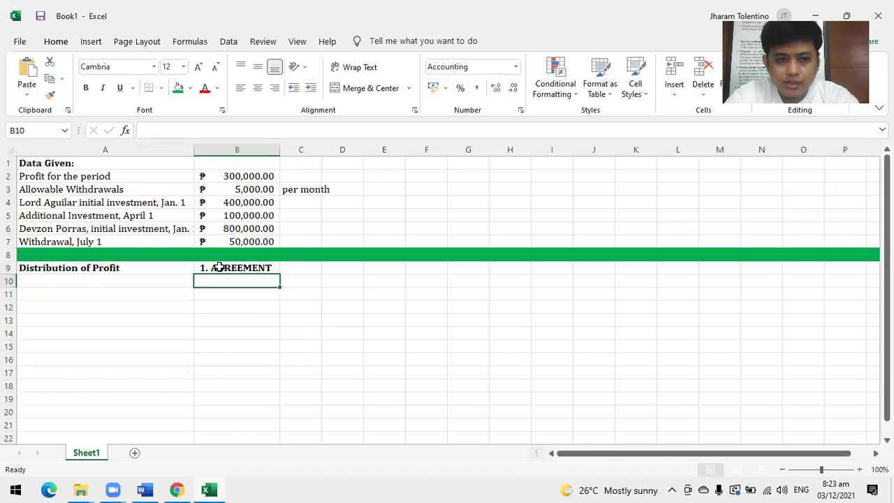
click(220, 267)
click(178, 90)
click(257, 370)
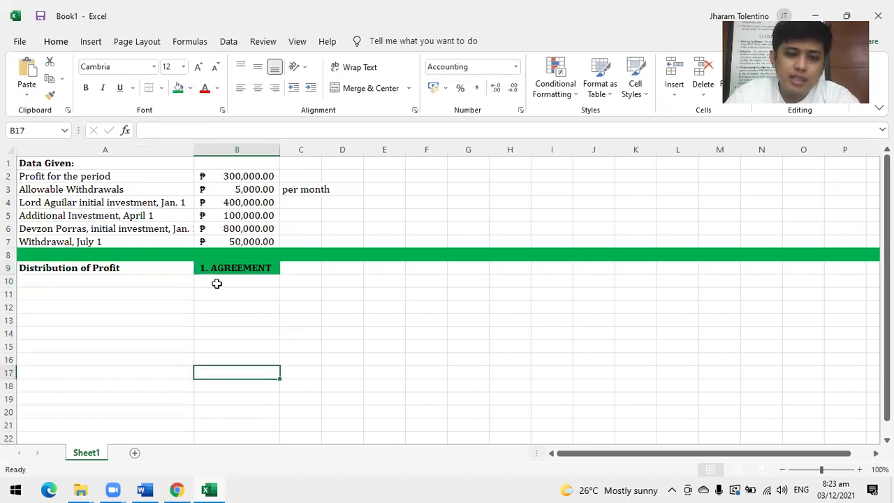
click(221, 270)
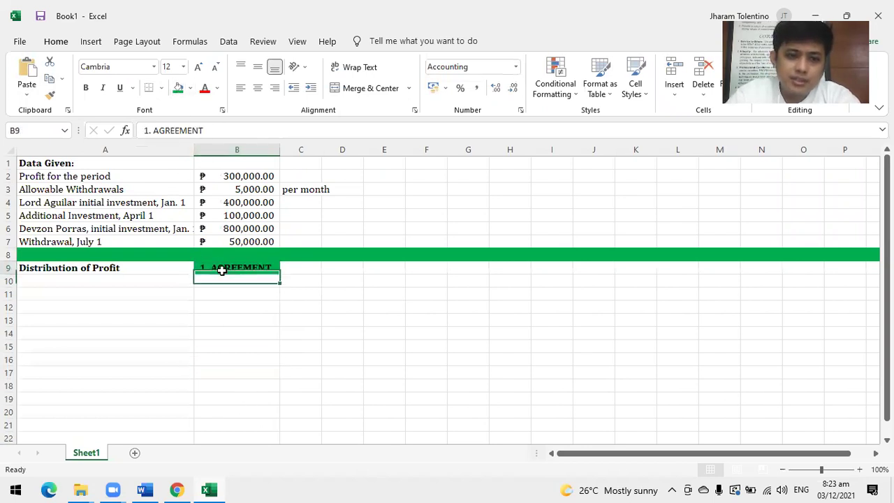
click(190, 88)
click(211, 190)
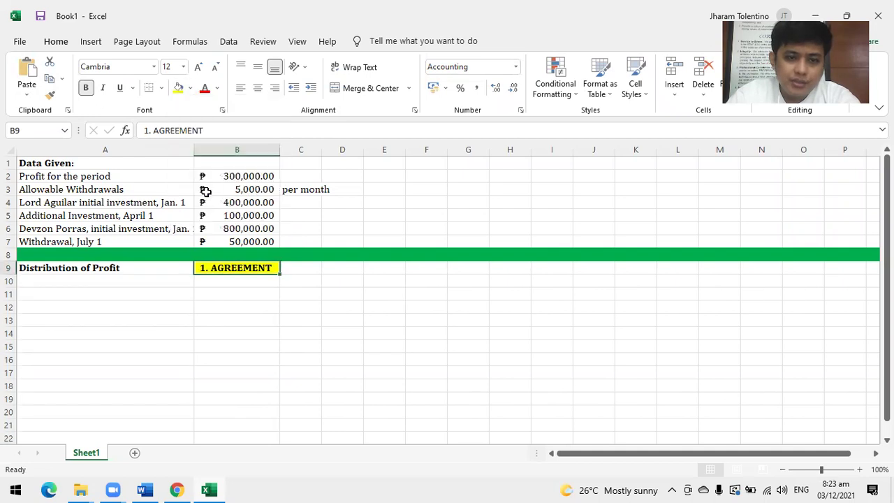
click(150, 267)
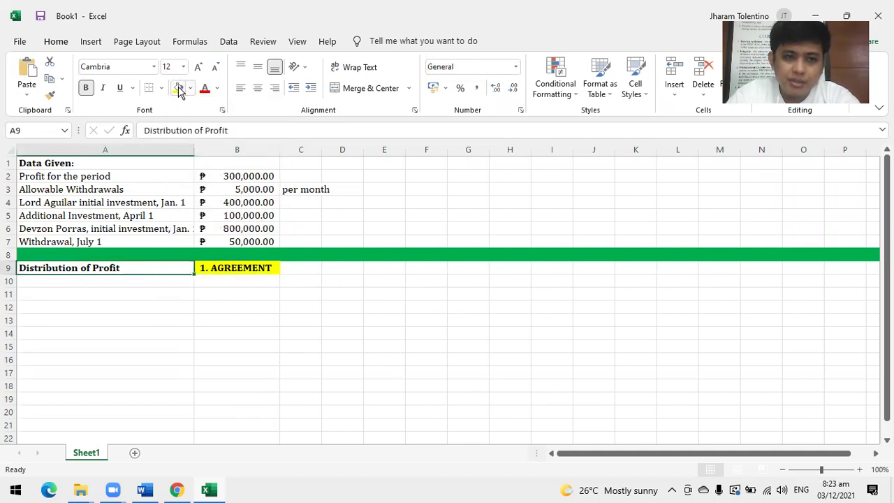
click(178, 89)
click(300, 265)
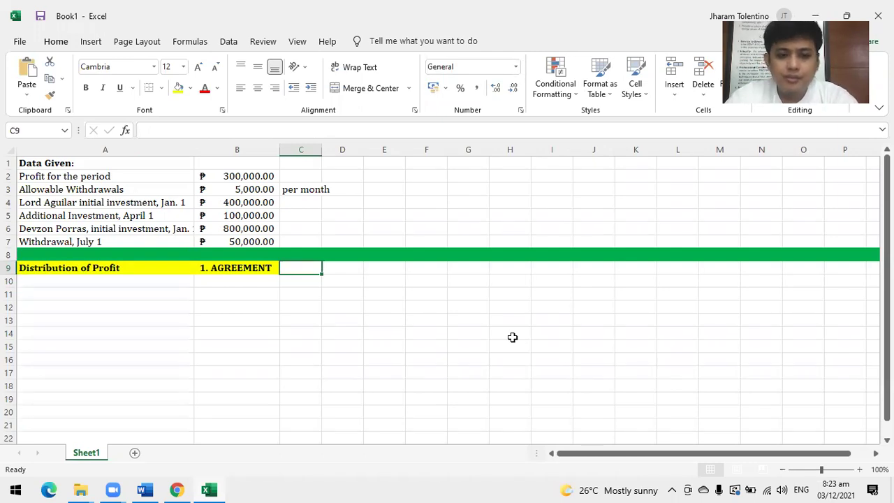
Type 'EQUALLY' in C9 and copy it into cell A10.
text(EQUALL)
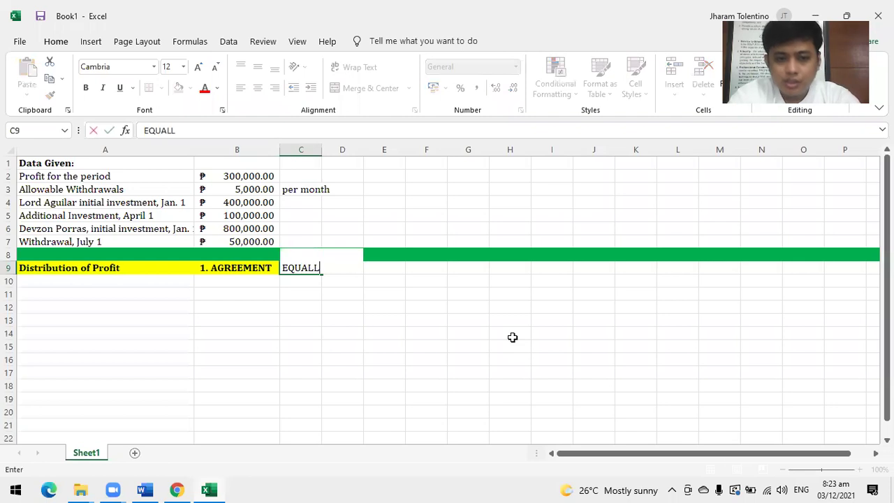
text(Y)
key(Return)
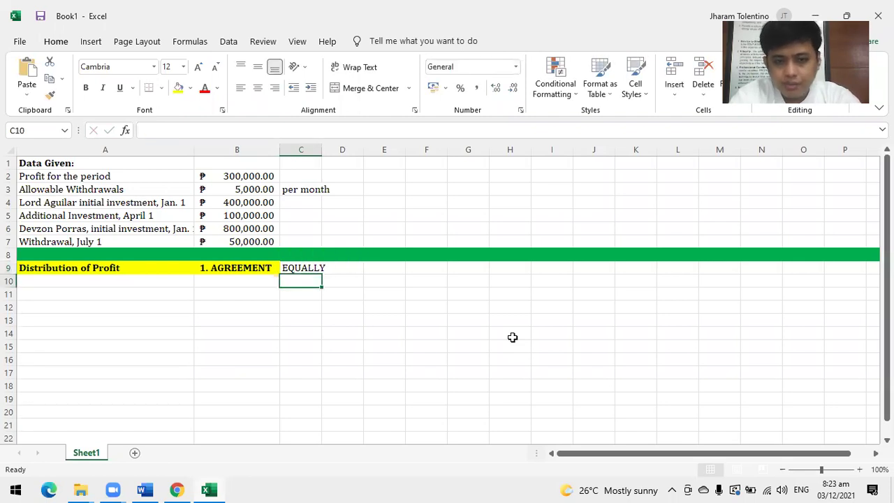
key(Up)
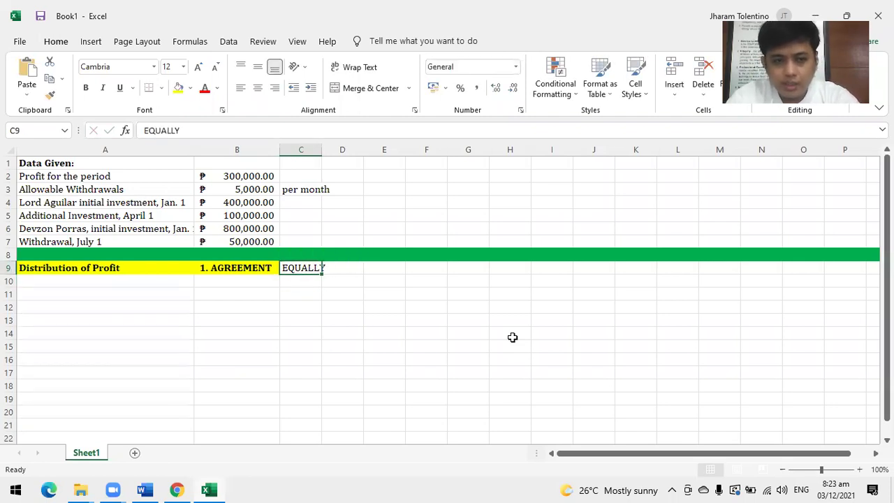
key(ctrl+c)
key(Left)
key(Left)
key(Down)
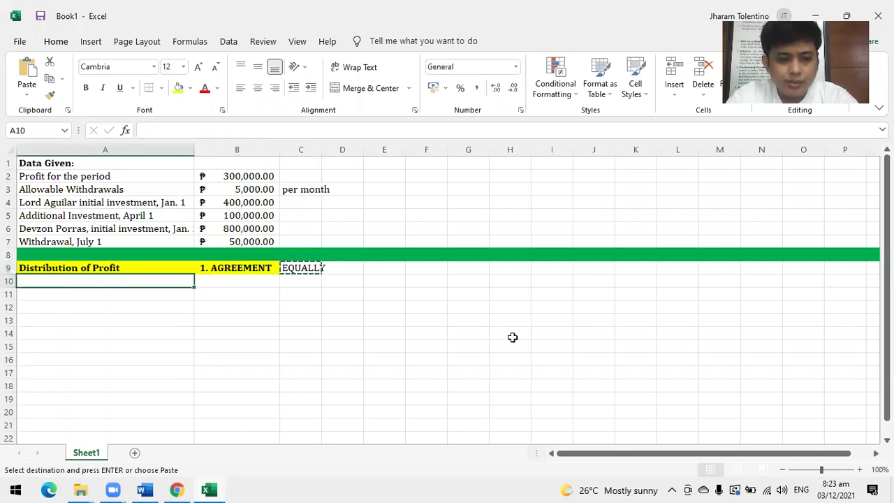
key(Return)
key(Down)
key(Up)
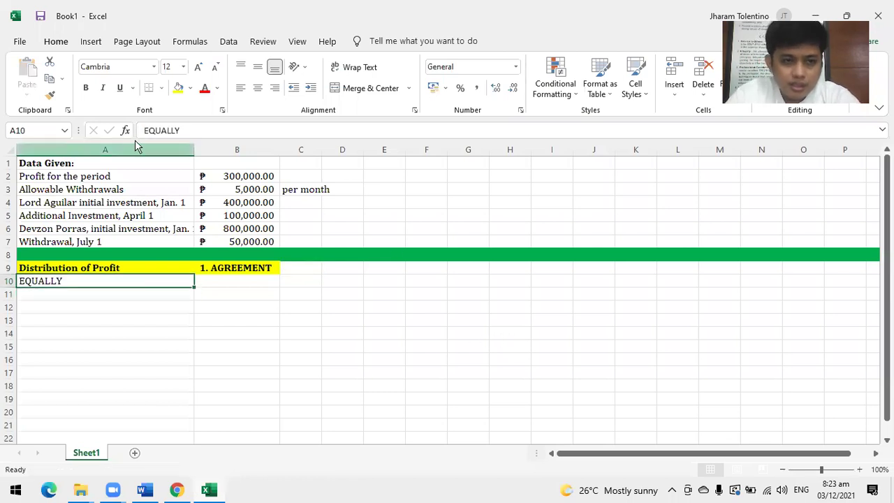
Change A10 to 'IF EQUALLY' and make it bold.
click(143, 132)
text(IF)
key(Return)
key(Up)
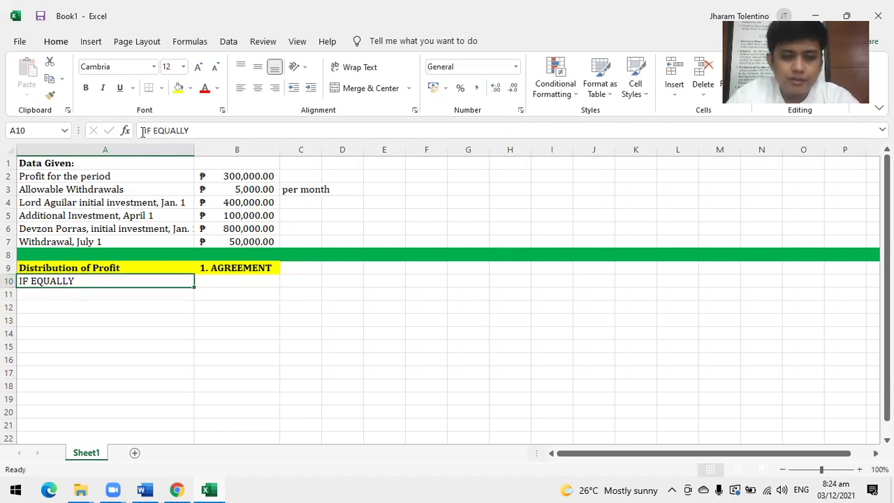
key(ctrl+b)
key(Down)
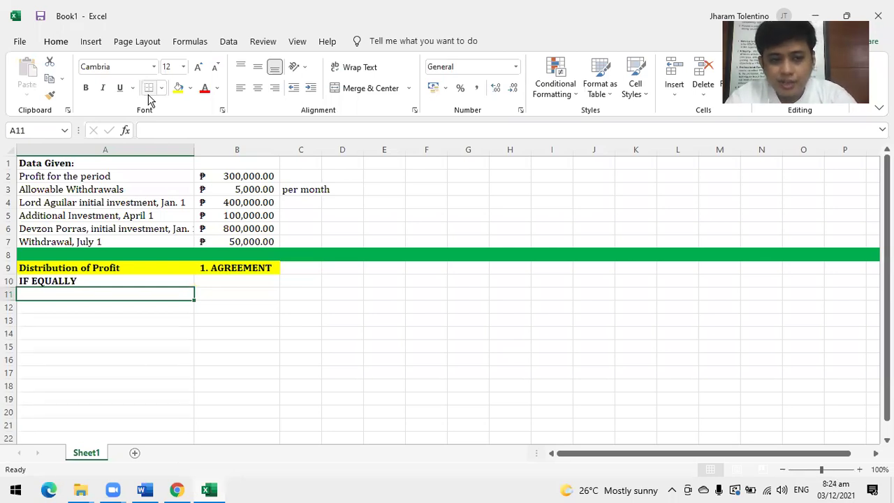
Enter Income Summary, Aguilar, Capital and Devzon, Capital in A11:A13, indenting the two capital lines.
key(Down)
key(Up)
key(Down)
key(Up)
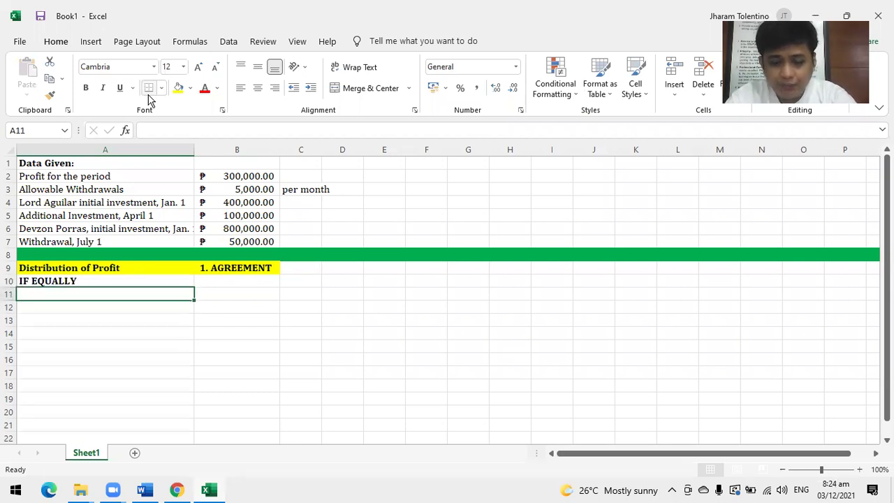
text(In)
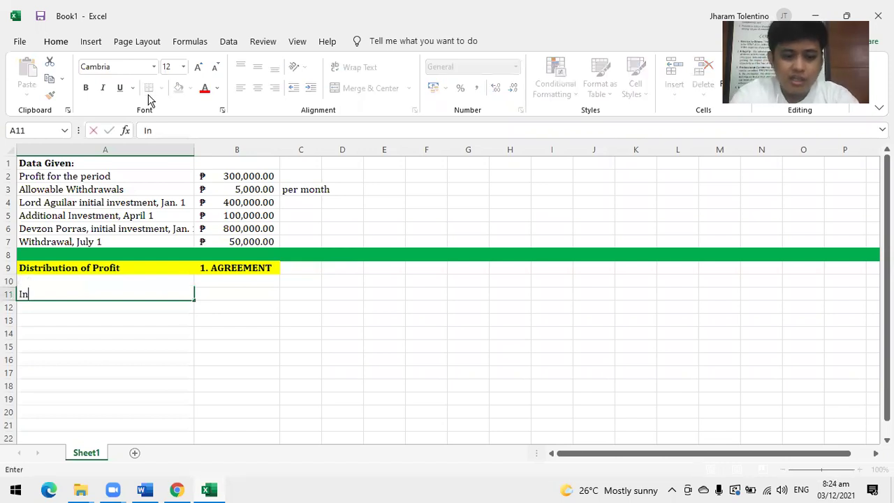
text(come Summary)
key(Return)
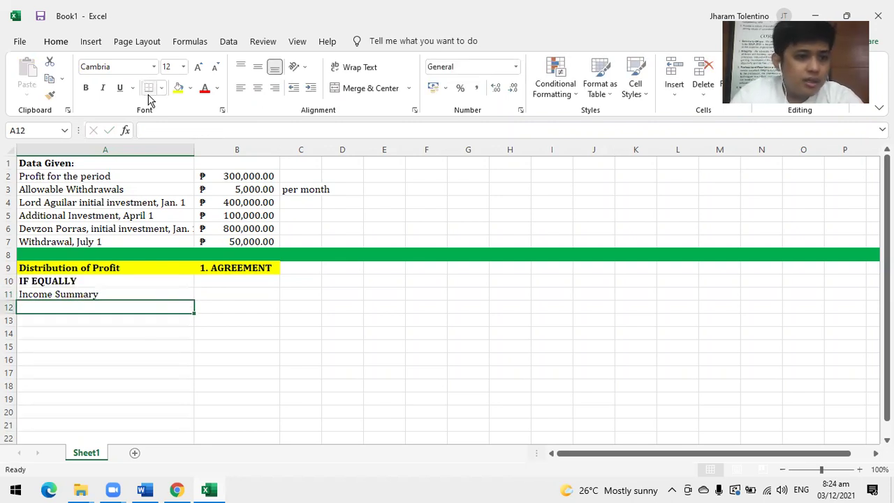
key(ctrl+z)
text(Aguilar, Capital)
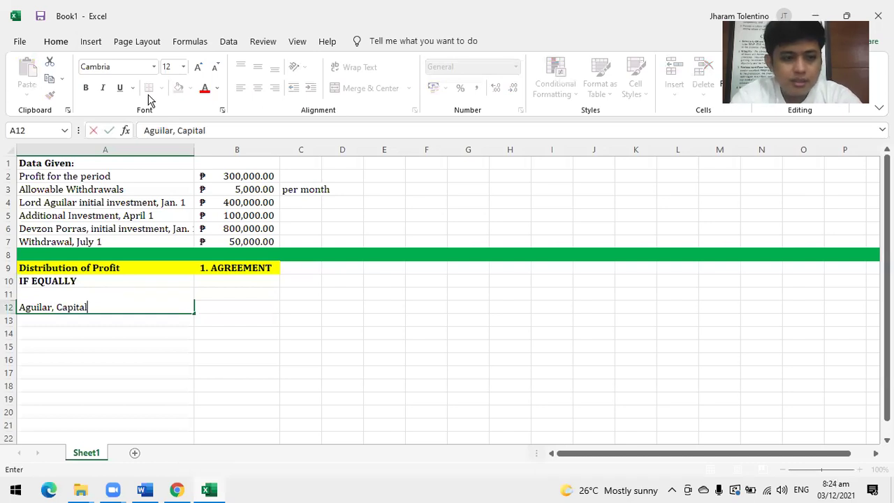
key(Return)
text(Devzon, Capital)
key(Return)
key(Up)
key(shift+Up)
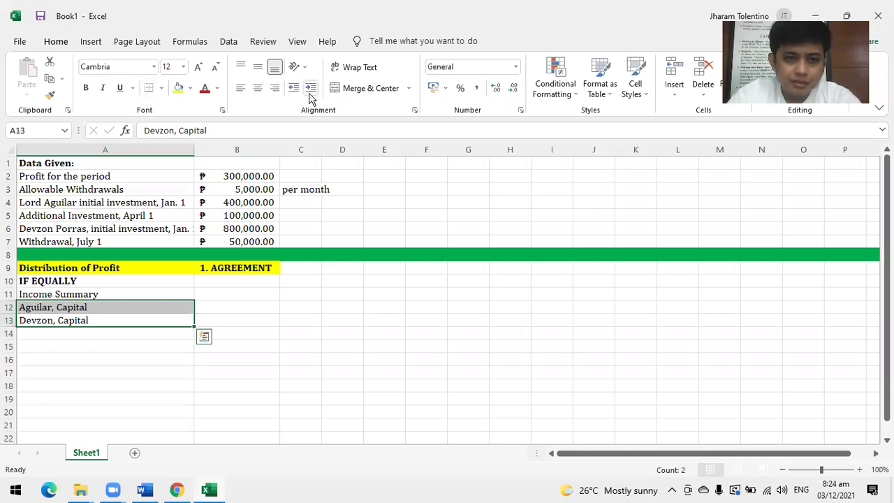
click(310, 89)
Enter 300,000 debit in B11 and 150,000 credits for each partner, formatting column C as Accounting.
click(222, 293)
text(300)
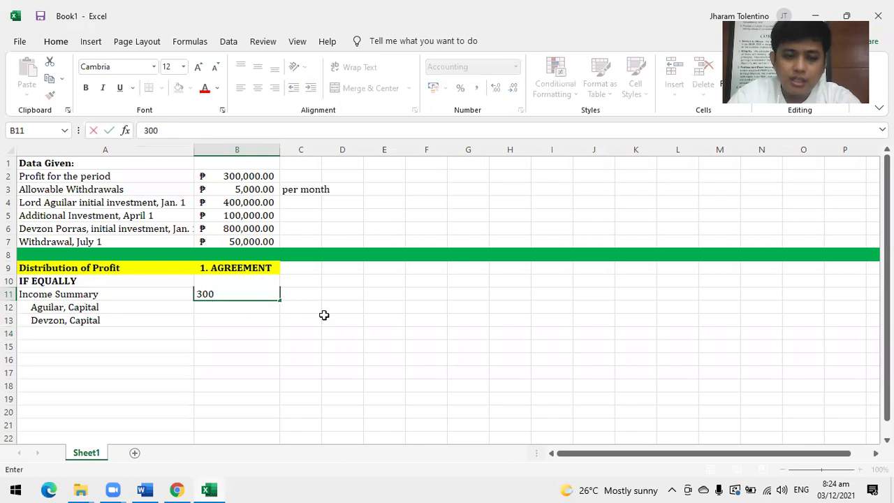
text(,000)
key(Return)
key(Right)
text(1500)
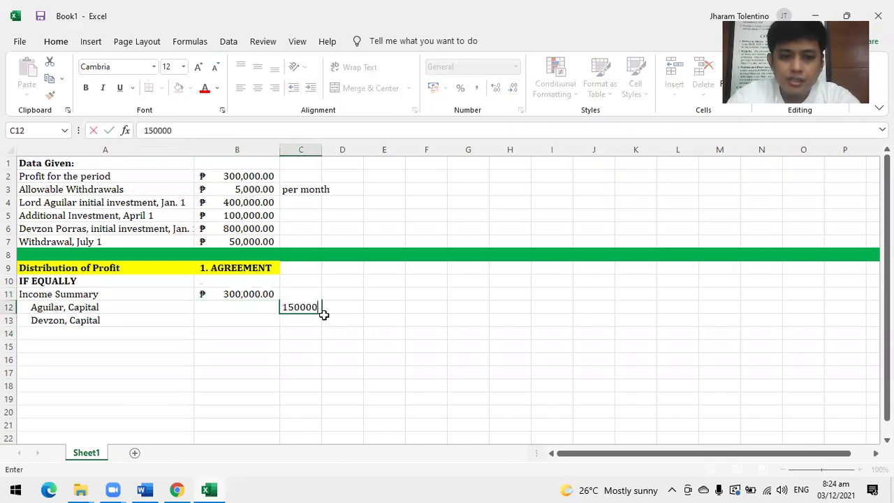
key(Return)
text(150000)
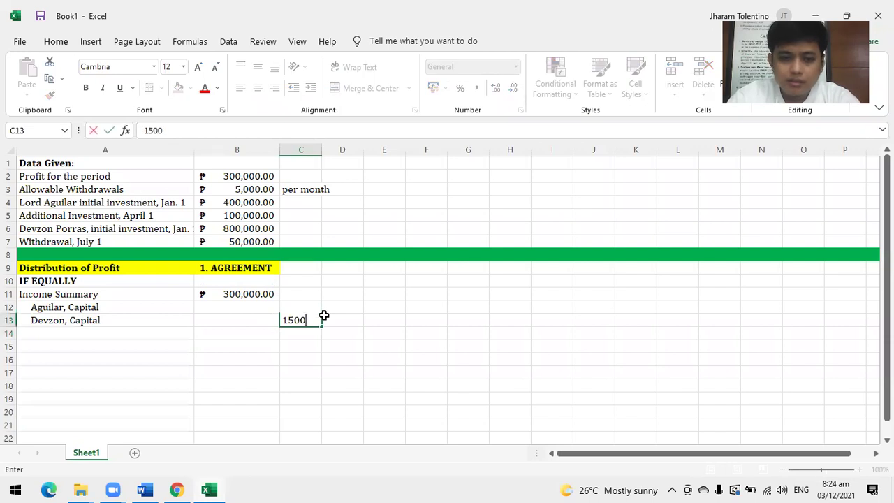
key(Return)
click(301, 149)
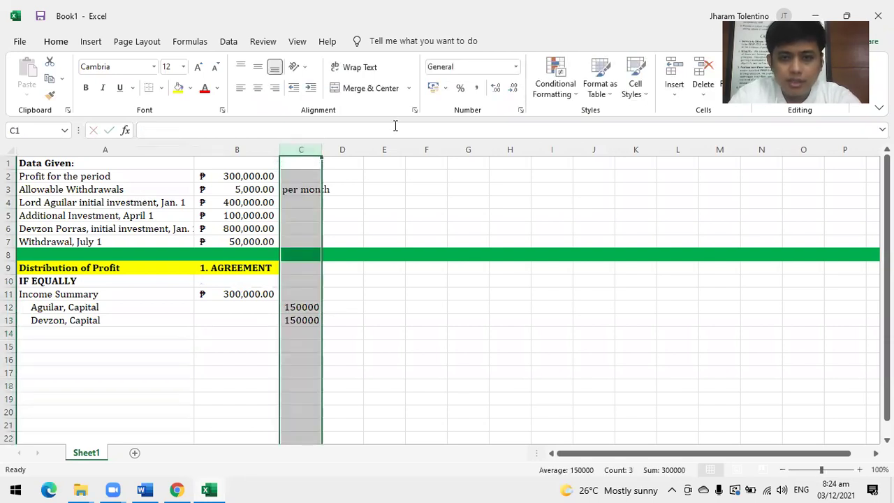
click(432, 88)
click(454, 334)
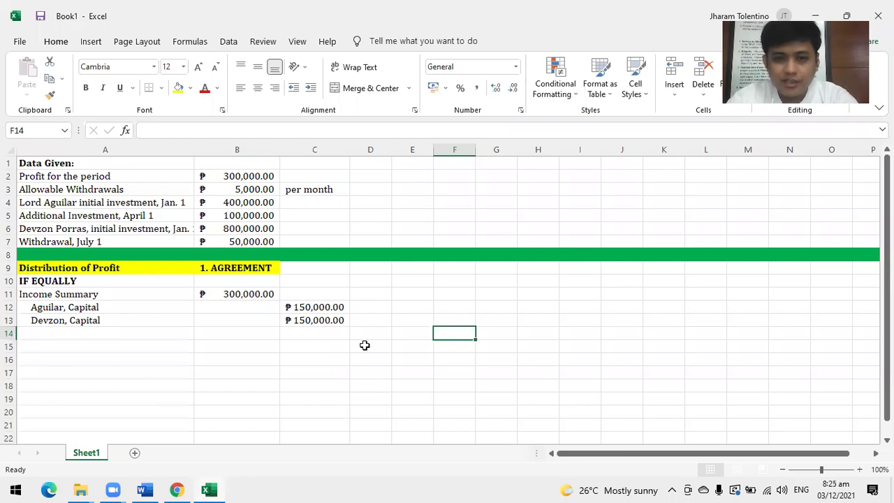
Type # in A14 and the label IF 6:4 agreement in A15.
click(68, 333)
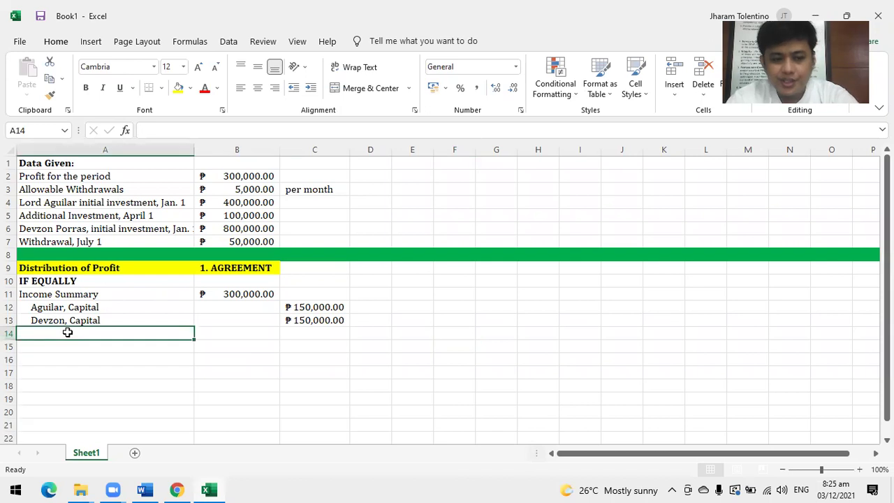
text(#)
click(618, 333)
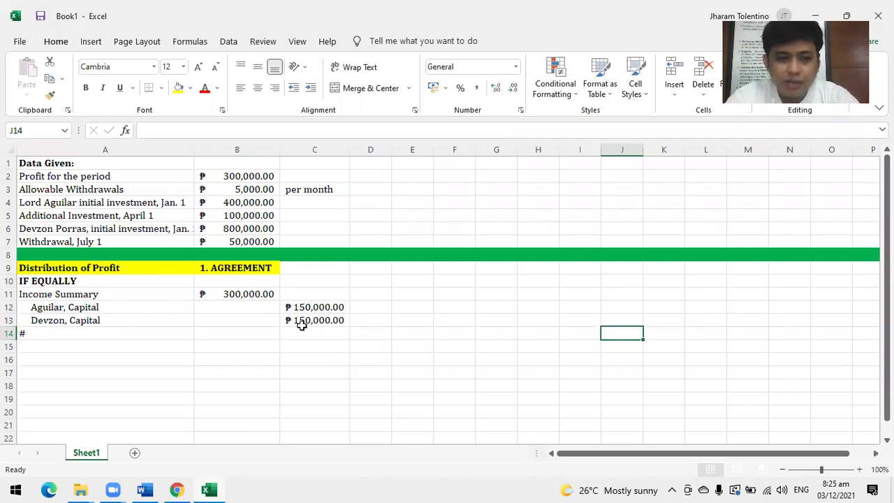
scroll(296, 323, down, 2)
click(43, 271)
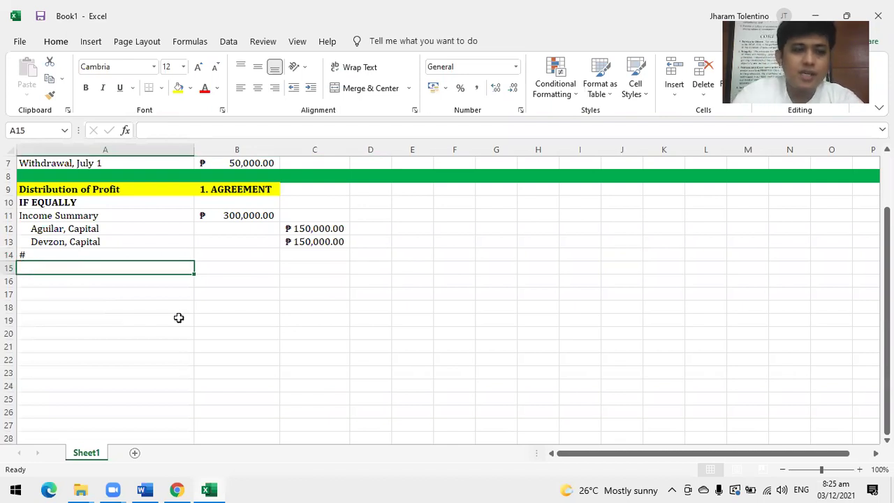
text(If)
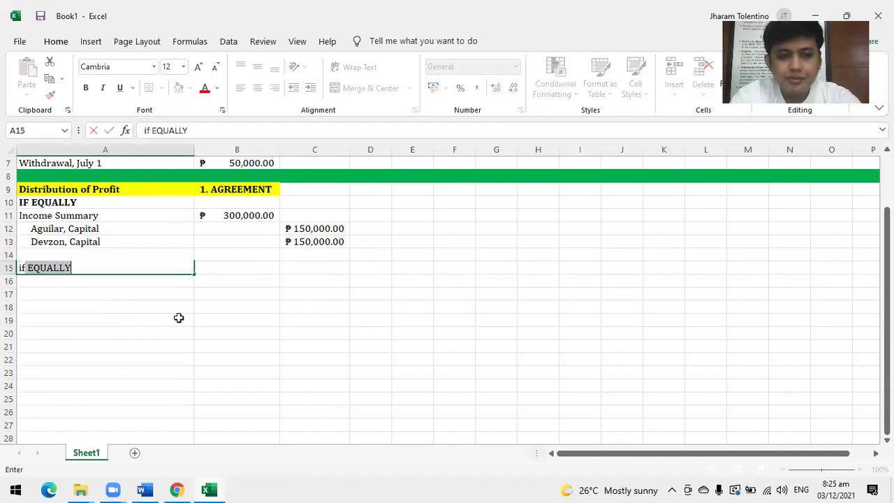
key(BackSpace)
key(BackSpace)
key(BackSpace)
text(IF)
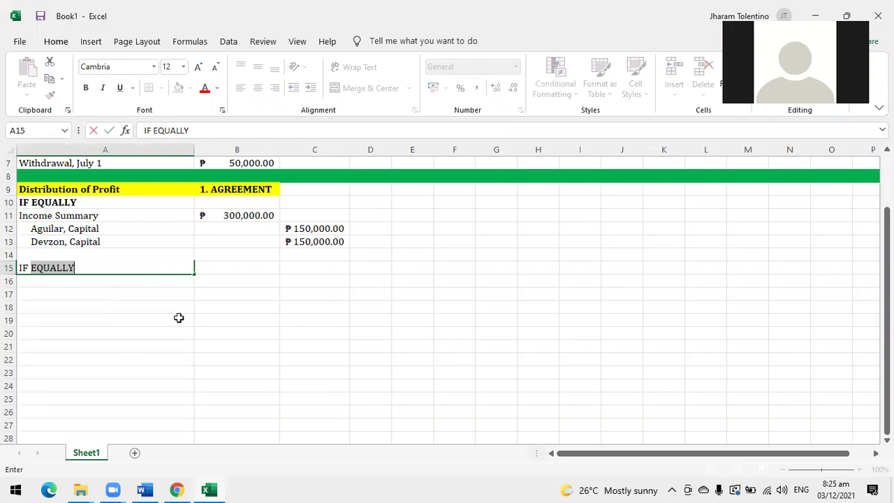
text( 6:4)
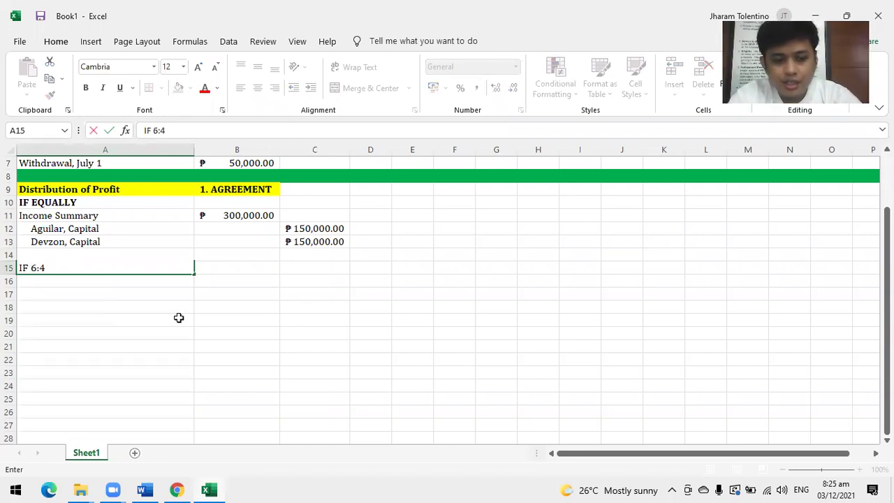
text( agreemen)
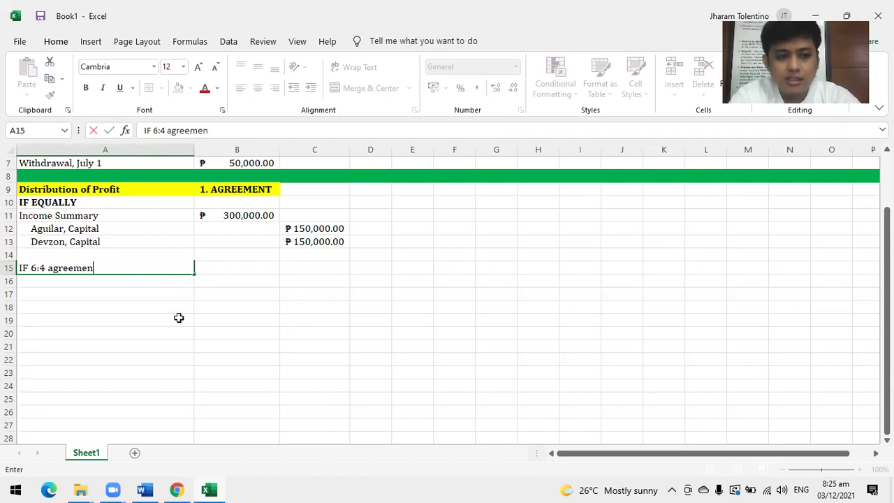
text(t)
key(Return)
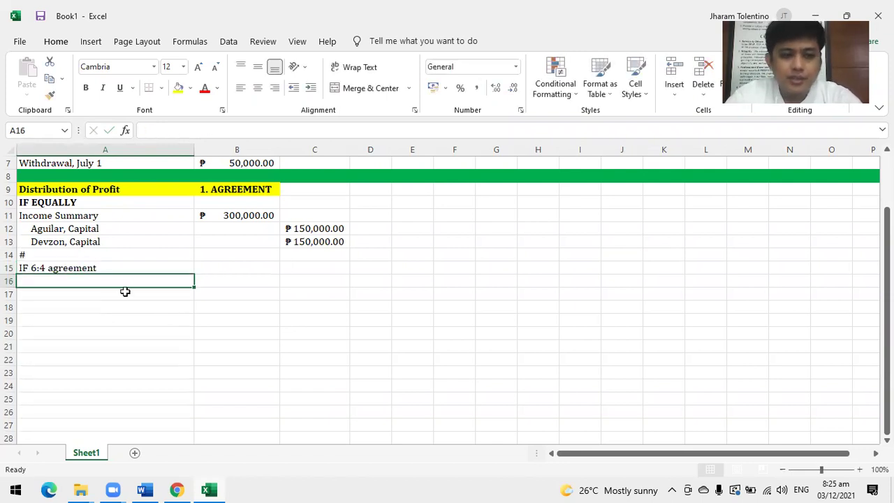
Copy the Income Summary entry block A11:B13 to A16 under the new label.
click(106, 267)
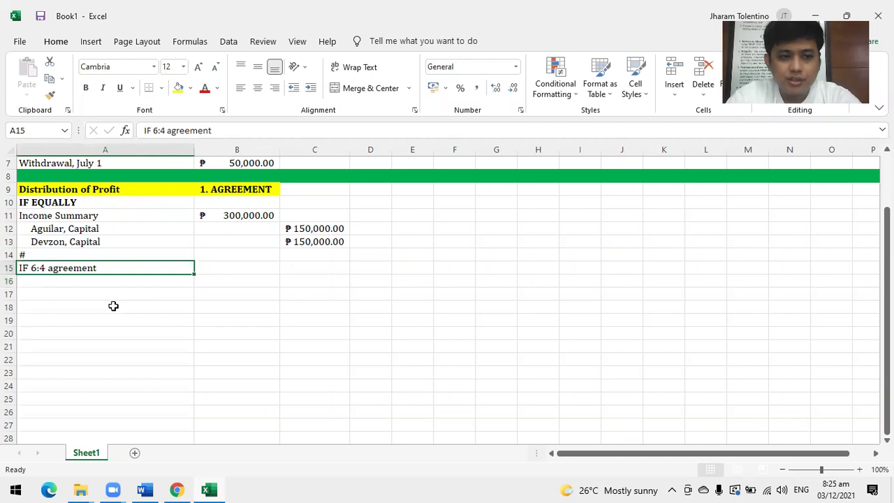
click(65, 294)
drag(62, 215, 259, 242)
key(ctrl+c)
click(54, 283)
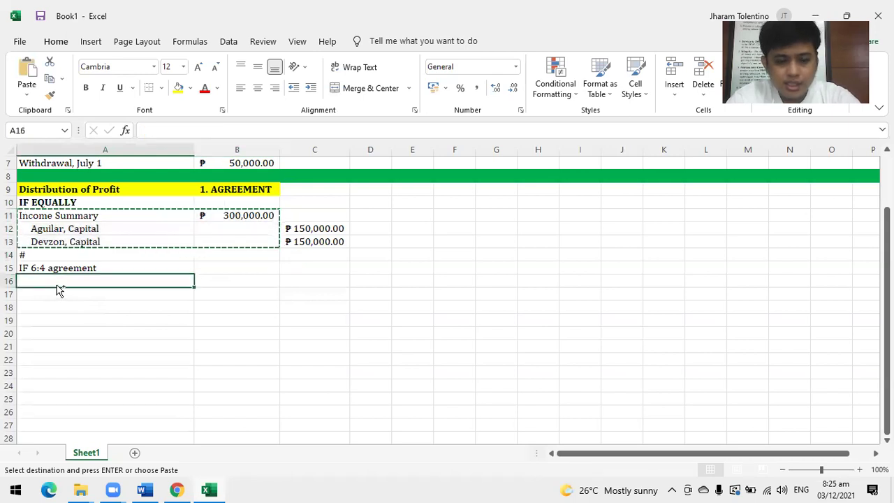
key(ctrl+v)
Make the IF 6:4 agreement label bold.
click(57, 268)
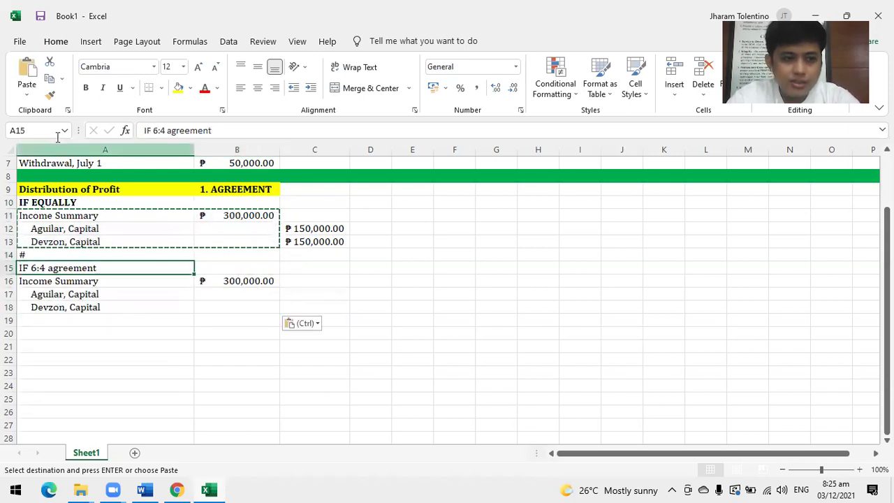
click(86, 87)
click(451, 318)
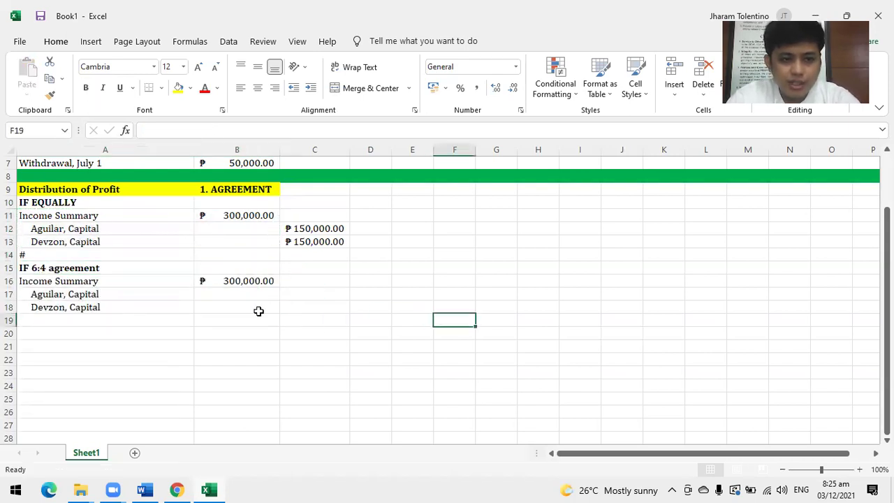
click(329, 295)
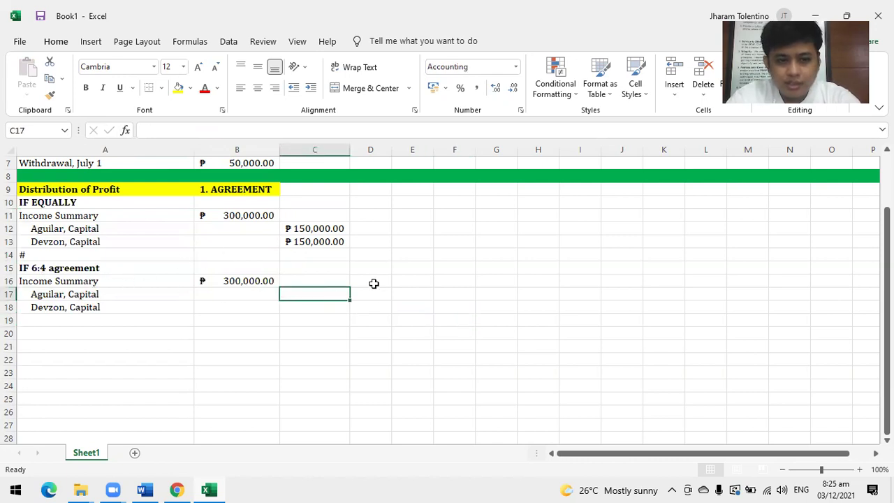
click(374, 292)
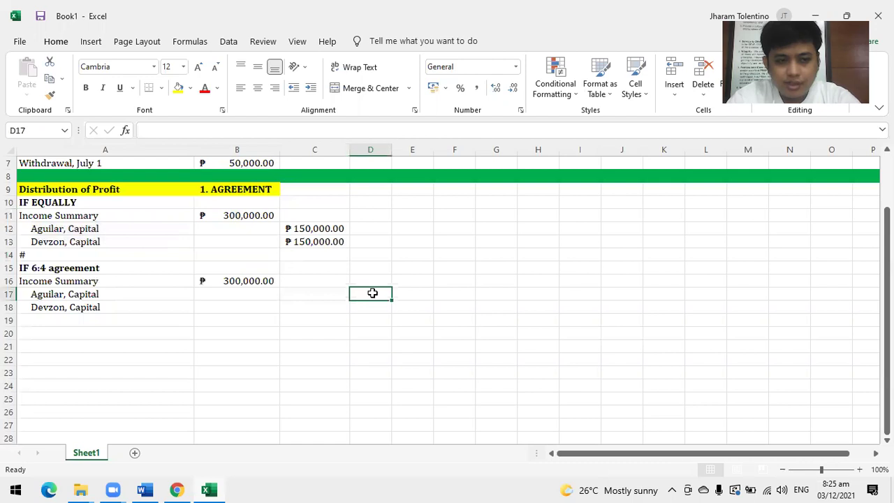
Enter 6/10 and 4/10 in D17:D18 formatted as Fraction, displaying 3/5 and 2/5.
text(6/10)
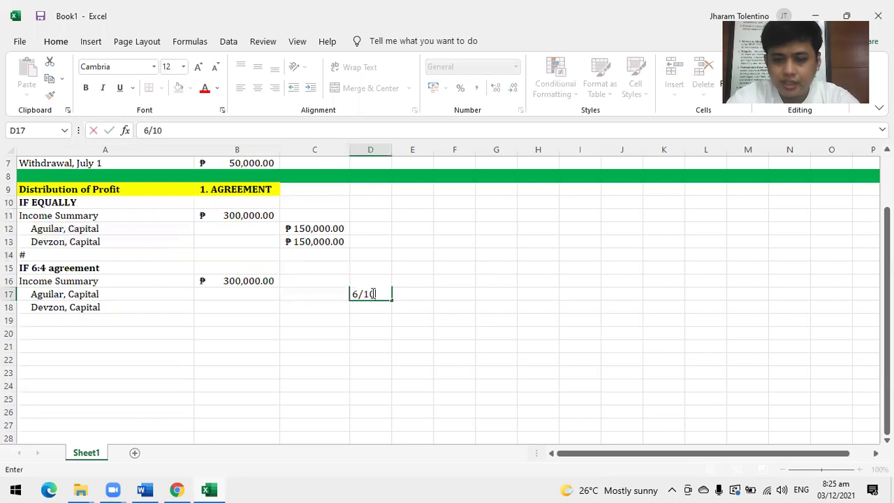
key(Return)
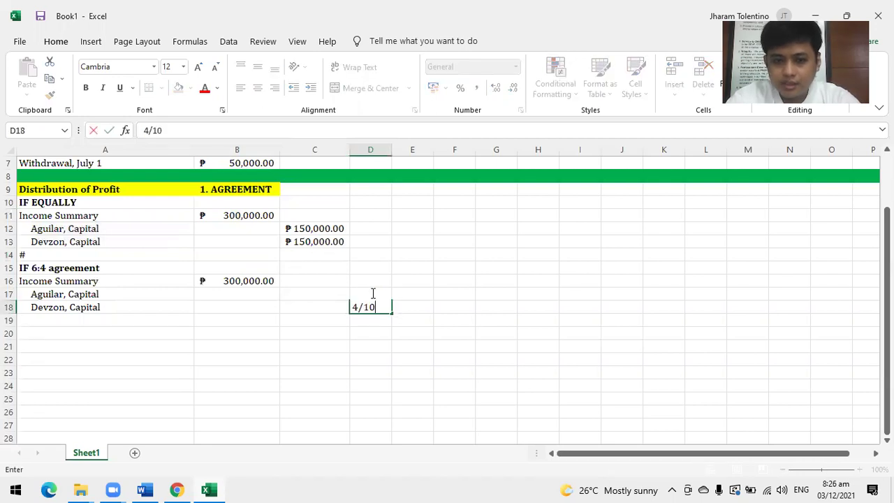
text(4/10)
key(Return)
drag(371, 291, 373, 305)
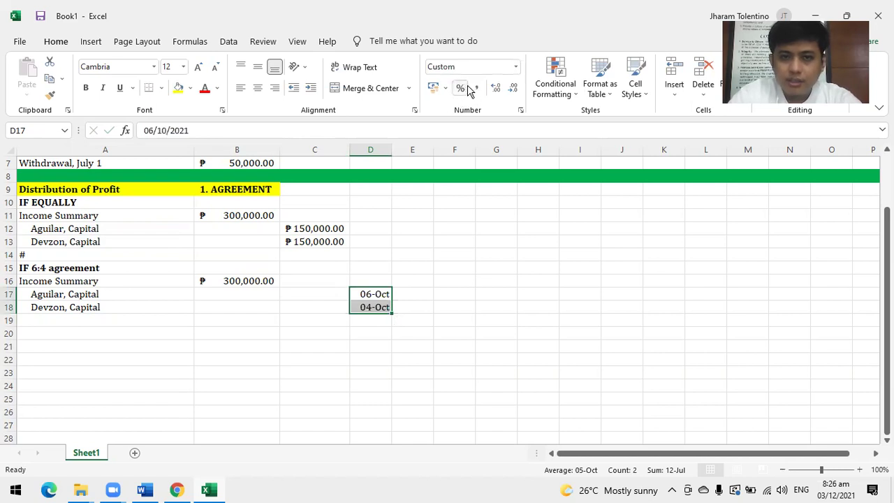
click(445, 89)
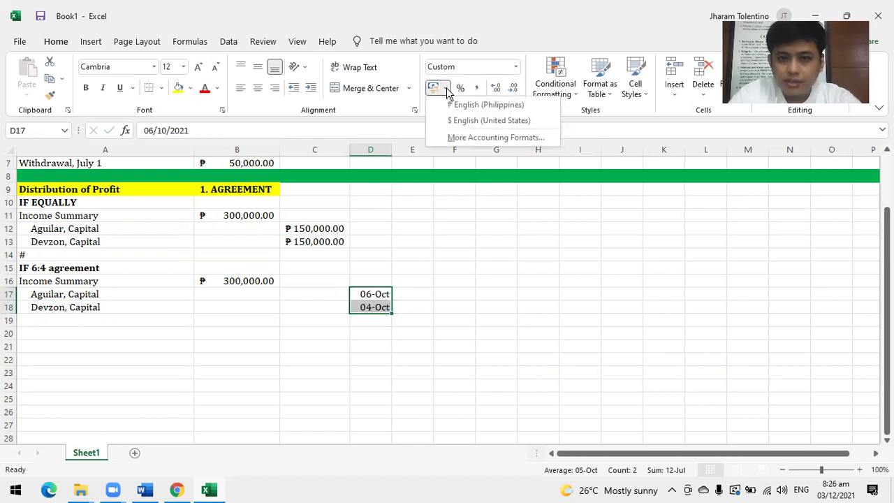
click(515, 67)
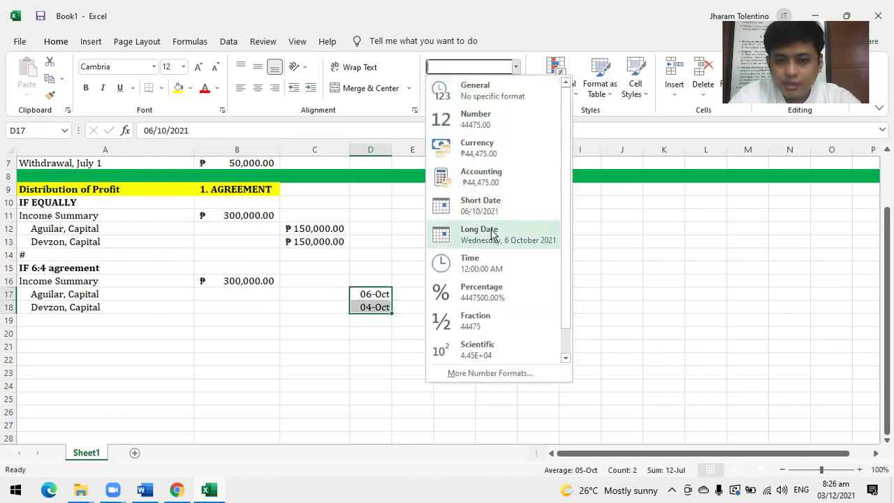
click(480, 326)
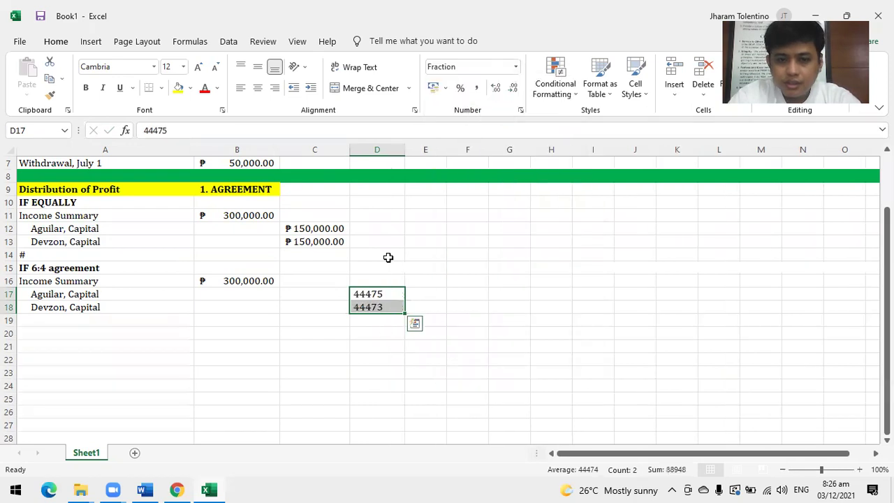
click(366, 294)
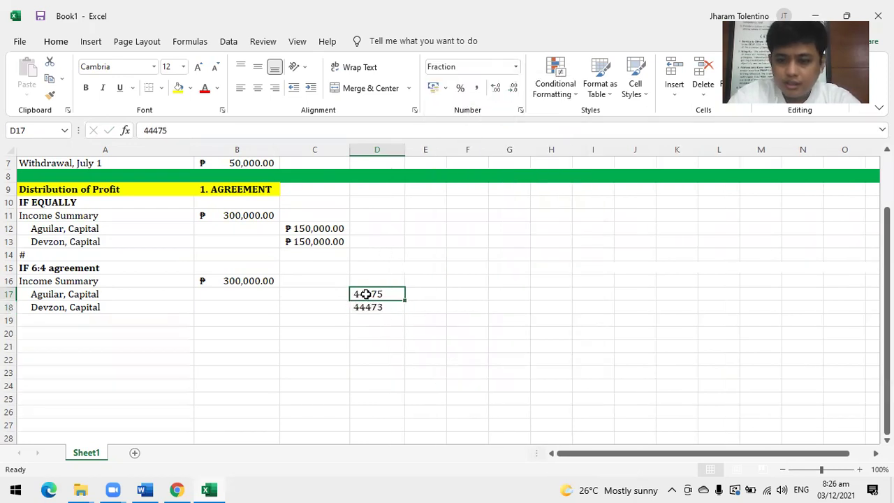
text(6/10)
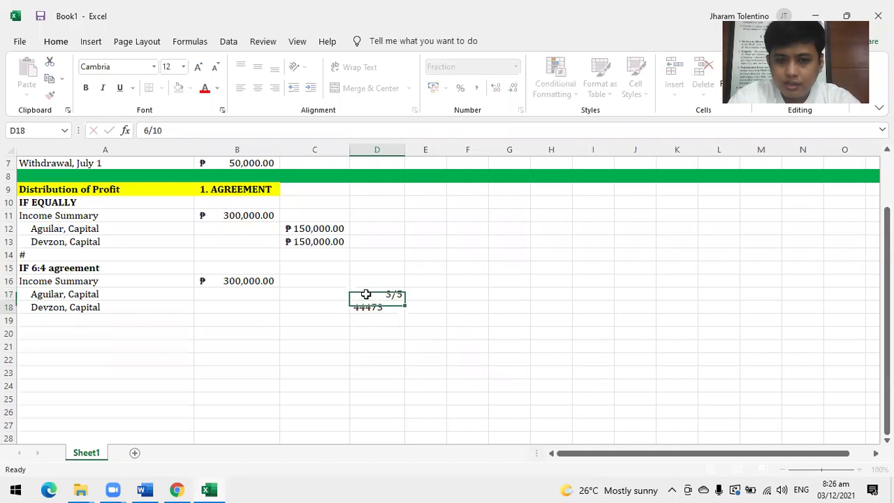
key(Return)
text(4/10)
key(Return)
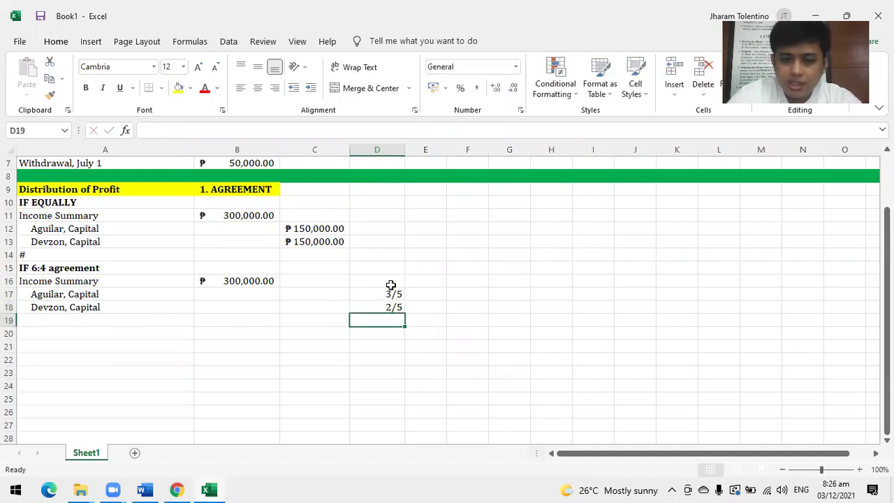
drag(385, 293, 385, 309)
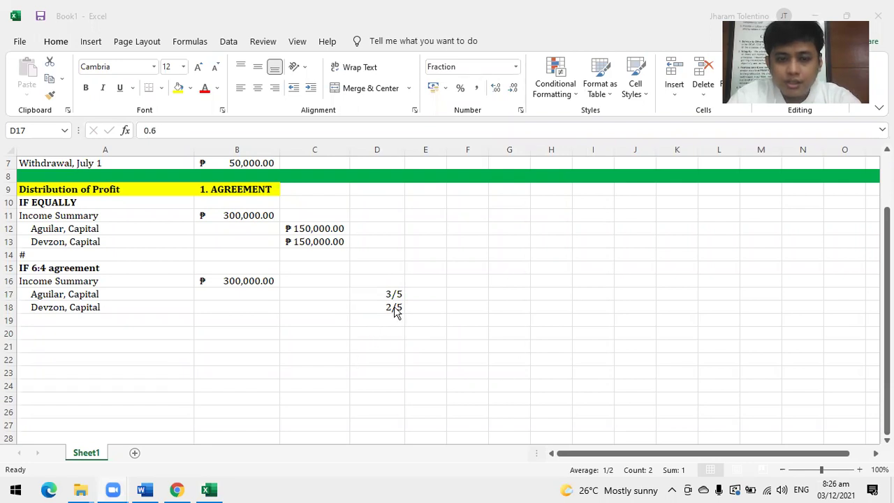
Compute the shares with =B16*D17 and =B16*D18, giving ₱180,000.00 and ₱120,000.00.
click(315, 294)
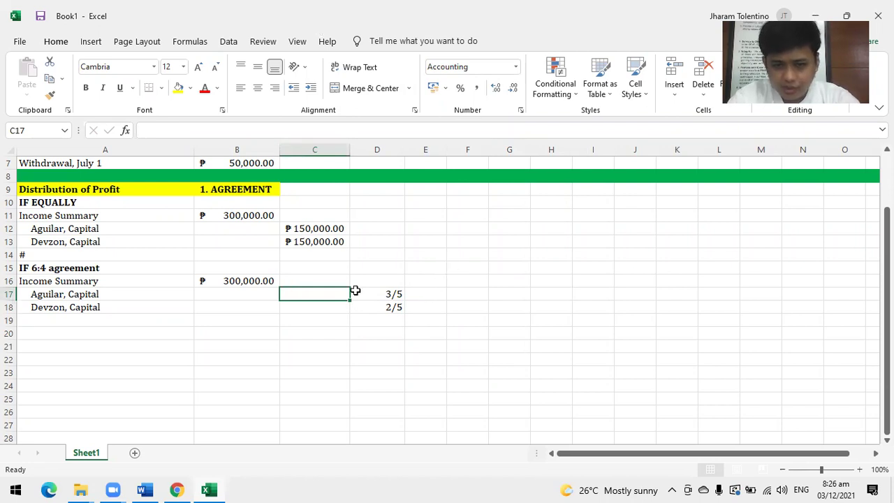
text(=)
click(246, 281)
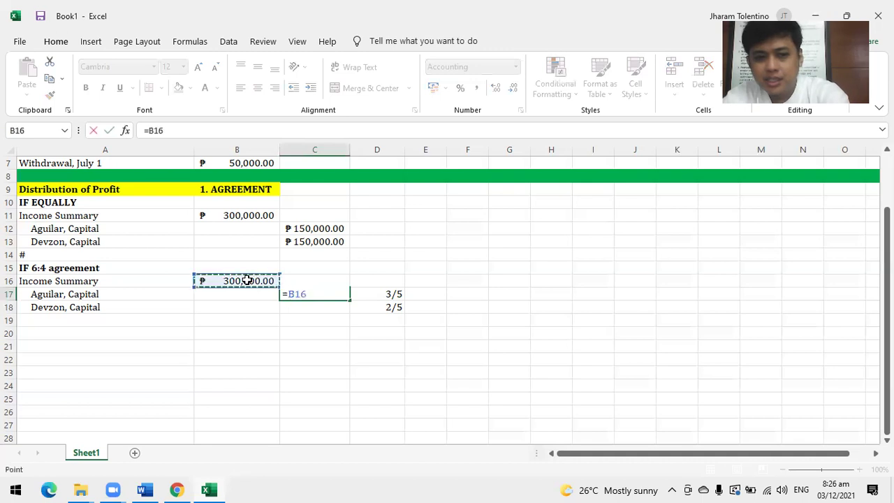
text(*)
click(387, 299)
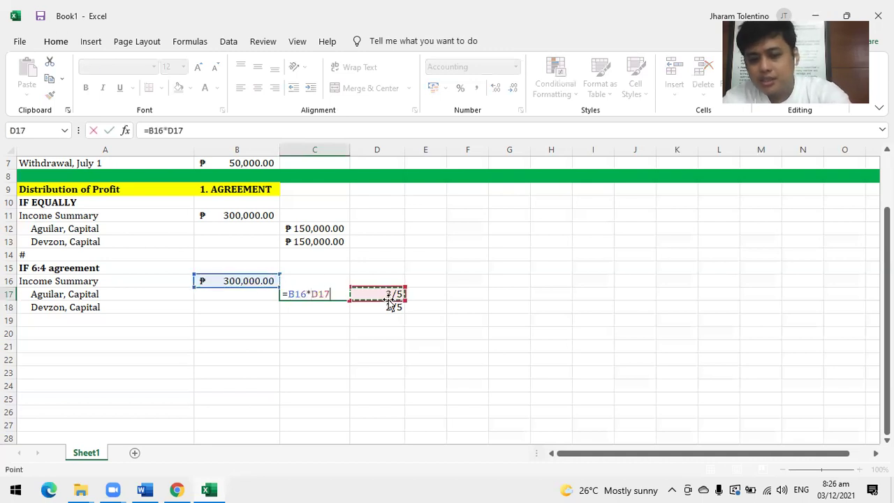
key(Return)
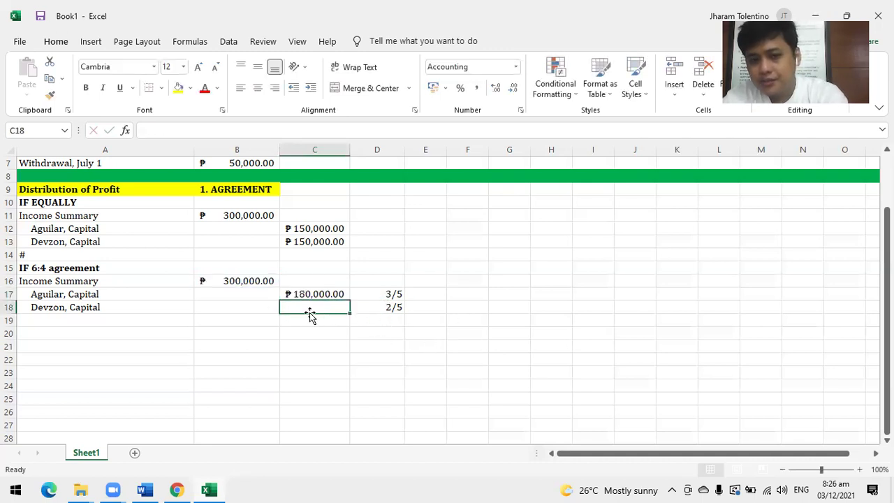
text(=)
click(254, 282)
text(*)
click(388, 308)
key(Return)
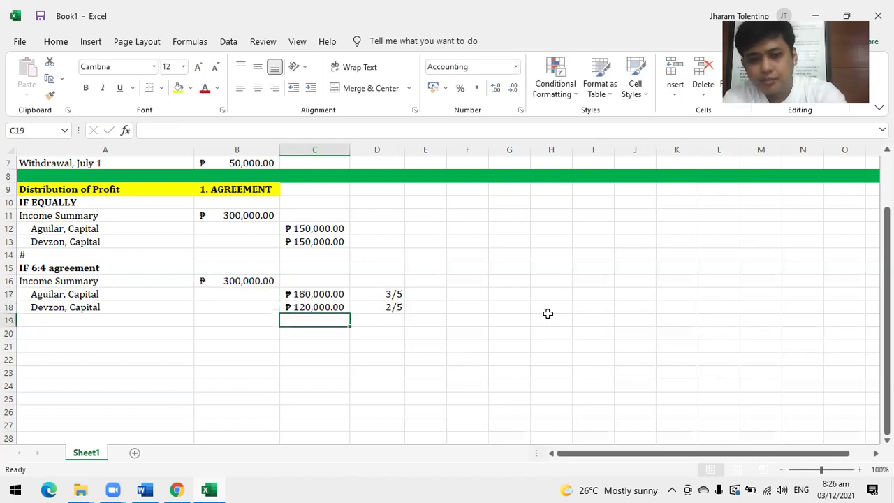
click(18, 319)
Put # in A19 and copy the heading to A20, editing it to IF 1:7 agreement.
text(#)
key(Return)
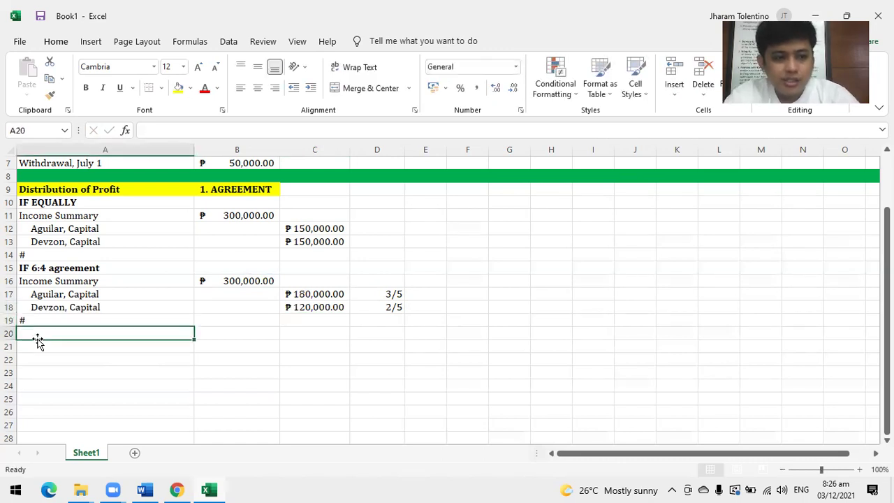
click(41, 269)
key(ctrl+c)
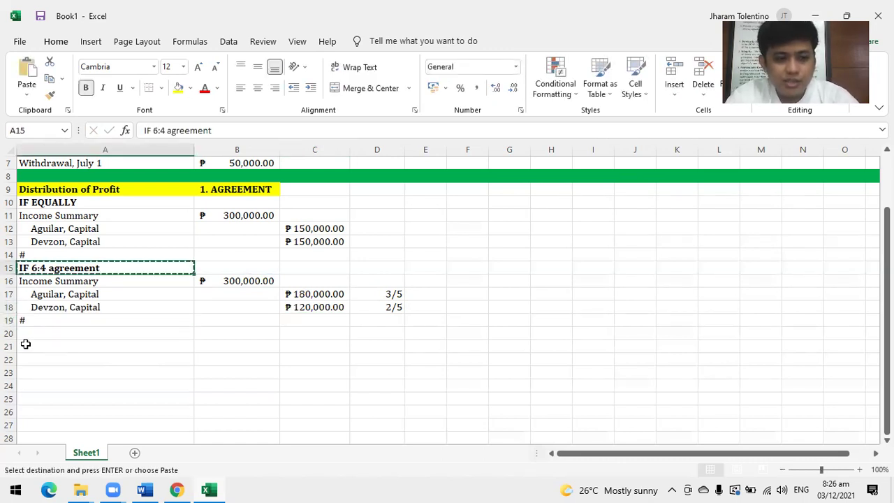
click(28, 334)
key(ctrl+v)
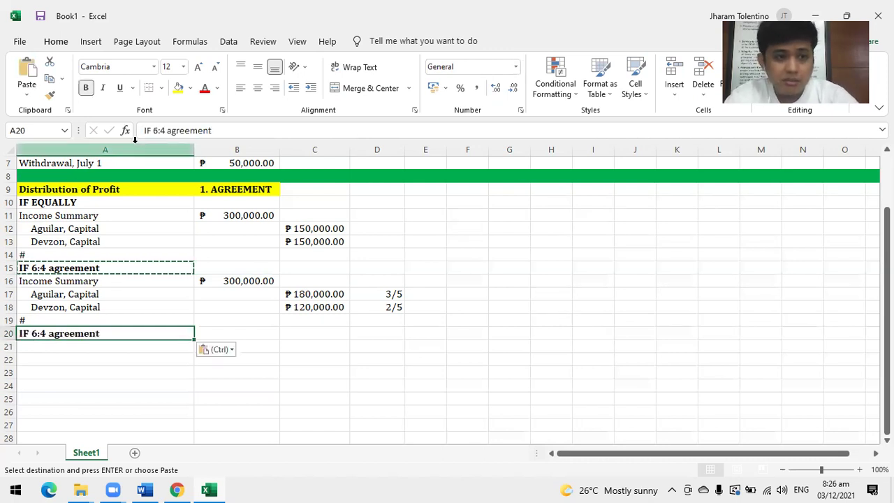
key(Escape)
click(155, 131)
key(BackSpace)
text(1)
key(Right)
key(Delete)
text(7)
key(Return)
Copy the 6:4 entry rows to row 21 and change the ratios to 1/8 and 7/8.
drag(45, 283, 380, 305)
key(ctrl+c)
click(72, 345)
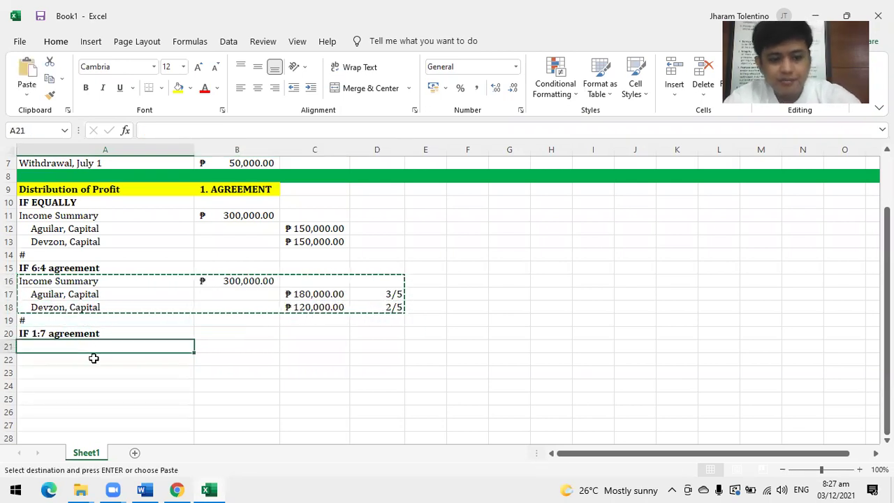
key(ctrl+v)
click(392, 358)
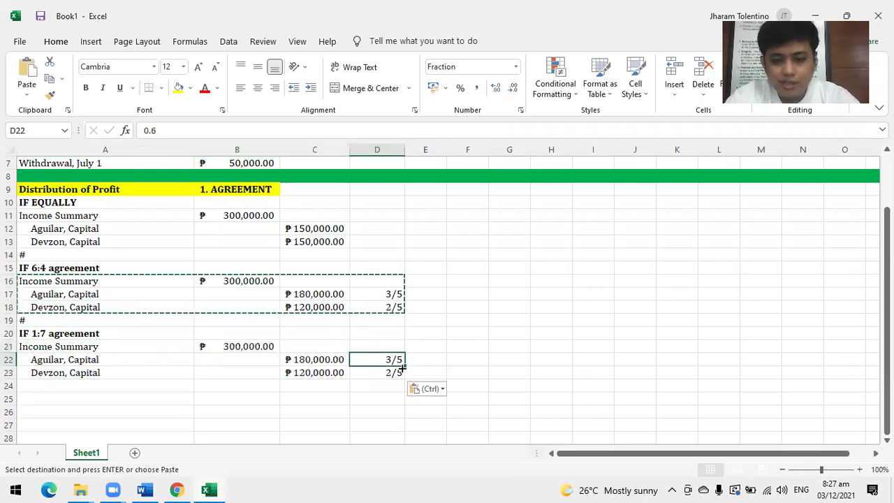
text(1)
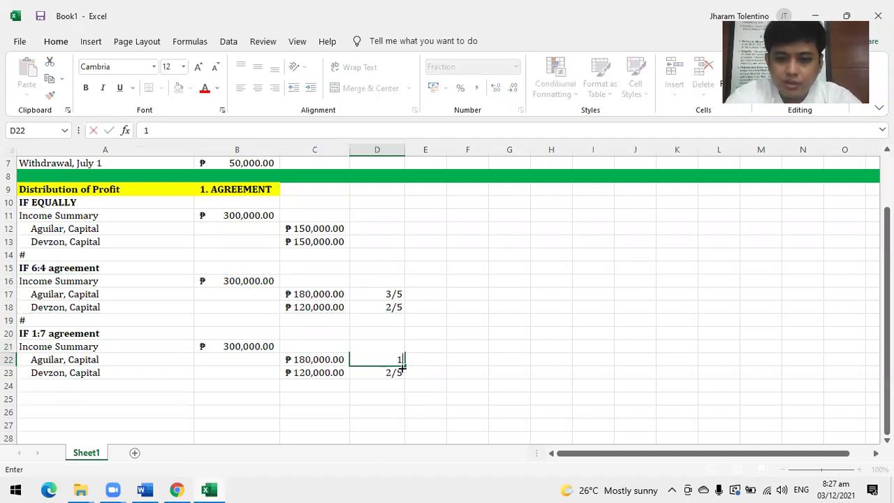
text(/8)
key(Return)
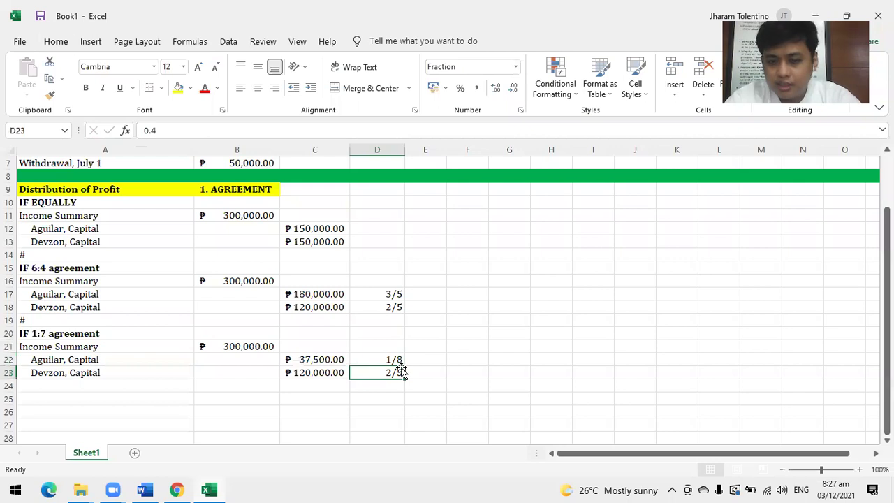
text(7/8)
key(Return)
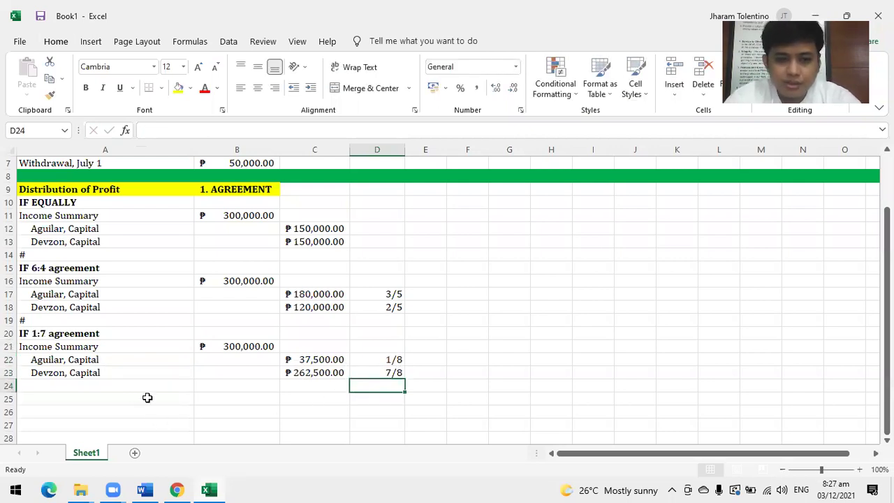
Type # in A24 to close the 1:7 block.
scroll(150, 395, down, 1)
click(383, 320)
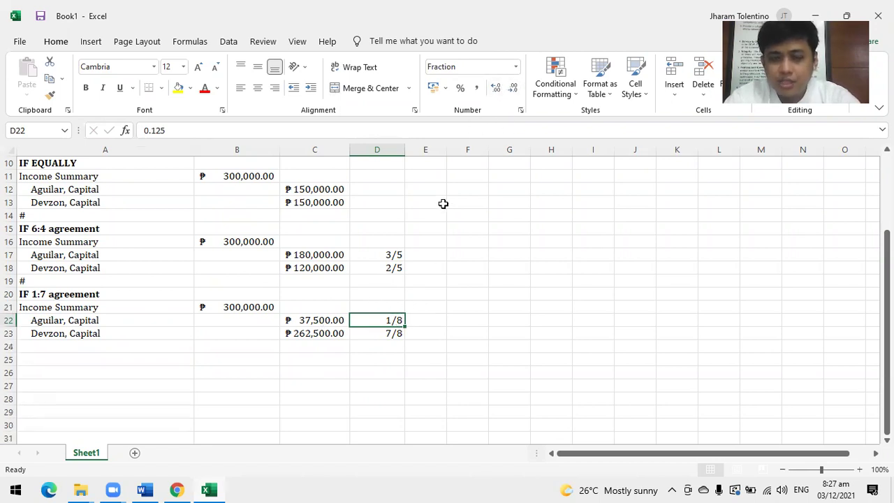
click(52, 347)
text(#)
key(Return)
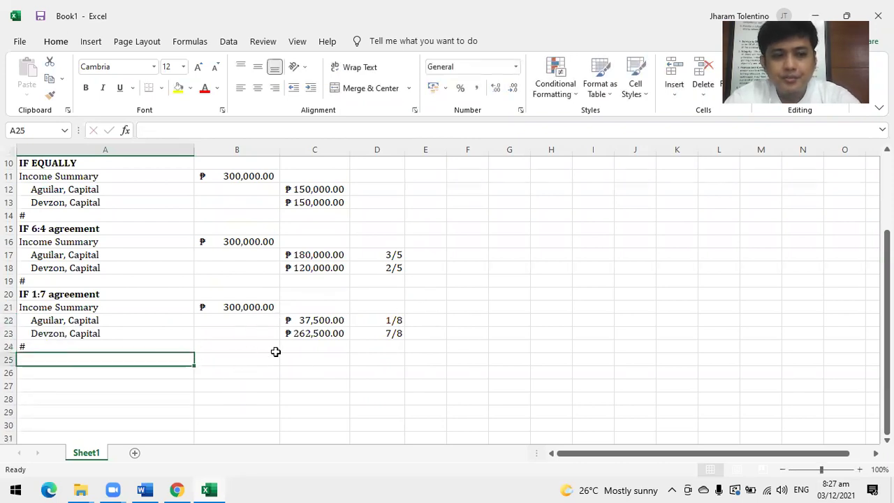
Append 'agreement' to the A10 heading so it reads IF EQUALLY agreement.
click(86, 163)
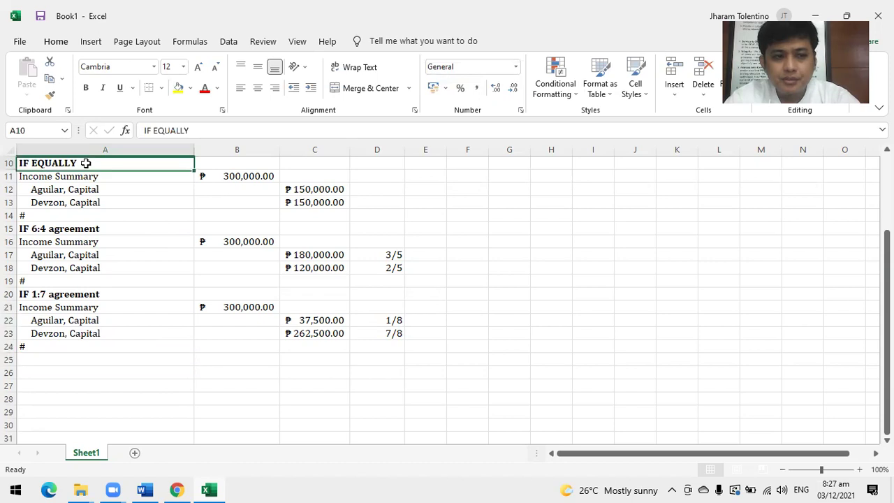
click(223, 131)
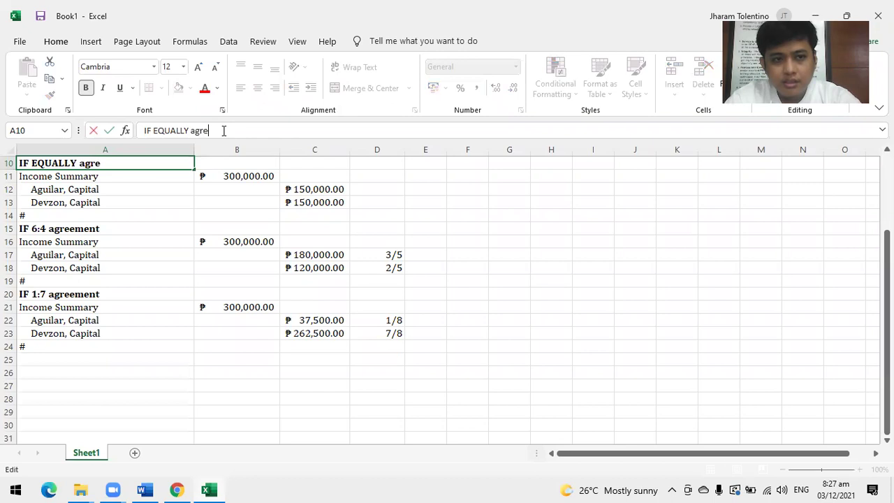
text(agreement)
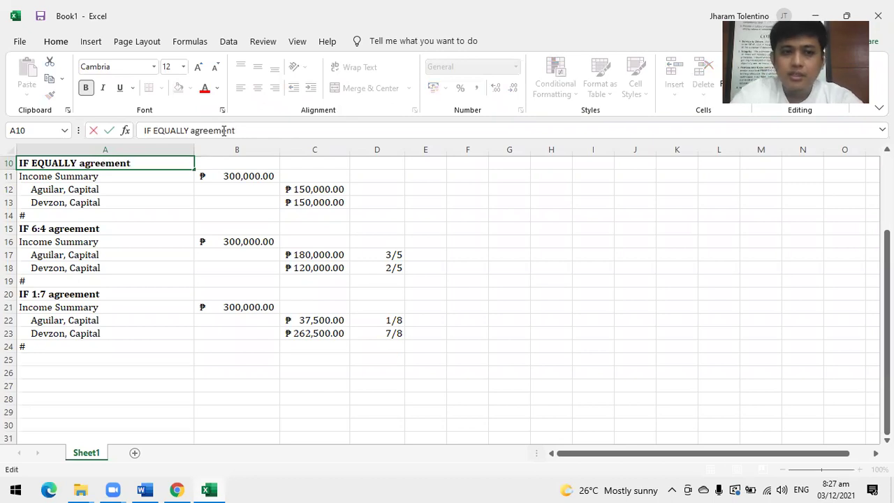
key(Return)
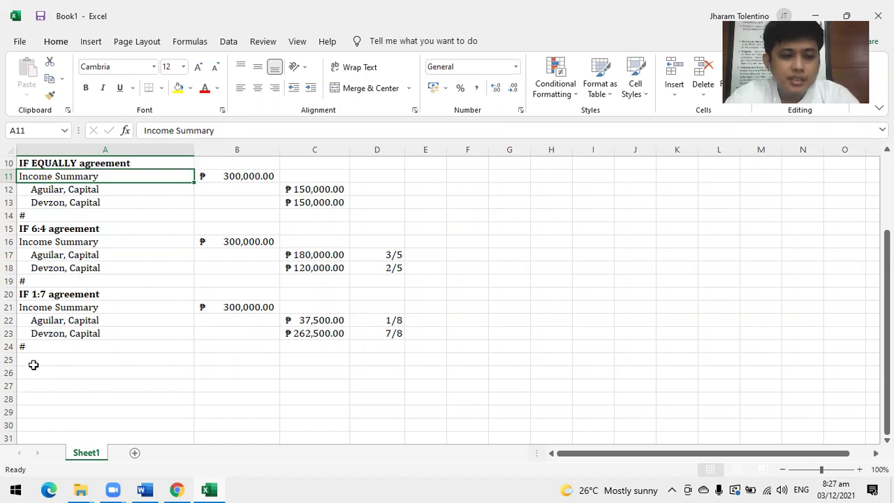
scroll(124, 349, up, 2)
scroll(122, 350, down, 1)
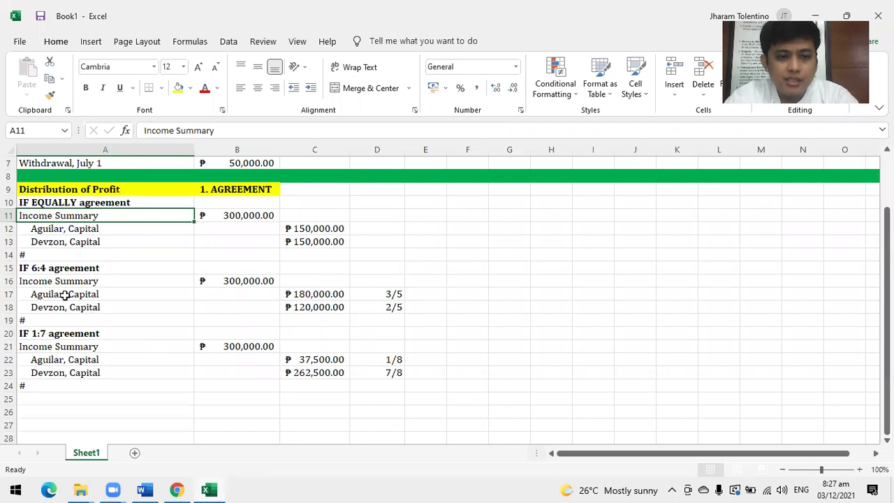
click(47, 410)
Copy the IF 1:7 agreement block A20:D23 into rows 25–28.
click(44, 398)
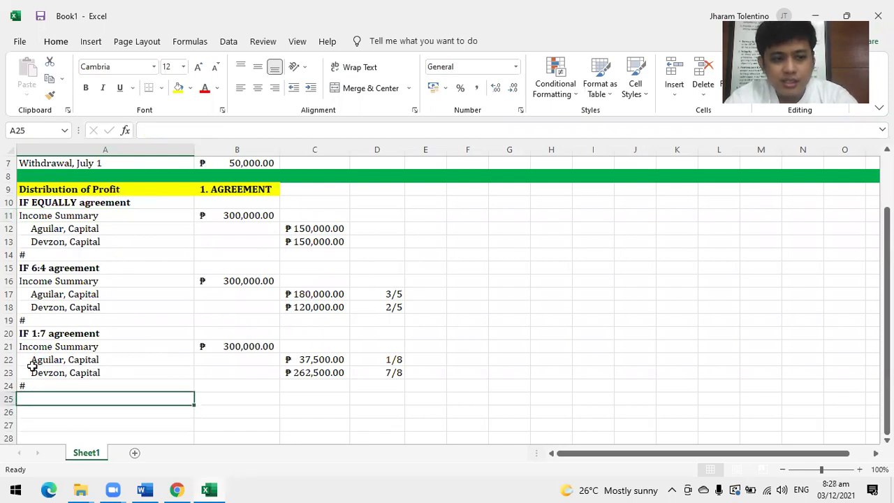
click(34, 334)
drag(34, 334, 365, 373)
key(ctrl+c)
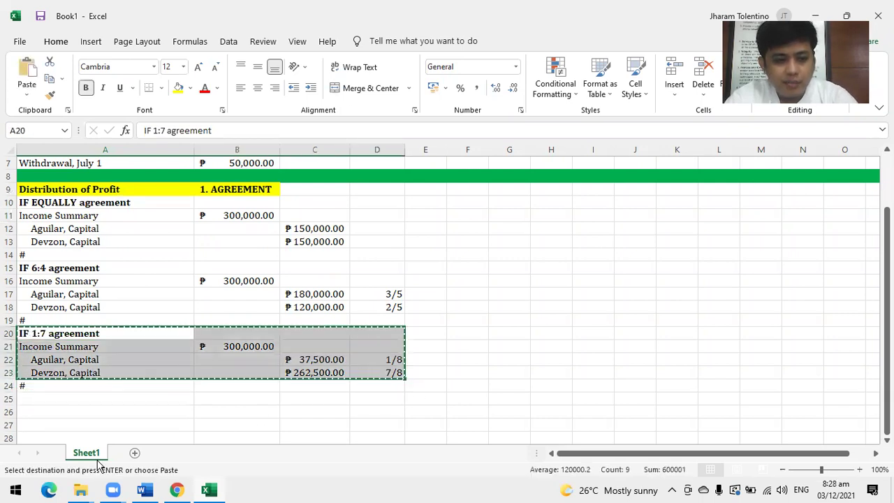
click(65, 399)
key(ctrl+v)
key(ctrl)
scroll(203, 417, down, 2)
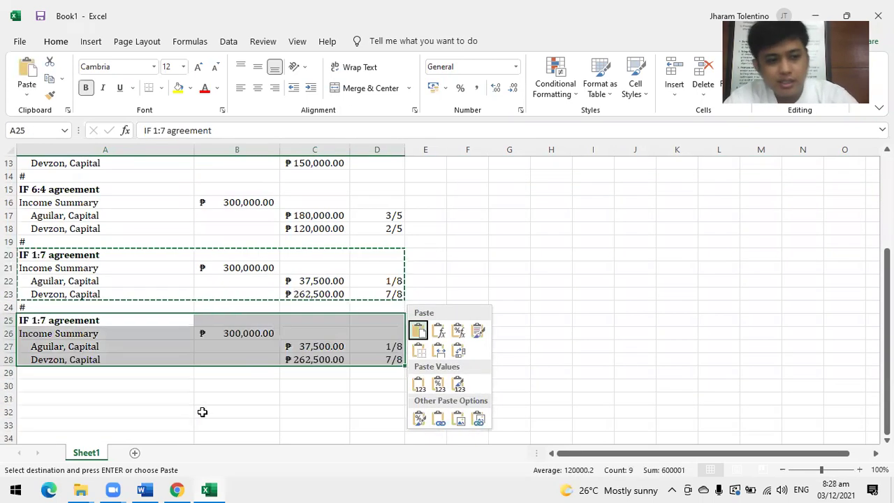
Rename the A25 heading to IF 55% A & 45%D agreement.
click(23, 315)
click(24, 318)
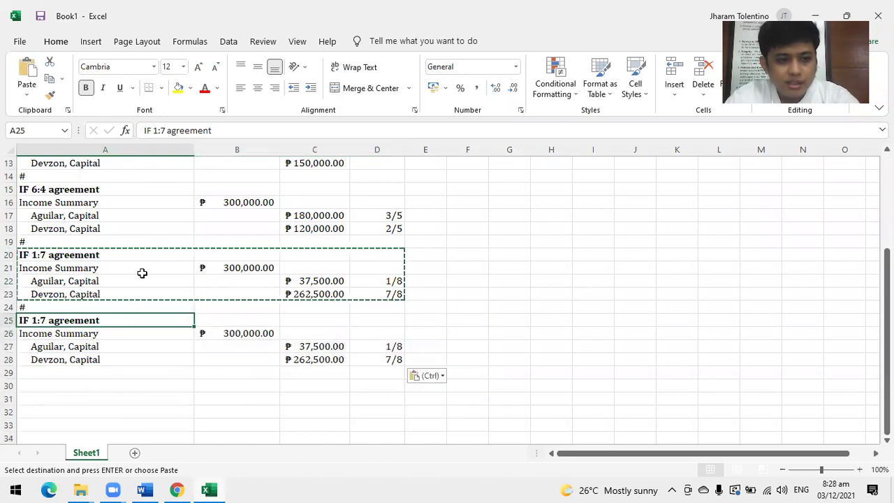
click(165, 130)
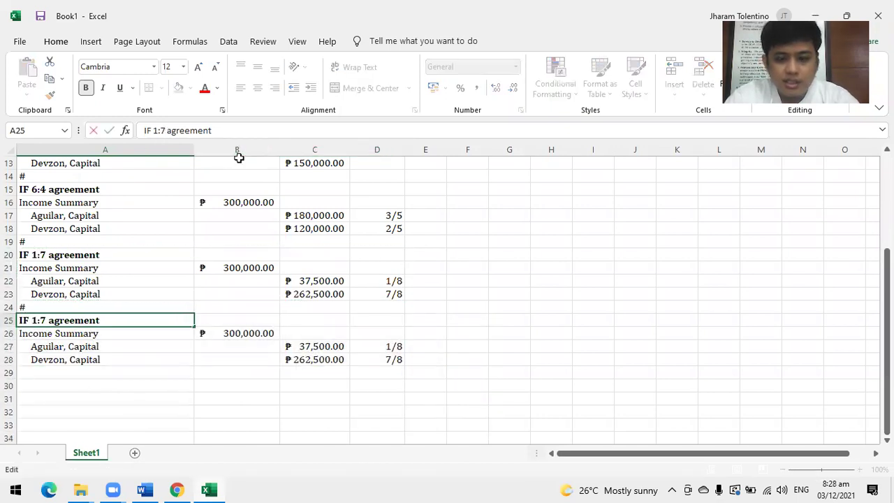
key(BackSpace)
key(BackSpace)
key(BackSpace)
text(55)
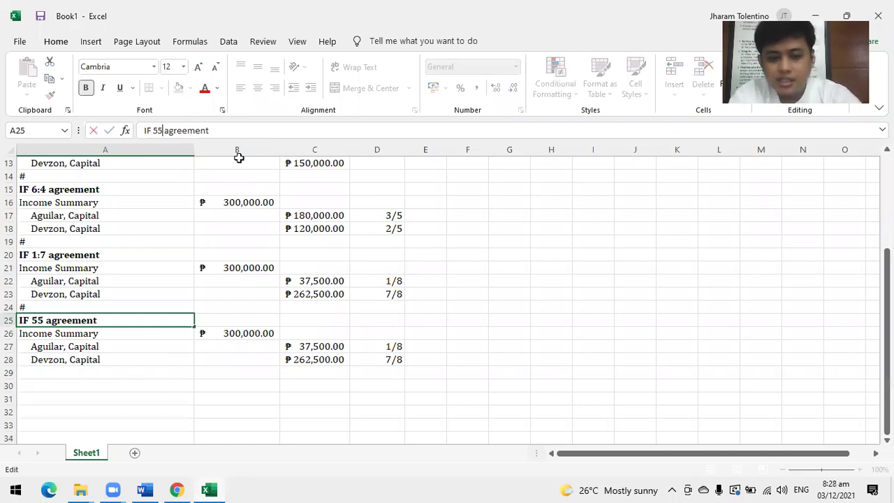
text(%)
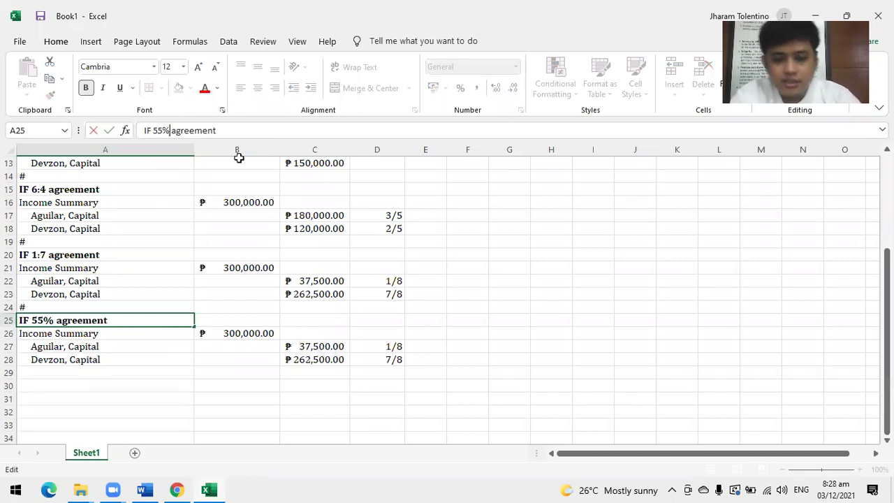
text( A)
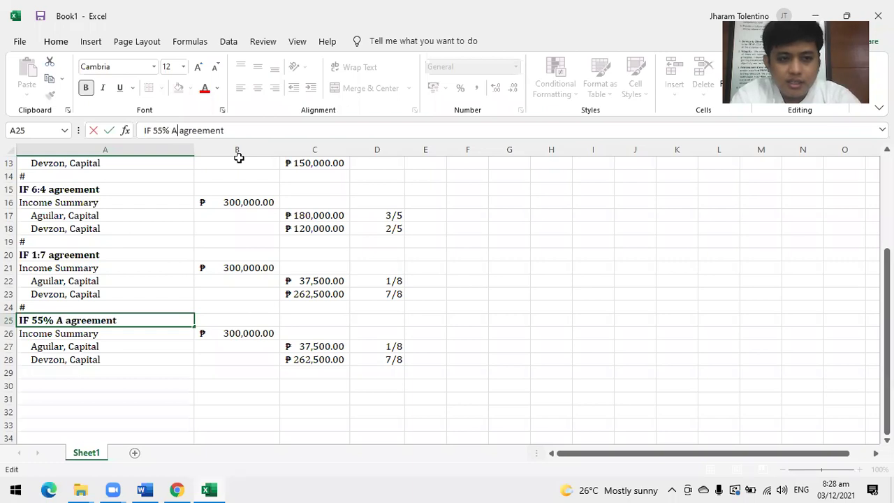
text( &)
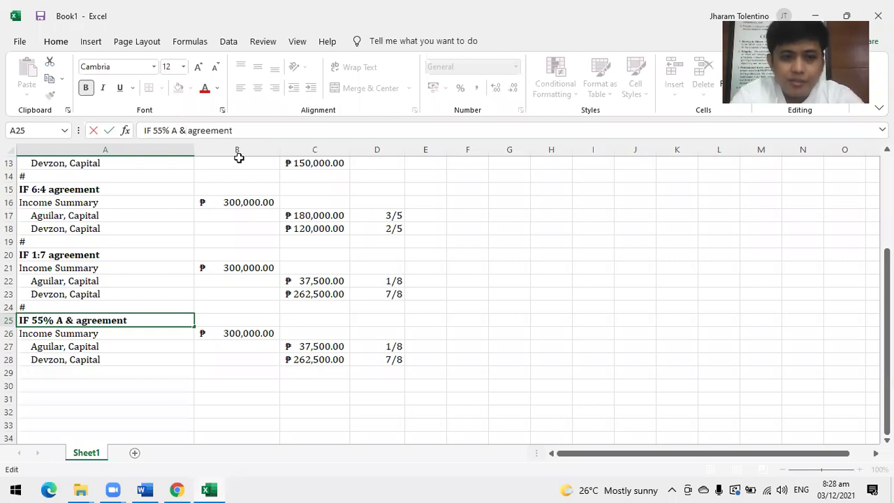
text( 45% )
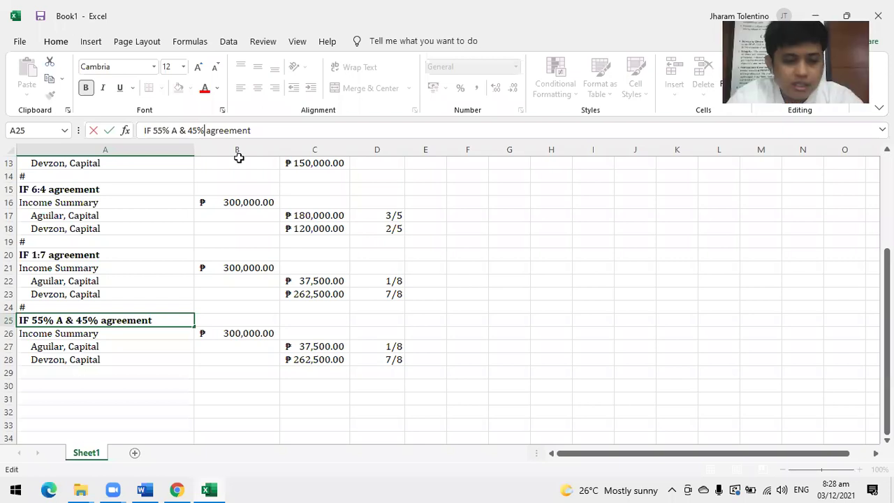
text(D)
key(Return)
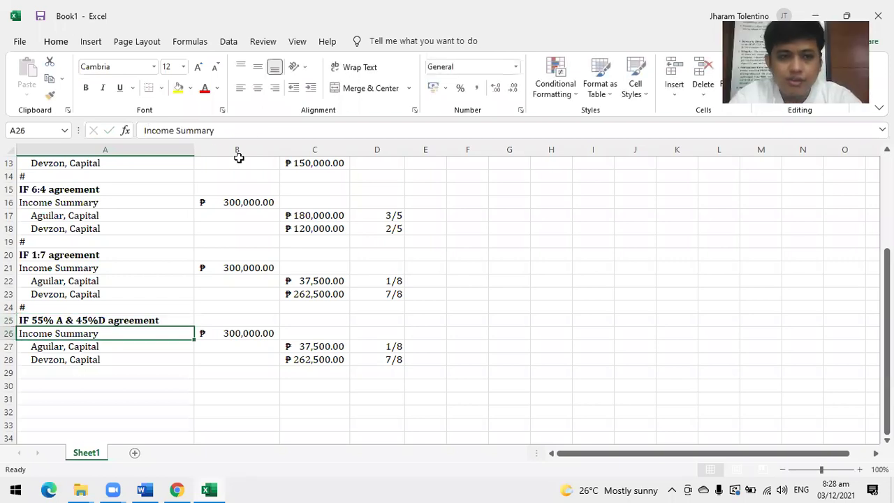
Set the ratios to 55% for Aguilar and 45% for Devzon, crediting ₱165,000.00 and ₱135,000.00.
click(398, 345)
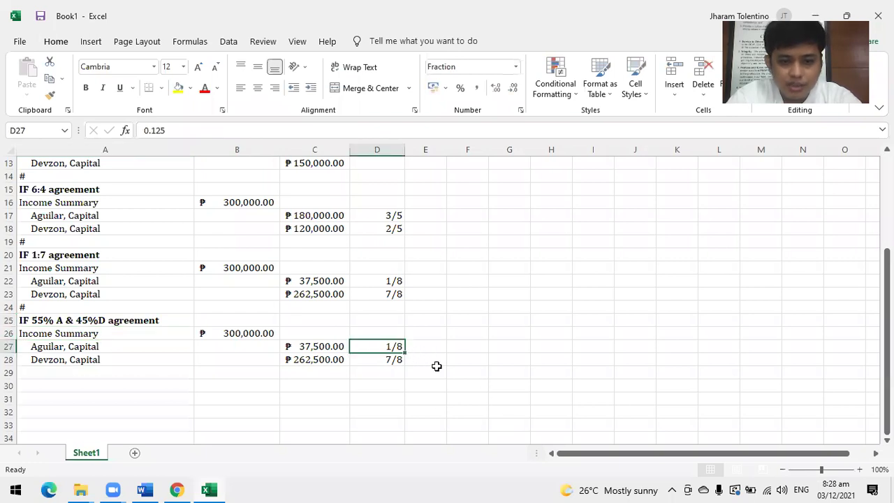
text(55)
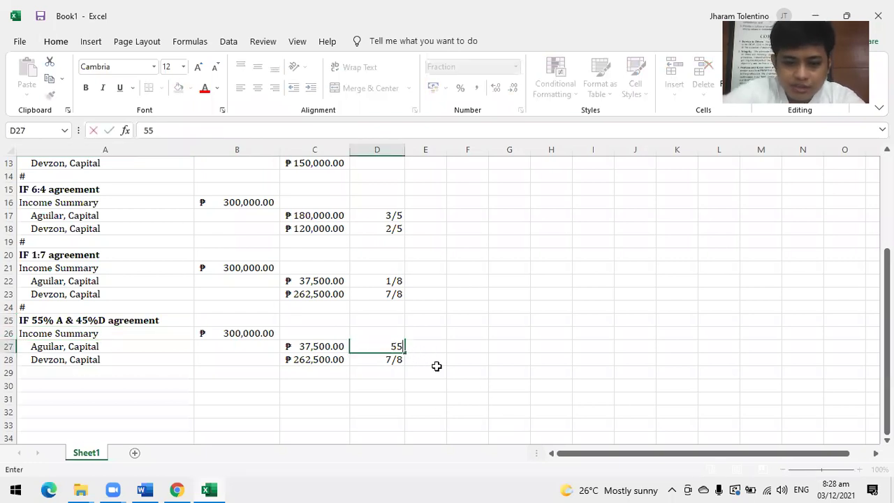
text(%)
key(Return)
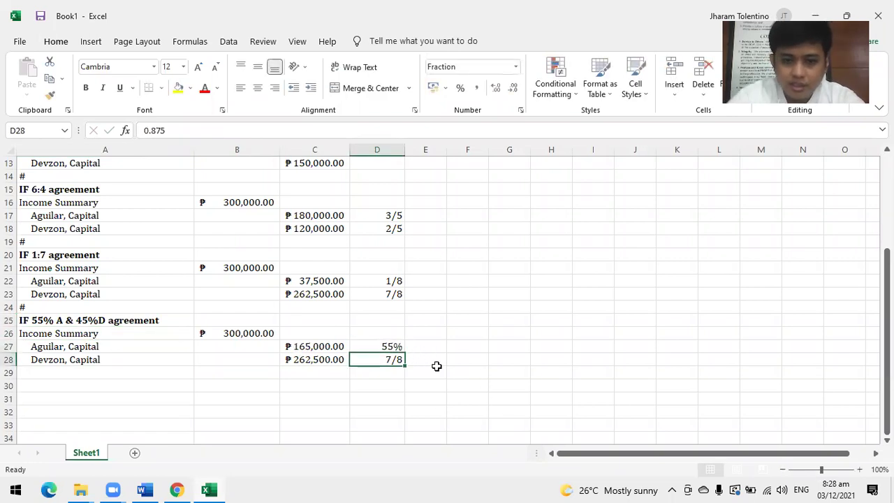
text(45)
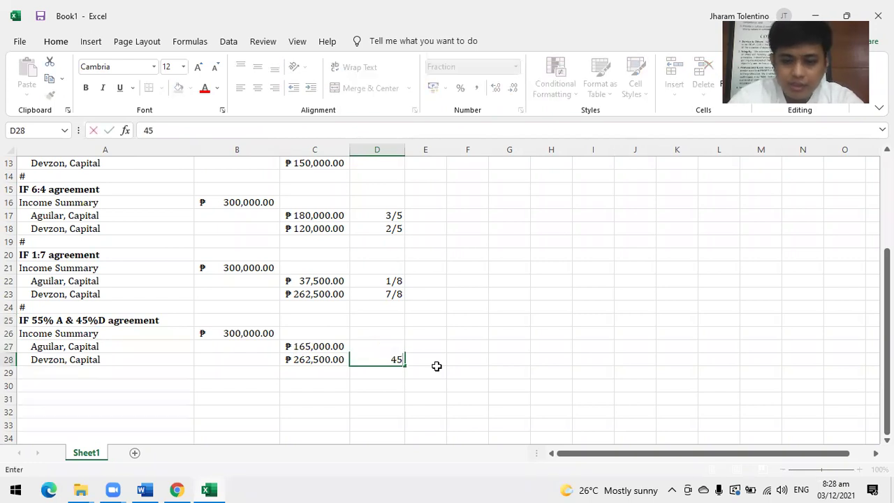
text(%)
key(Return)
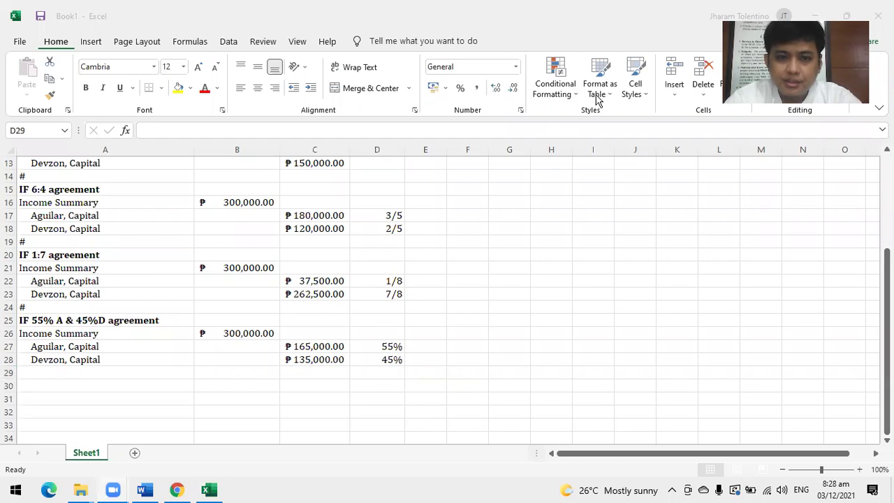
Type # in A29 below the 55%/45% block.
click(35, 371)
text(#)
click(530, 344)
scroll(544, 342, up, 2)
scroll(545, 342, up, 2)
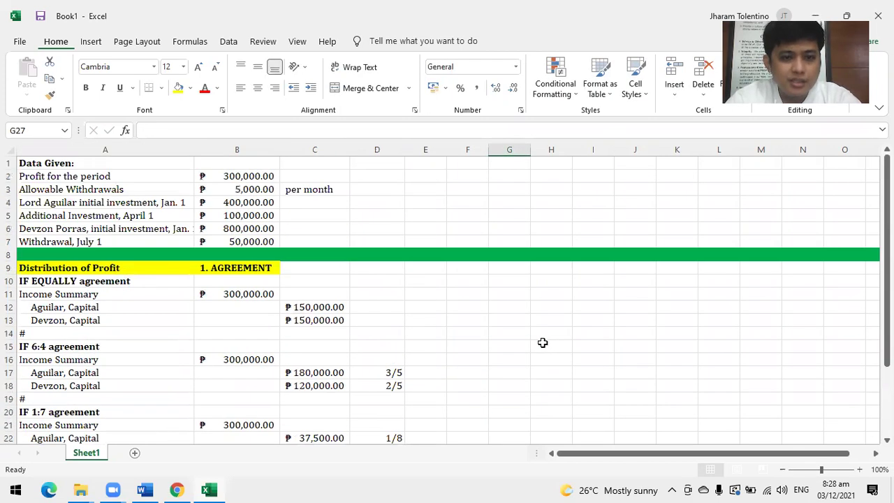
scroll(542, 342, down, 3)
scroll(543, 341, up, 3)
scroll(545, 339, down, 3)
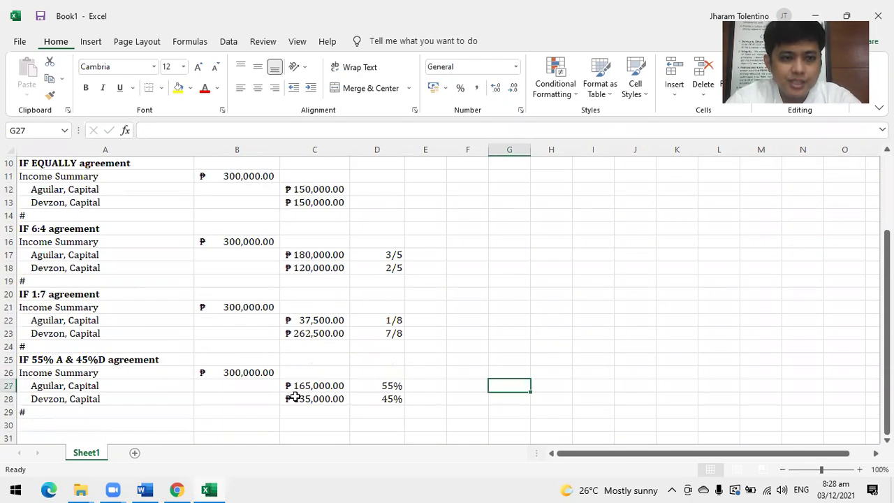
scroll(457, 286, up, 2)
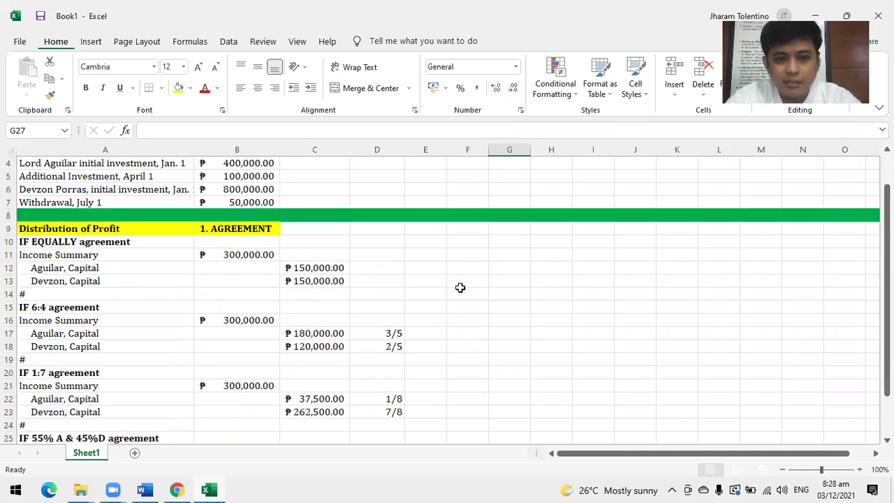
scroll(459, 287, down, 1)
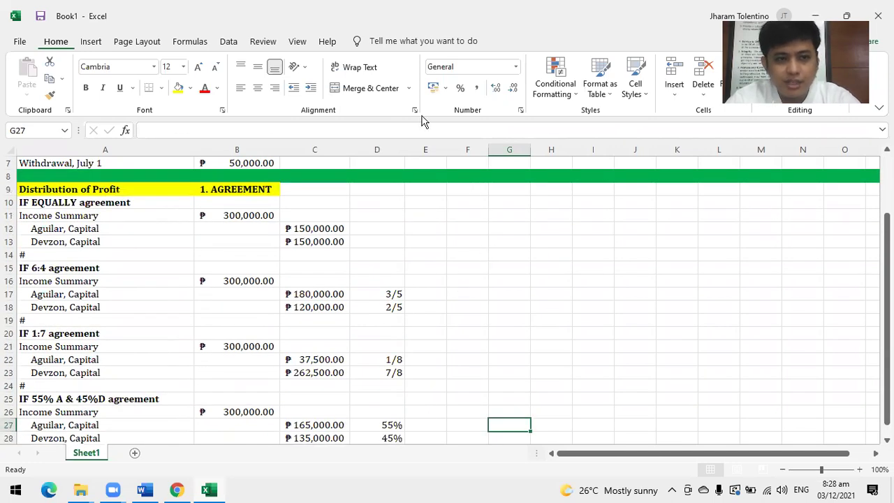
scroll(495, 211, up, 2)
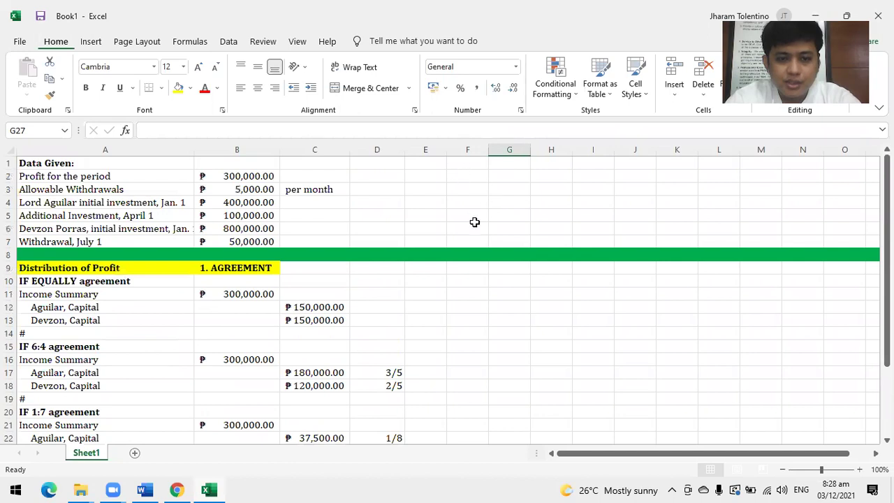
scroll(478, 235, down, 2)
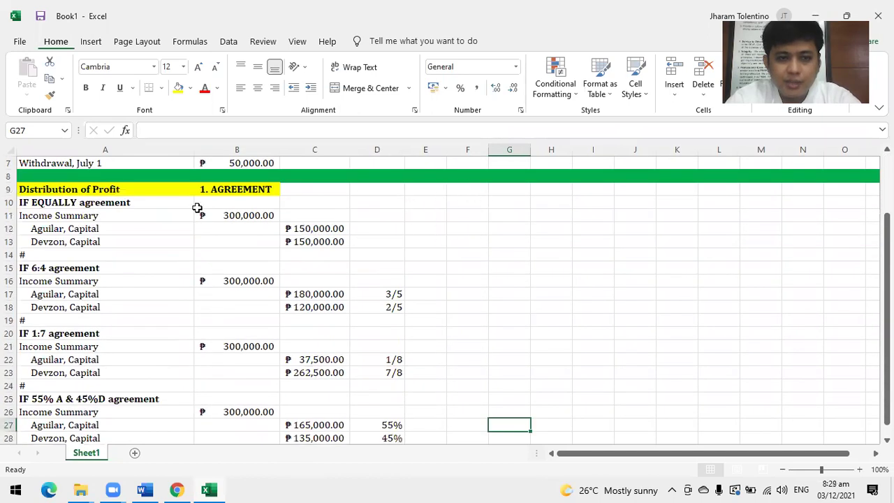
Copy the yellow Distribution of Profit heading into G9:H9 and autofit columns G and H.
click(74, 189)
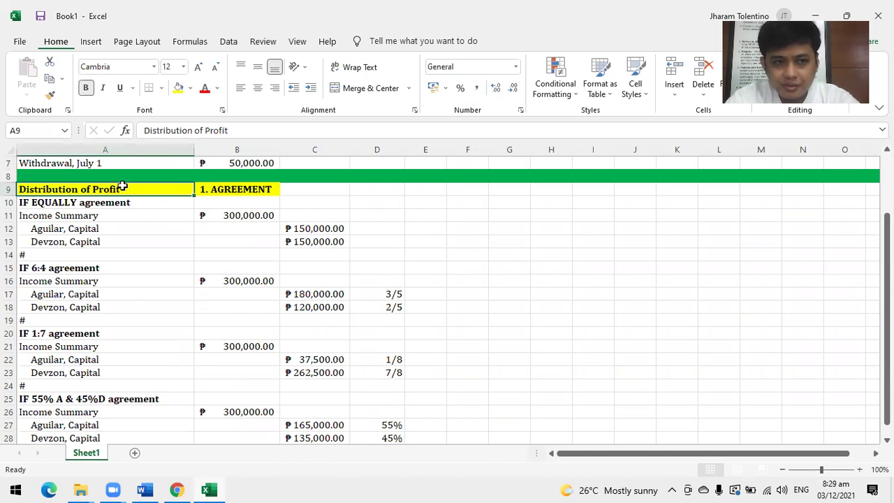
drag(122, 185, 211, 190)
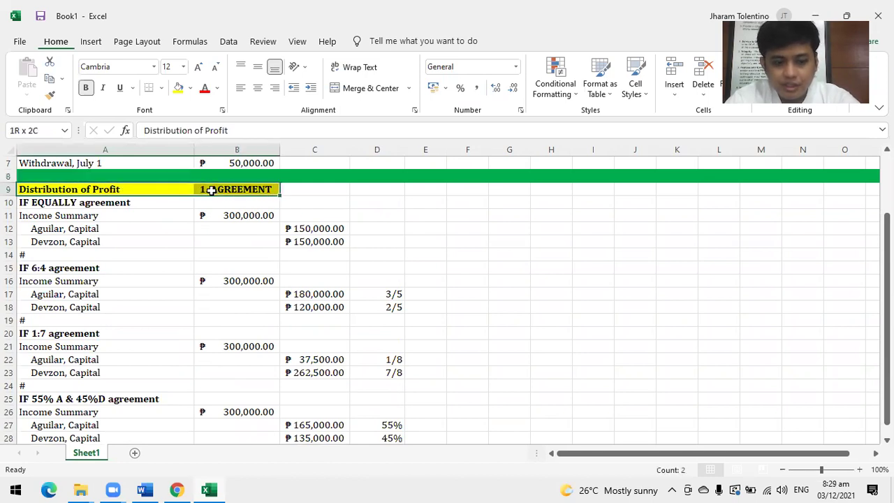
key(ctrl+c)
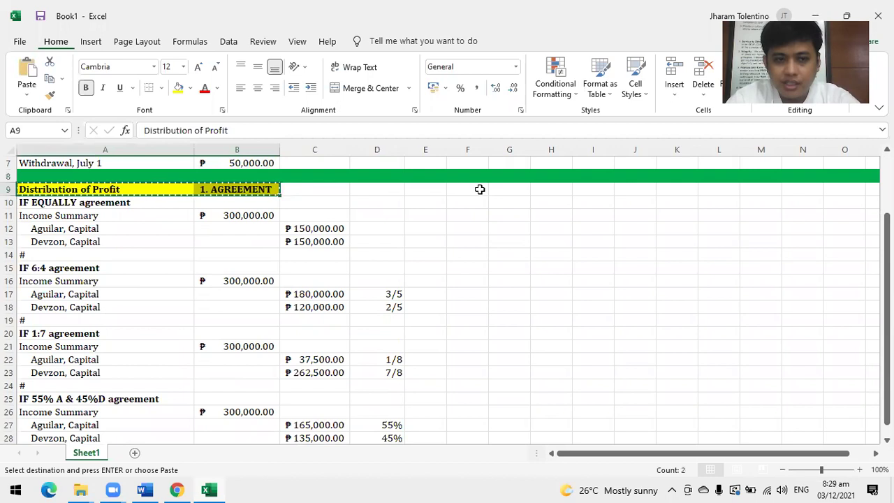
click(479, 189)
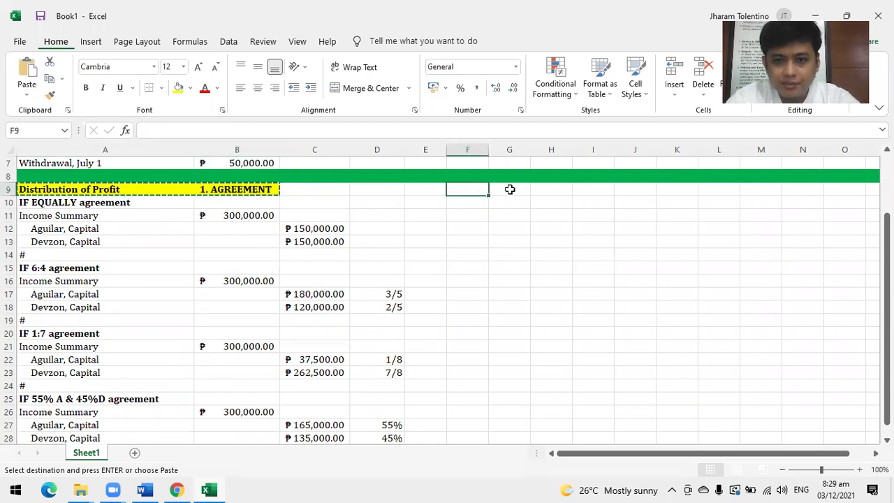
click(510, 189)
key(ctrl+v)
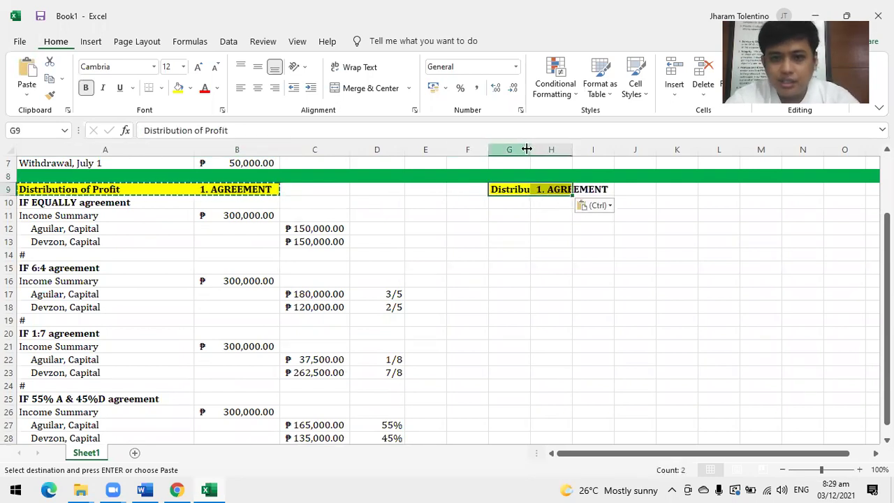
double_click(529, 147)
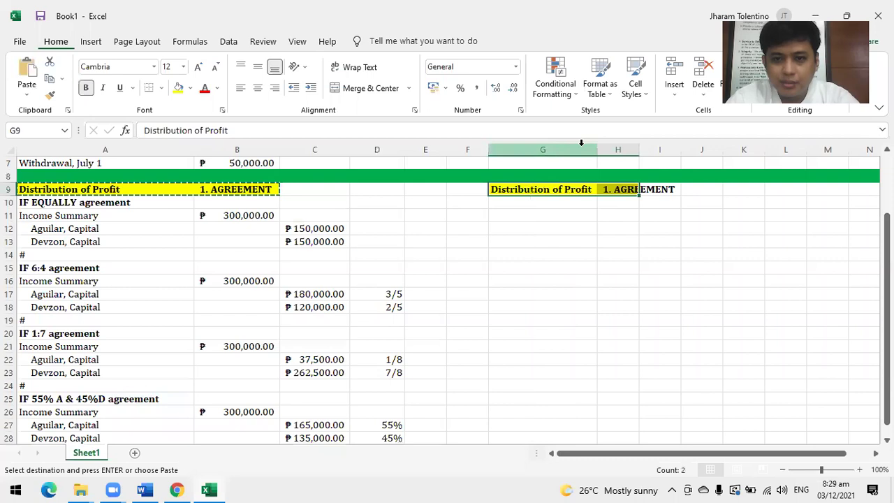
double_click(638, 140)
Copy the IF EQUALLY agreement heading into G10.
drag(36, 203, 295, 240)
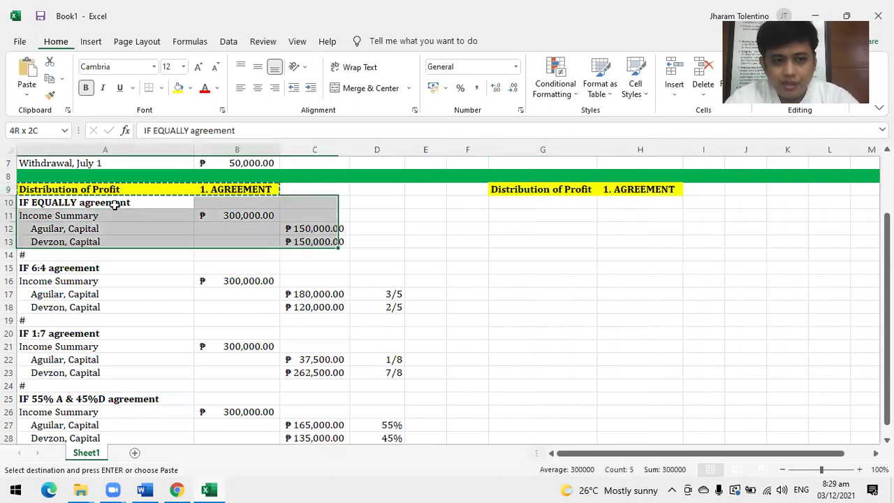
key(ctrl+c)
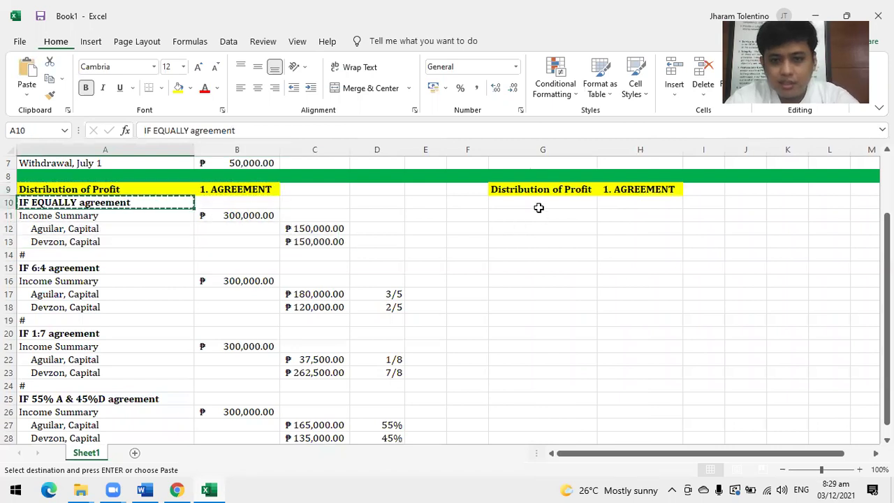
click(539, 202)
key(ctrl+v)
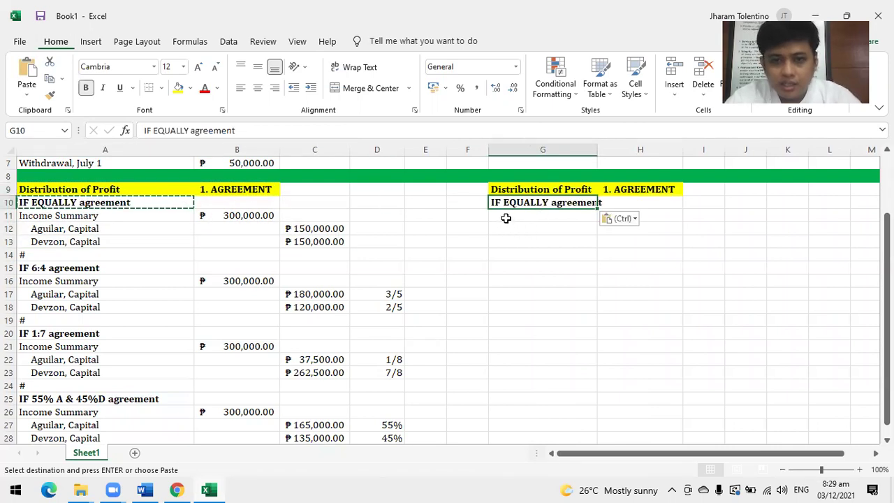
Enter Aguilar, Capital and Devzon, Capital in G11:G12 and an indented Income Summary in G13.
key(Down)
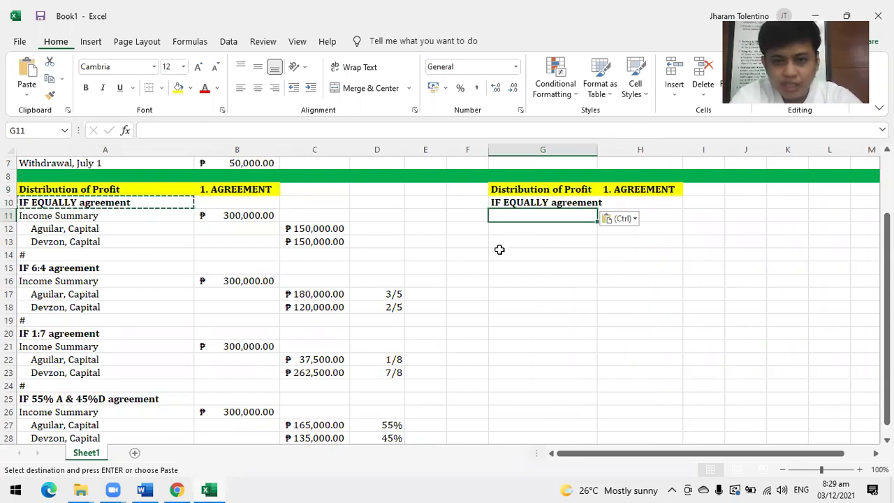
text(Aguilar, C)
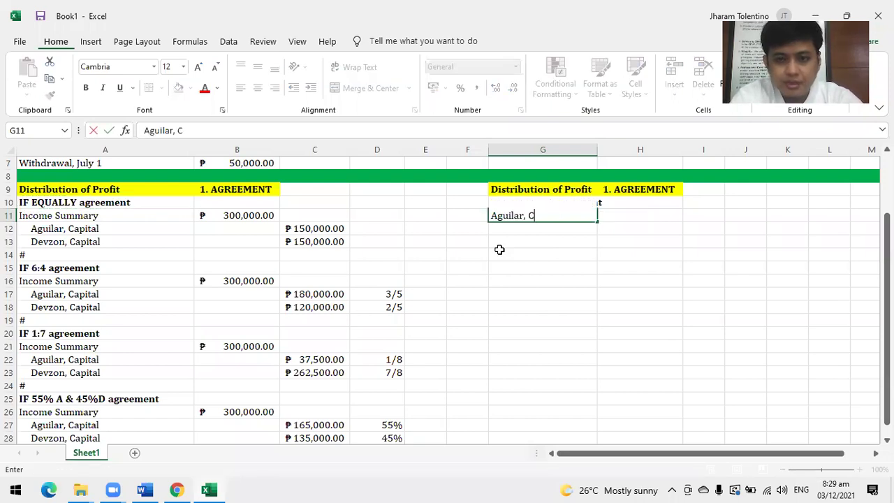
text(apital)
key(Return)
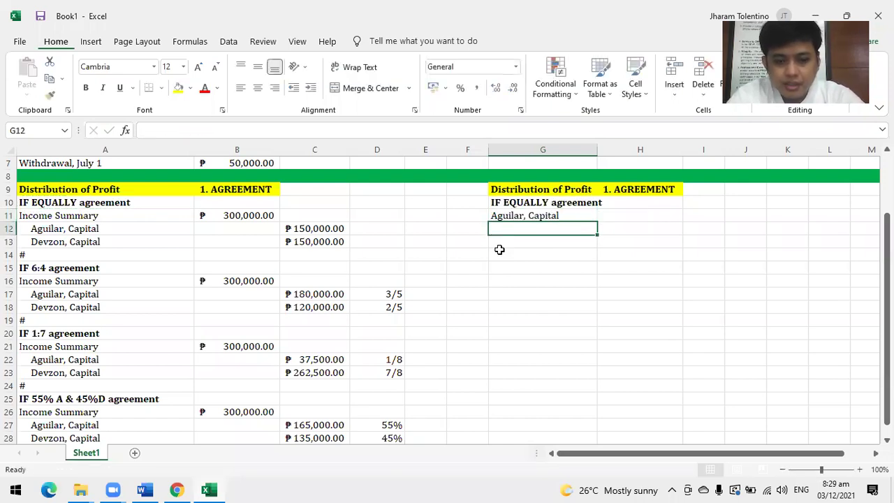
text(Dev)
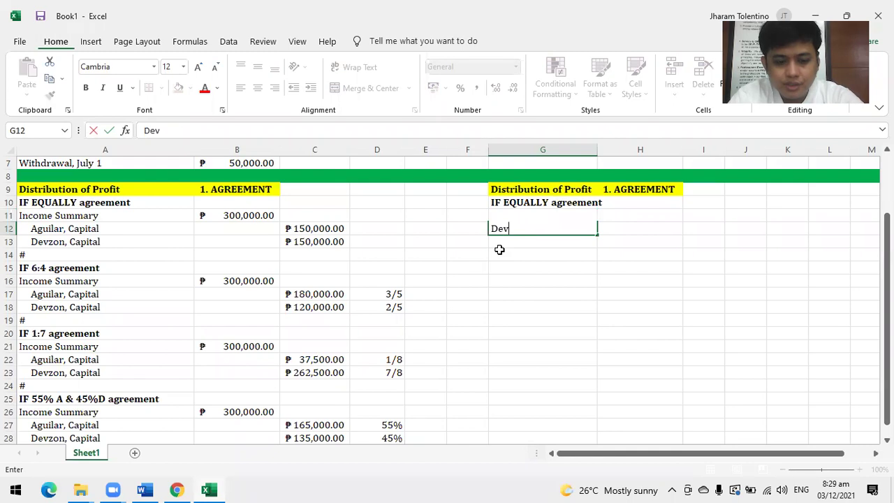
text(zon, Capital)
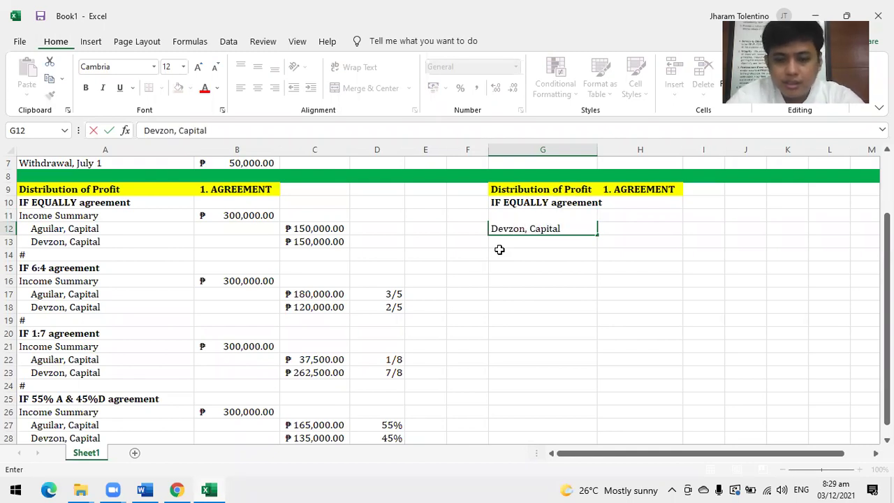
key(Return)
text(Incom)
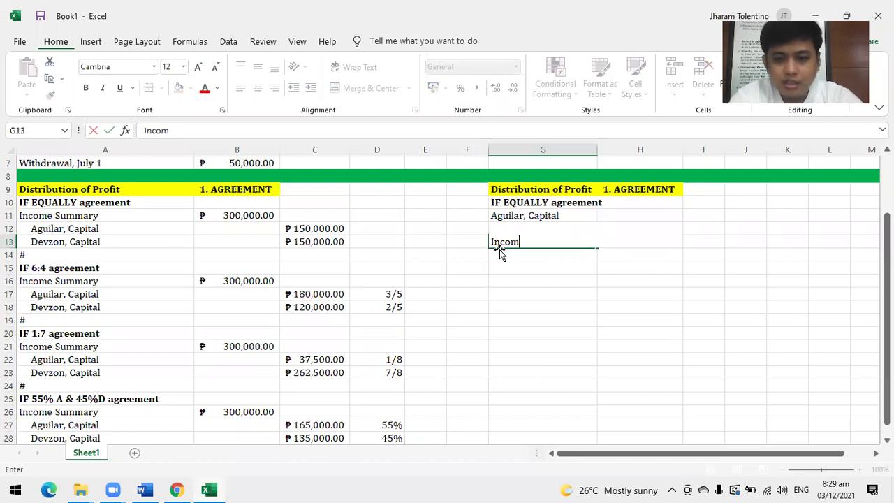
text(e Summary)
key(ctrl+Return)
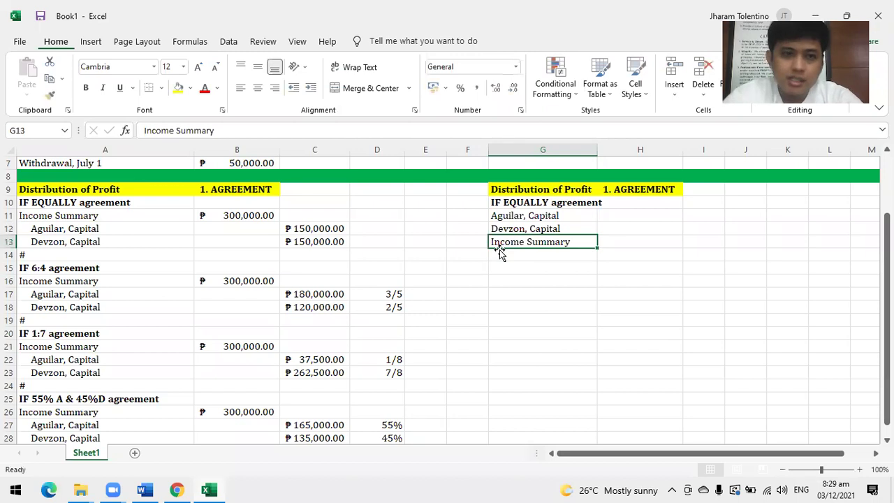
click(311, 87)
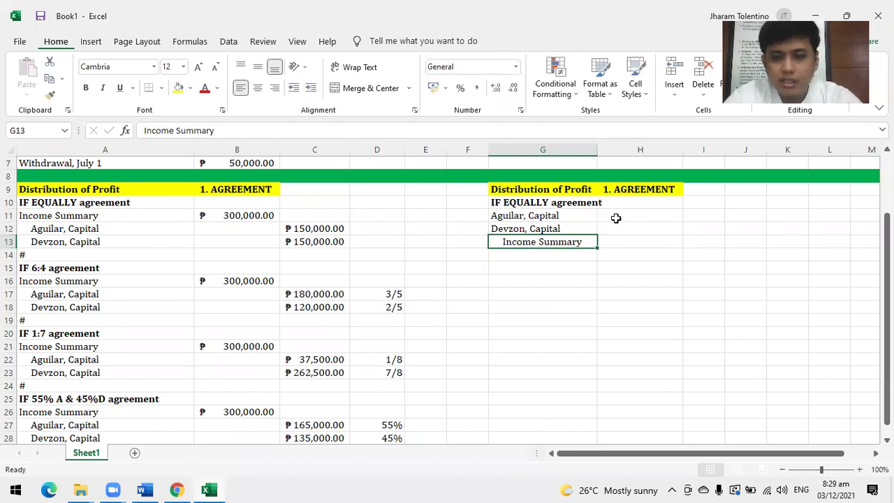
key(Up)
key(Up)
key(Right)
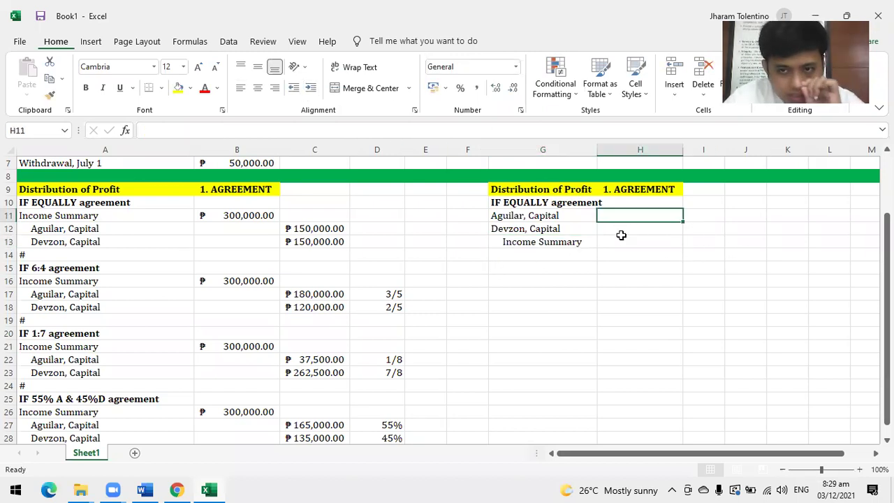
click(696, 243)
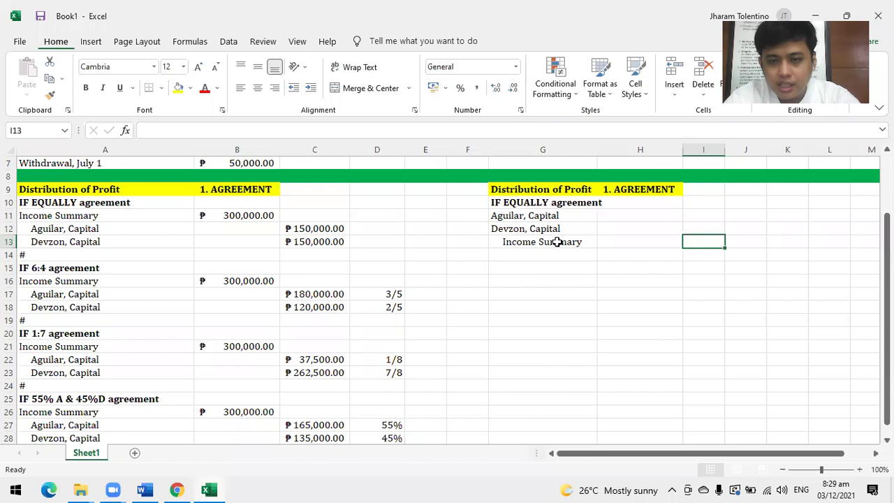
click(556, 242)
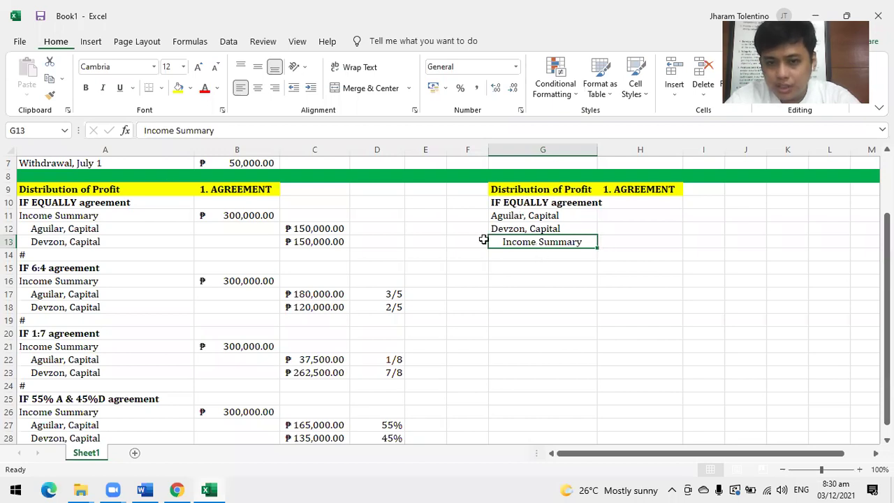
Enter 300000 for Income Summary in I13 and give column I Accounting format.
click(704, 237)
text(3000)
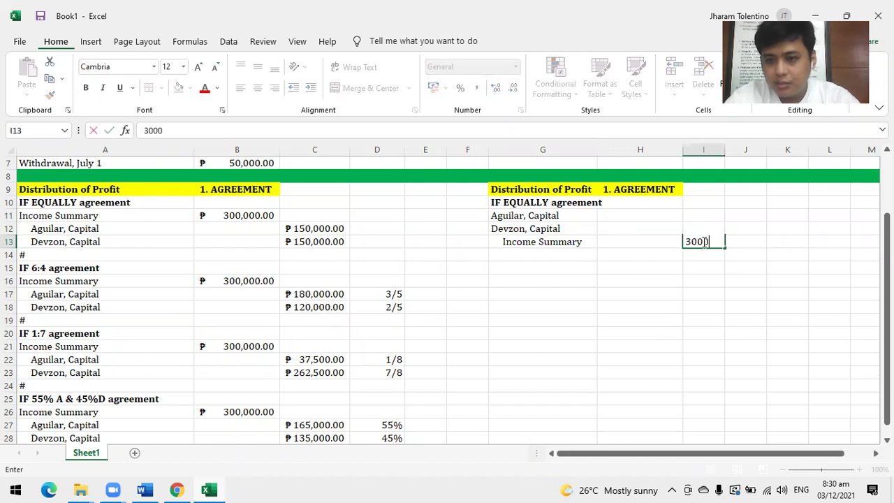
text(00)
key(Return)
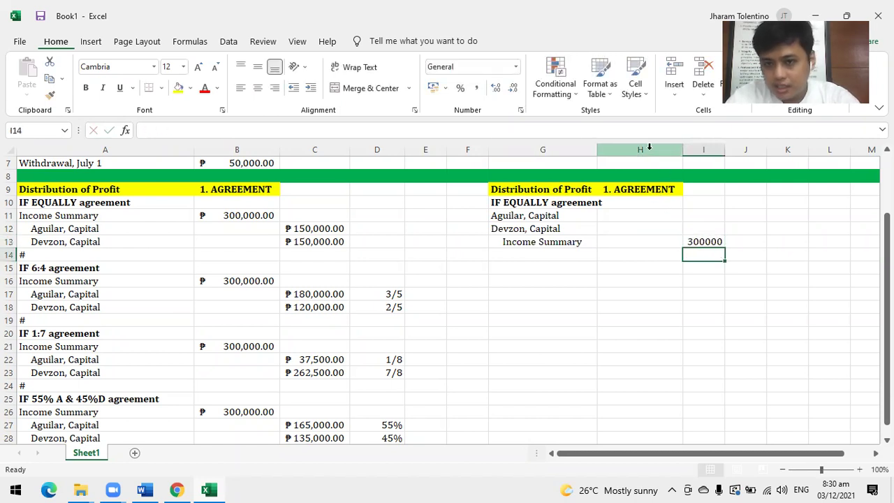
double_click(596, 150)
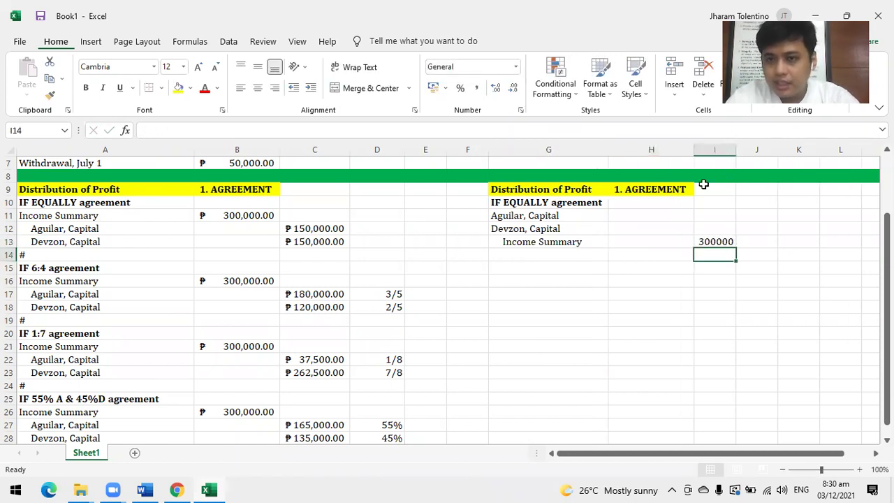
click(715, 150)
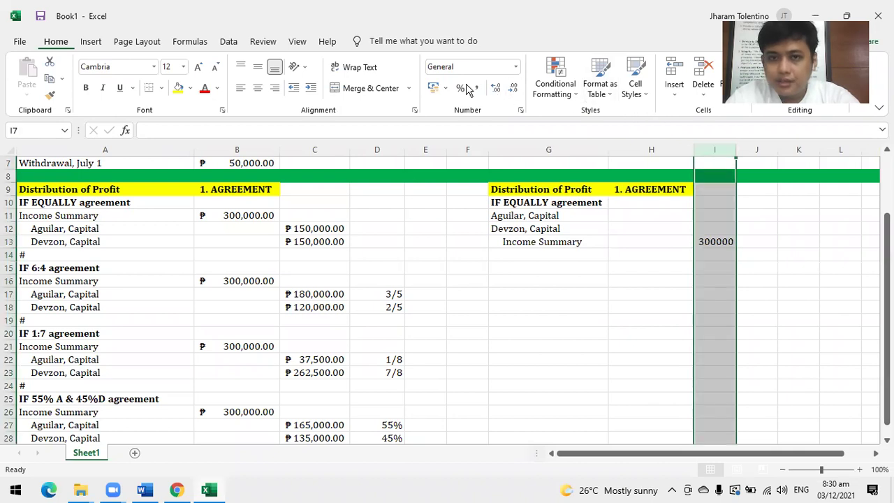
click(434, 87)
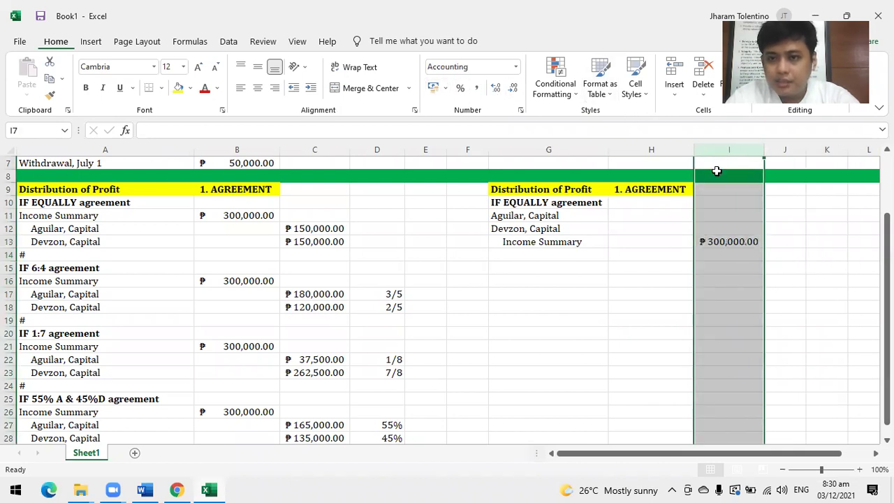
Enter 150000 for Aguilar and Devzon in H11:H12 and give column H Accounting format.
click(652, 218)
text(150000)
key(Return)
text(150000)
key(Return)
click(651, 150)
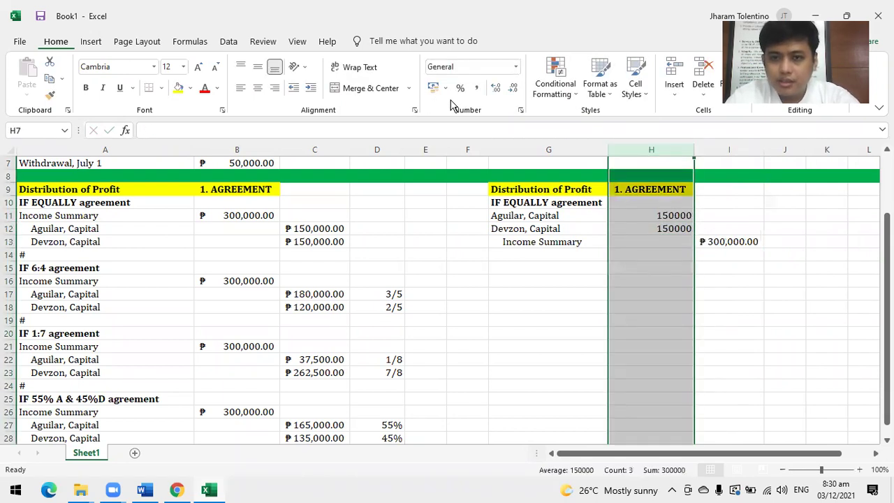
click(434, 88)
click(729, 359)
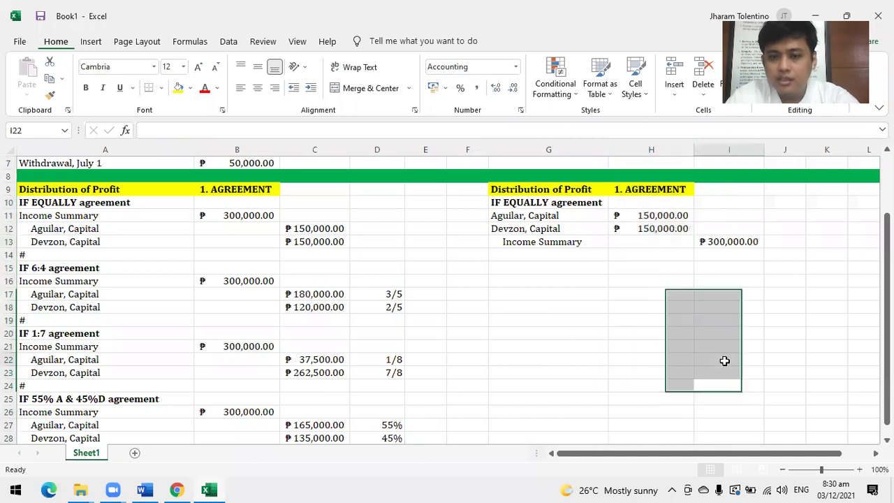
Put a # separator in G14 below the journal entry.
click(503, 262)
click(507, 255)
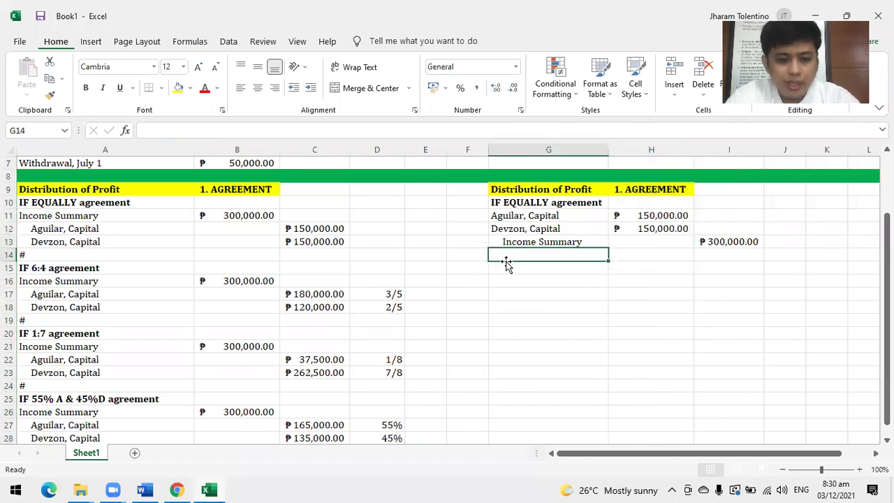
text(#)
click(521, 314)
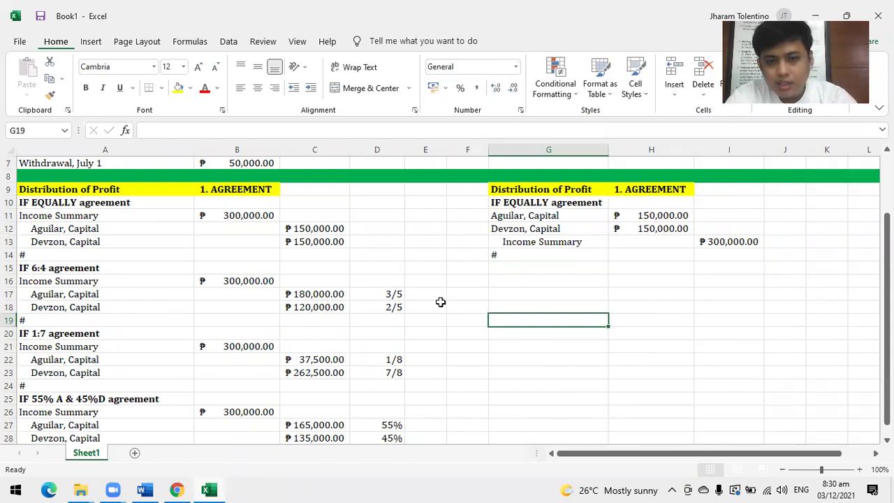
click(358, 297)
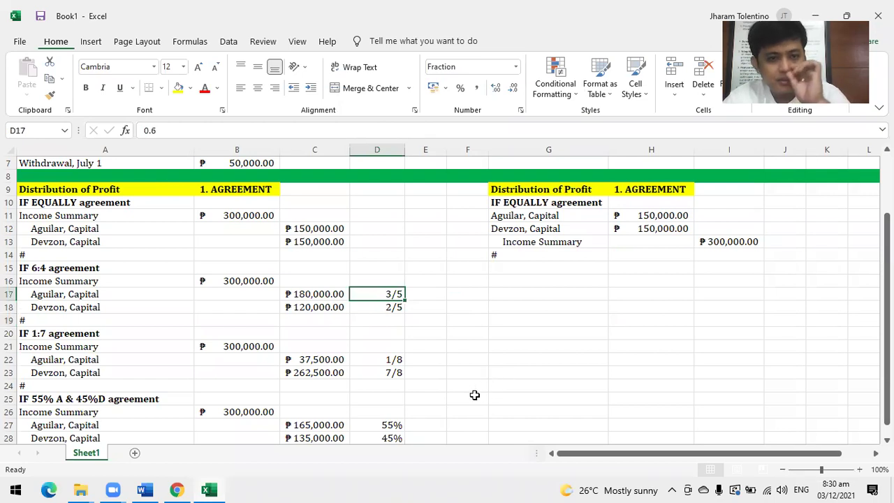
Fill row 30 green as a divider below the last agreement block.
scroll(431, 369, down, 3)
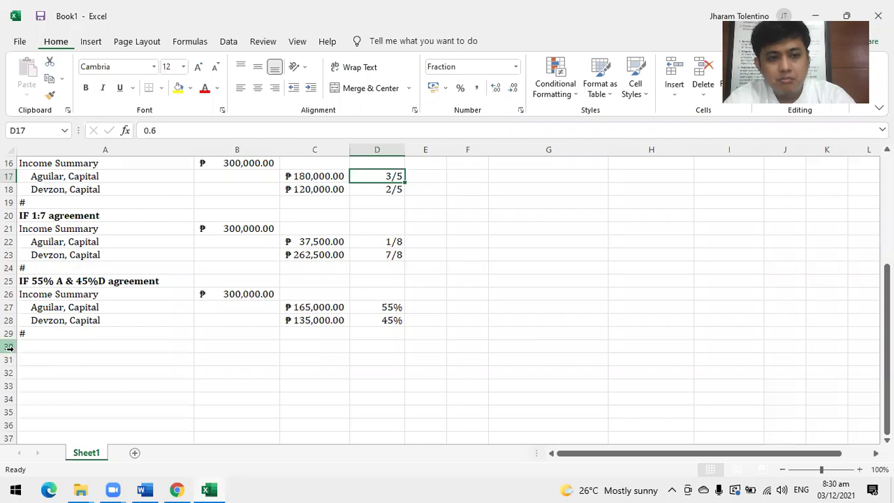
click(144, 348)
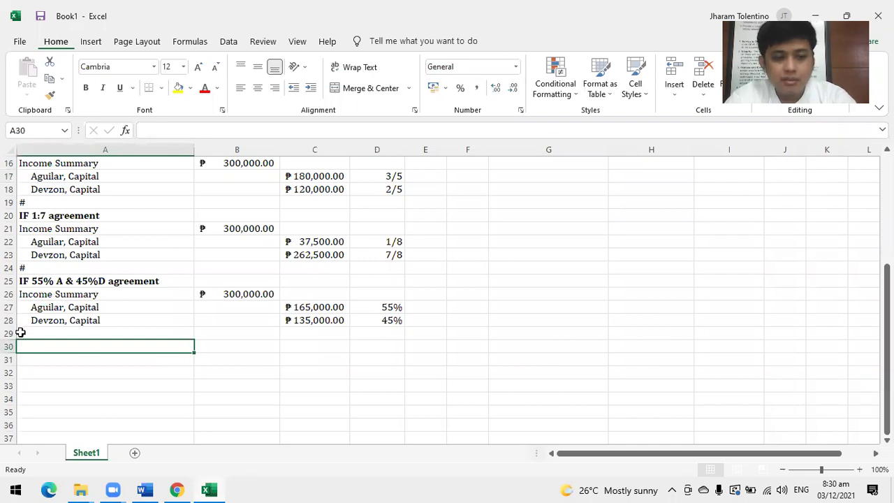
scroll(355, 330, up, 3)
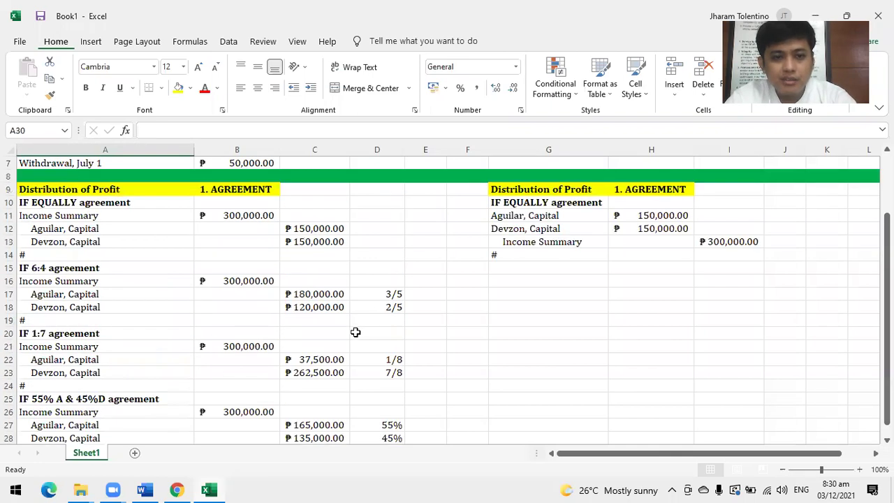
scroll(355, 332, down, 4)
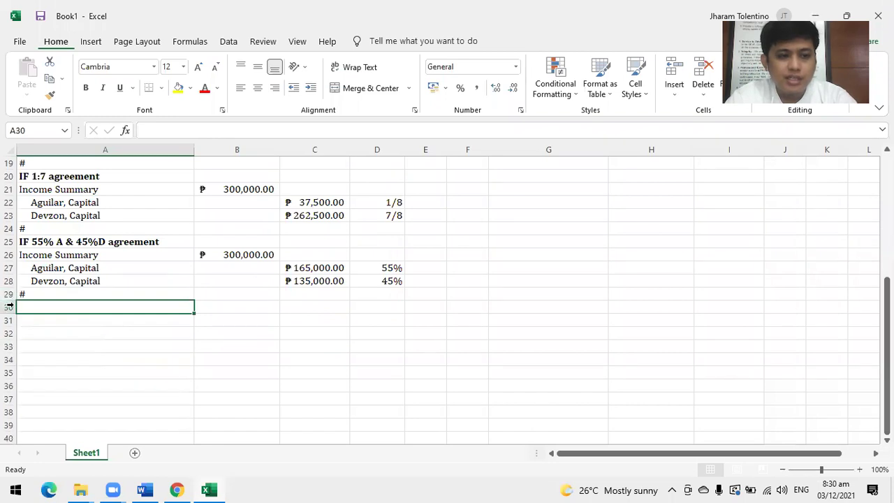
click(9, 305)
click(191, 89)
click(232, 190)
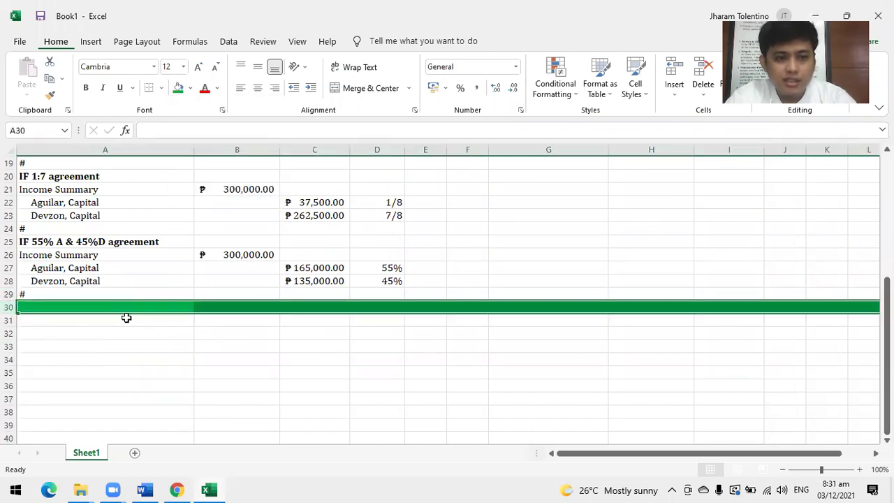
Select A31 and scroll back up to the Distribution of Profit header.
scroll(125, 319, up, 5)
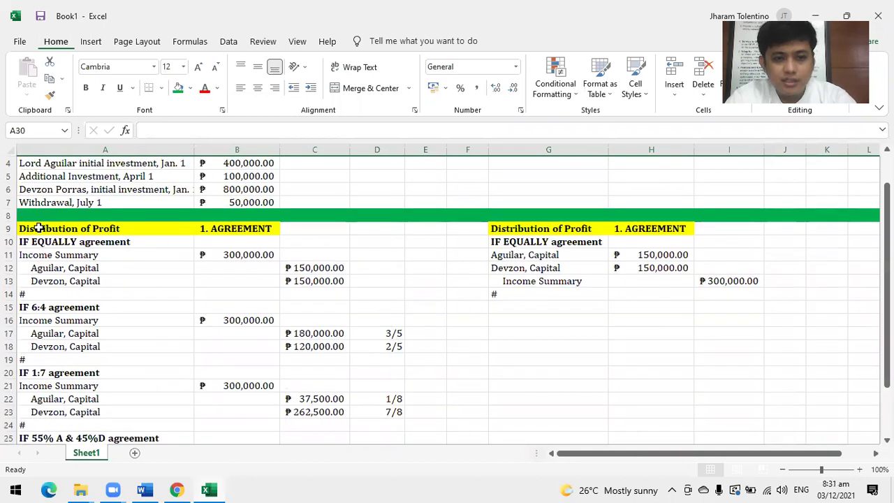
scroll(212, 251, down, 5)
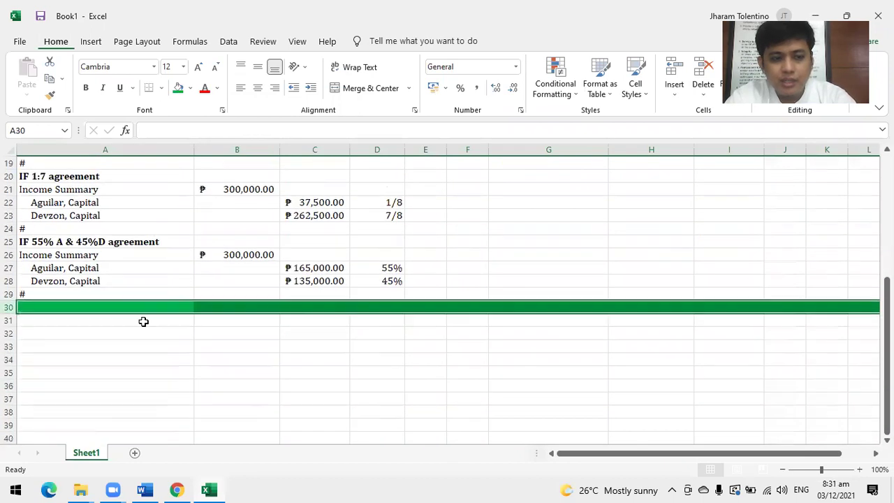
click(100, 320)
scroll(133, 319, up, 5)
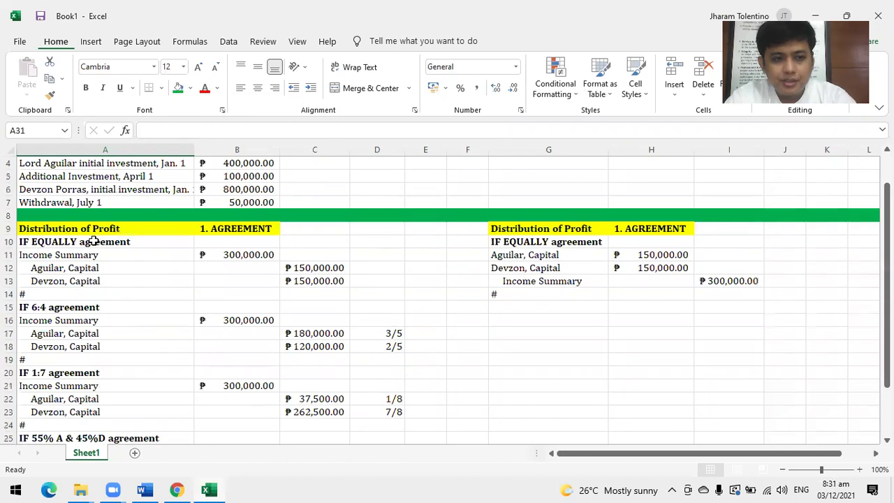
Copy the Distribution of Profit header from A9:B9 into row 31.
drag(108, 228, 202, 226)
key(ctrl+c)
scroll(160, 349, down, 6)
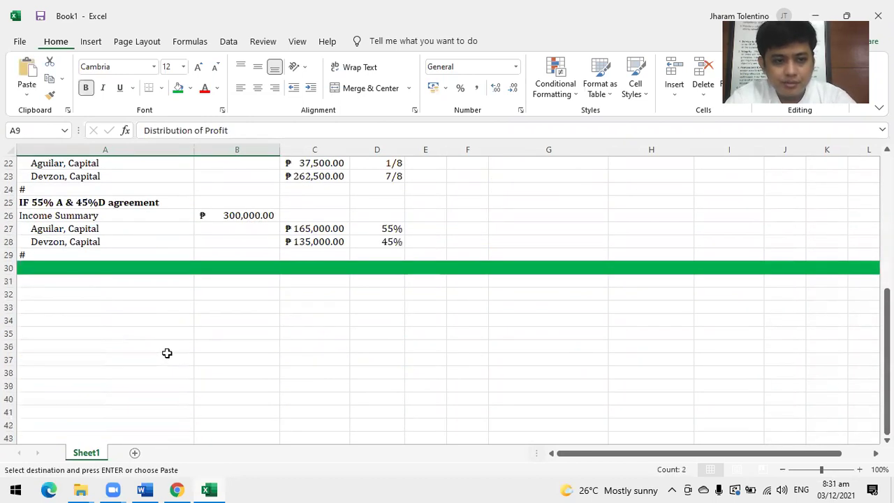
scroll(96, 262, down, 2)
scroll(63, 238, up, 1)
click(84, 242)
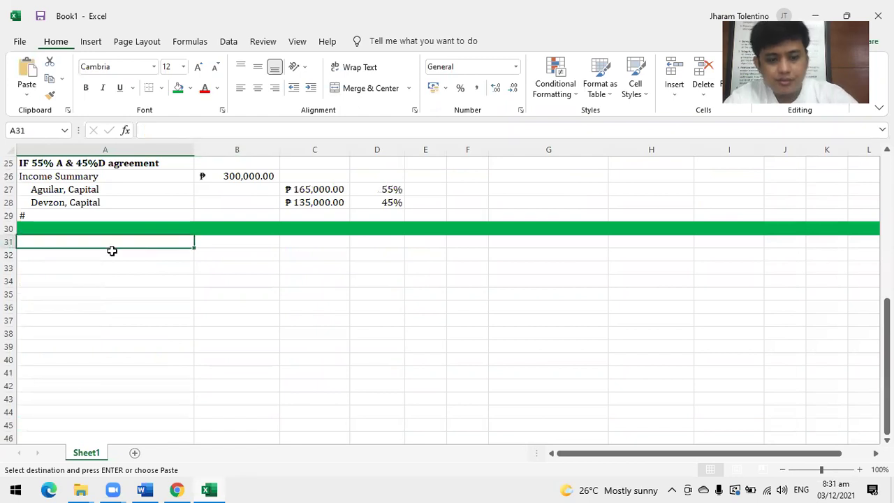
key(ctrl+v)
Change the pasted 1. AGREEMENT label in B31 to IF NO AGREEMENT.
click(209, 238)
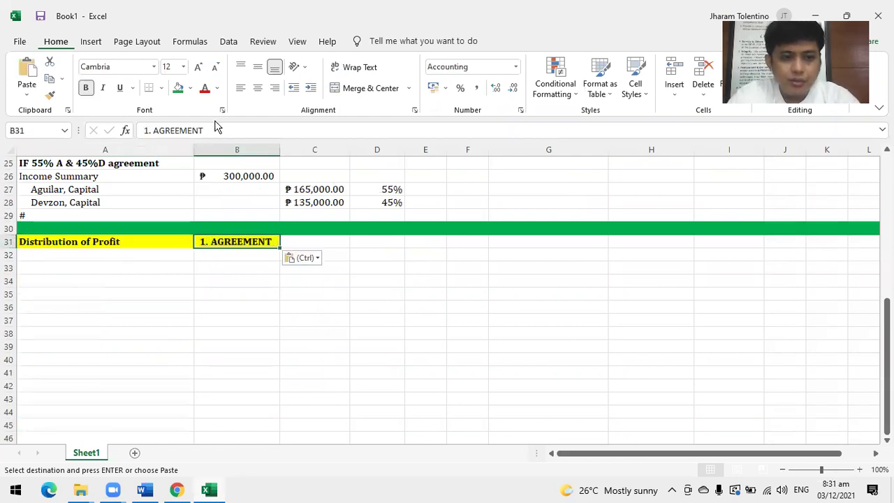
drag(142, 130, 153, 130)
key(BackSpace)
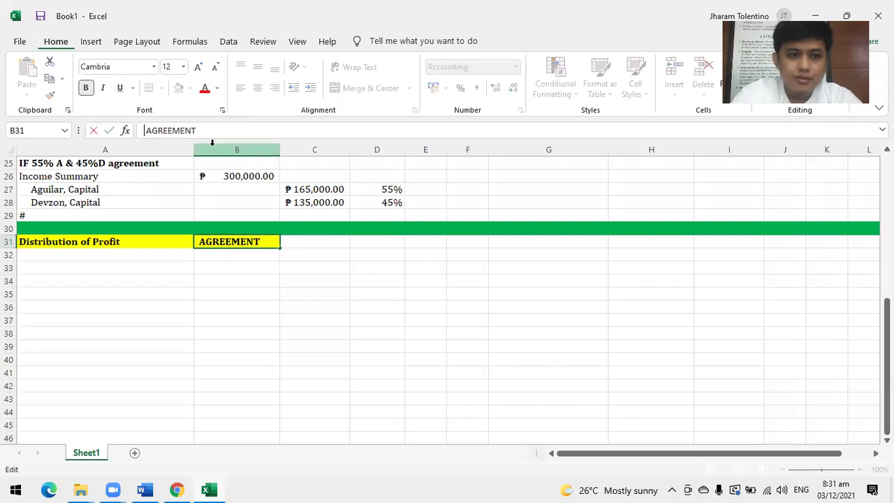
key(Delete)
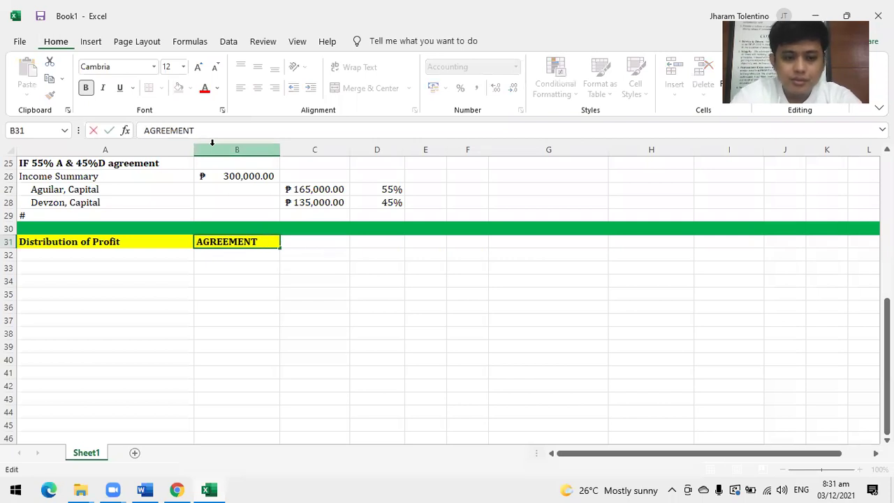
text(IF NO)
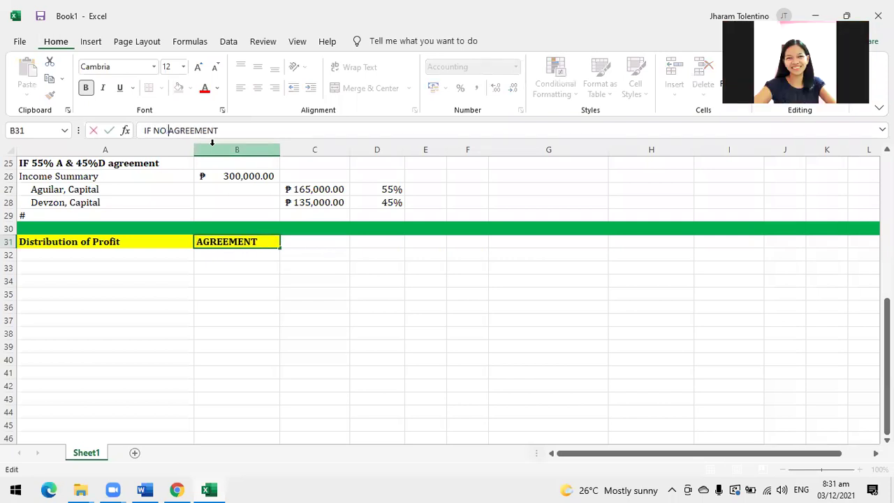
key(Return)
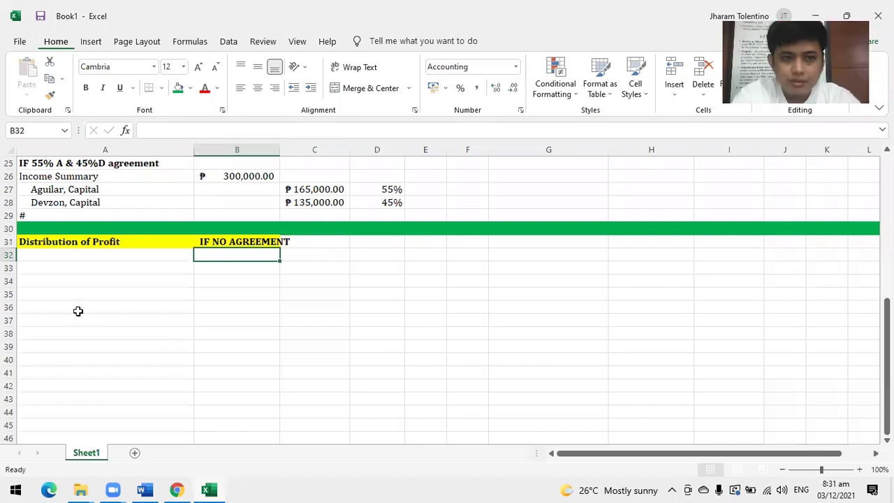
click(34, 254)
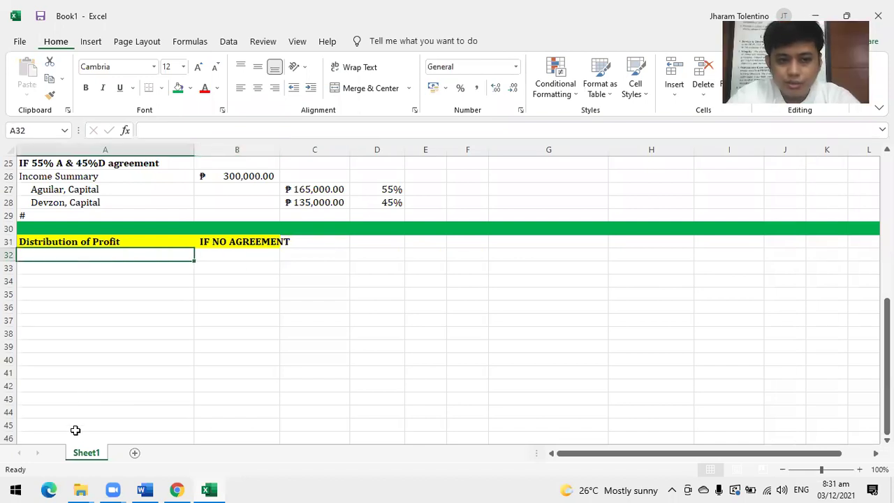
Type Use Capital Contributions in A32, leaving a blank row below it.
text(C)
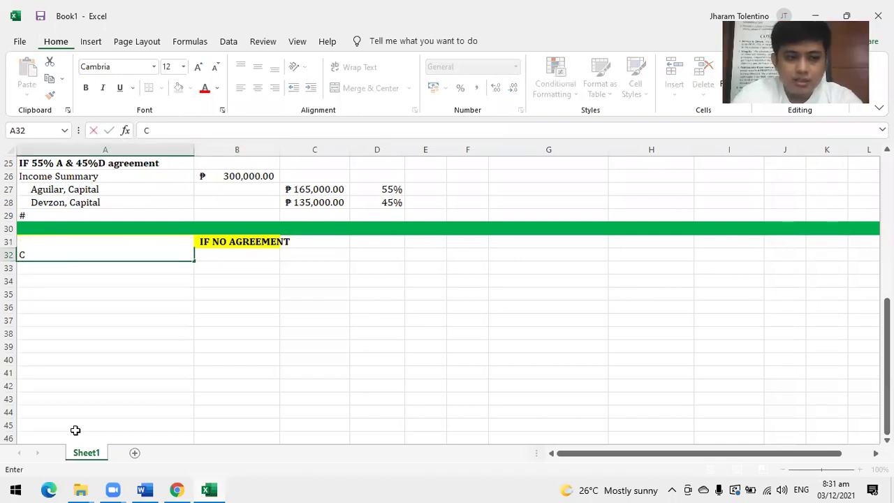
key(BackSpace)
text(Use Cap)
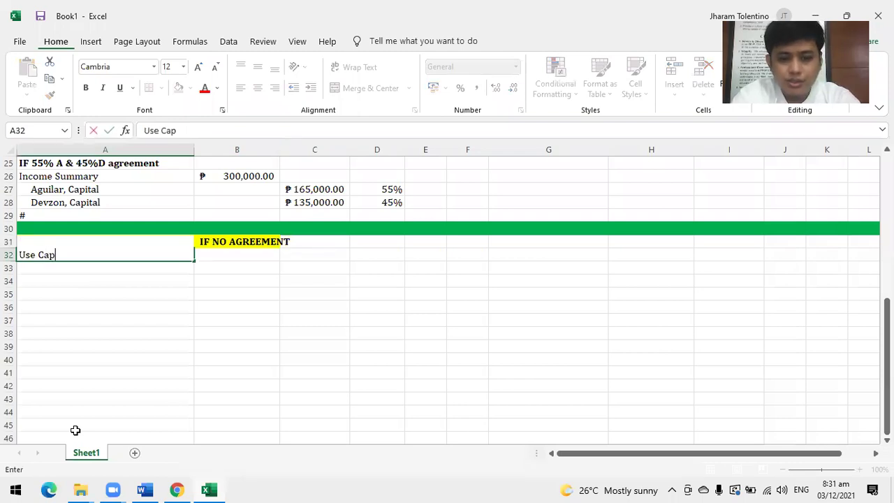
text(ital Contri)
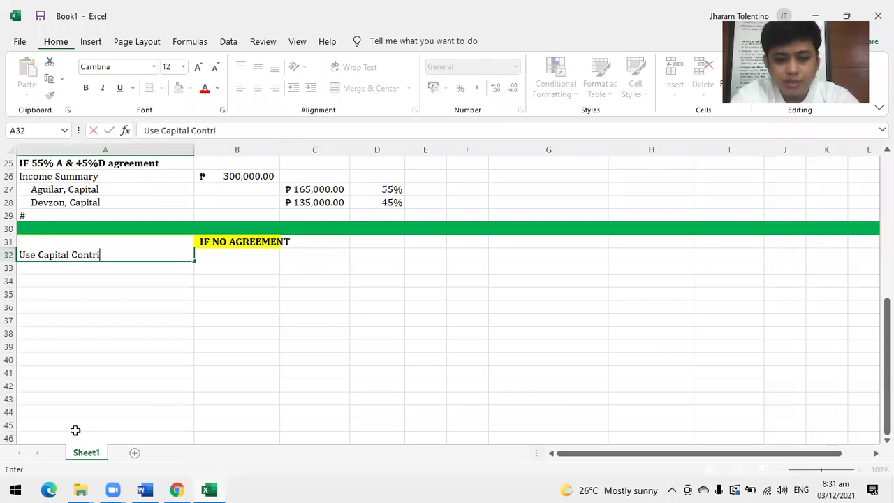
text(butions)
key(Return)
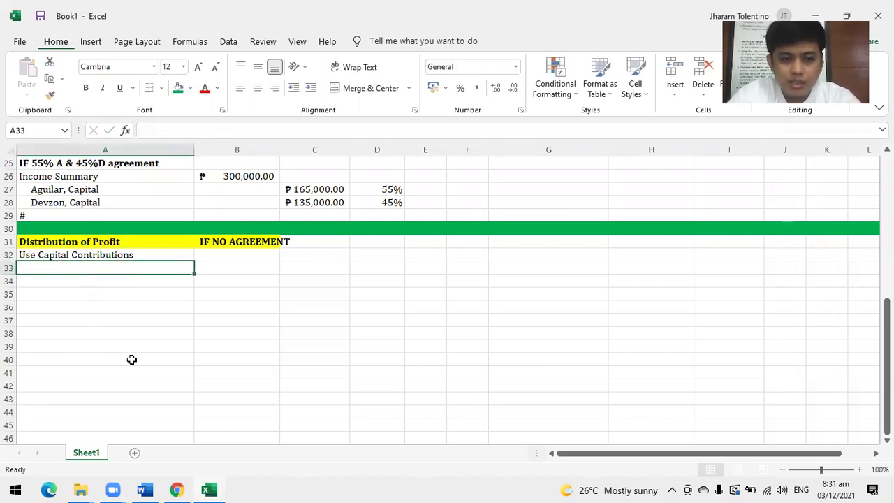
key(Return)
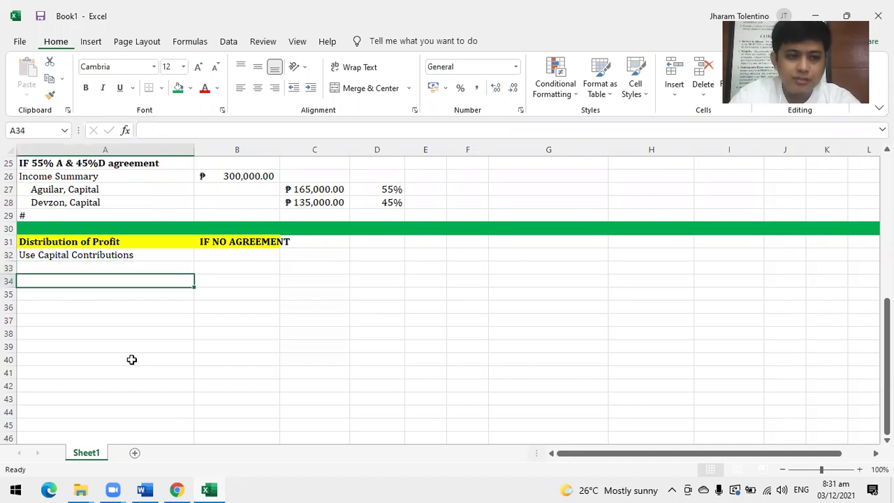
Add the subheading Original Capital Contributions in A34, formatted bold and italic.
text(Orig)
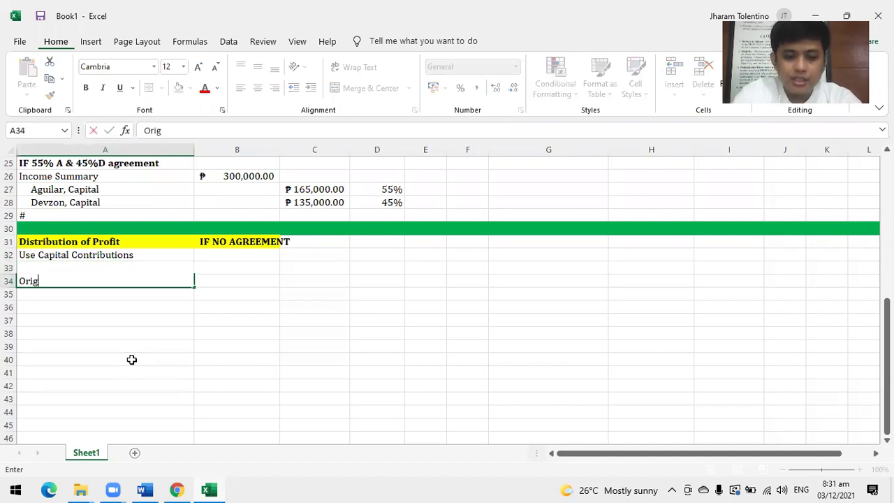
text(inal Capital)
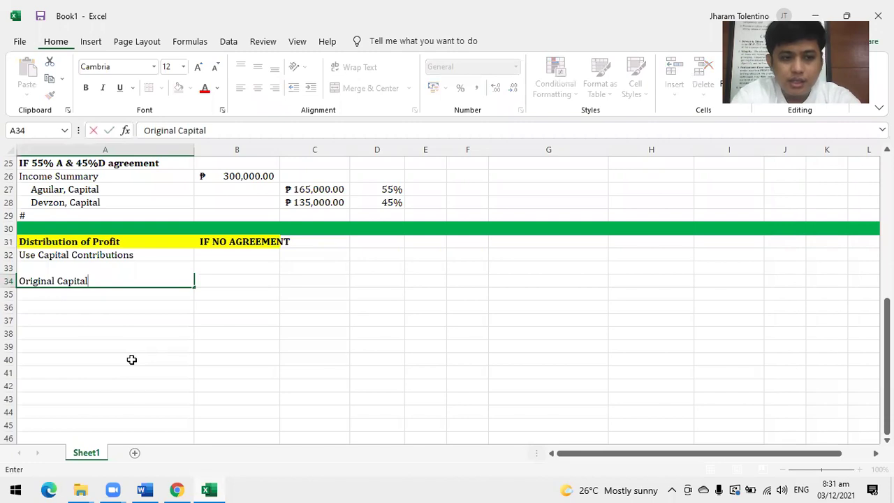
text( Contribut)
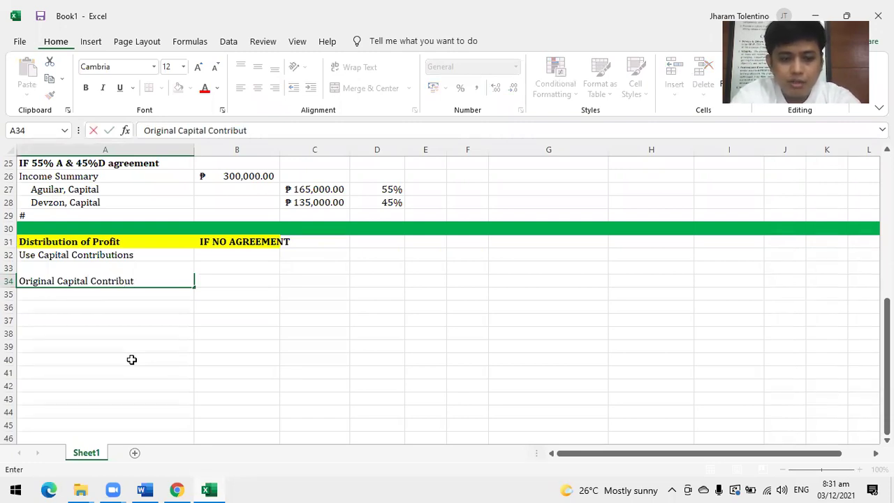
text(ions)
key(Return)
key(Up)
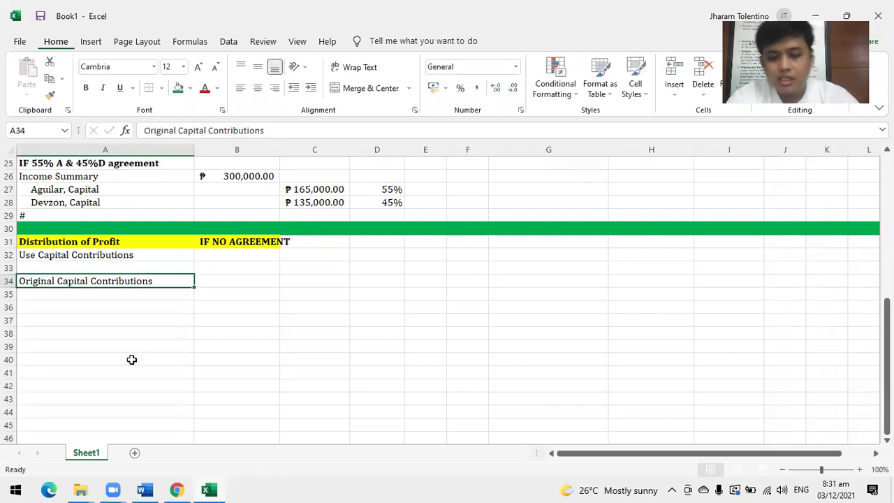
key(ctrl+b)
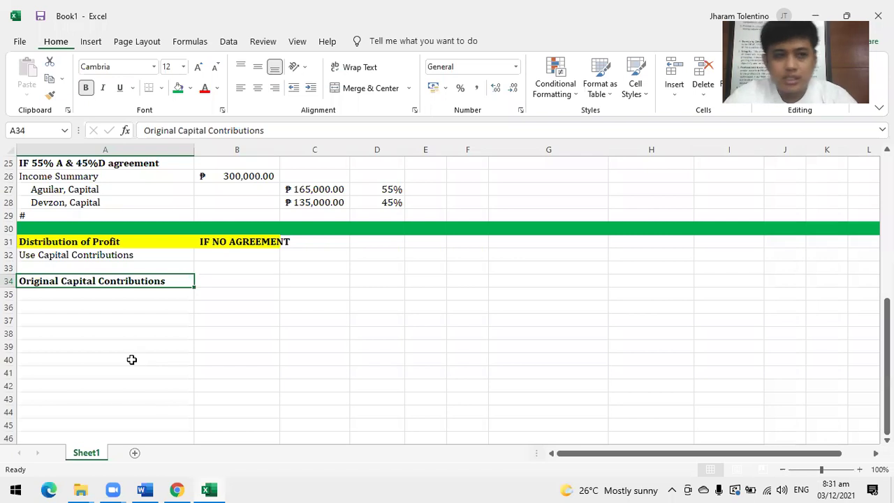
click(102, 89)
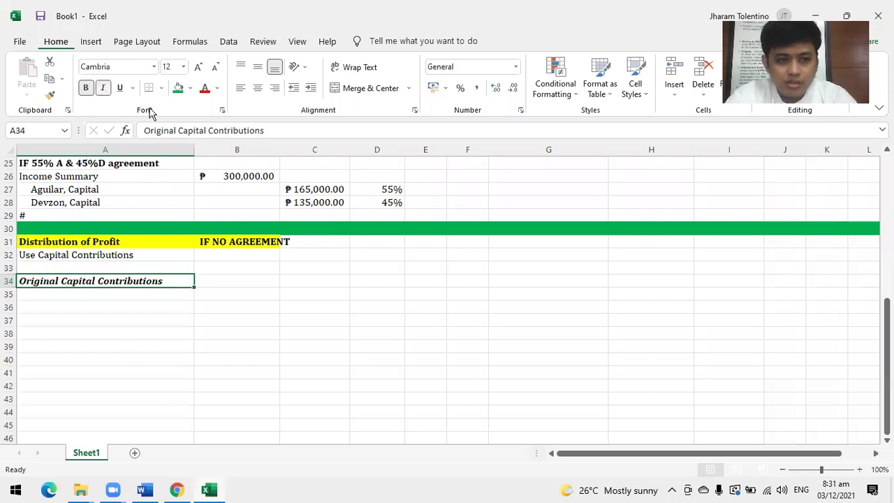
click(134, 295)
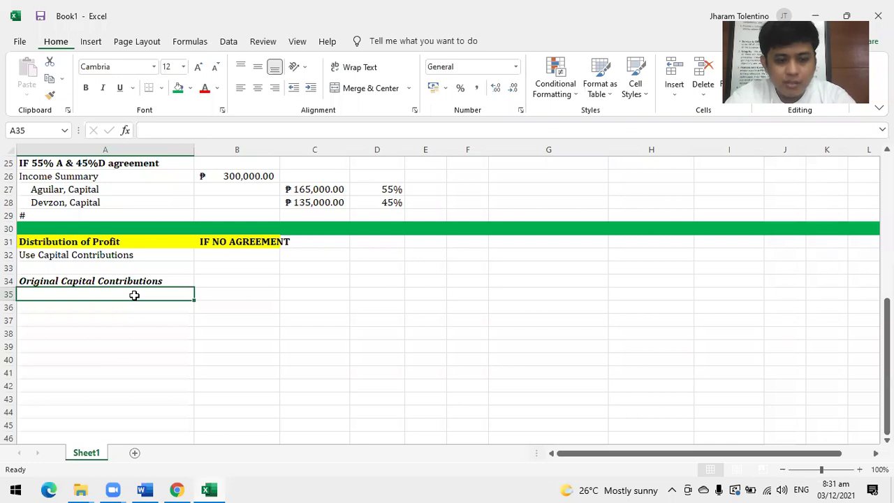
List Aguilar with 400,000 and Devzon, Capital with 800,000 in A35:B36.
text(Aguilar)
key(Tab)
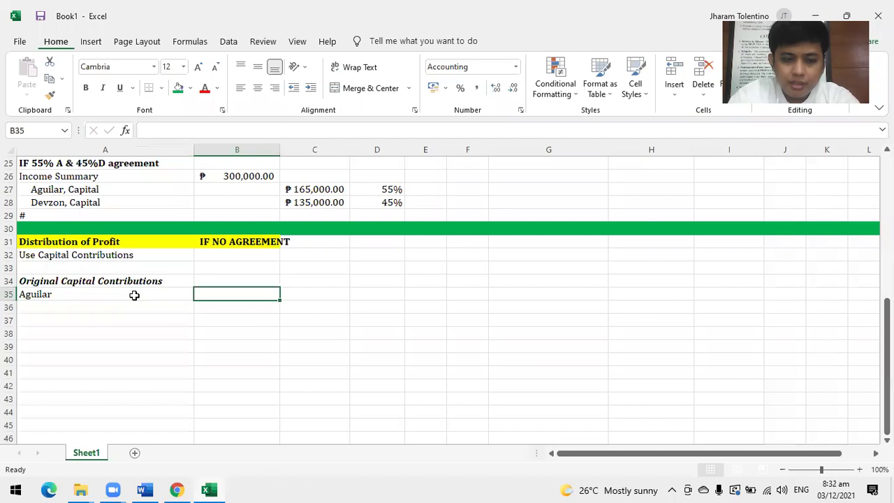
text(400,000)
key(Return)
key(Left)
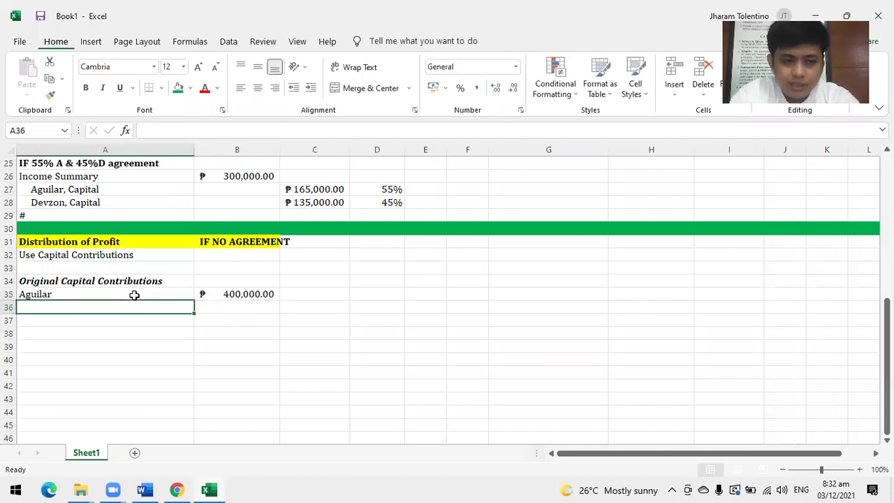
text(De)
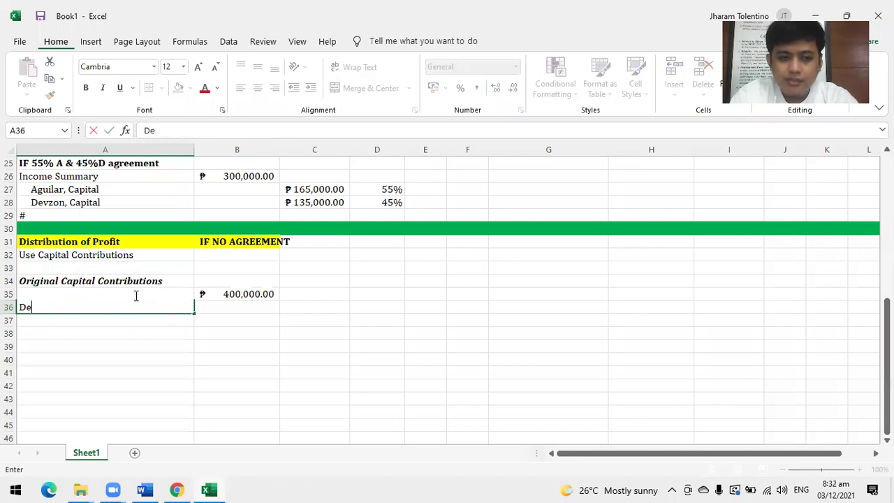
key(BackSpace)
key(BackSpace)
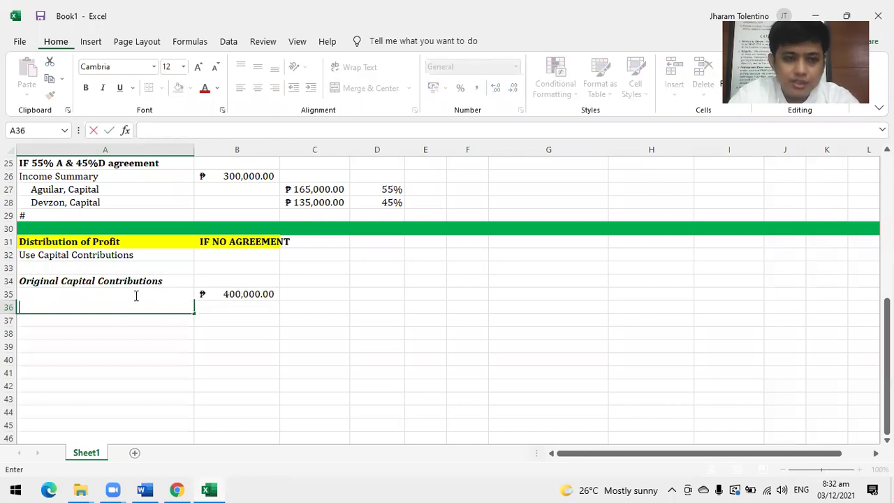
scroll(137, 295, up, 3)
scroll(136, 296, down, 3)
scroll(135, 295, up, 3)
scroll(134, 295, up, 4)
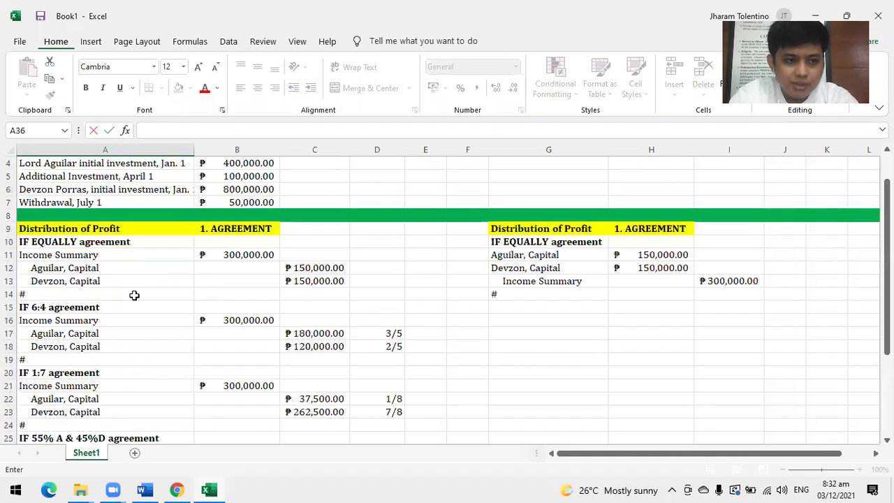
scroll(134, 296, up, 1)
scroll(134, 296, down, 7)
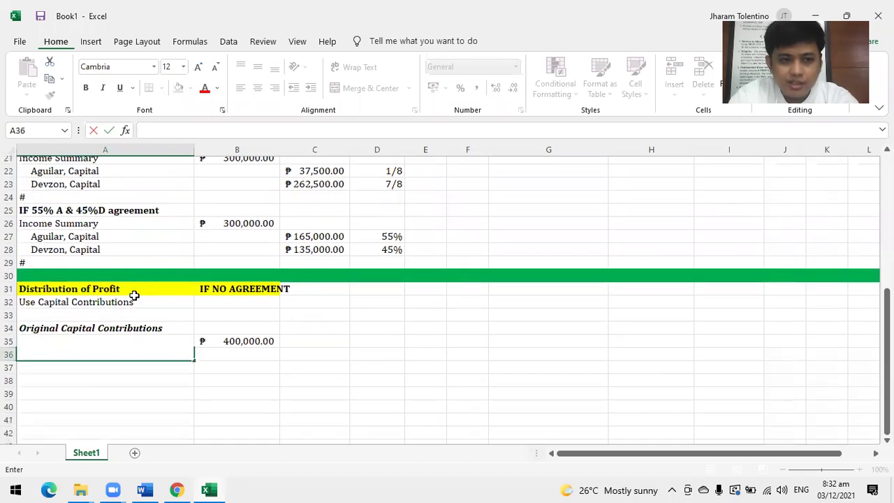
text(Devzon, Capital)
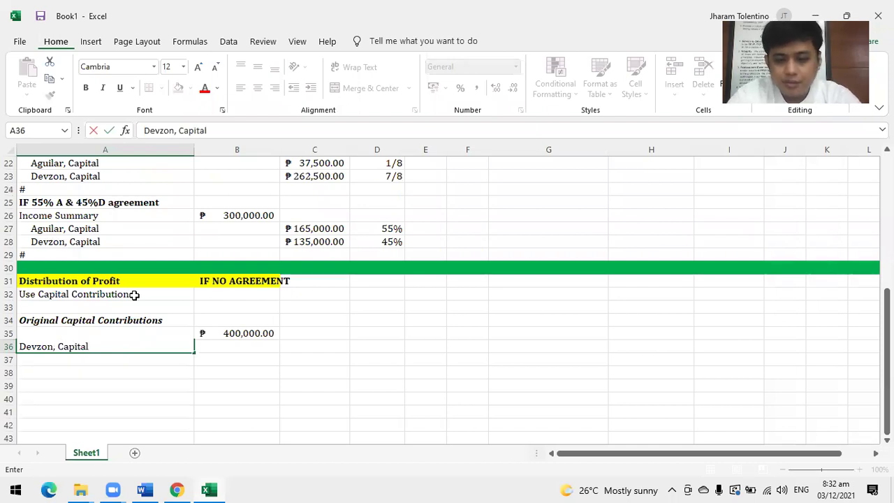
key(Tab)
text(800000)
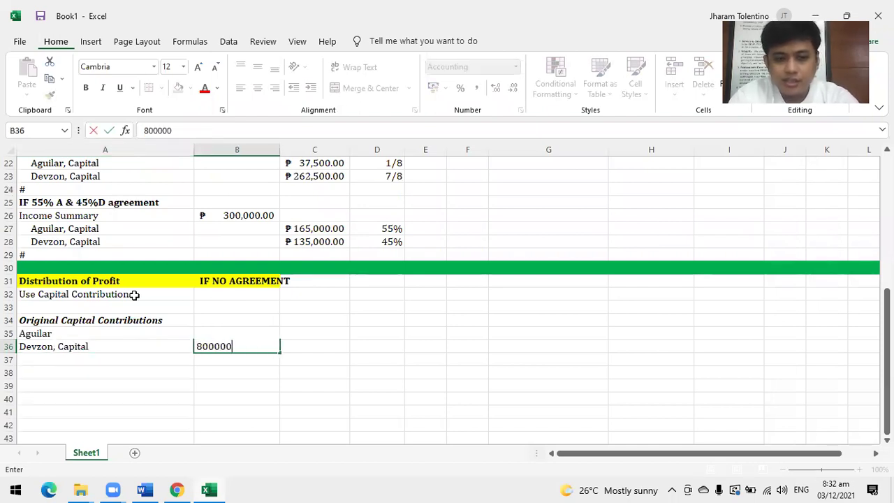
key(Return)
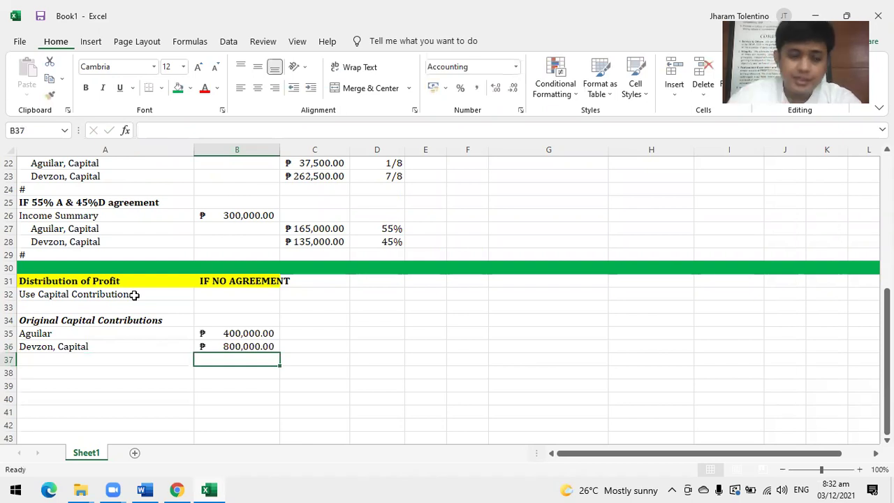
Total the two capital contributions in B37 with AutoSum, giving 1,200,000.
scroll(259, 327, down, 1)
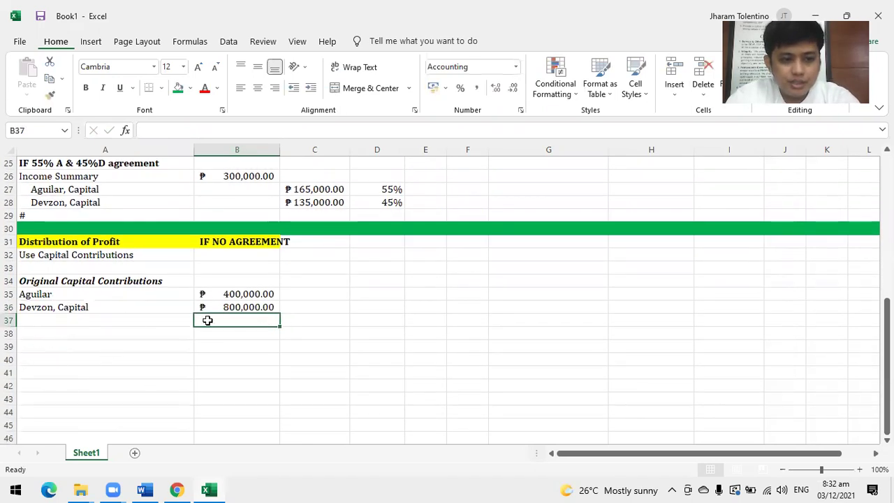
click(46, 332)
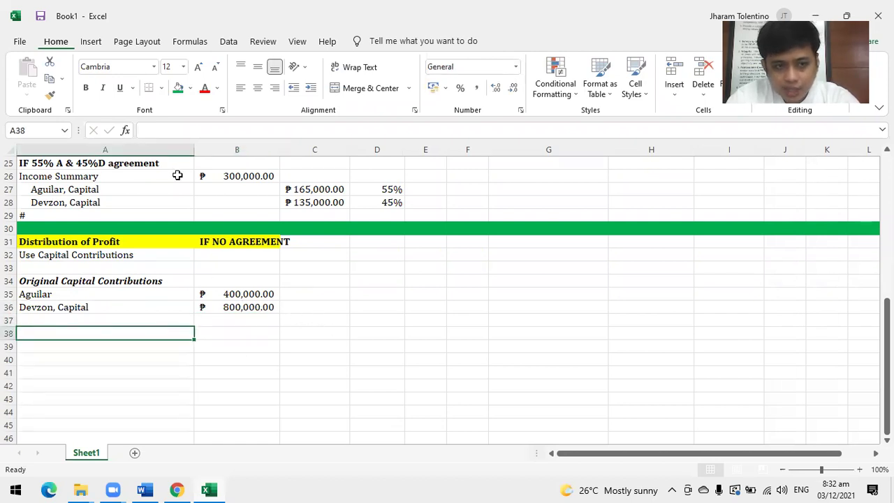
key(Up)
key(Up)
key(Right)
click(266, 319)
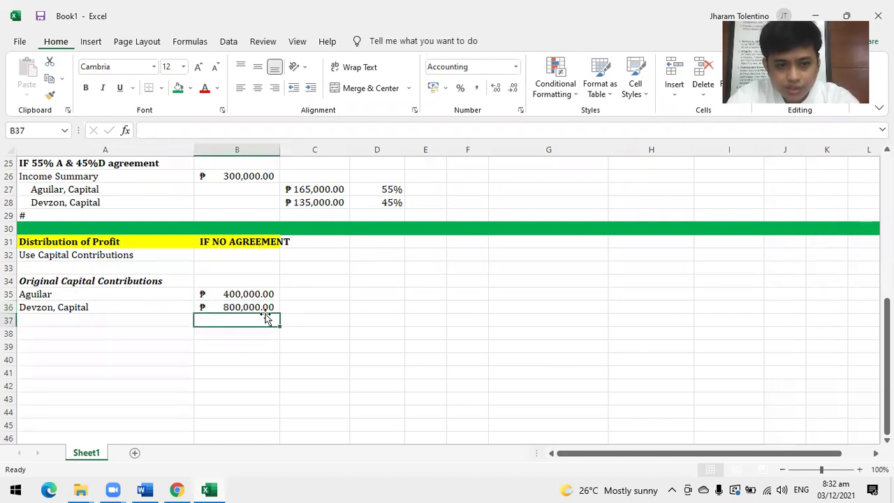
key(alt+equal)
key(Return)
click(315, 293)
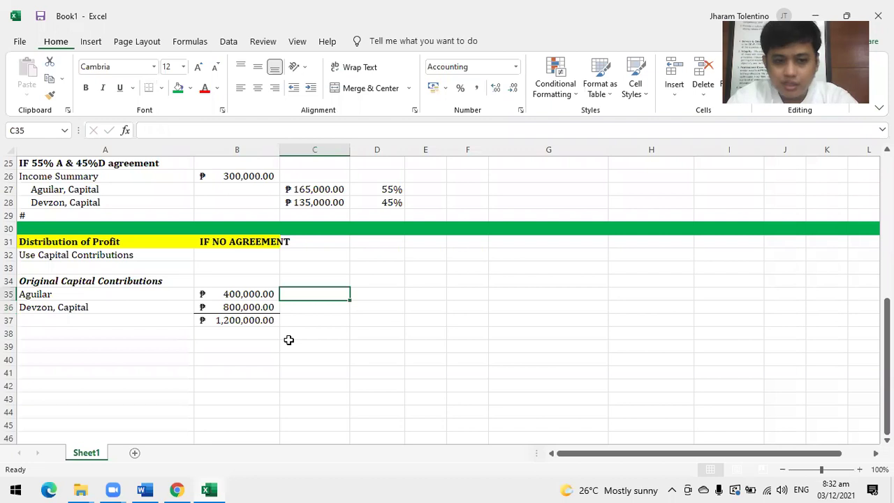
Enter Aguilar's ratio 400000/1200000 in C35 and the fraction 4/12, shown as 1/3, in D35.
text(400)
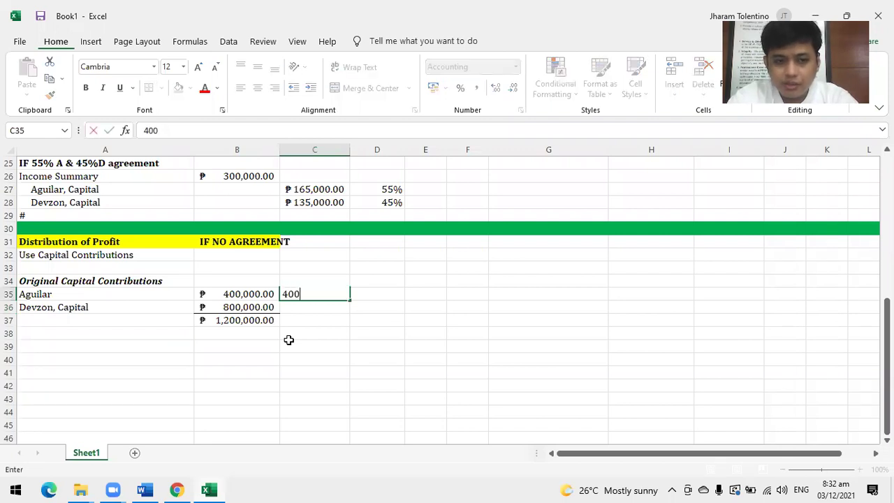
text(000)
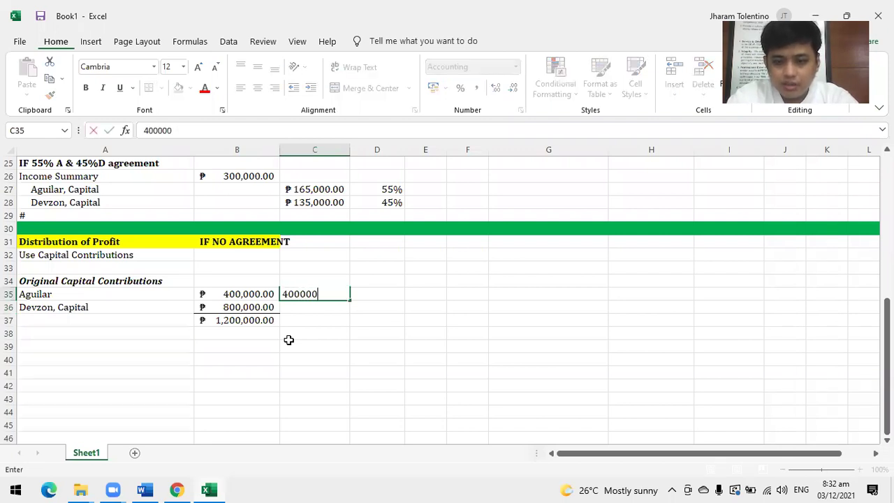
text(/1200000)
key(Tab)
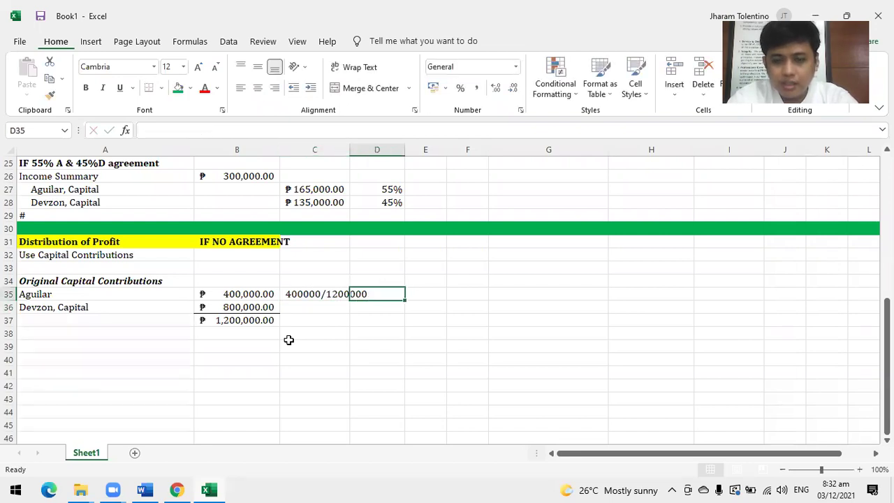
text(4/12)
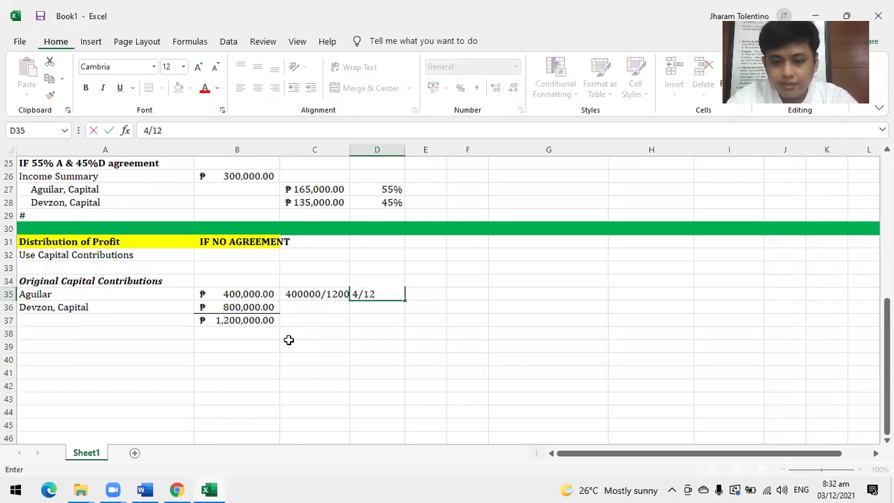
key(Tab)
key(Left)
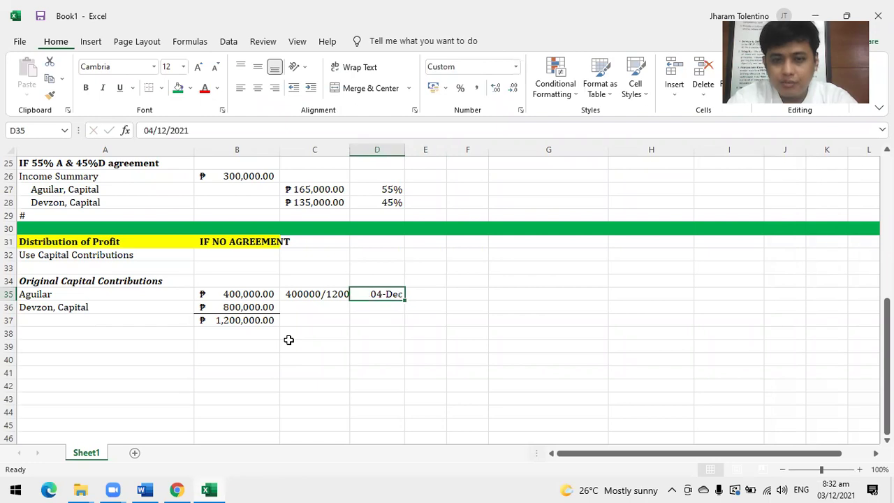
click(516, 68)
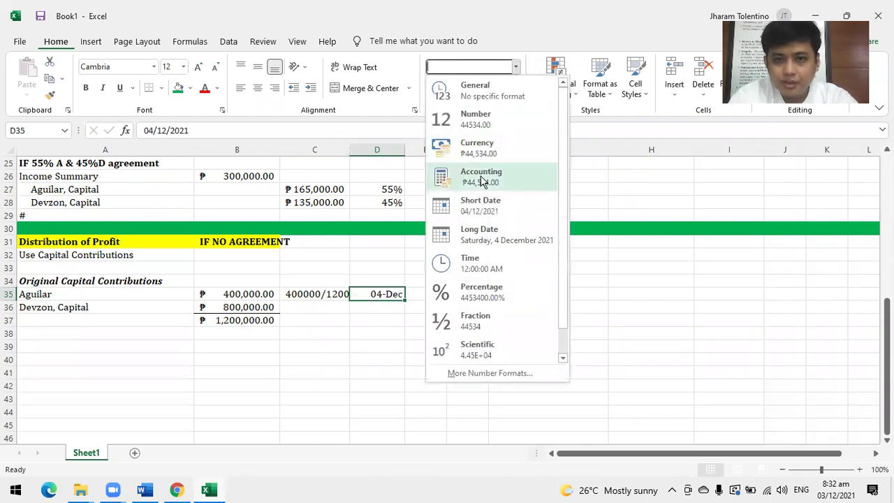
click(472, 319)
key(BackSpace)
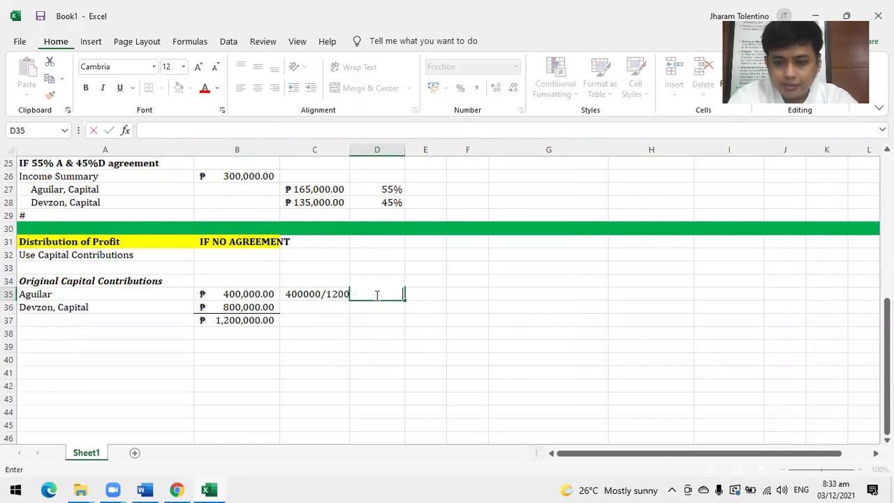
text(4/12)
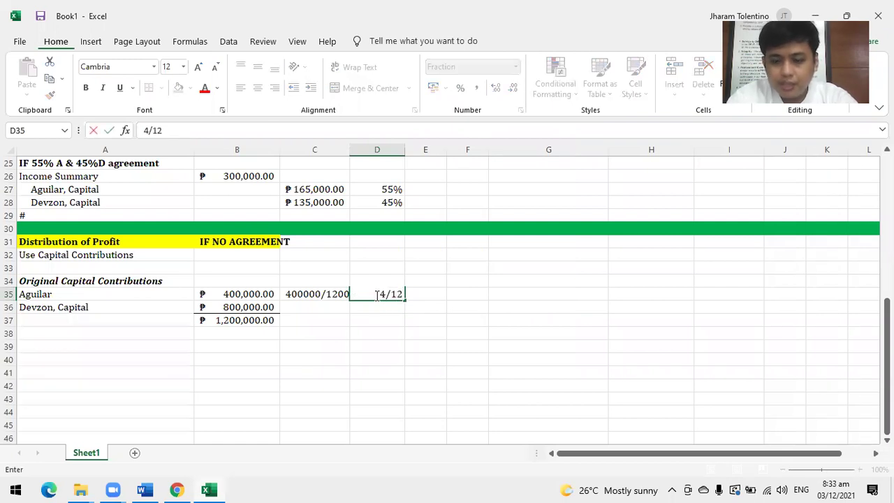
key(Return)
key(Right)
click(375, 295)
Enter Aguilar's share as 33.3333% in E35 and 0.3333 in F35.
key(Right)
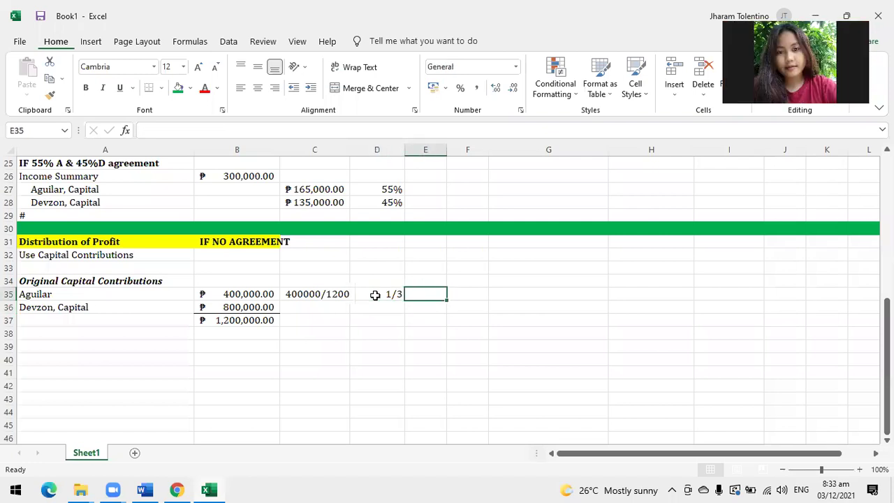
text(33.33)
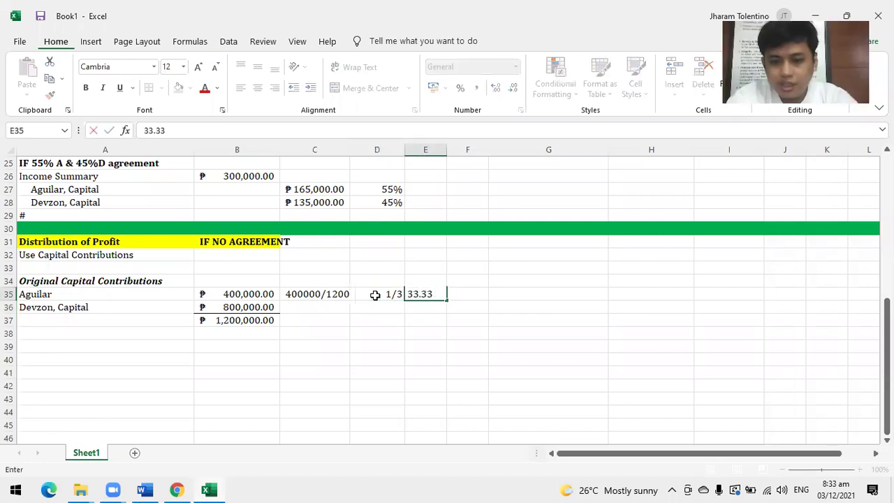
text(33)
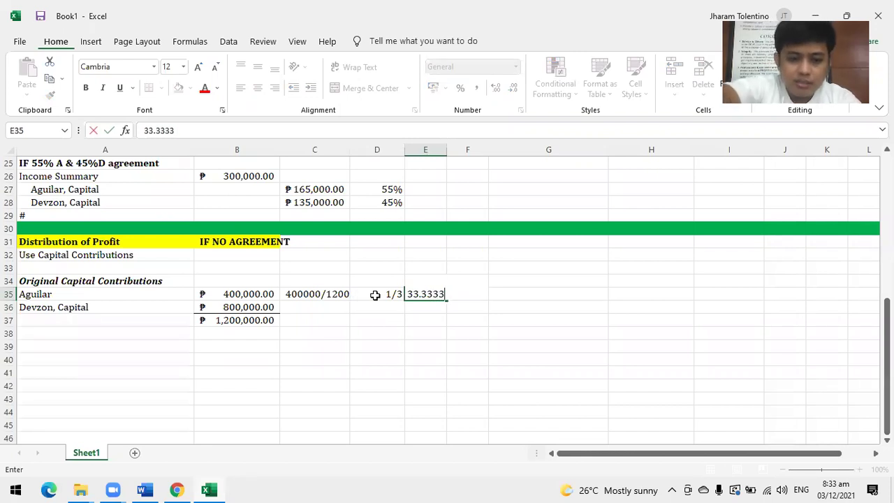
text(%)
key(Right)
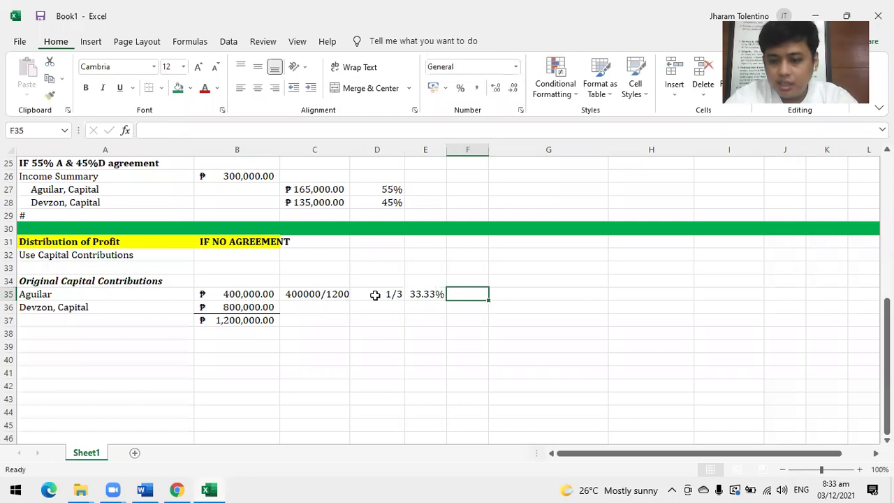
text(0.3333)
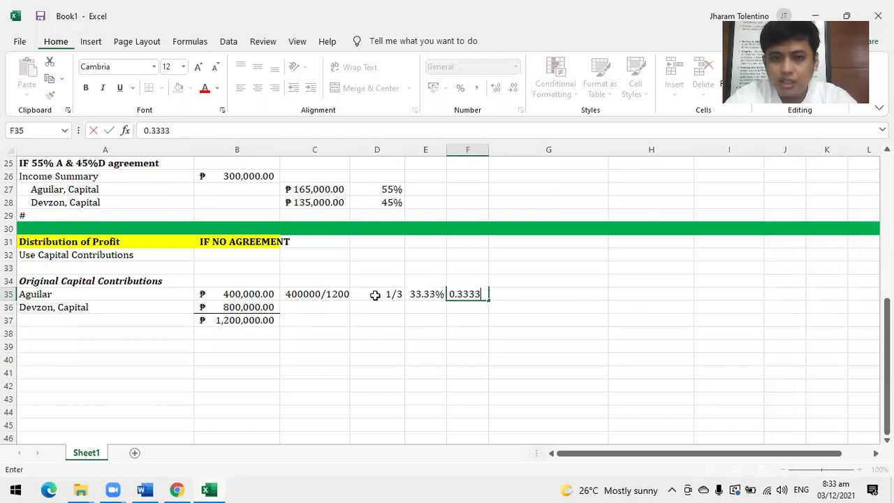
key(Return)
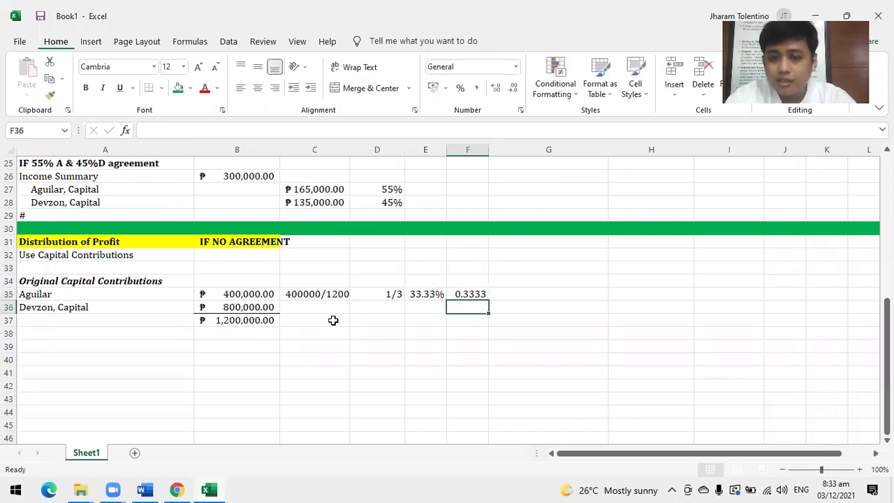
Enter Devzon's ratio 800000/1200000 in C36 and the fraction 8/12, shown as 2/3, in D36.
click(296, 308)
text(80)
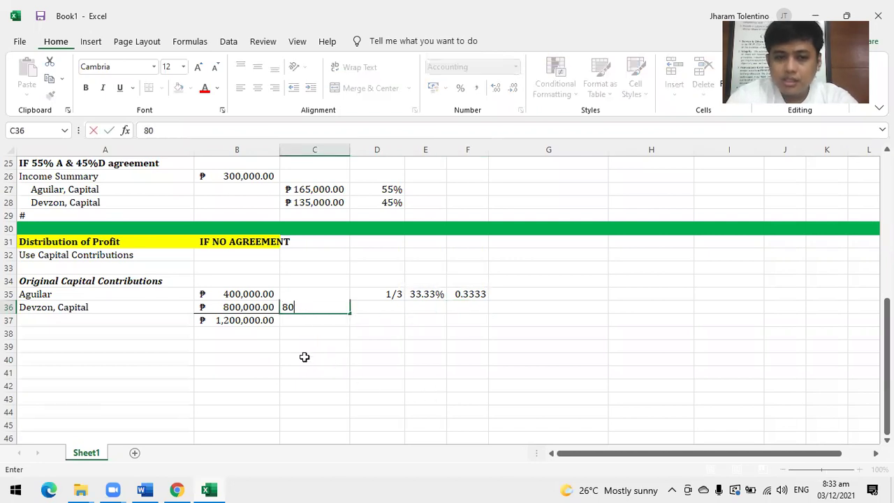
text(000)
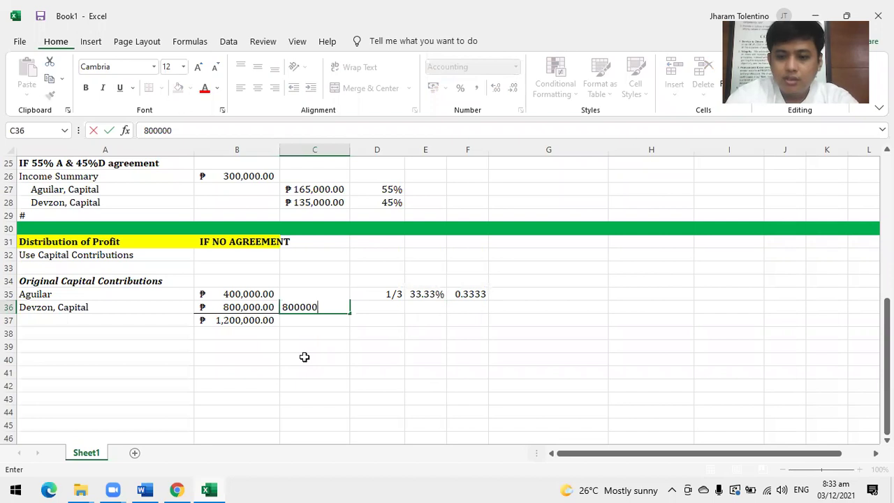
text(0/1200000)
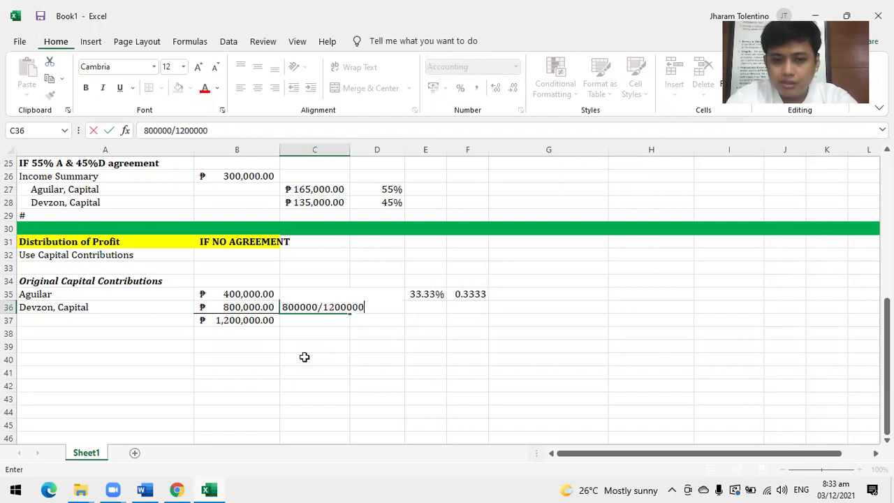
key(Tab)
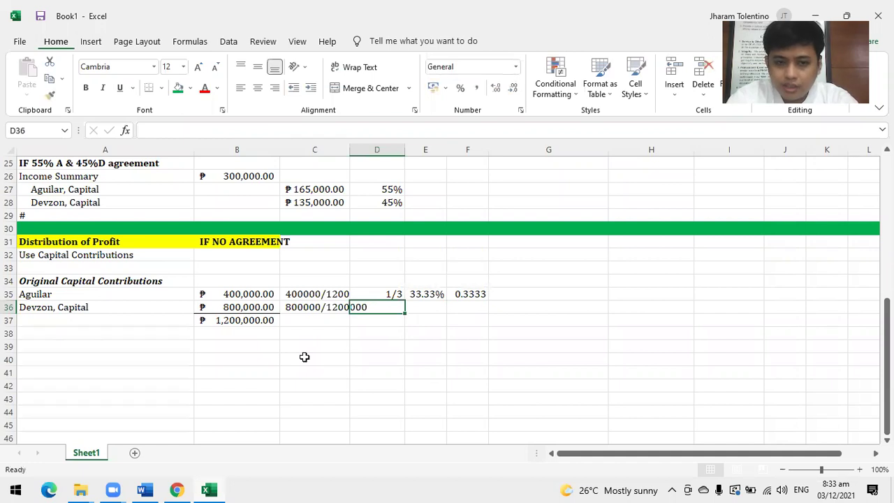
click(515, 66)
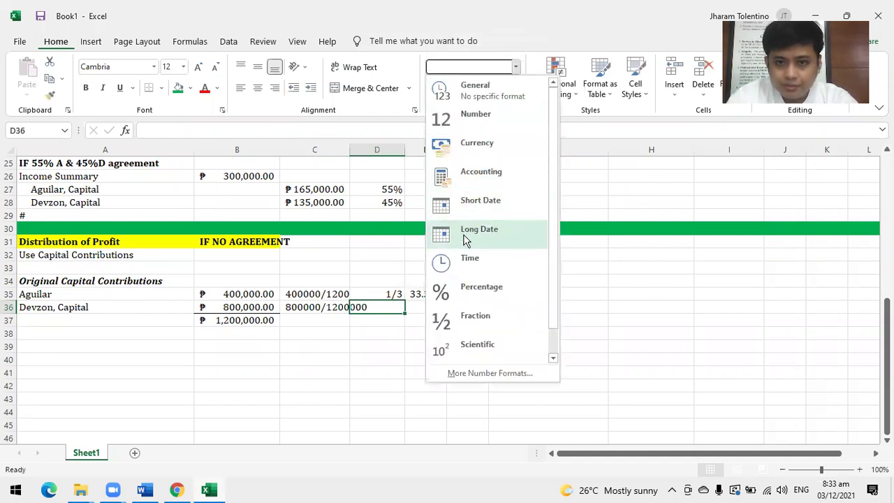
click(468, 320)
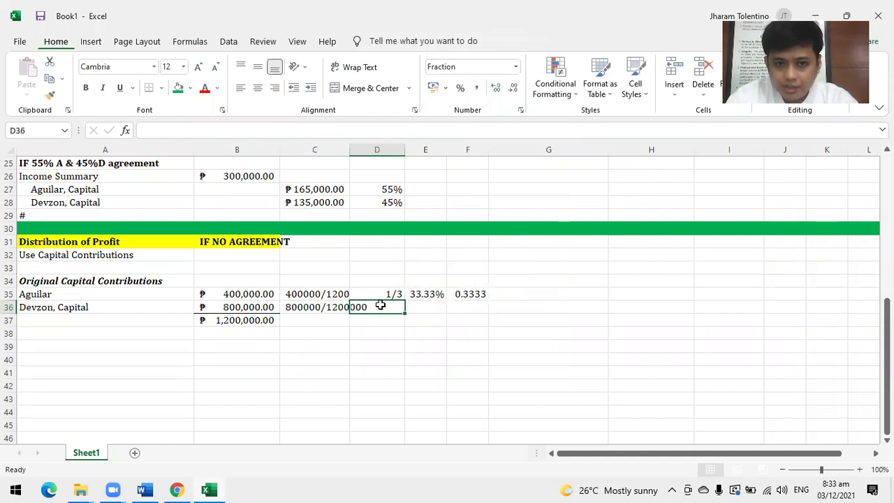
text(8/)
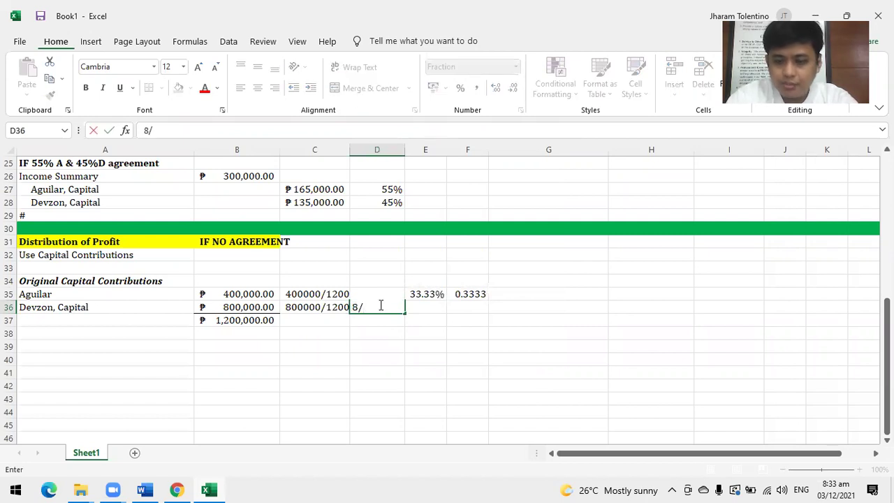
text(12)
key(Tab)
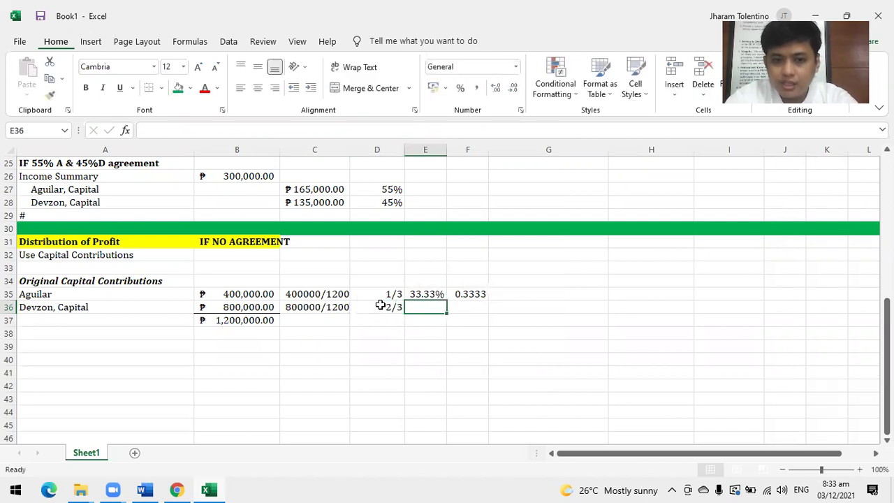
Enter Devzon's share as 66.67% in E36 and 0.6667 in F36.
text(66)
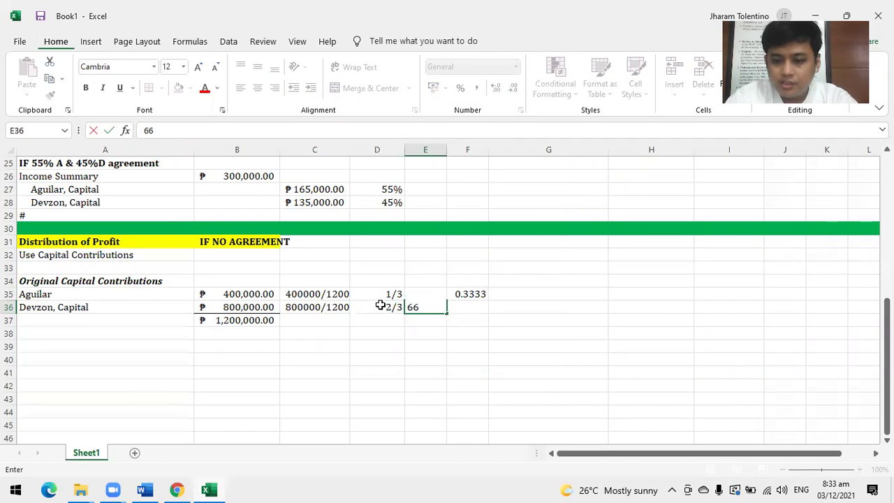
text(.67)
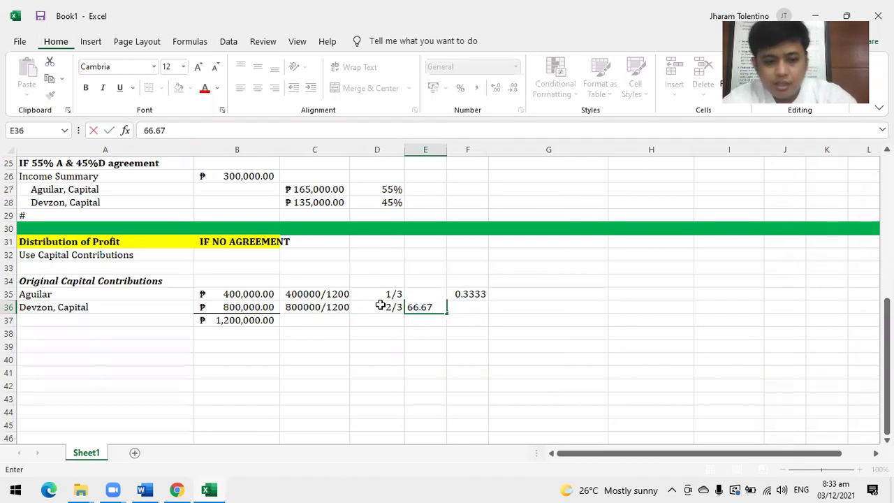
text(%)
key(Tab)
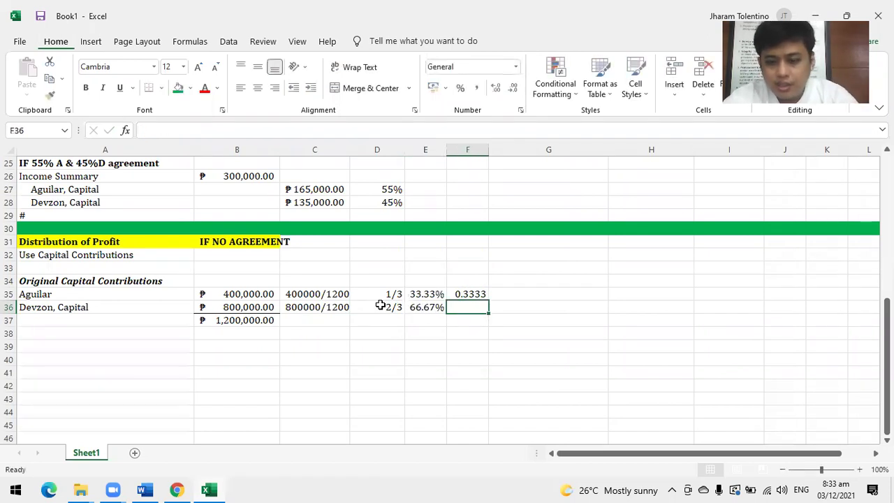
text(0.6666)
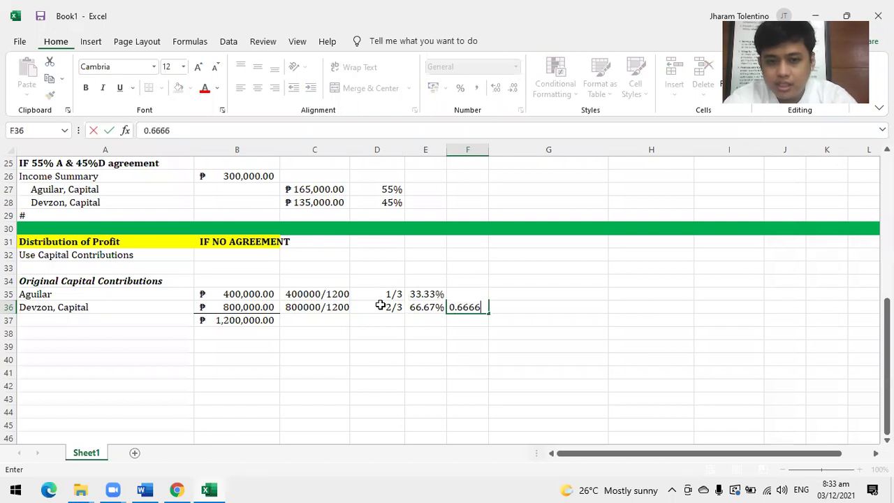
key(Return)
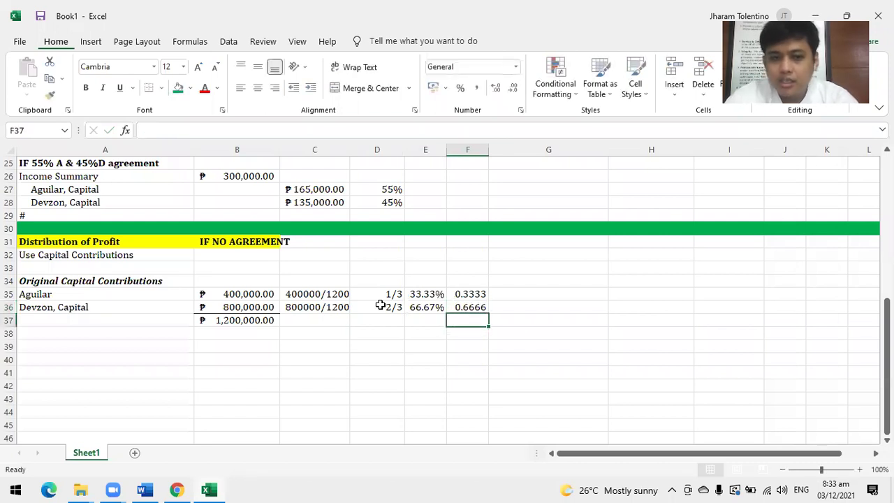
click(469, 305)
click(235, 126)
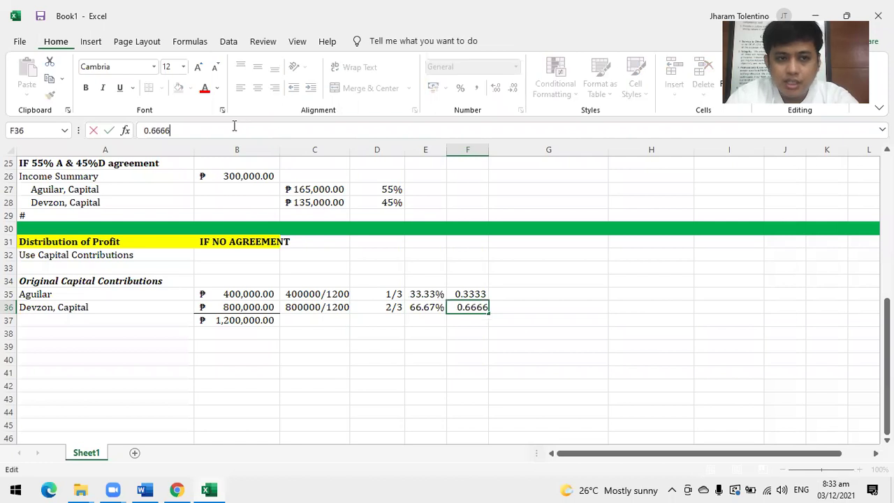
key(BackSpace)
text(7)
key(Return)
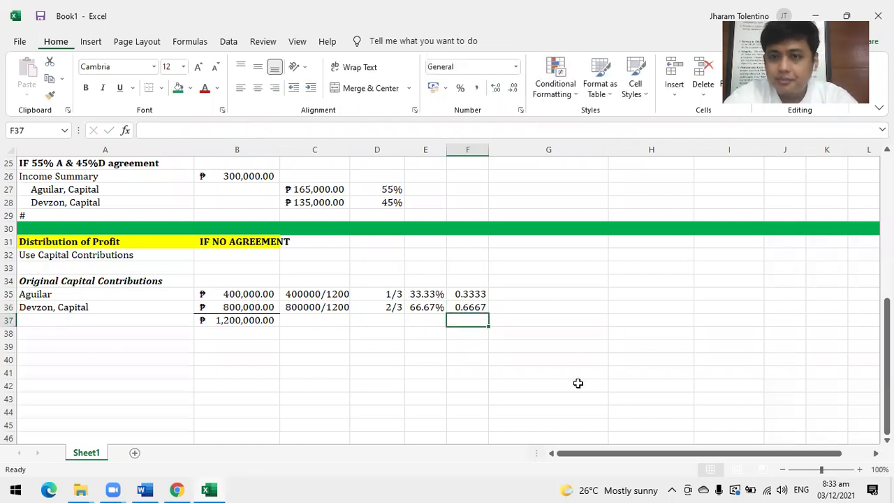
Double-underline the ₱1,200,000.00 total capital in B37 after checking the C35:C36 ratios.
click(318, 297)
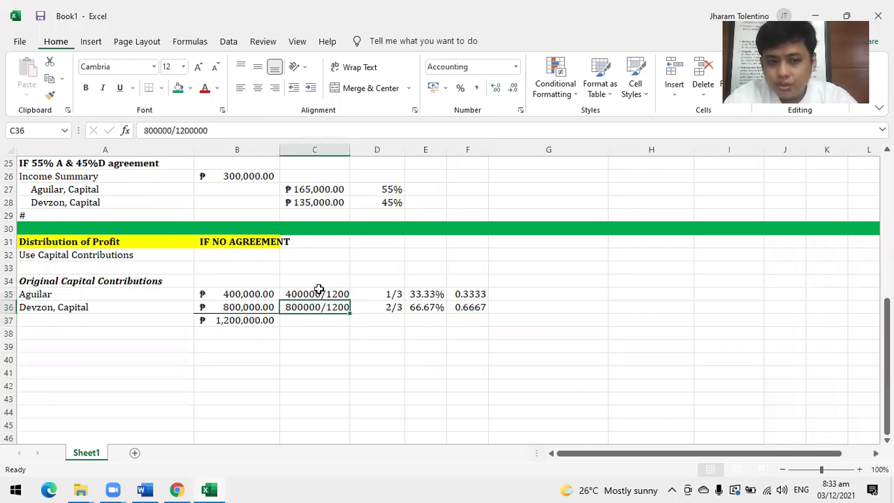
click(320, 306)
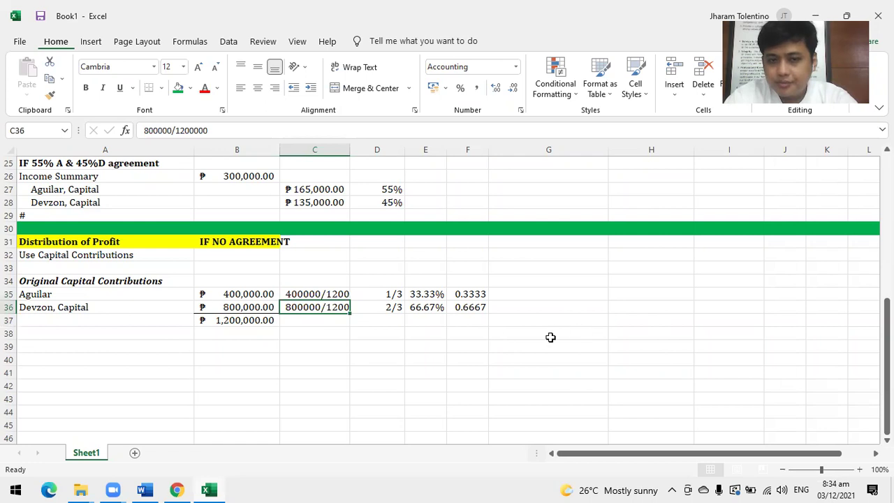
click(221, 321)
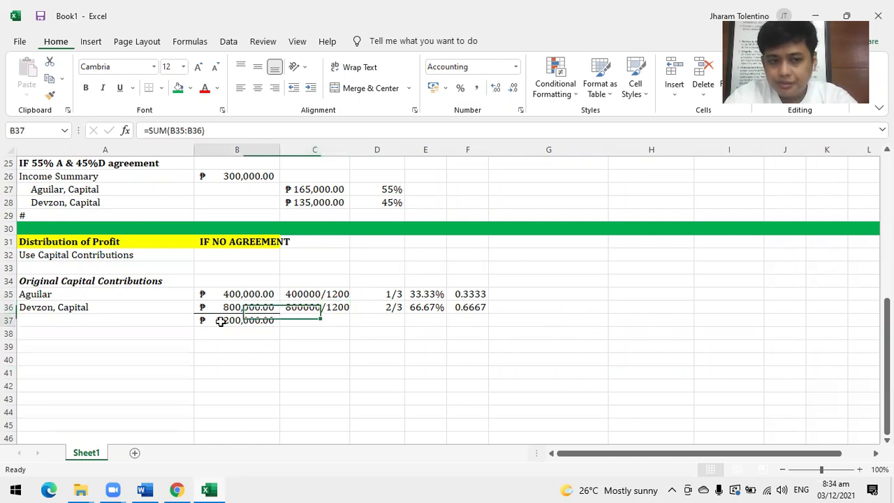
click(131, 88)
click(148, 121)
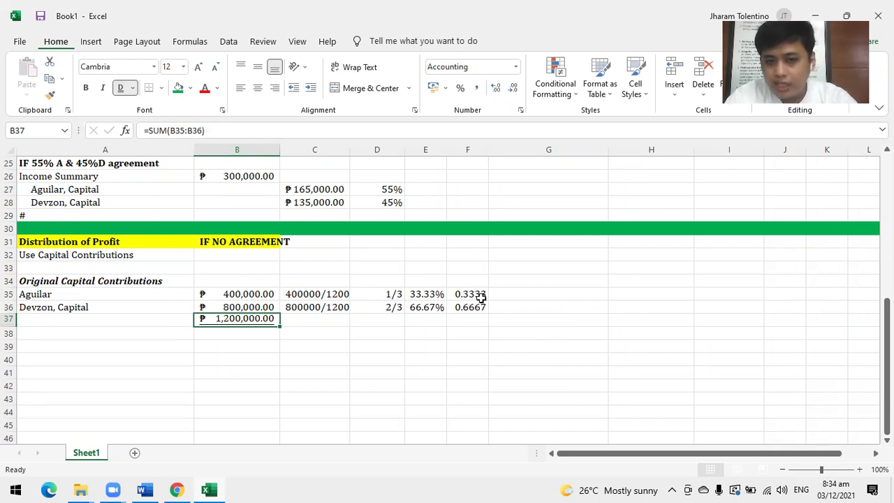
click(84, 345)
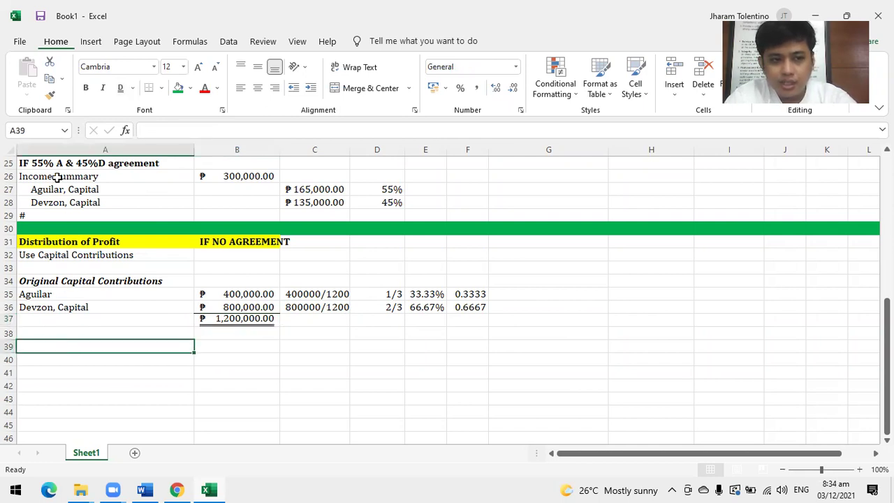
Copy the Income Summary entry A26:B28 into rows 39–41 starting at A39.
drag(57, 177, 242, 204)
key(ctrl+c)
click(50, 348)
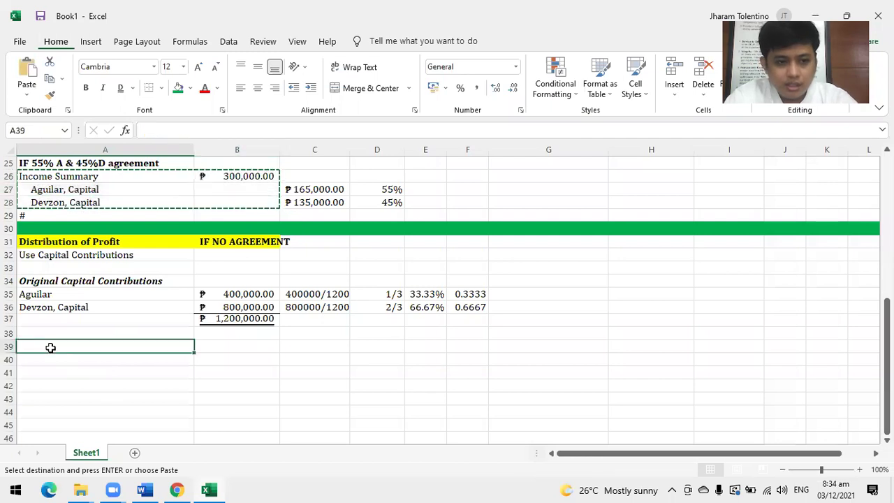
key(ctrl+v)
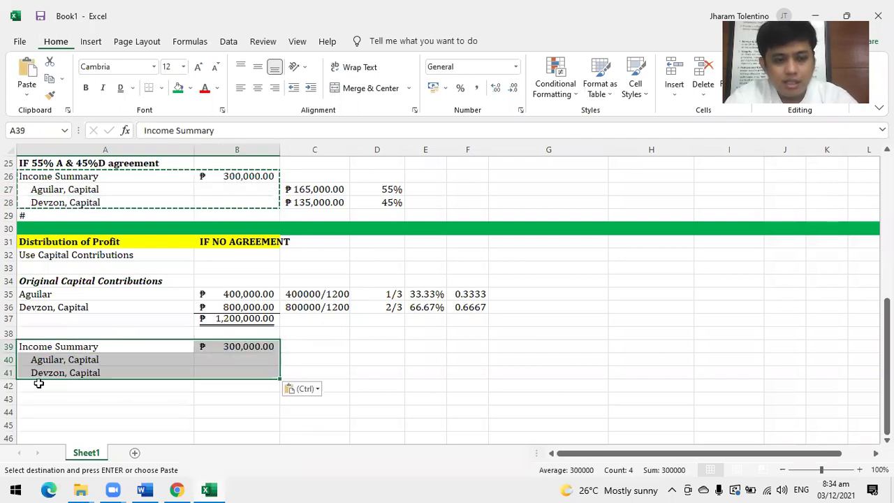
Enter =B39*400000/1200000 in C40 so Aguilar's share shows ₱100,000.00.
click(319, 359)
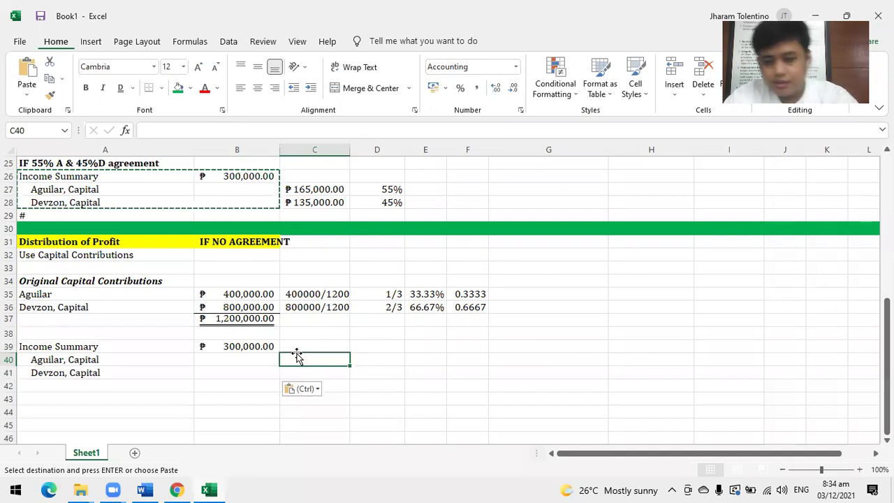
text(=)
click(254, 346)
text(*400)
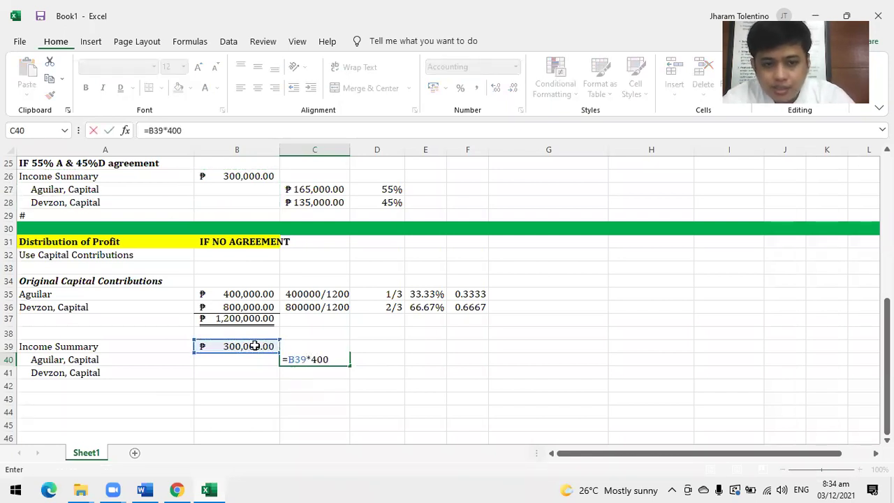
text(000/1200000)
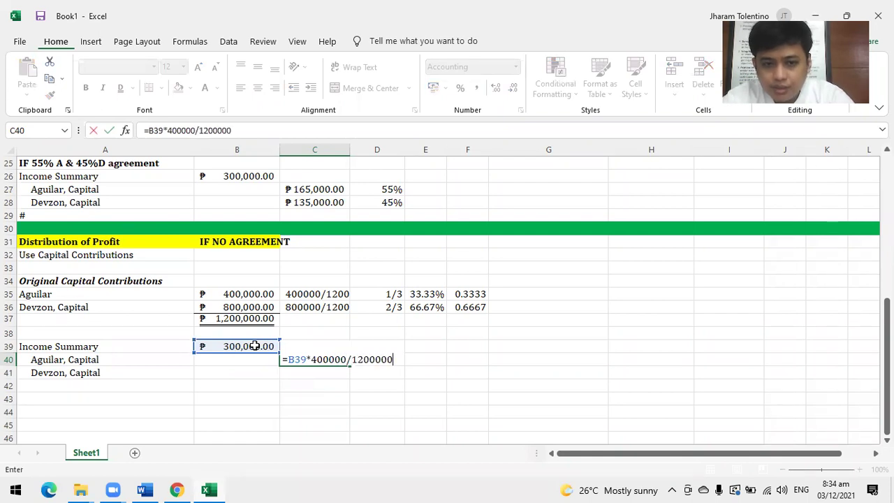
key(Return)
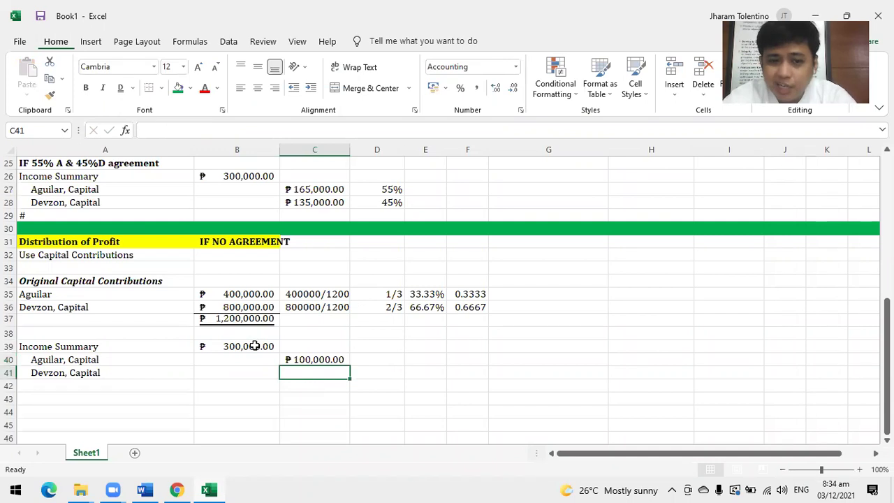
Enter =B39*1/3 in D40 for Aguilar's one-third share of ₱100,000.00.
click(382, 364)
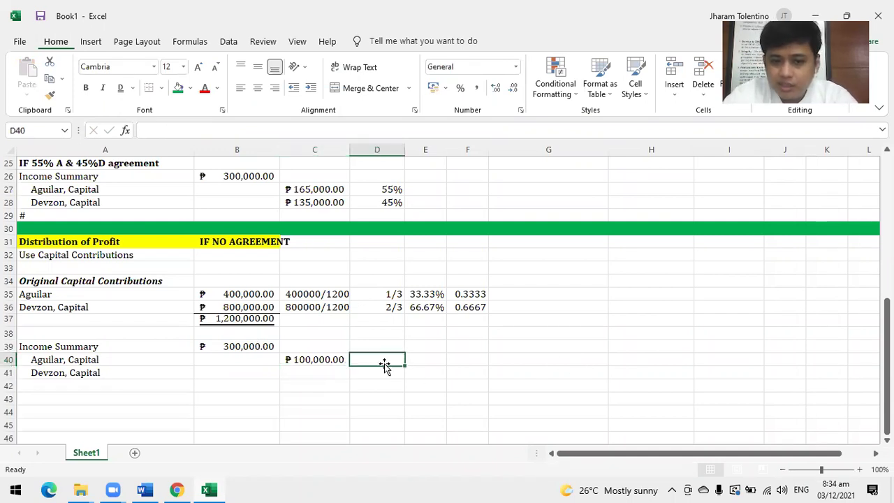
text(=)
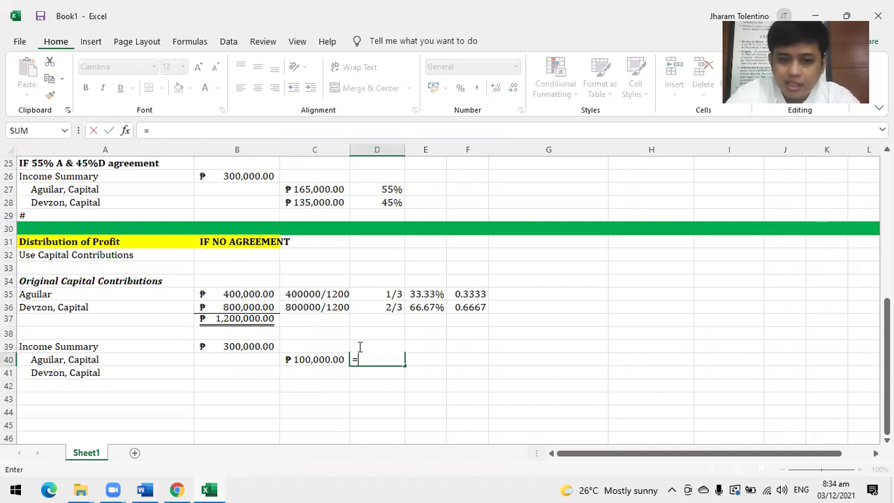
click(252, 347)
text(*)
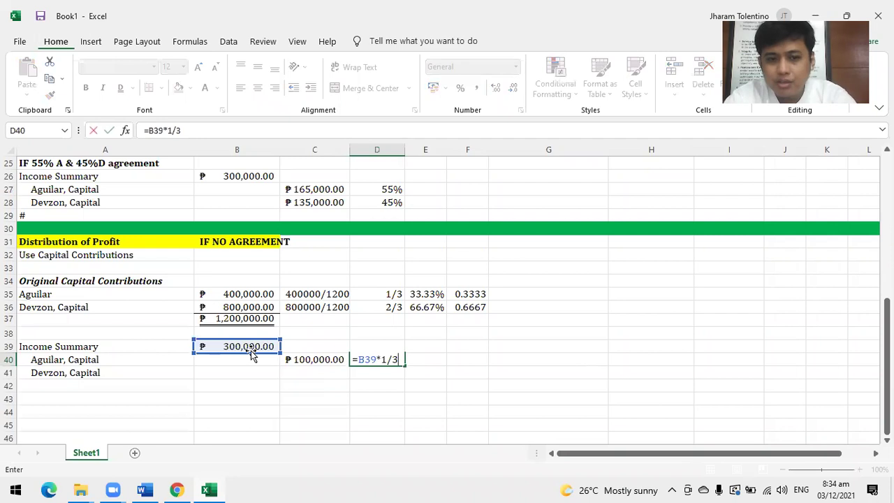
text(1/3)
key(Return)
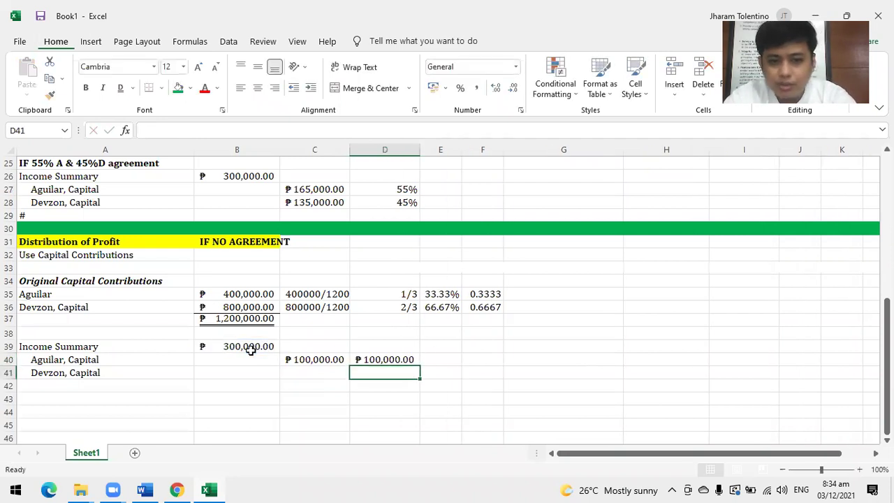
Enter =B39*33.33 in E40 for the percentage share of ₱99,990.00.
key(Right)
key(Up)
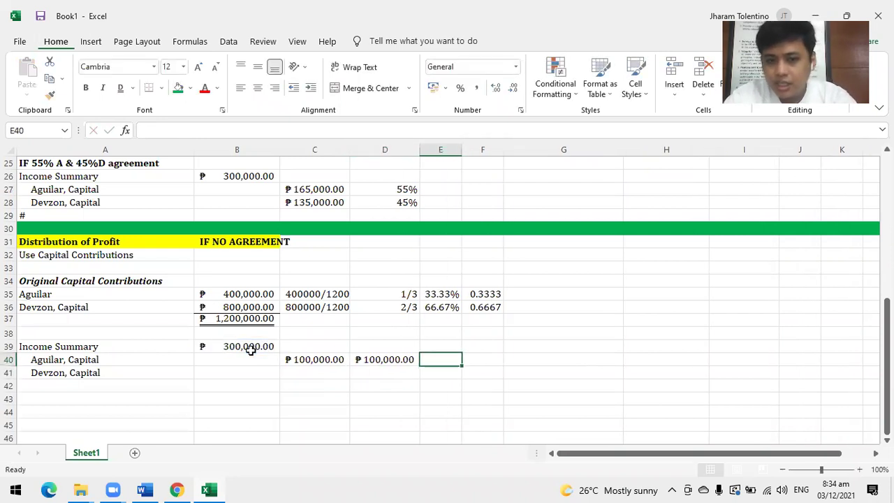
text(=)
click(248, 349)
text(*)
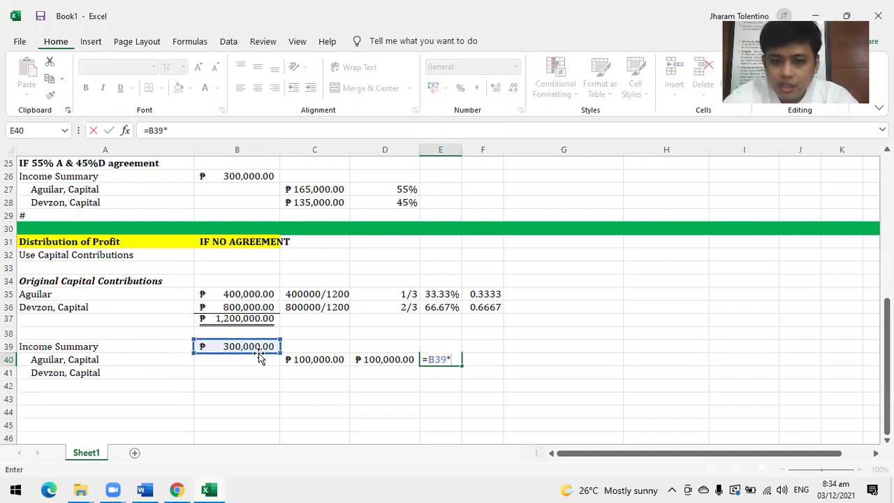
text(33.33)
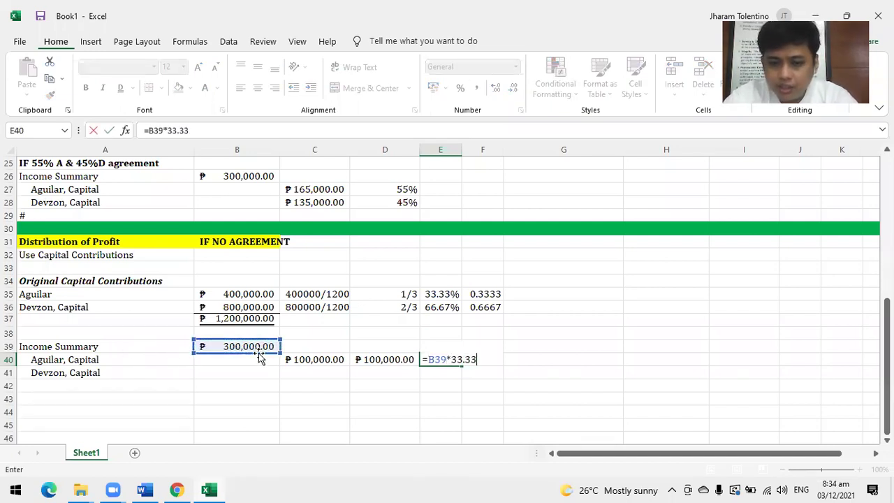
key(Return)
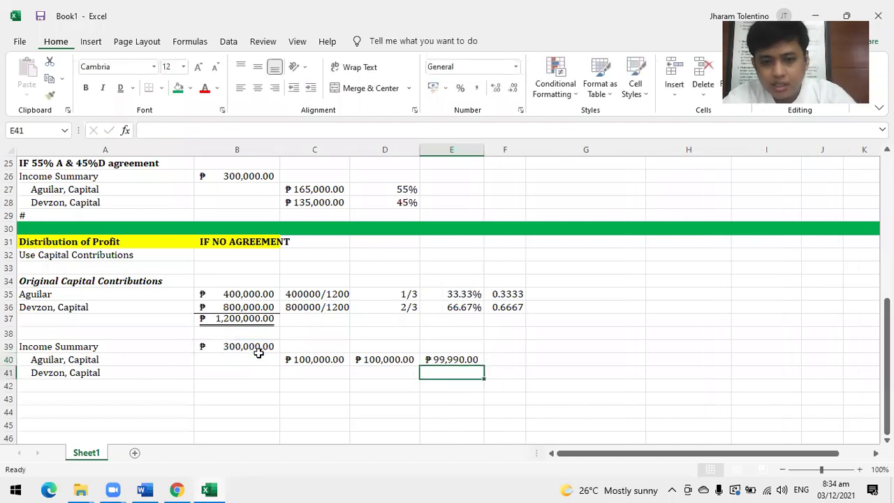
Enter =B39*0.3333 in F40 for the decimal share of ₱99,990.0000.
key(Up)
key(Right)
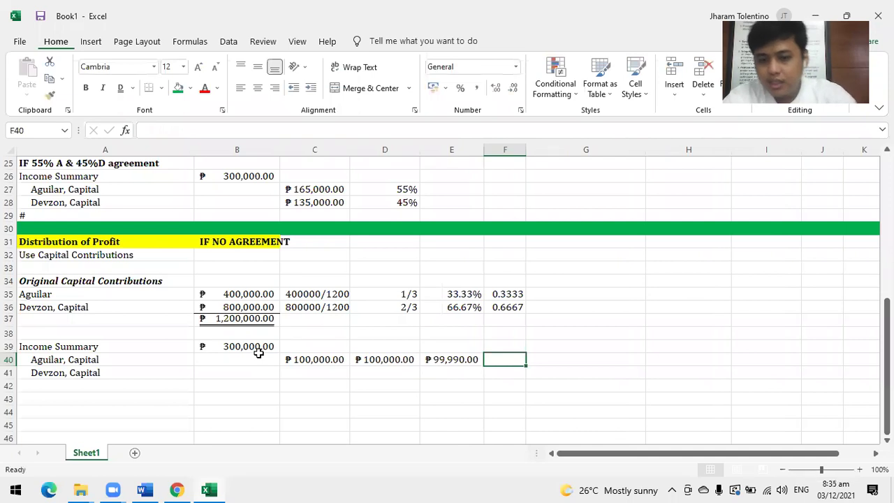
text(=)
click(239, 343)
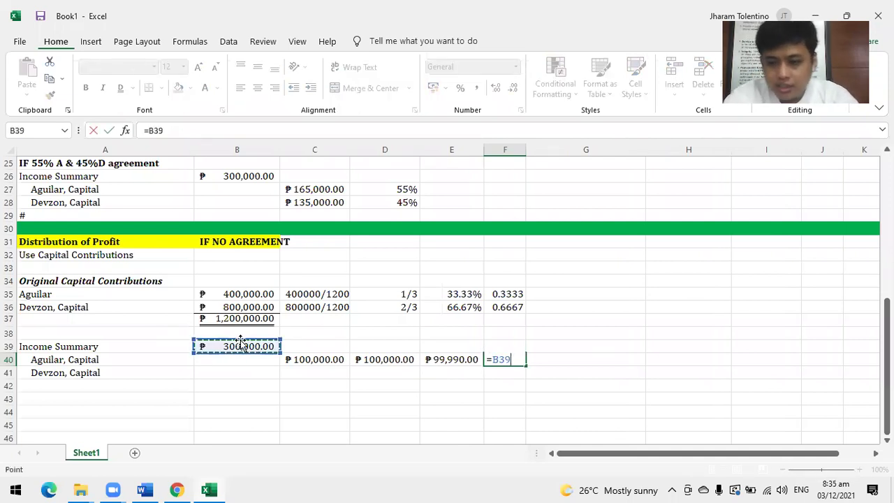
text(*)
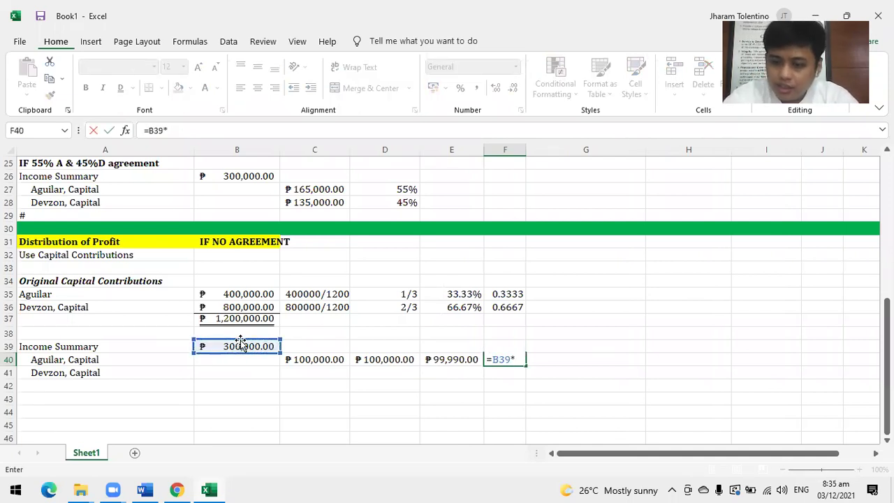
text(0.3333)
key(Return)
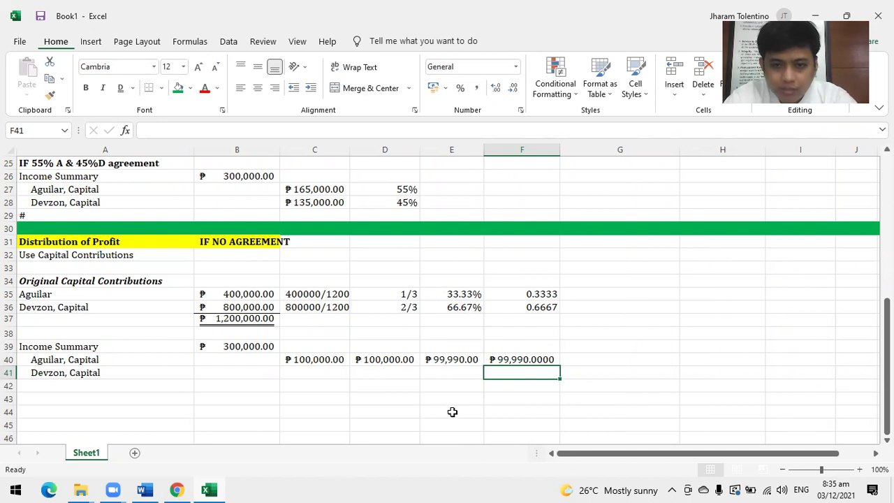
Enter =B39*800000/1200000 in C41 so Devzon's share shows ₱200,000.00.
click(296, 370)
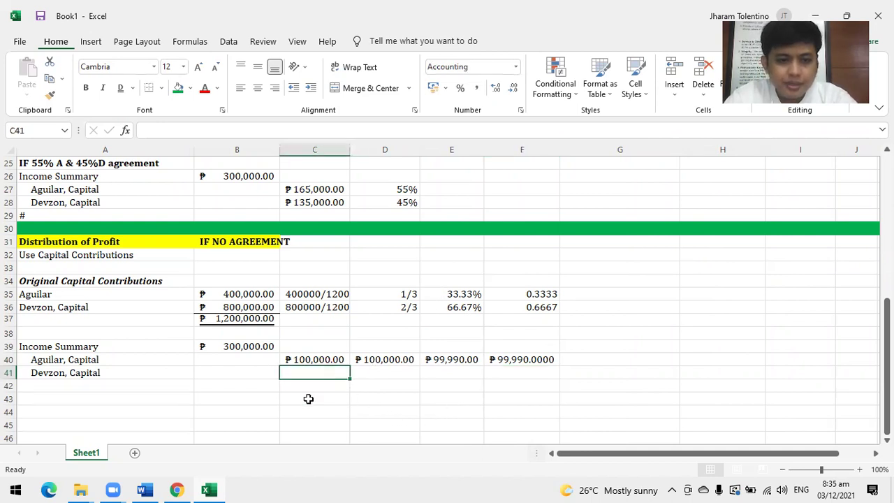
text(=)
click(222, 347)
text(*)
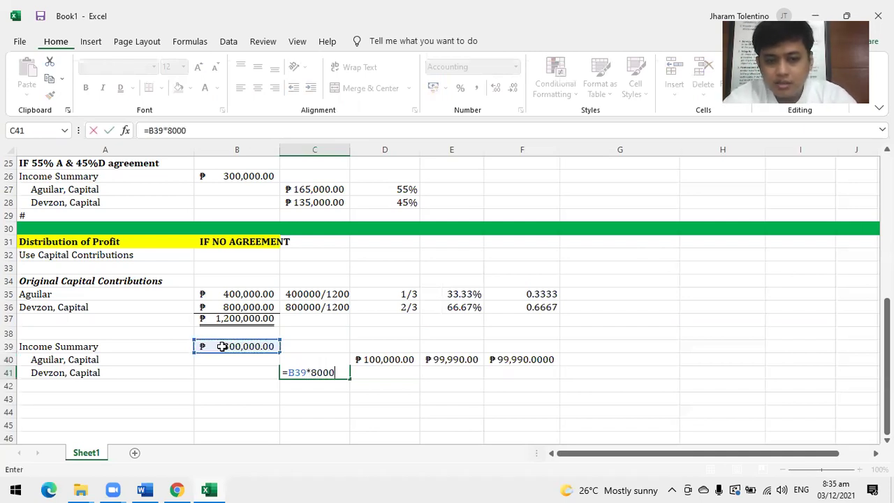
text(800000/1200000)
key(Return)
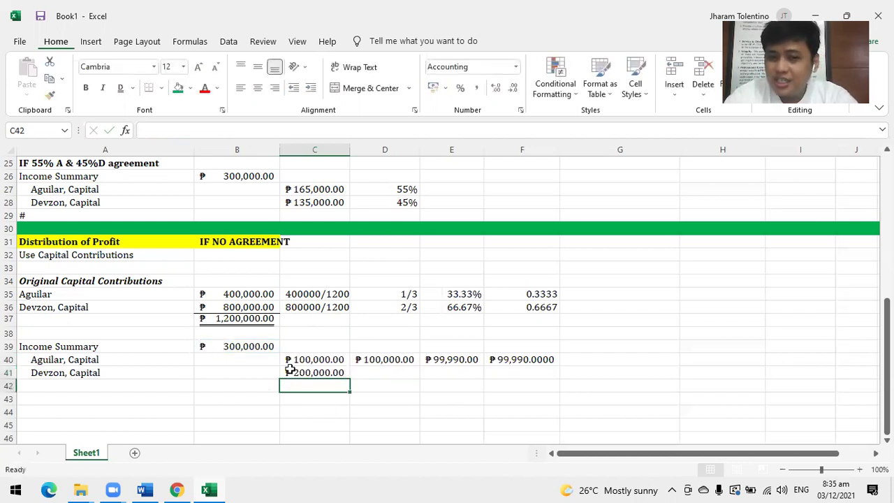
Put a # separator marker in A42 below the distribution entry.
click(32, 387)
text(#)
key(Return)
key(Return)
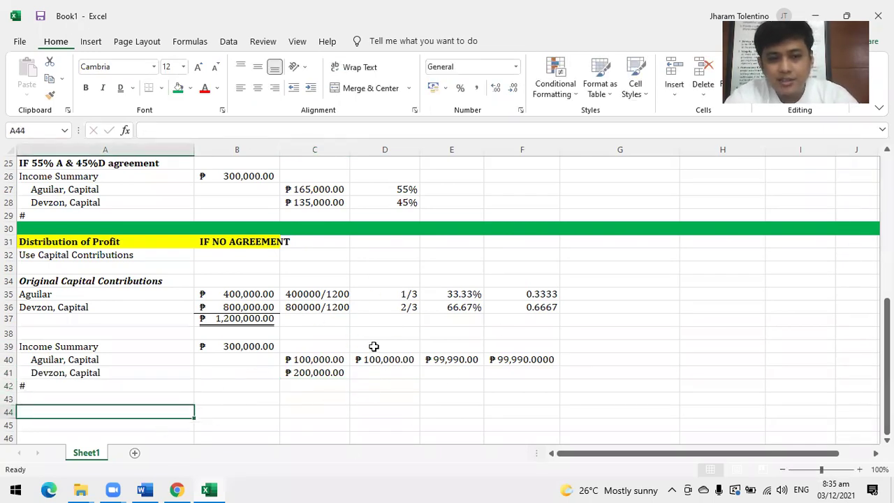
Make the Use Capital Contributions label in A32 bold with a yellow fill.
click(85, 258)
click(85, 87)
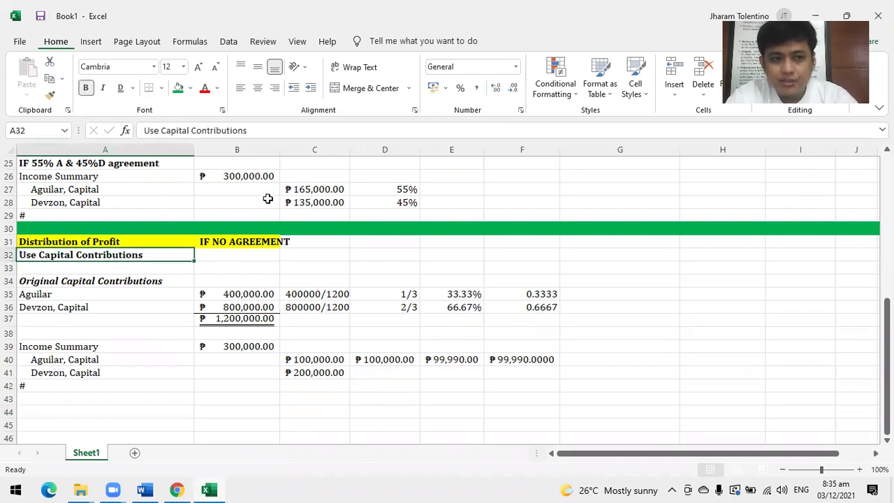
click(190, 88)
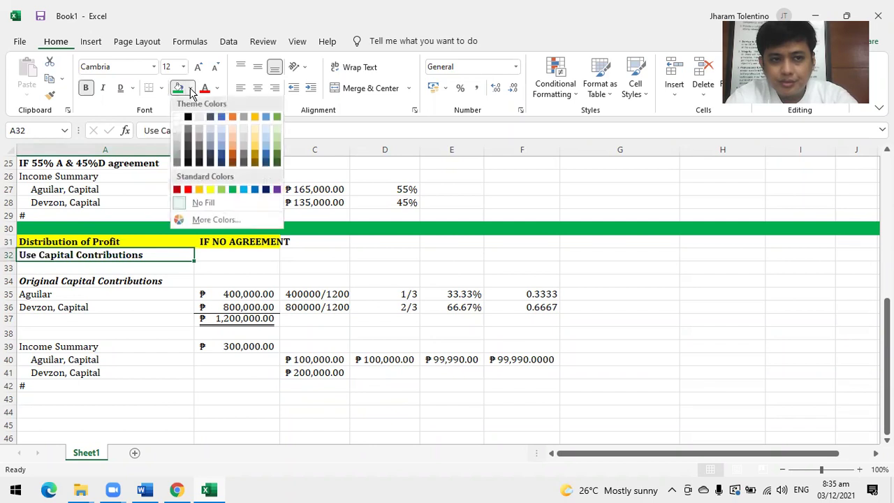
click(211, 193)
Select the whole of row 43 and bring up its Fill Color choices.
click(175, 411)
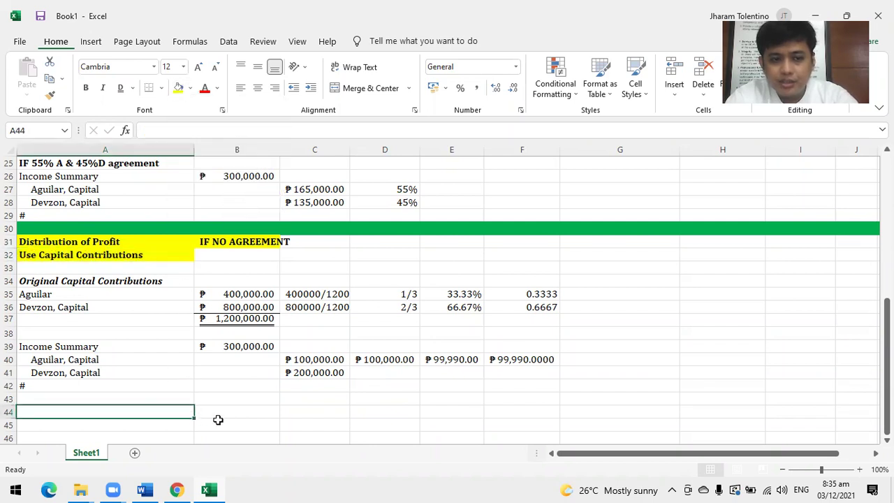
scroll(226, 422, down, 2)
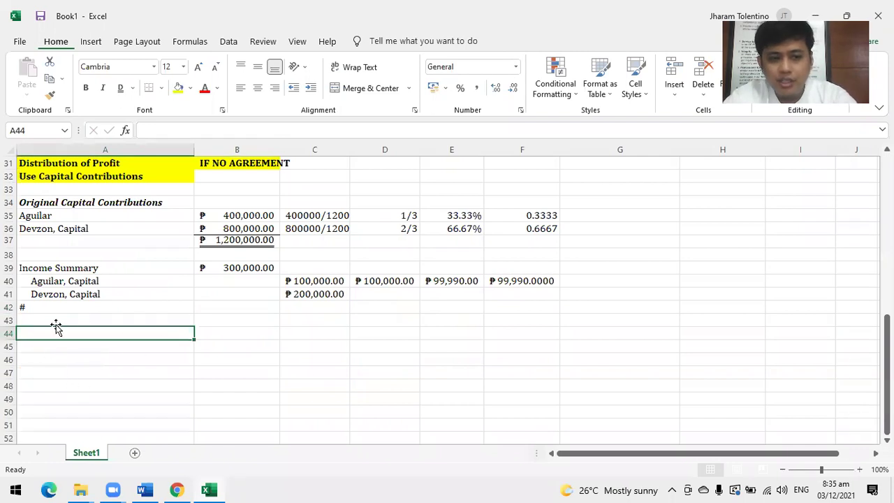
click(8, 320)
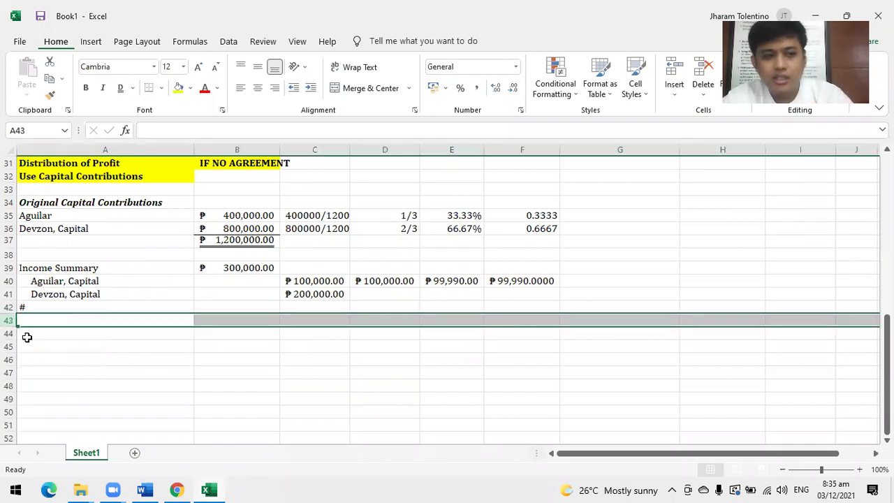
click(190, 88)
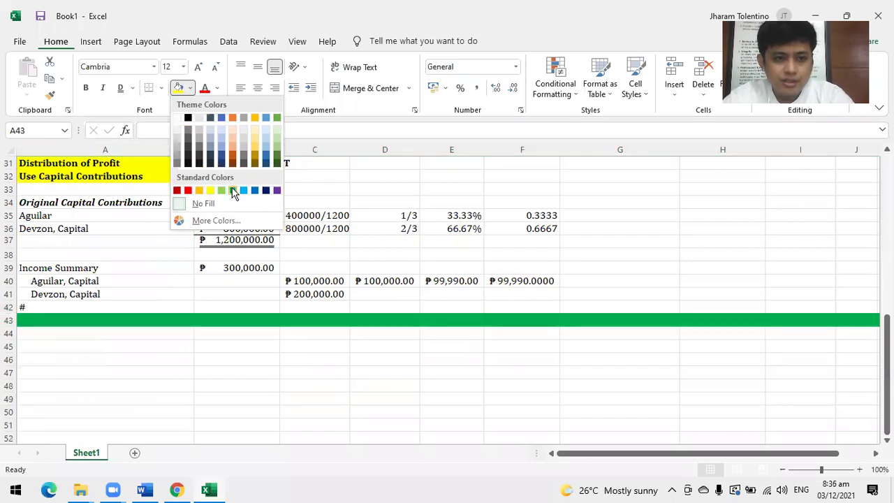
Type the heading 'Ending Capital Contributions' in A44.
click(12, 345)
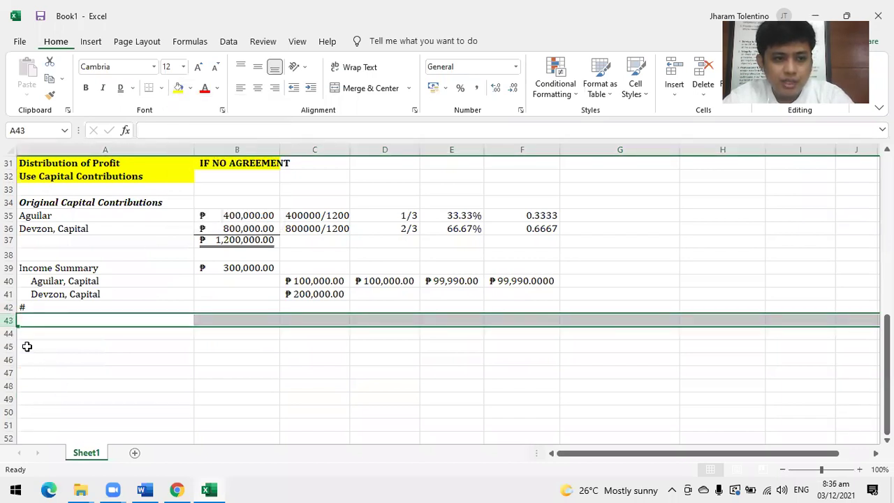
click(46, 342)
click(36, 331)
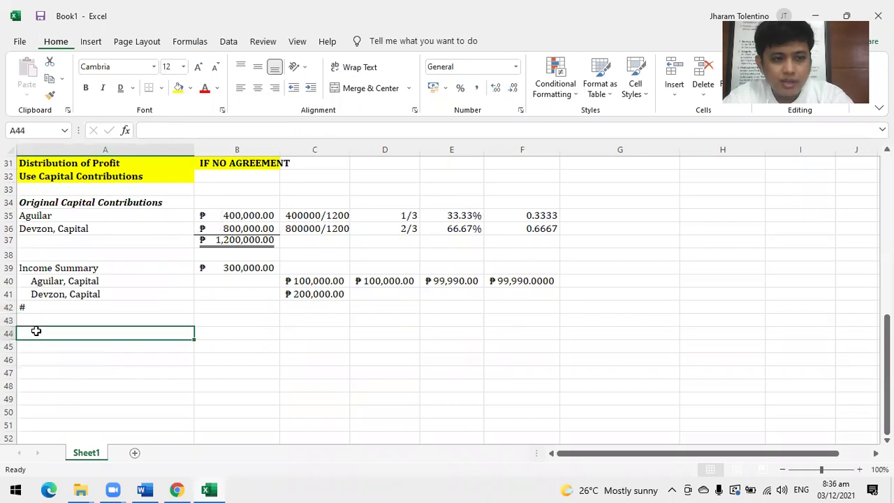
text(Ending Capit)
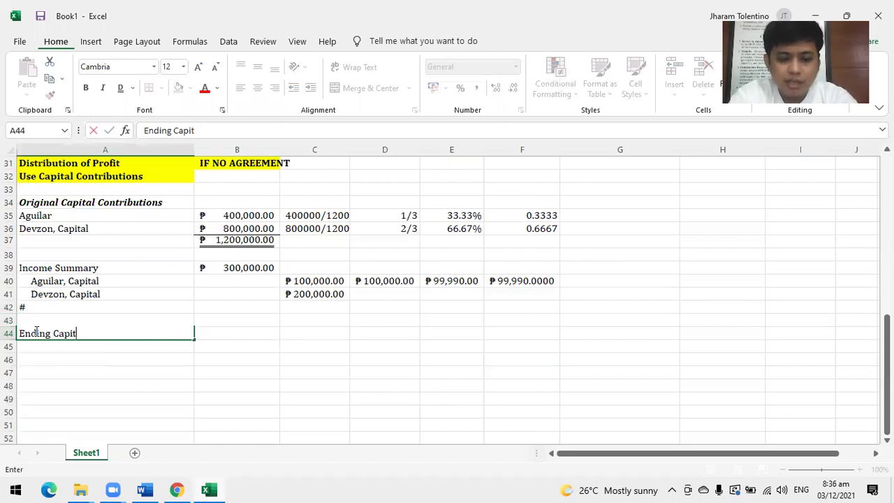
text(al Contribu)
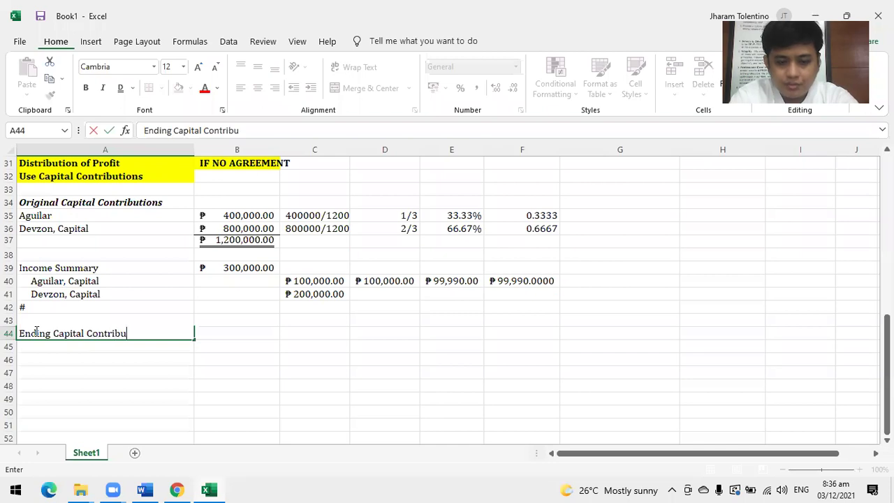
text(tions)
key(Return)
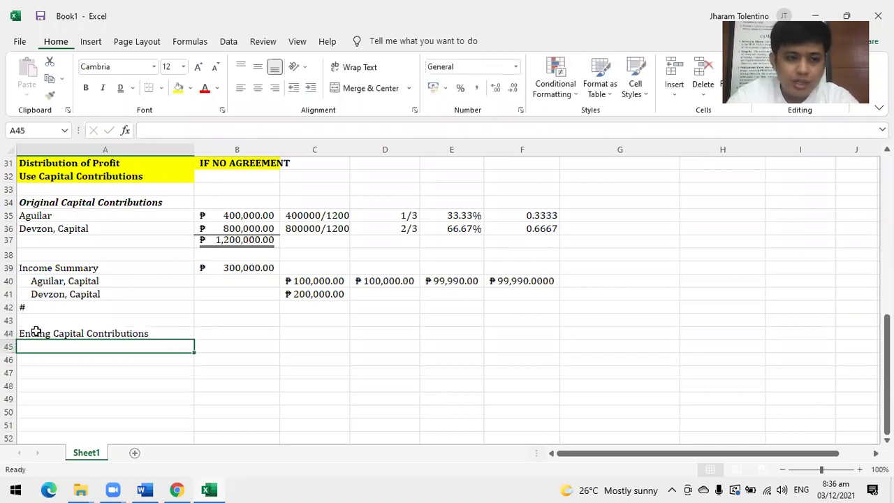
Copy the capital contributions block A35:B37 to A45:B47.
drag(61, 220, 246, 239)
key(ctrl+c)
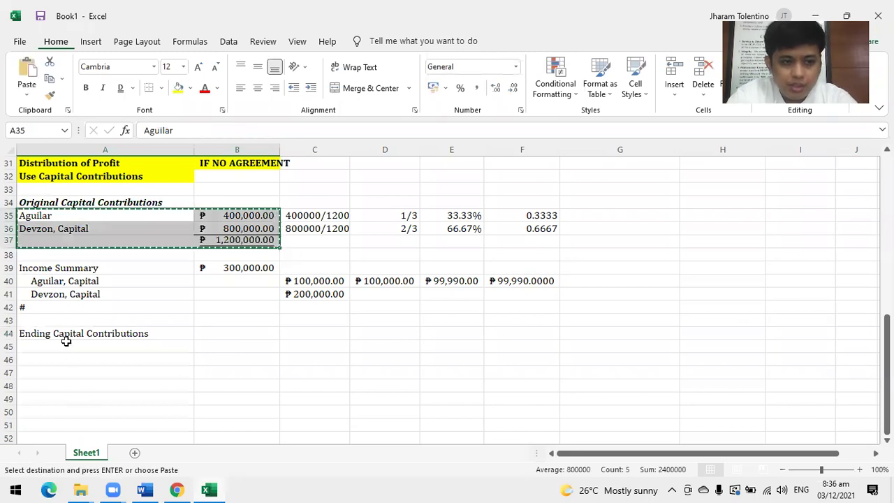
click(66, 341)
key(ctrl+v)
click(235, 347)
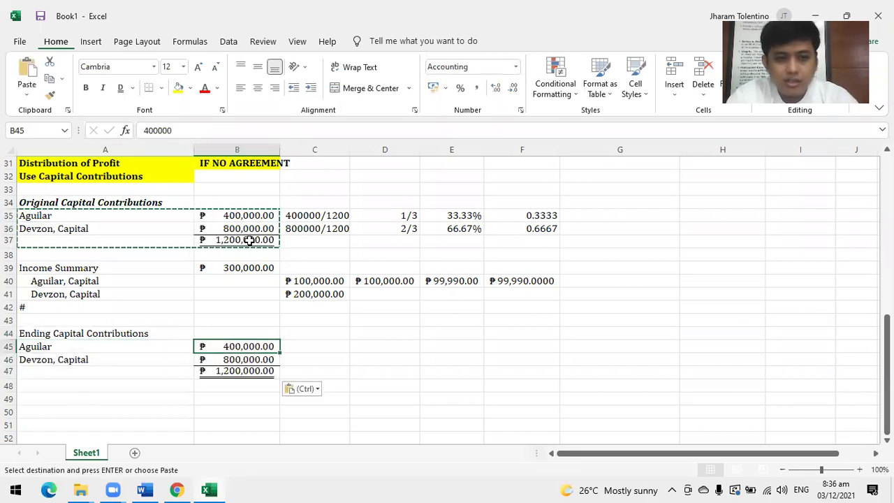
click(142, 130)
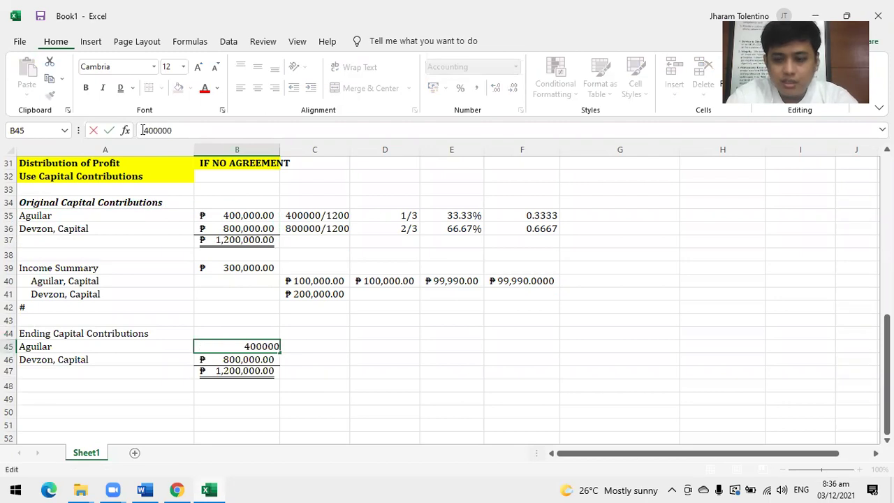
text(=)
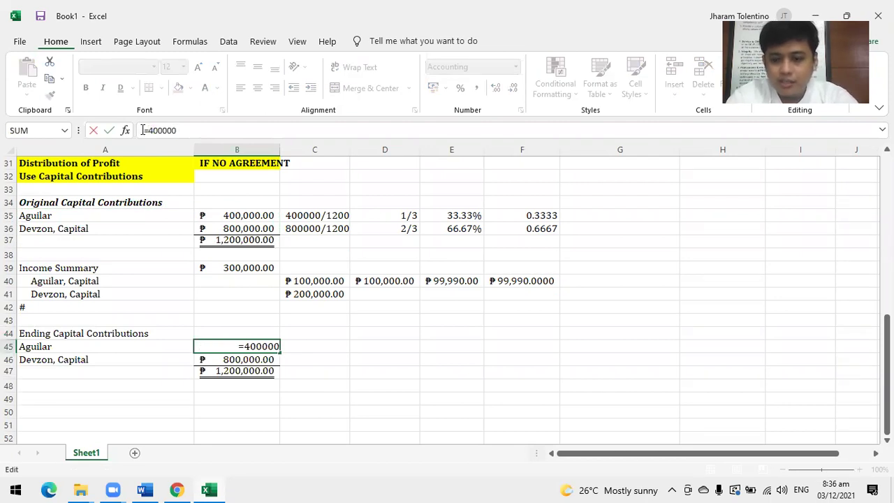
text(+100)
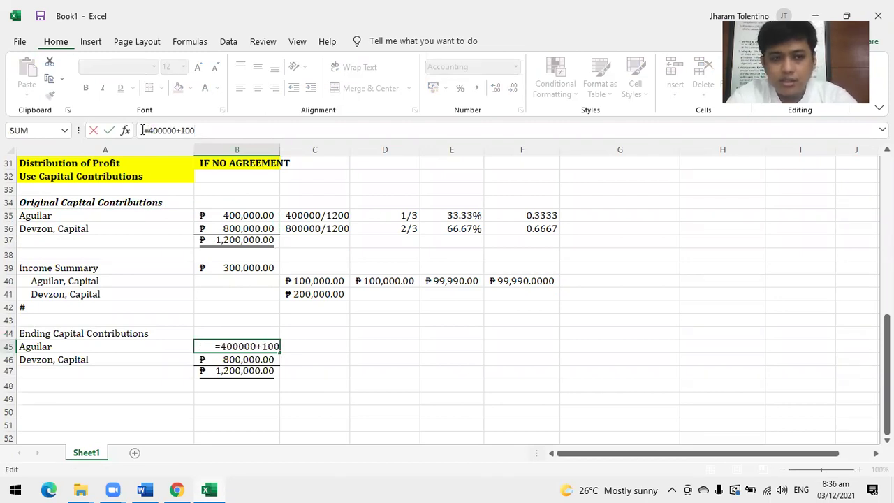
text(000)
key(Return)
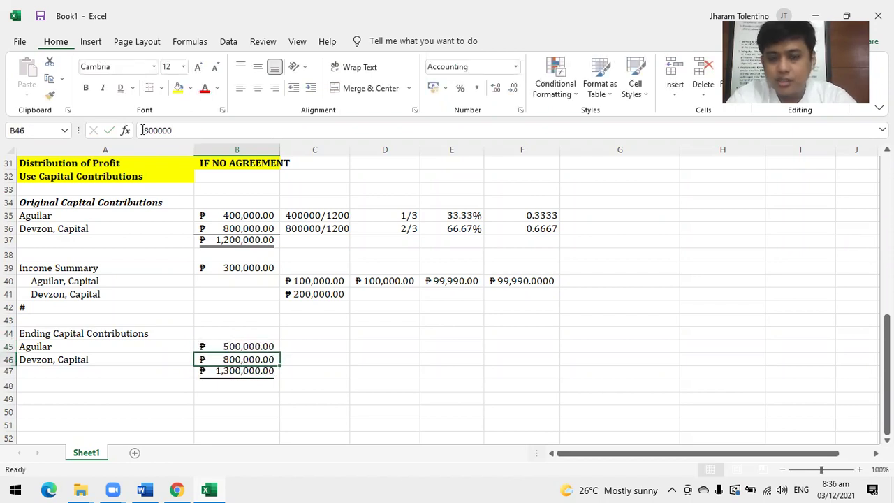
click(142, 130)
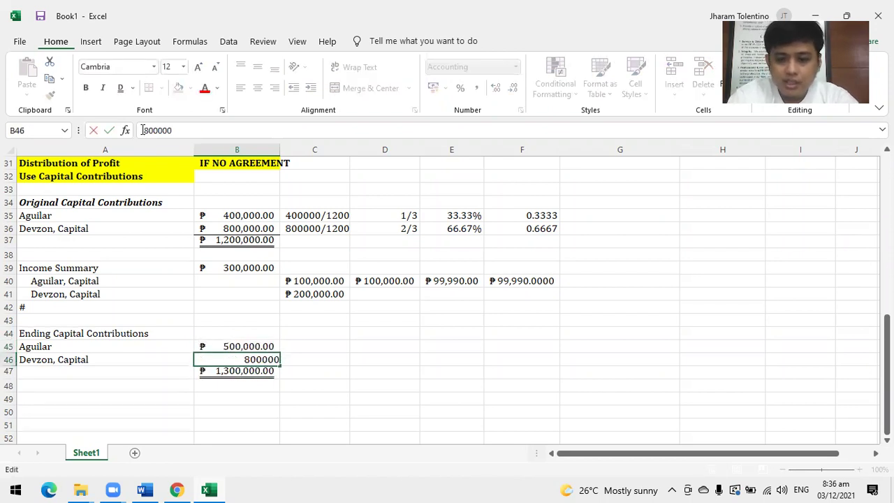
text(=)
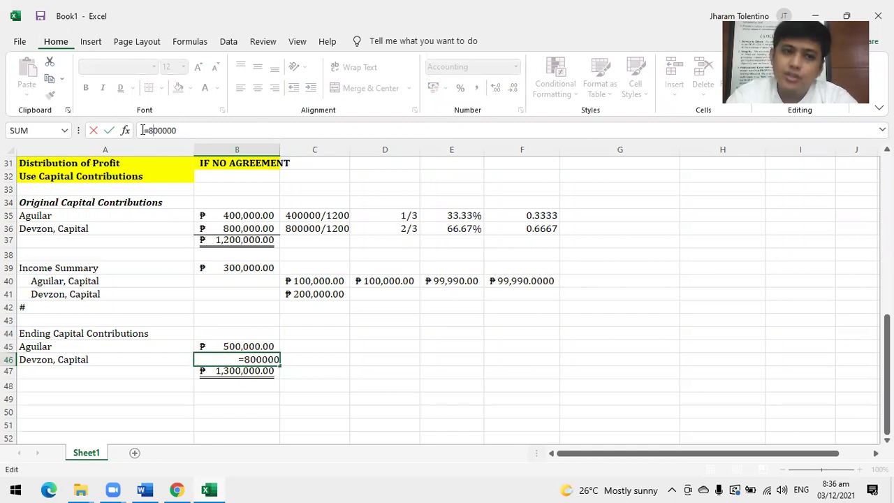
text(-50)
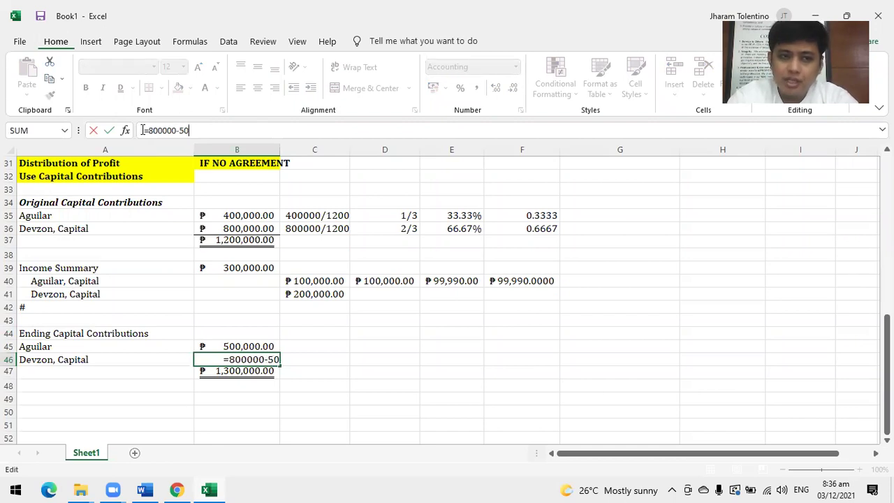
text(000)
key(Return)
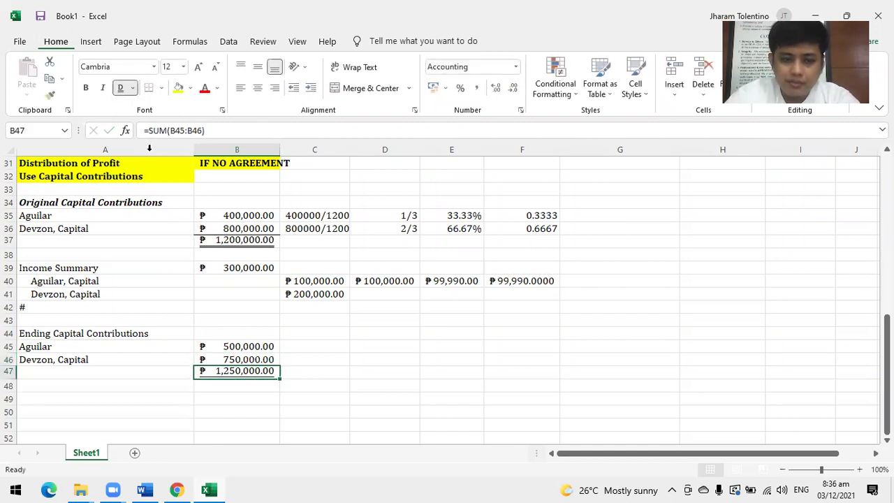
Copy the Income Summary entry A39:B41 to A49:B51 below the ending capital.
scroll(233, 377, down, 2)
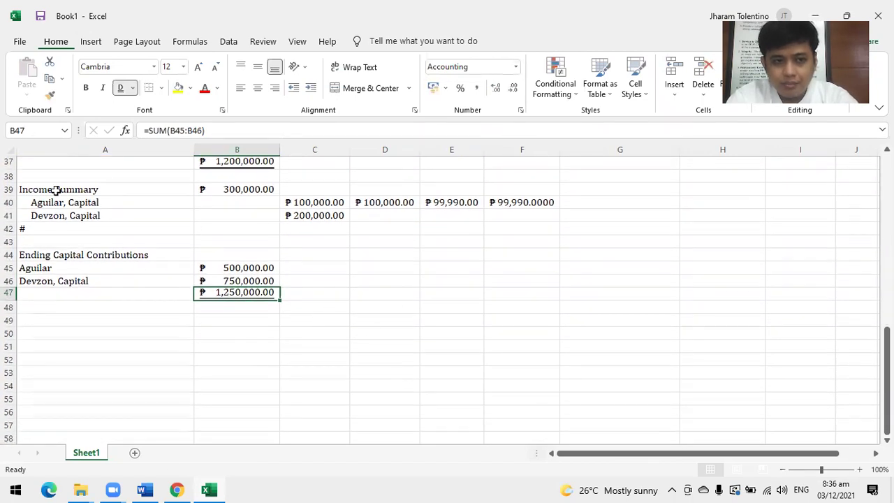
drag(56, 190, 220, 209)
key(ctrl+c)
click(52, 320)
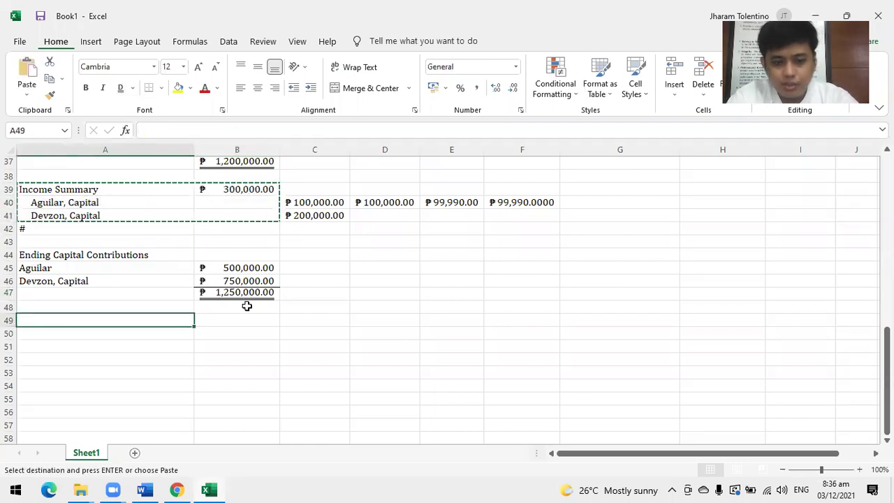
key(ctrl+v)
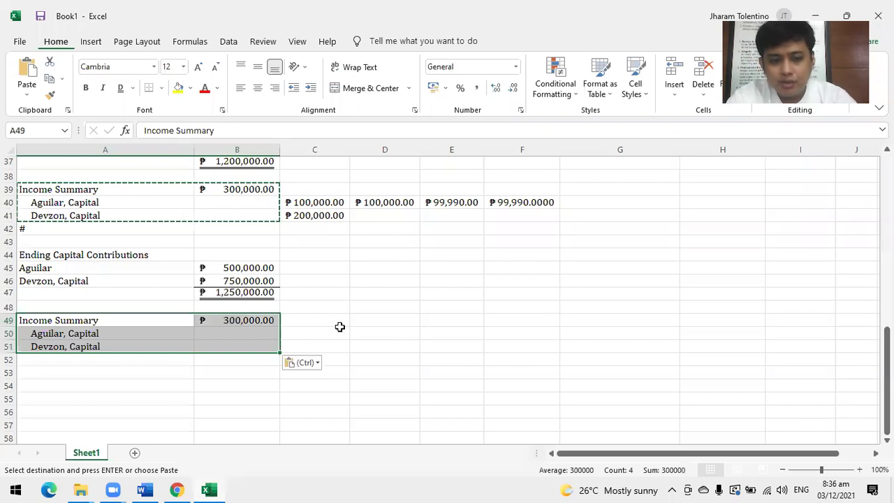
Enter =B49*5/12.5 in C50 and =B49*7.5/12.5 in C51 for ₱120,000.00 and ₱180,000.00.
click(311, 333)
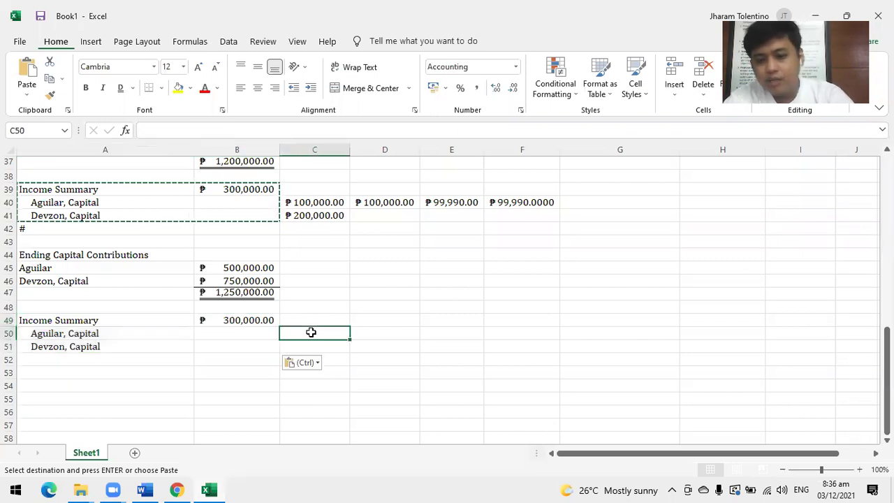
text(=)
click(269, 321)
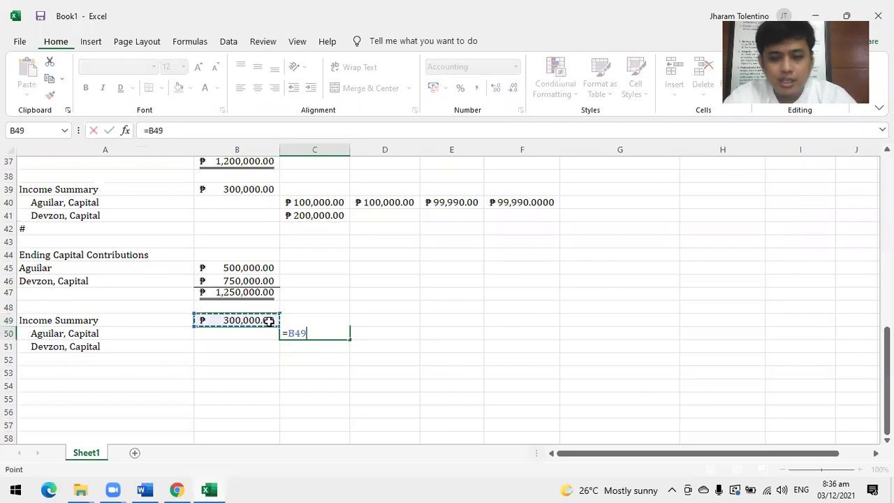
text(*)
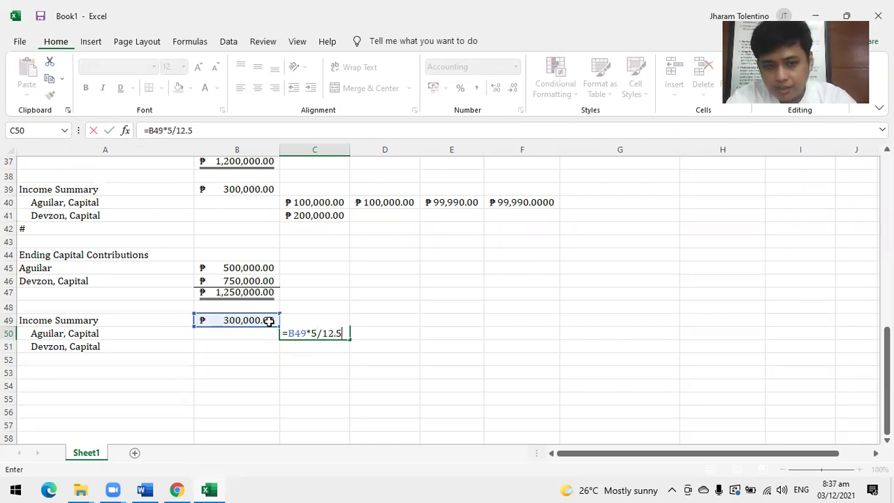
text(5/12.5)
key(Return)
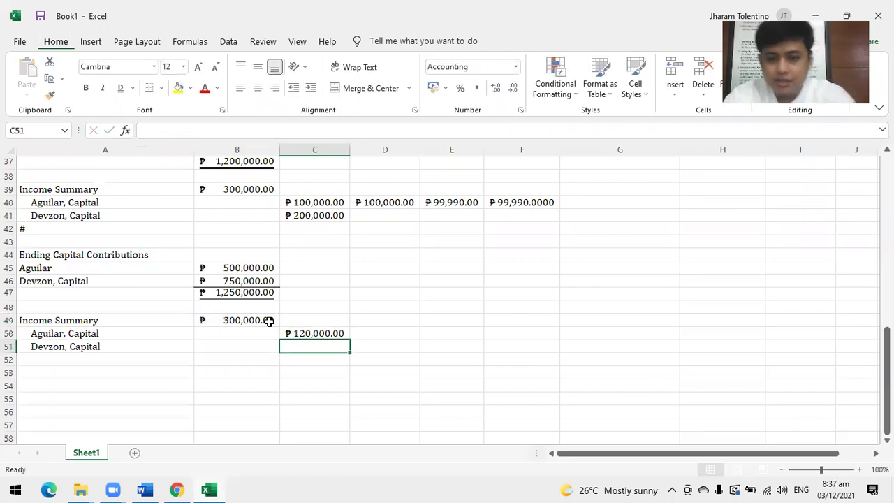
text(=)
click(269, 320)
text(*)
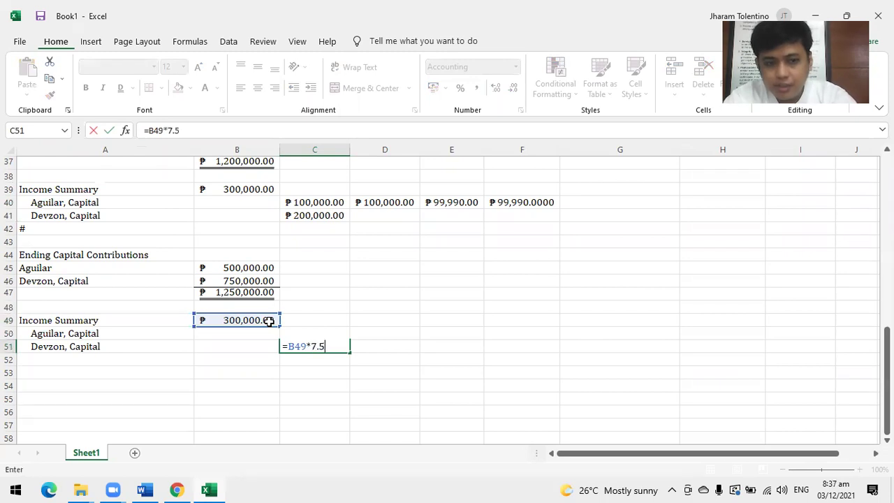
text(7.5/12.5)
key(Return)
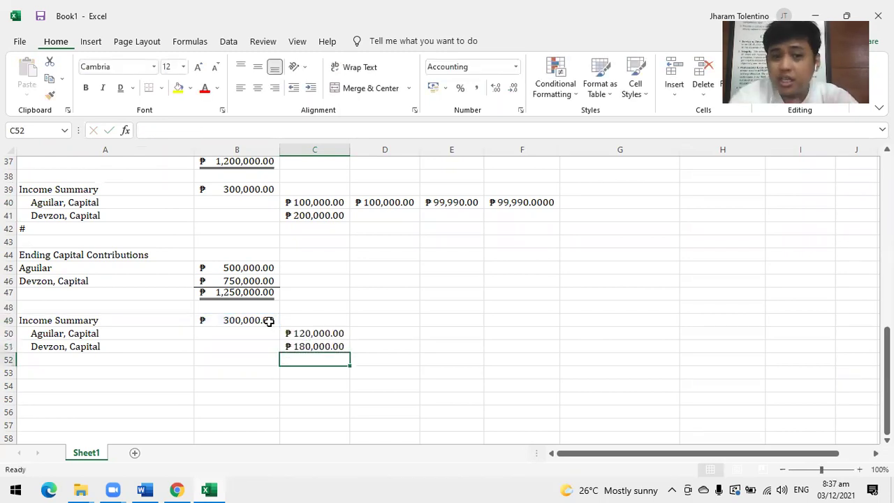
Make the Ending Capital Contributions heading in A44 bold and italic.
click(120, 259)
click(86, 88)
scroll(114, 329, up, 2)
click(103, 87)
scroll(397, 378, down, 2)
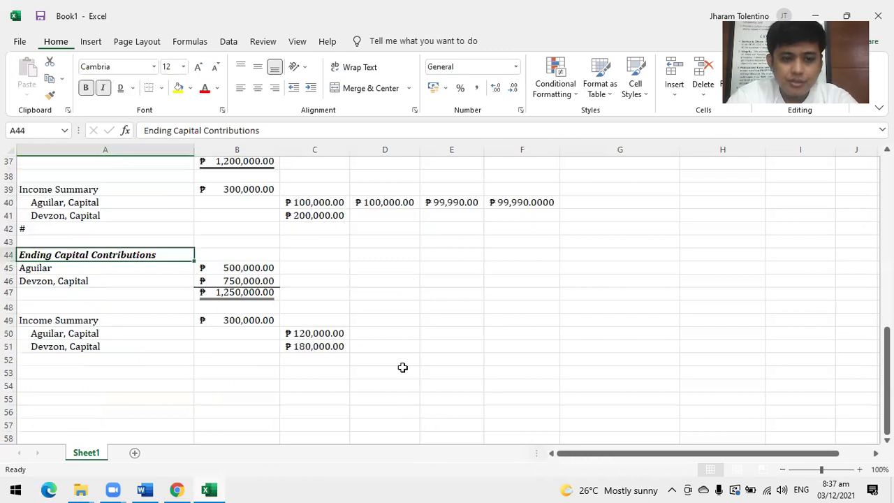
Put a # separator marker in A52 beneath the closing entry.
click(48, 364)
text(#)
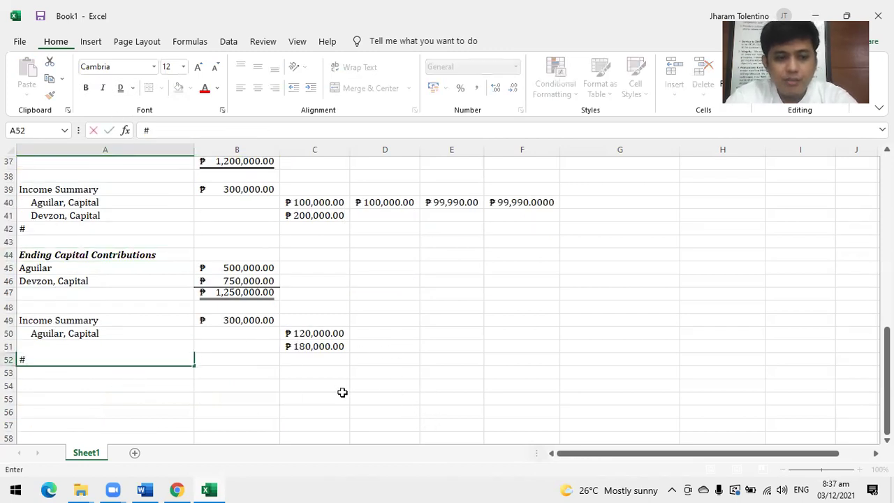
click(343, 392)
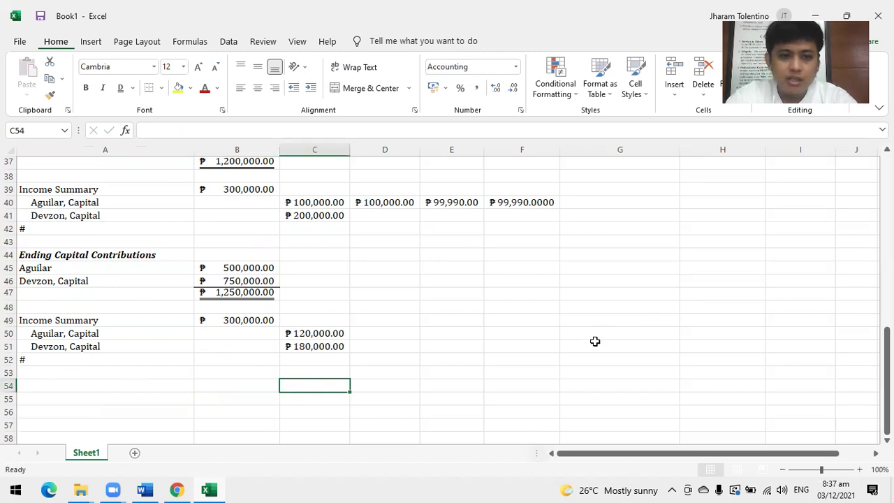
scroll(236, 327, up, 2)
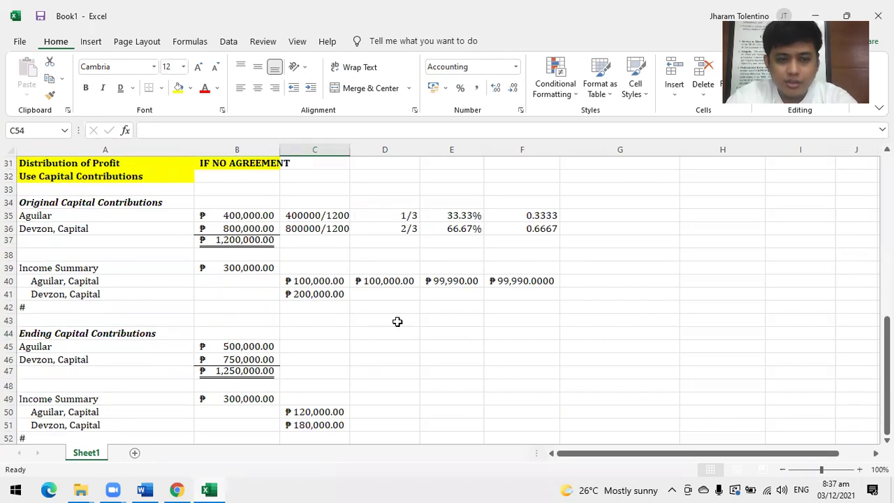
scroll(398, 321, down, 1)
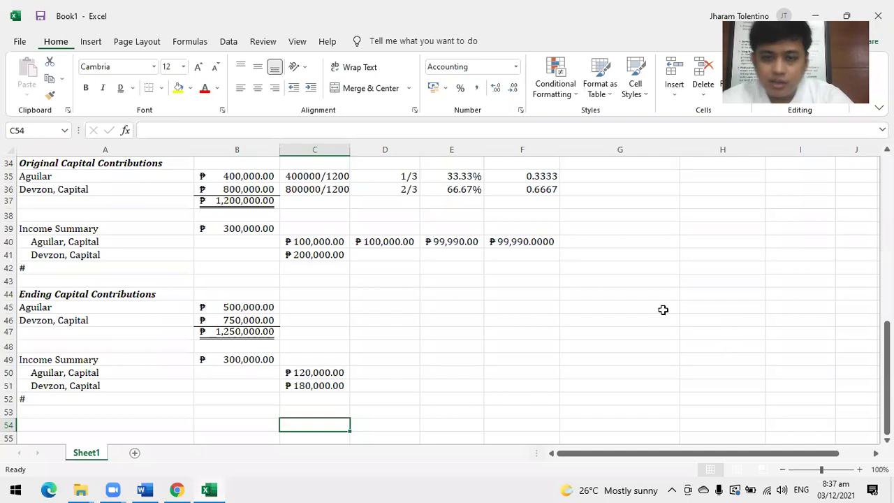
scroll(678, 308, up, 1)
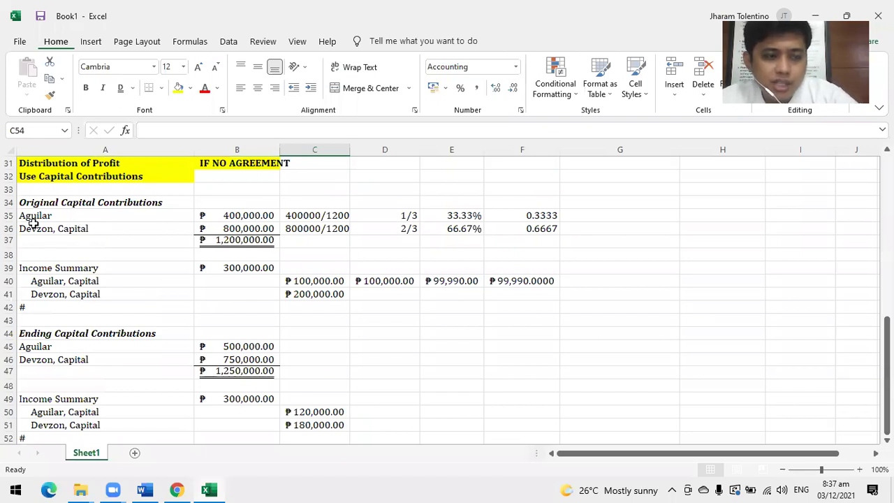
click(241, 216)
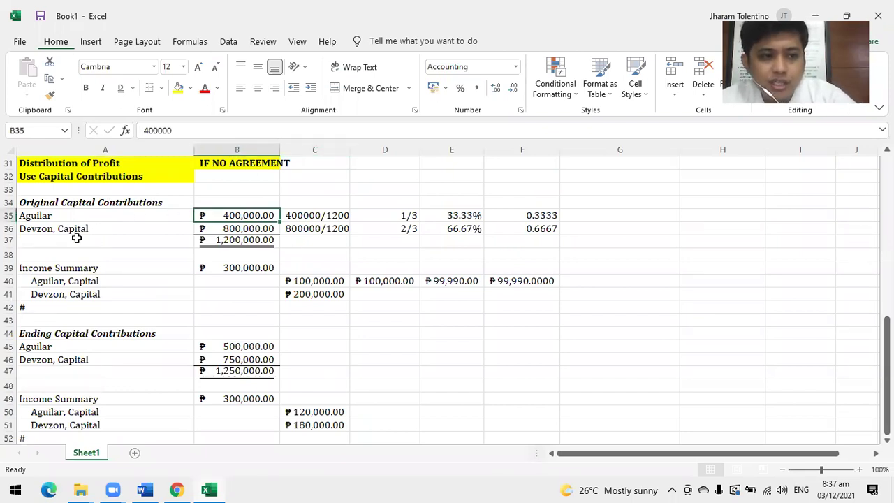
click(243, 231)
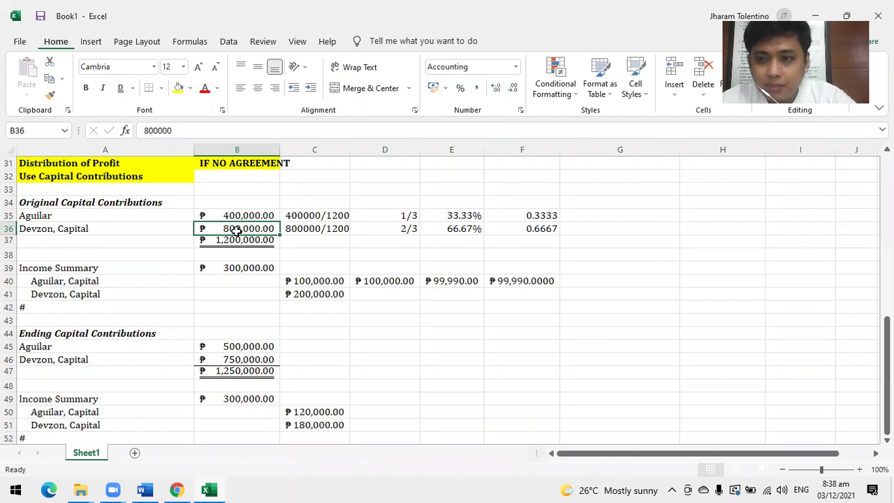
Enter 400000 in H35 and 800000 in H36 as side figures.
click(702, 215)
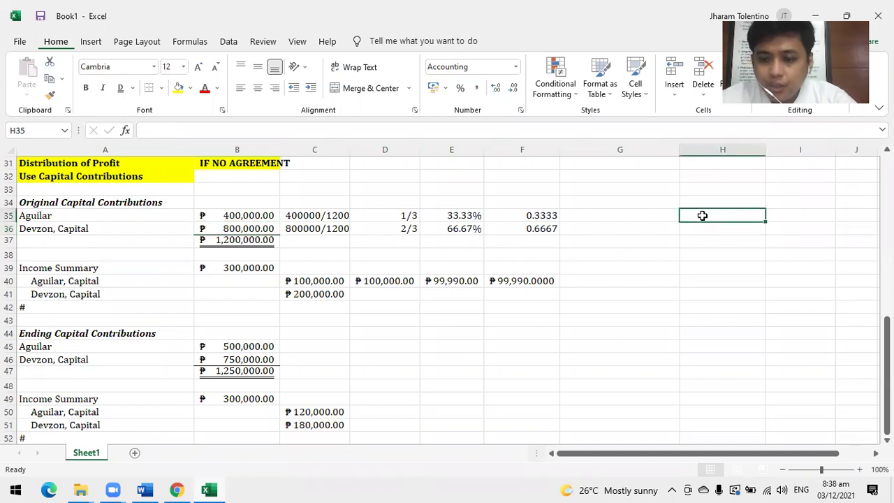
text(400000)
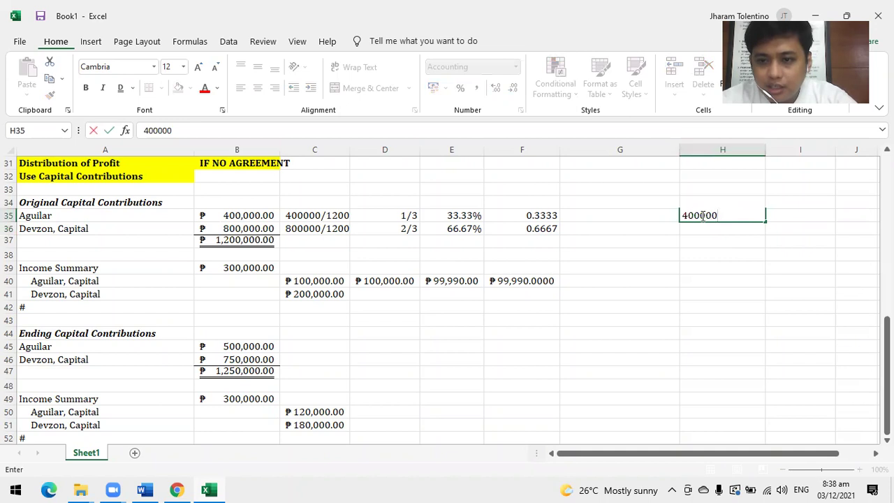
key(Return)
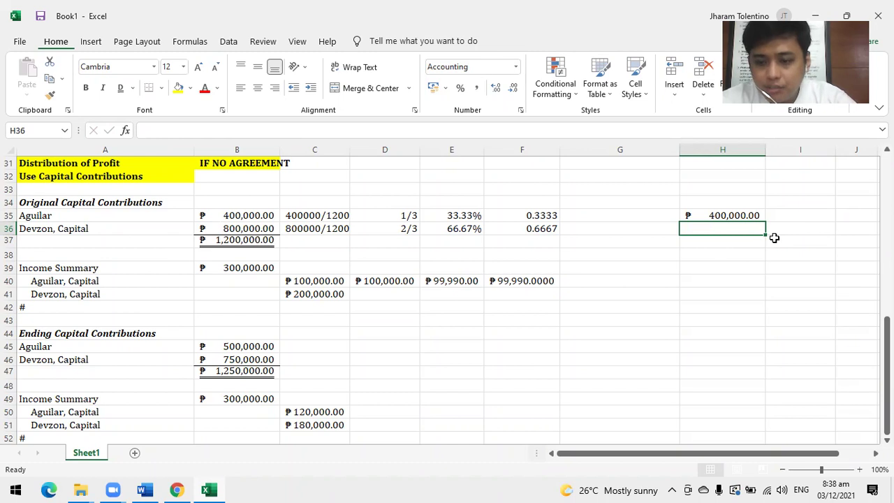
text(800000)
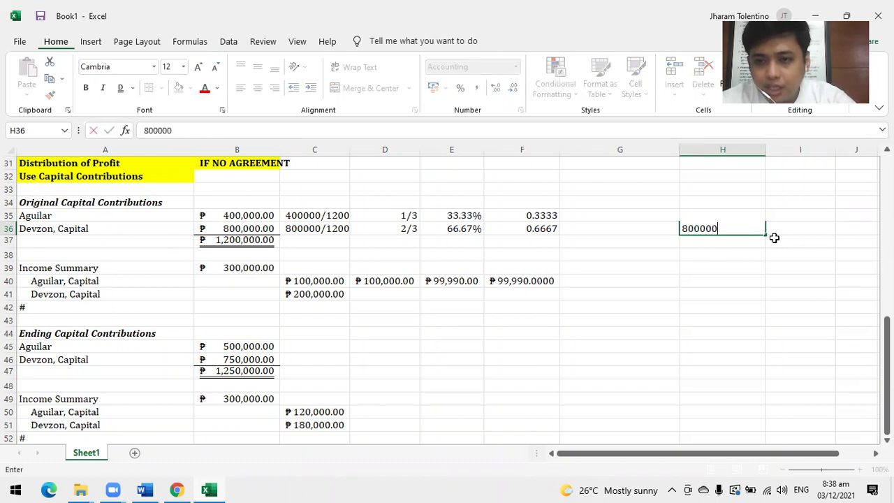
key(Return)
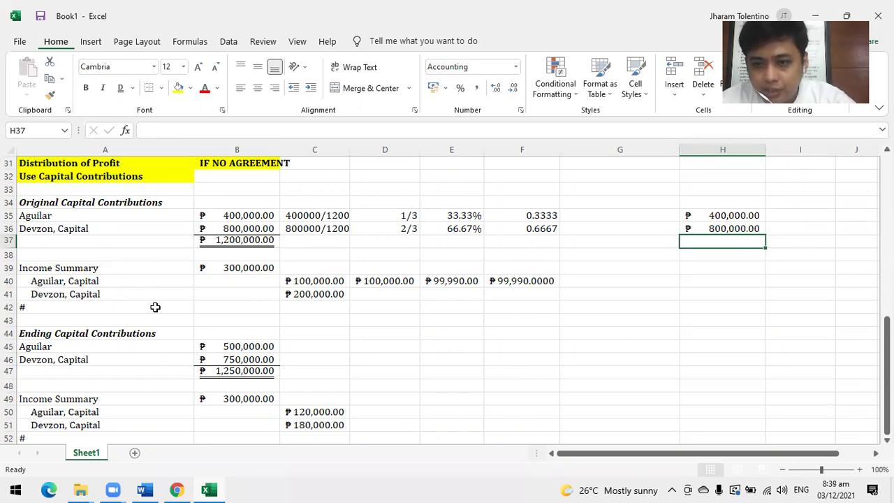
Enter 400000 in I35 and 300000 in I36, discarding a mistaken 500000.
click(793, 225)
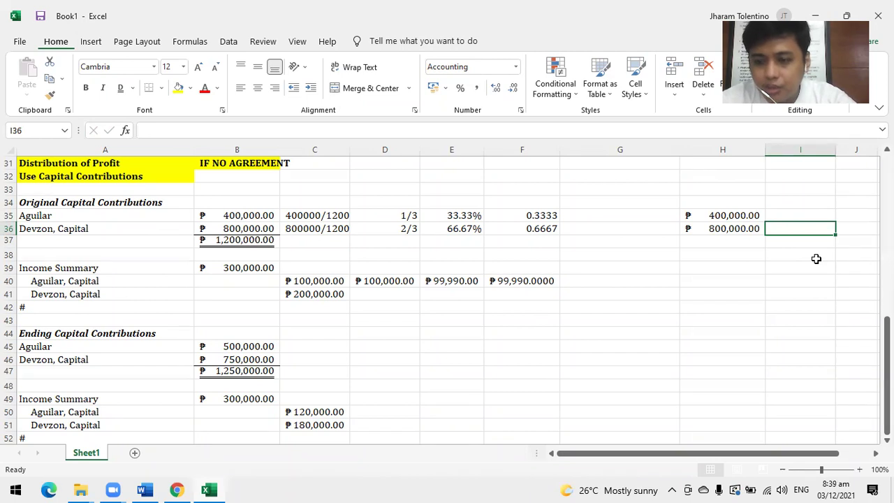
text(500000)
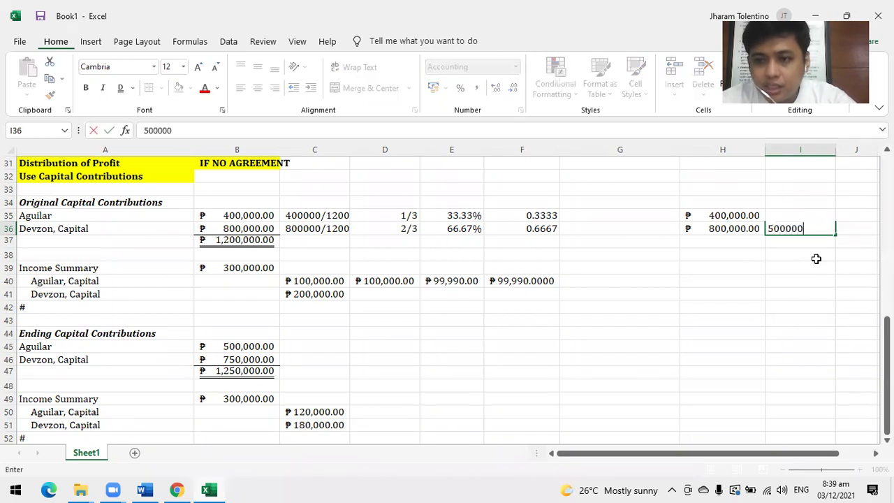
key(BackSpace)
key(BackSpace)
key(BackSpace)
key(BackSpace)
key(BackSpace)
key(BackSpace)
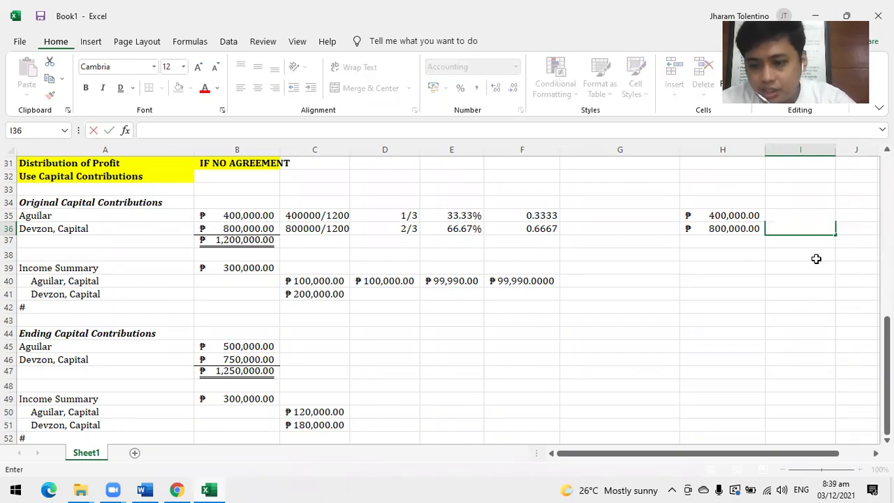
key(Escape)
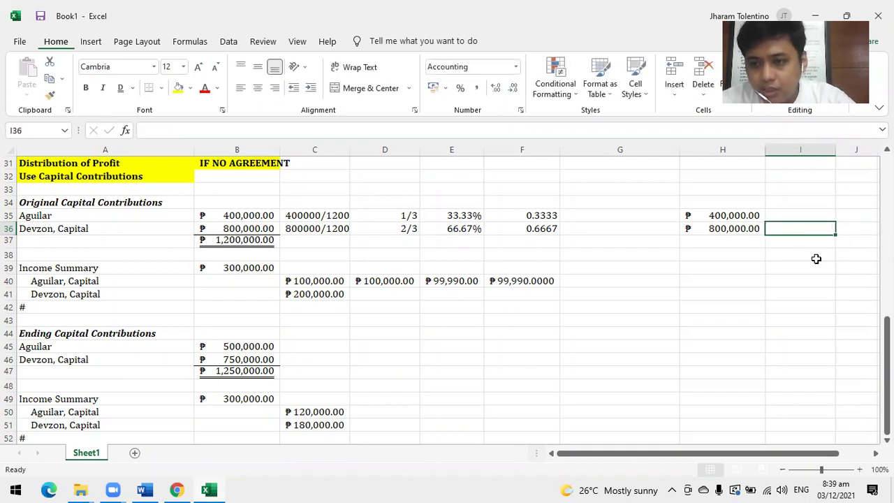
key(Up)
text(400000)
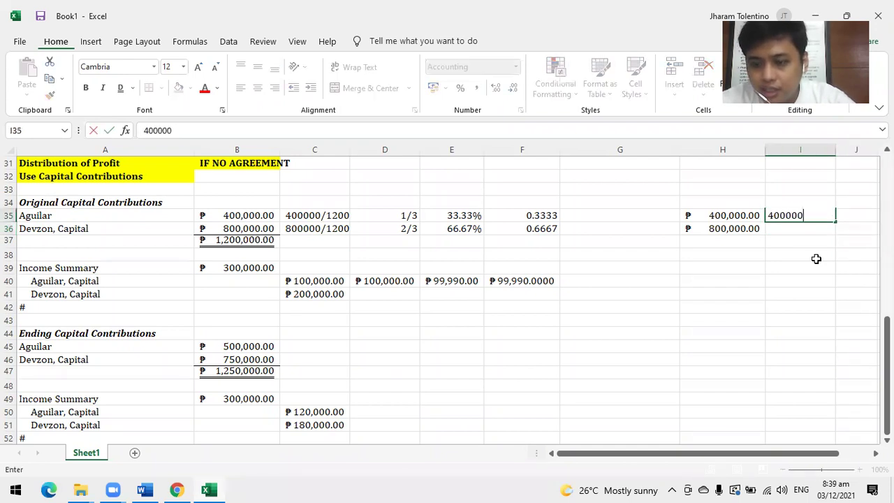
key(Return)
text(300)
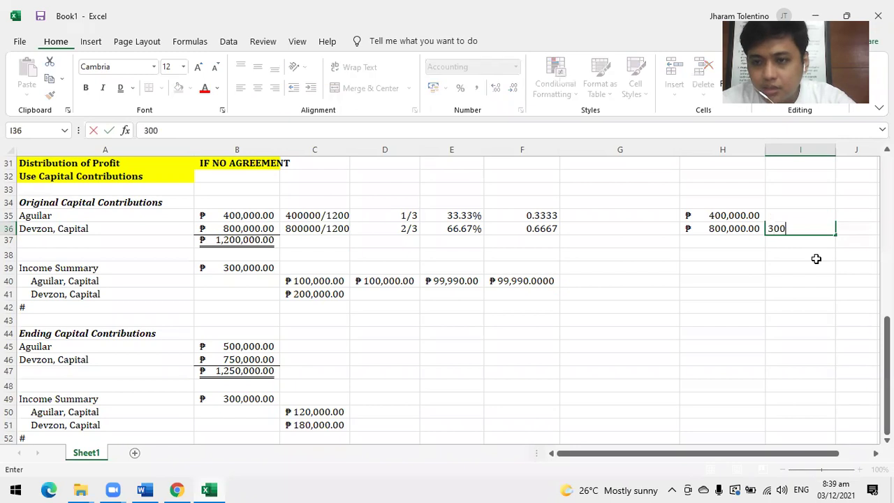
text(000)
key(Return)
key(Up)
key(shift+Up)
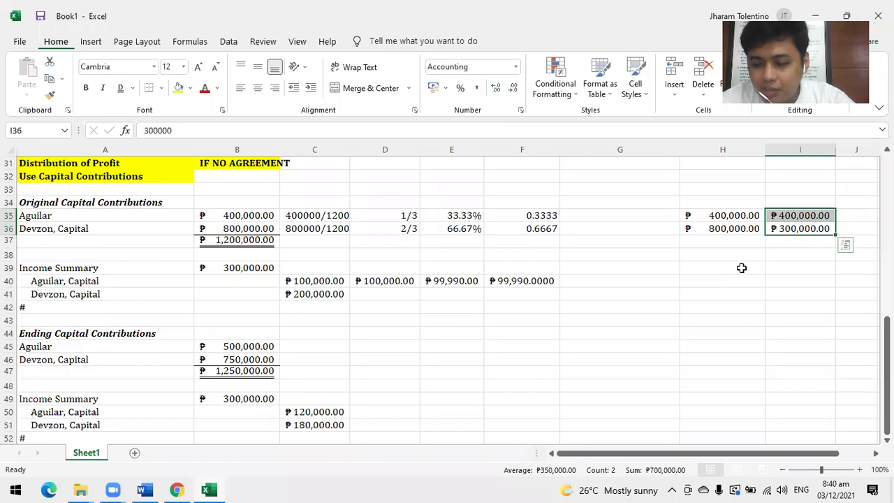
Select the side figures in H35:H36 and I35:I36 to check their ₱1,200,000 and ₱700,000 totals.
click(734, 228)
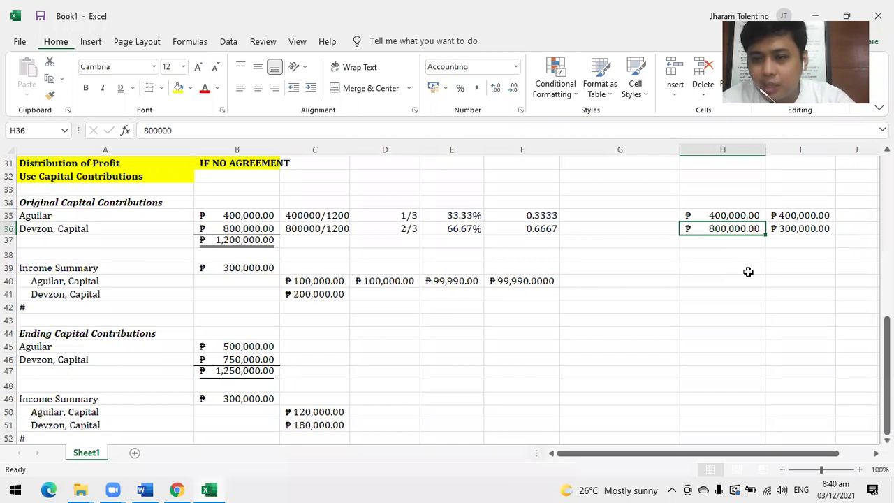
drag(741, 215, 738, 230)
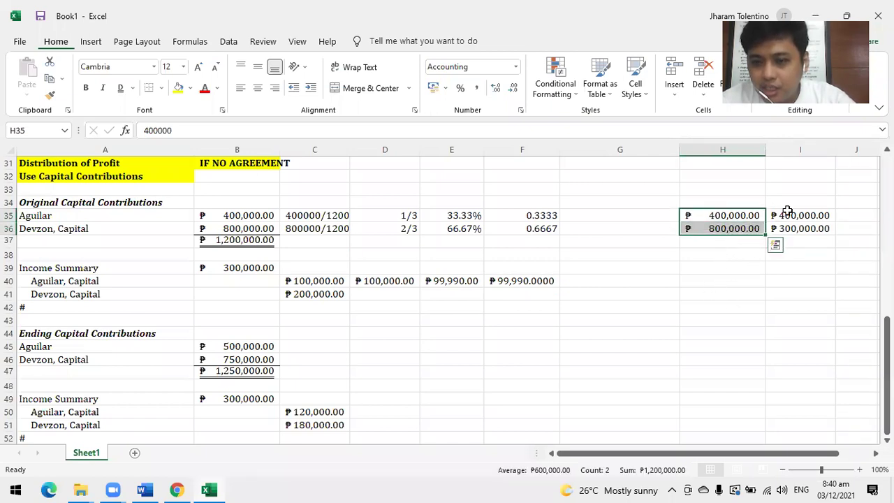
drag(790, 213, 796, 239)
click(741, 228)
click(783, 229)
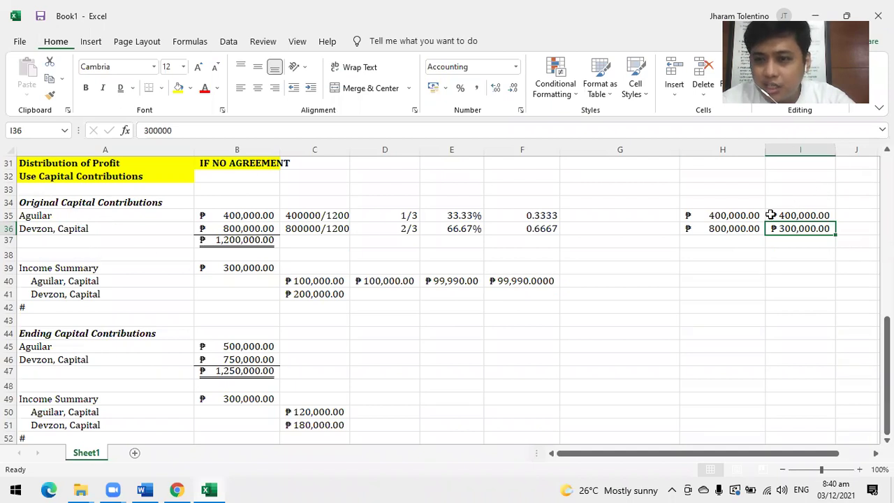
click(775, 215)
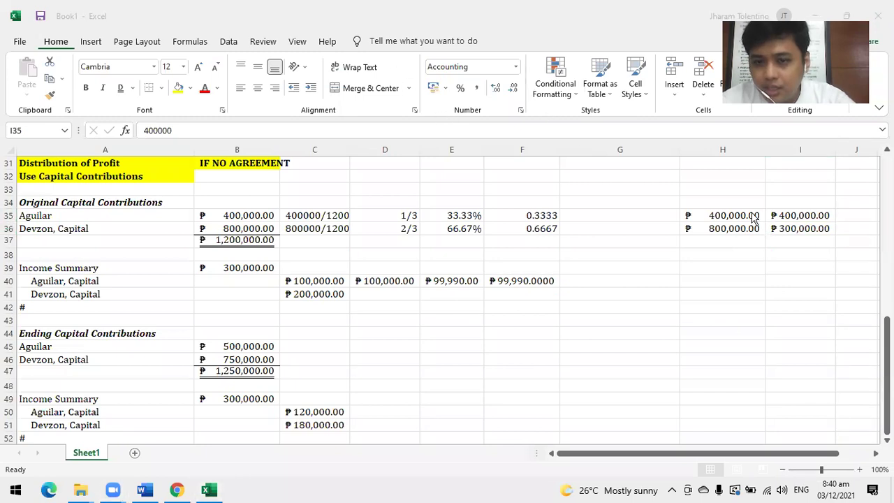
click(796, 219)
click(713, 211)
drag(795, 219, 787, 236)
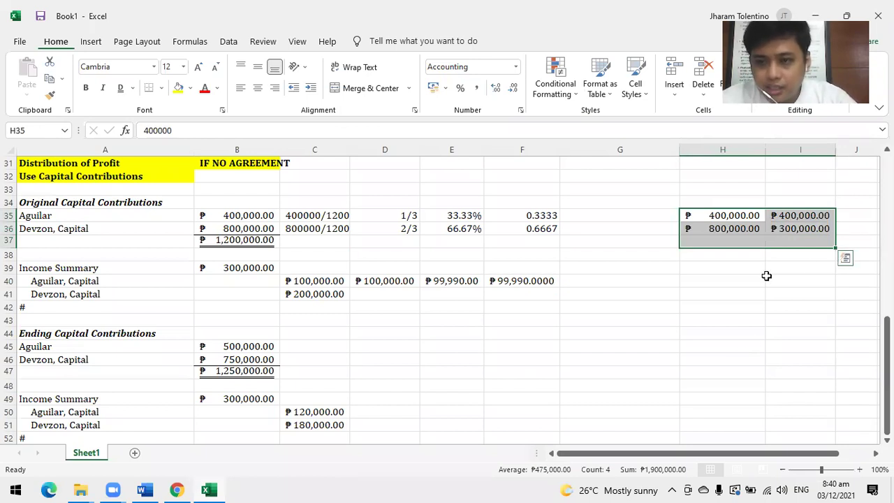
Clear I35:I36 and move the H35:H36 amounts beside the ending capital rows.
drag(793, 218, 787, 235)
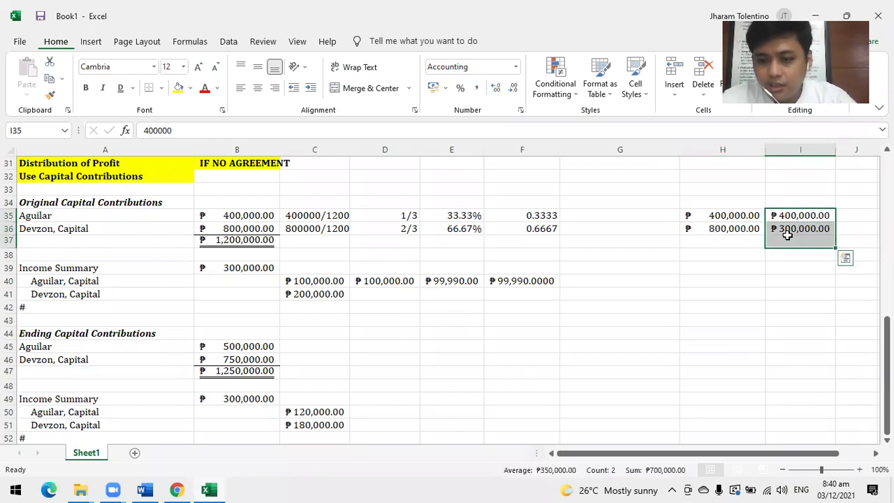
key(Delete)
drag(740, 217, 724, 230)
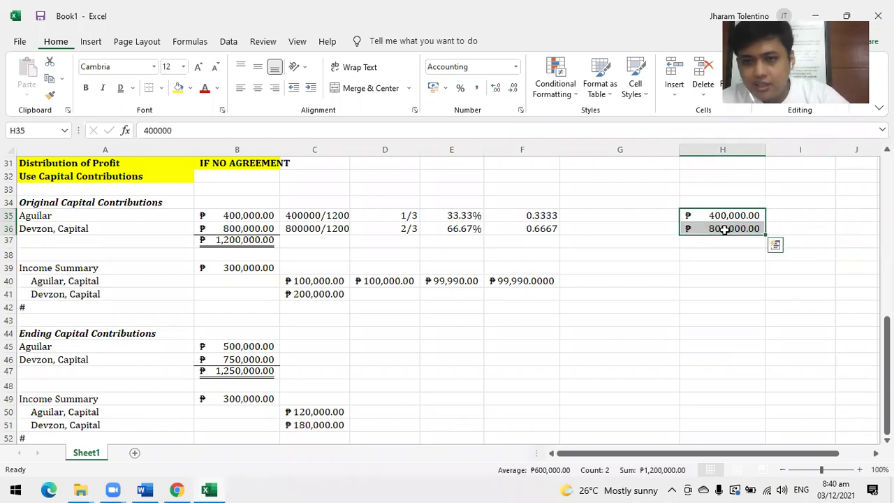
key(ctrl+c)
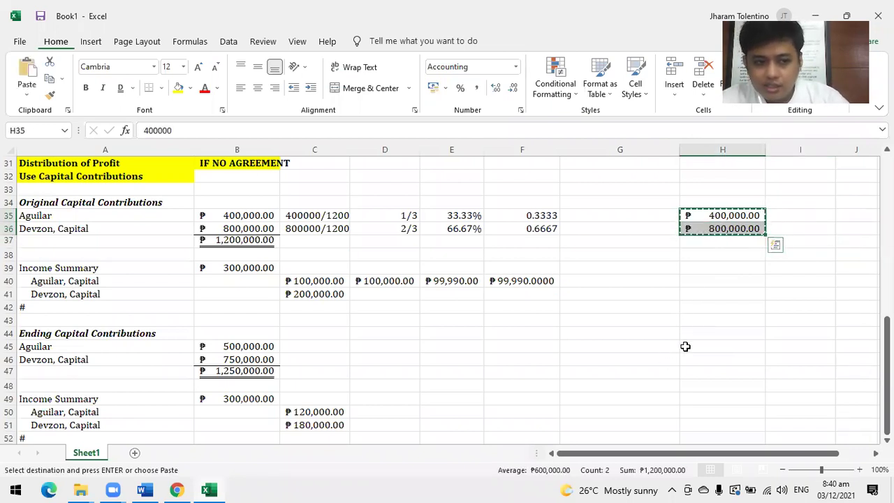
click(703, 344)
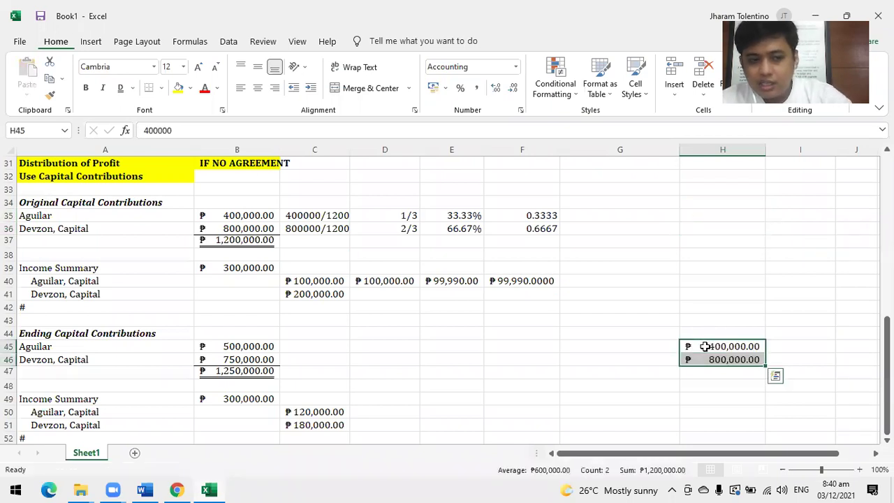
scroll(706, 347, down, 1)
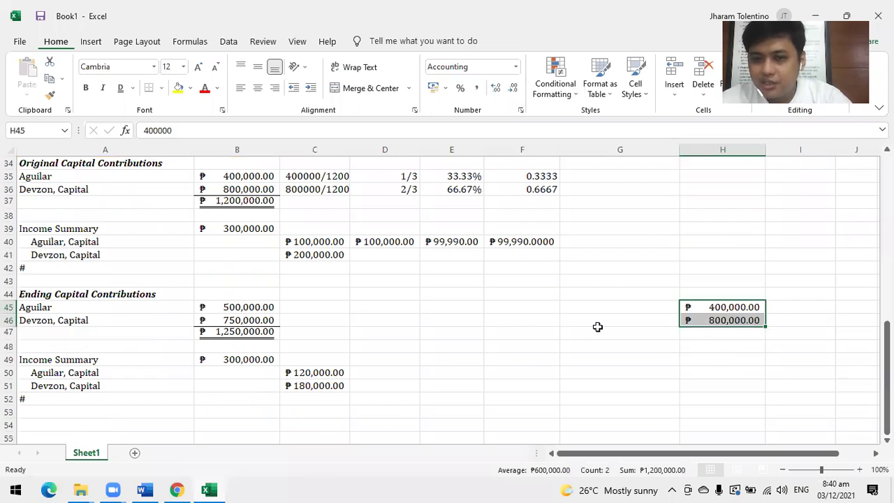
Replace H46's 800,000 with 400000, then with =400000+800000 for ₱1,200,000.00.
click(723, 307)
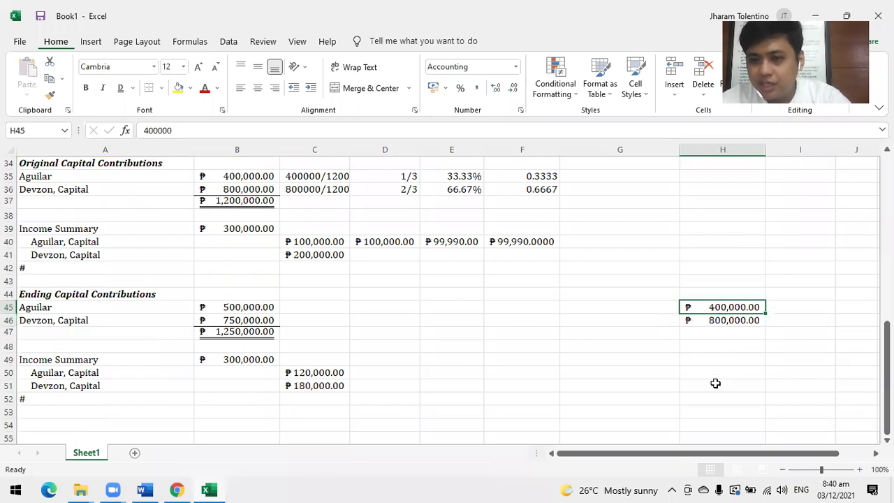
click(721, 320)
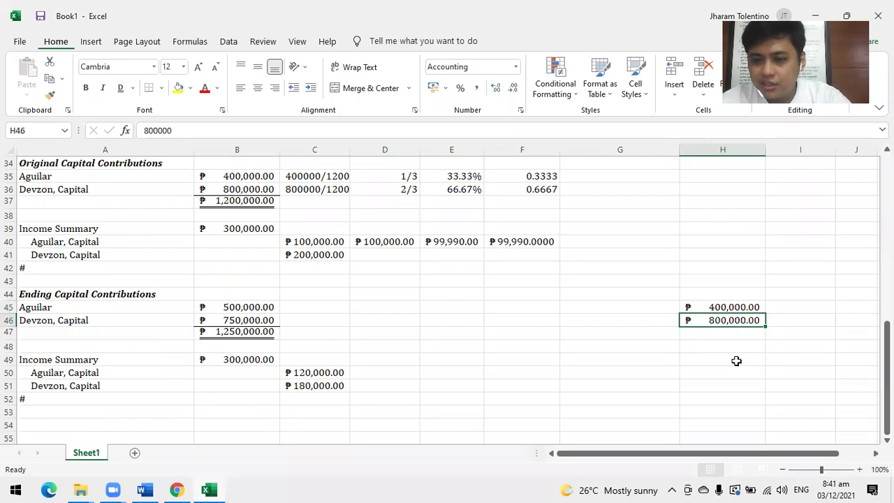
key(BackSpace)
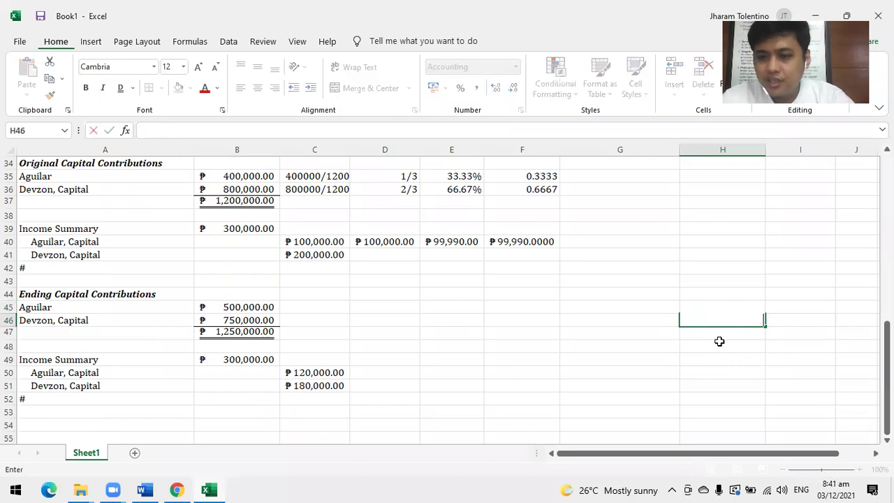
key(Return)
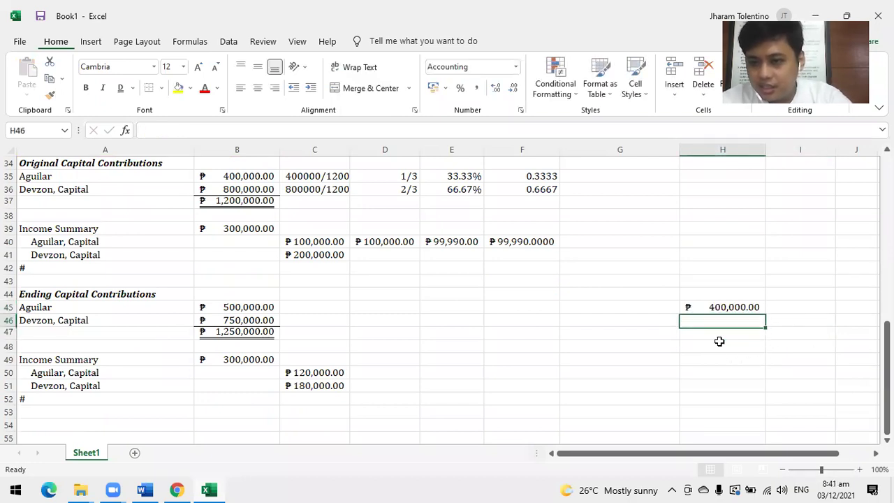
text(400000)
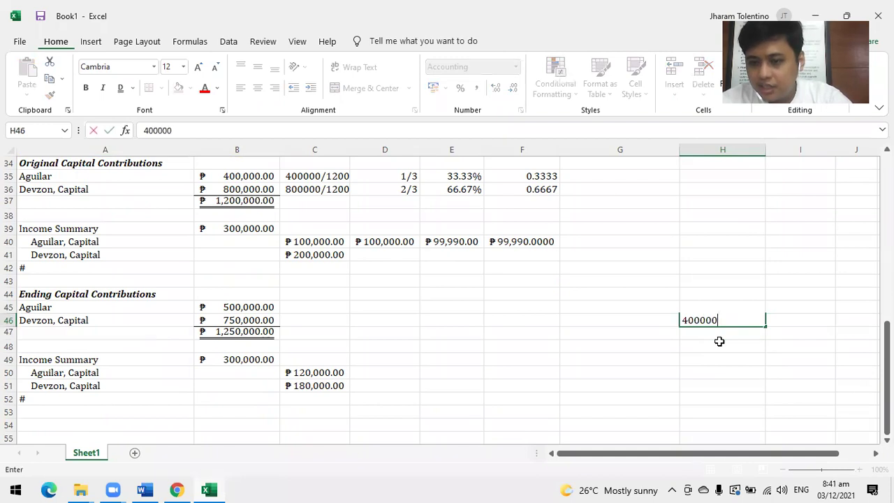
key(Return)
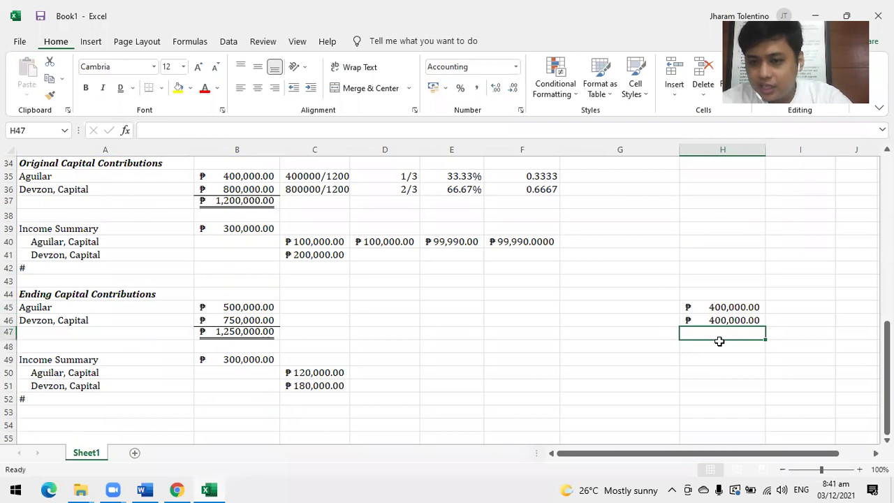
click(720, 341)
key(Up)
key(Up)
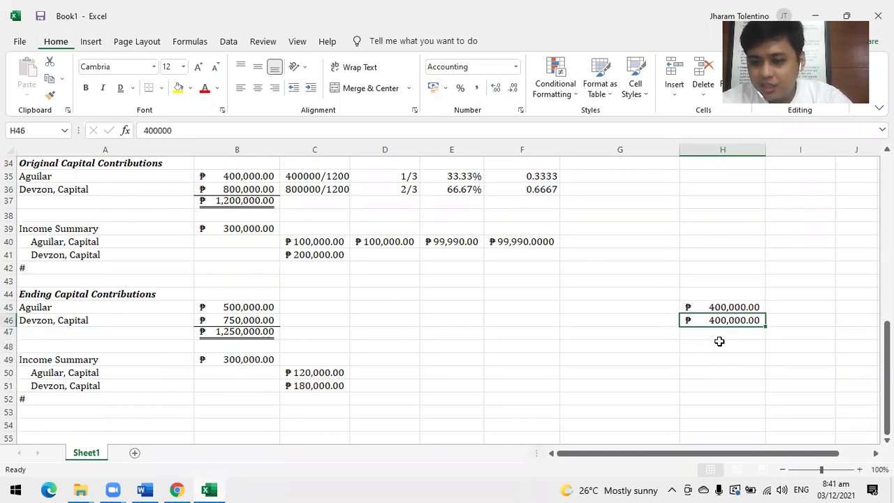
text(=)
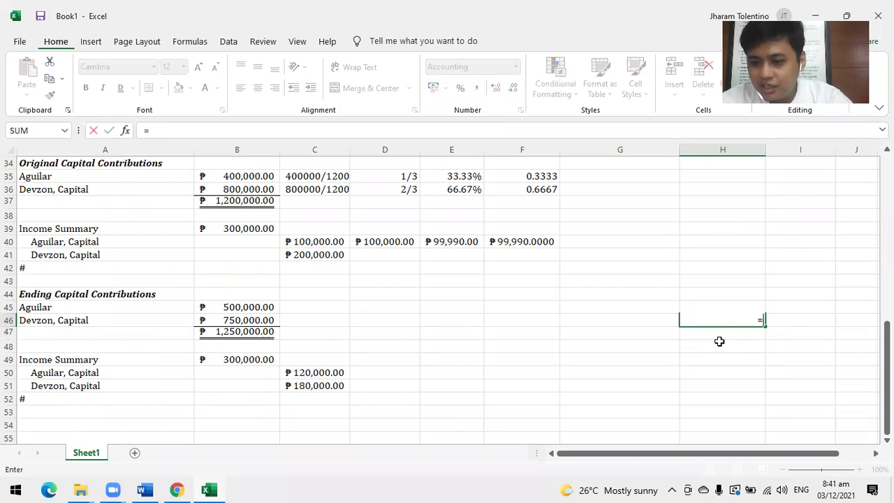
text(200)
key(BackSpace)
key(BackSpace)
key(BackSpace)
text(400000)
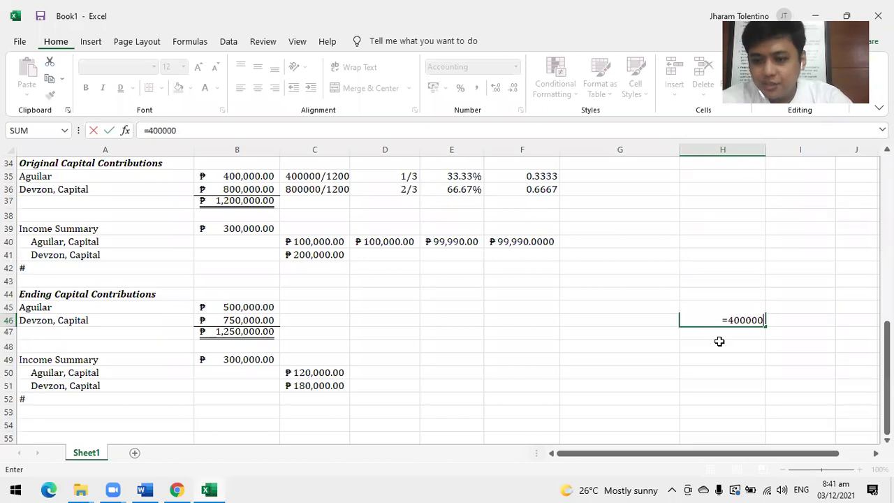
text(+800000)
key(Return)
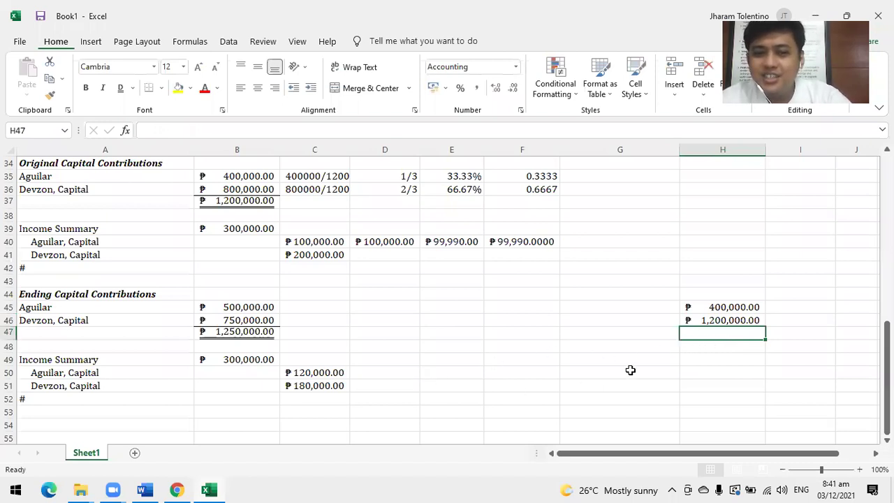
Enter 400 in G45 and G46 beside the ending capital figures.
drag(732, 308, 732, 323)
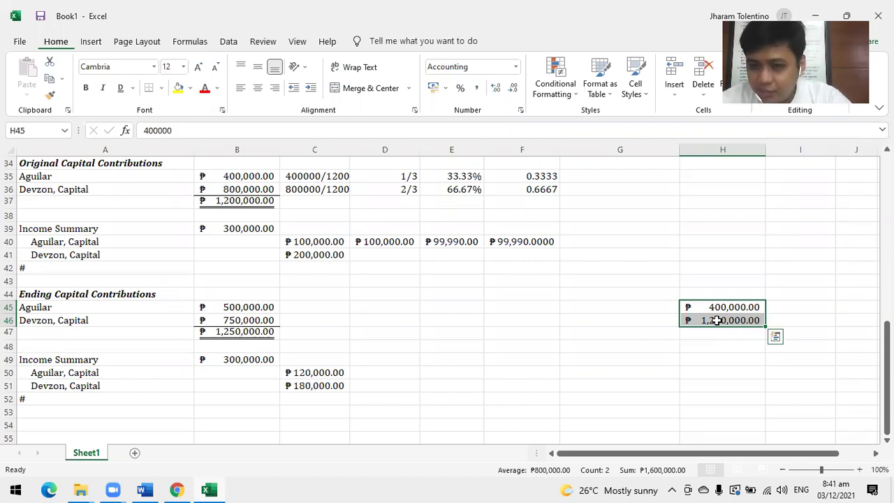
click(650, 309)
text(400)
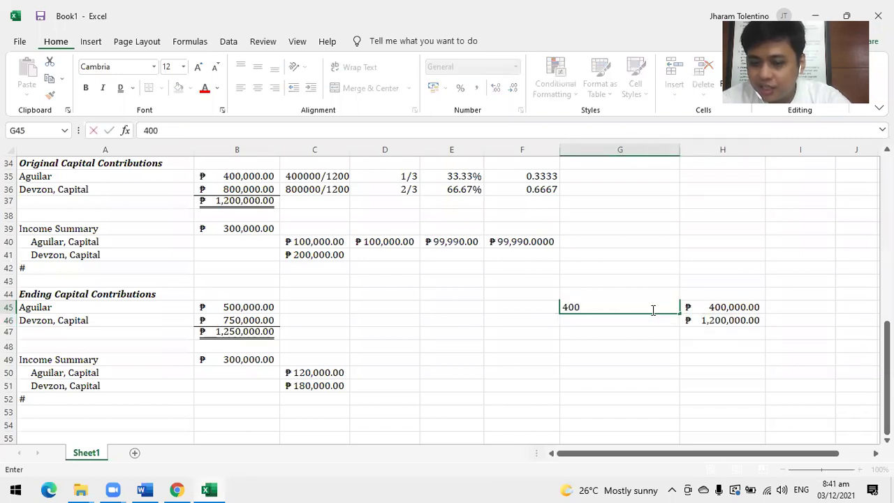
key(Return)
text(400)
key(Return)
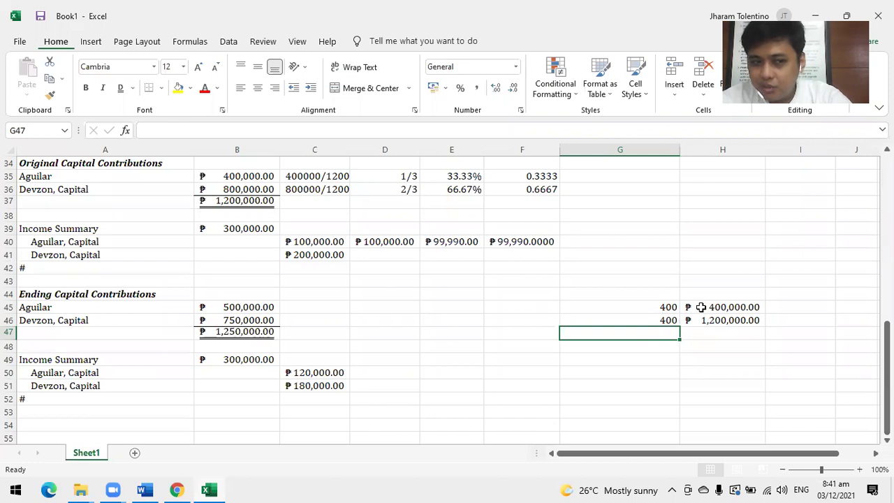
Clear the scratch figures in G45:H46, leaving those cells empty.
drag(707, 306, 704, 320)
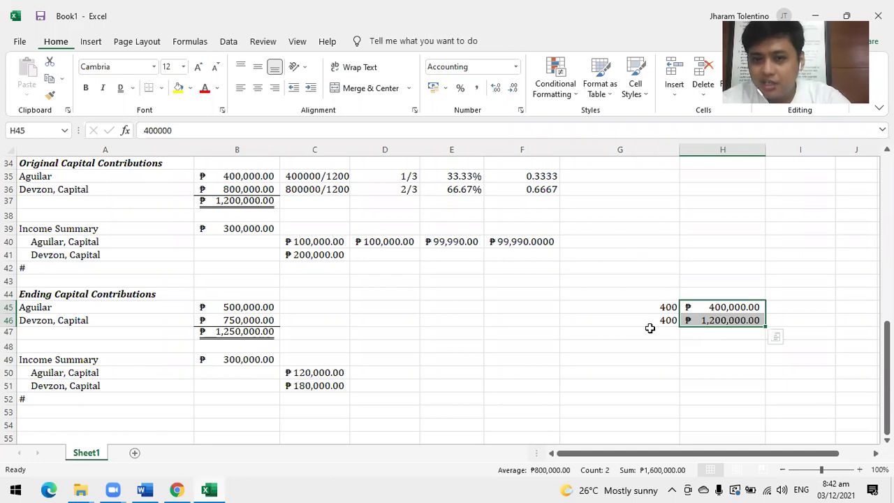
drag(629, 307, 704, 315)
key(Delete)
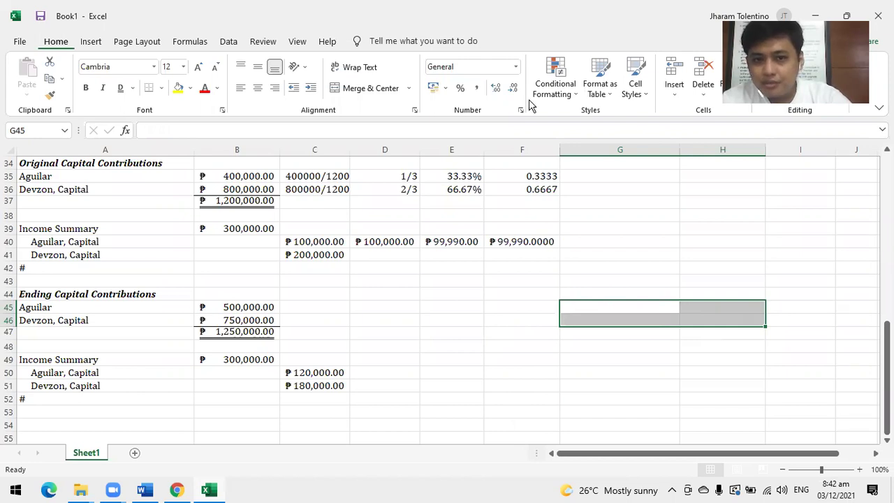
scroll(528, 105, down, 1)
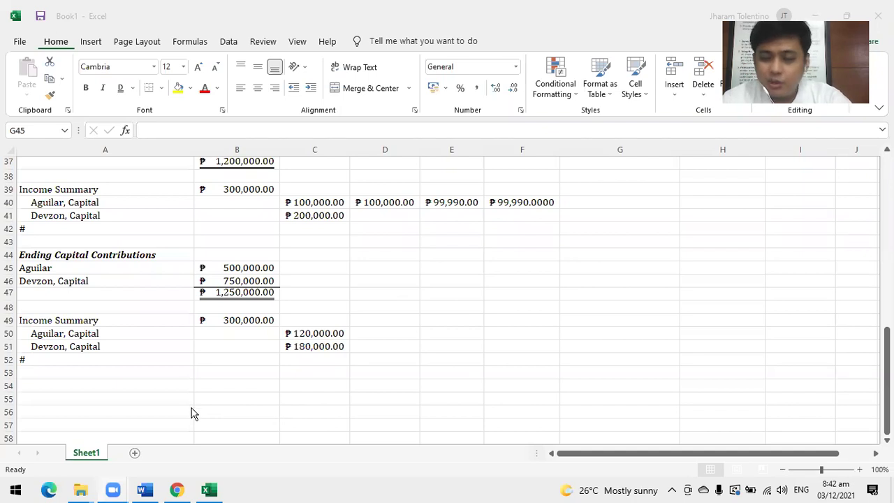
click(54, 376)
scroll(275, 336, down, 2)
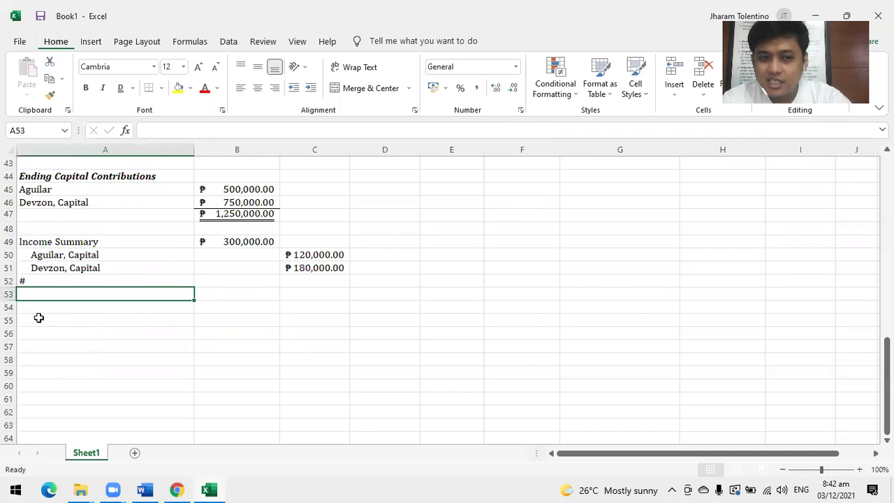
Add a bold italic 'Average Capital Contributions' heading in A54.
click(38, 316)
key(Up)
text(A)
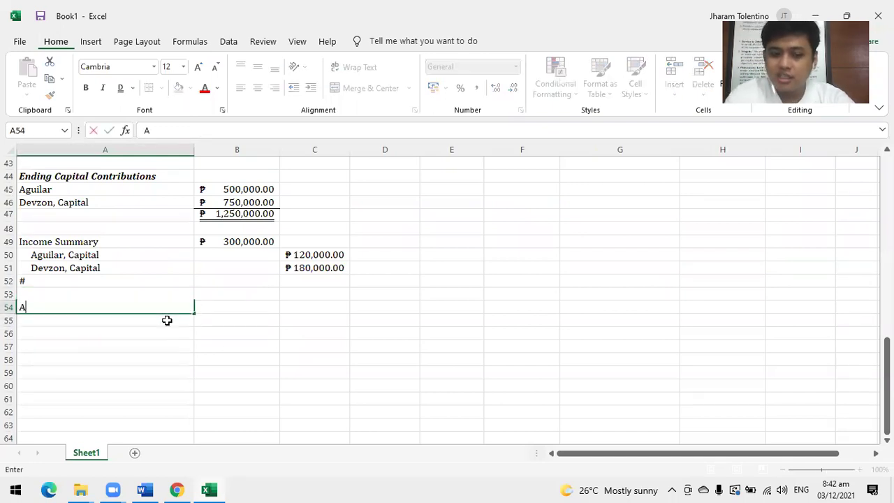
text(Ver)
key(BackSpace)
key(BackSpace)
key(BackSpace)
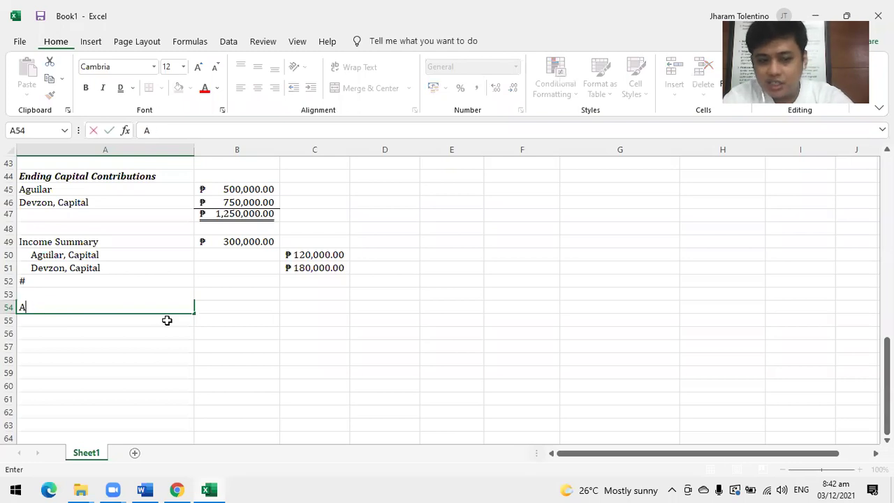
text(vera)
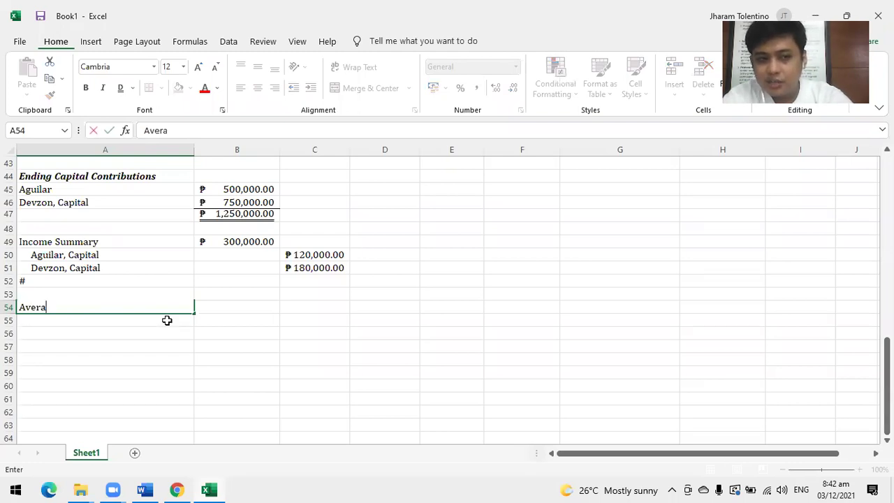
text(ge Capita)
key(BackSpace)
text(al )
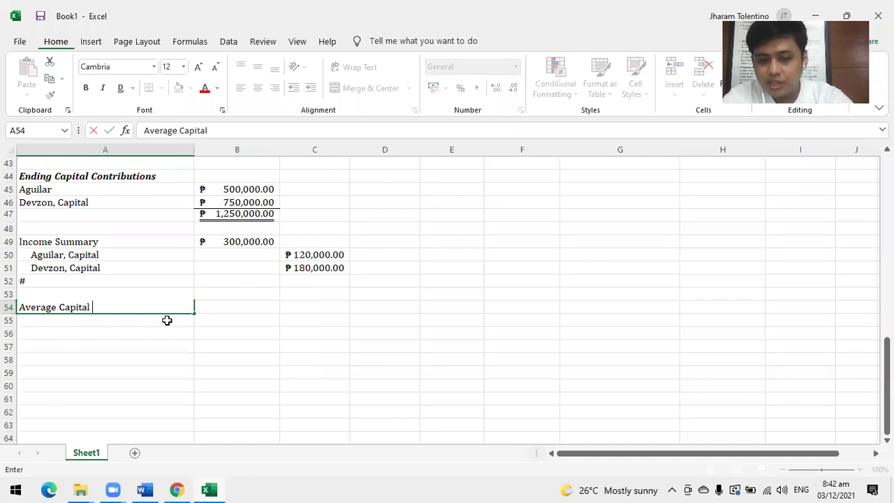
text(Contrib)
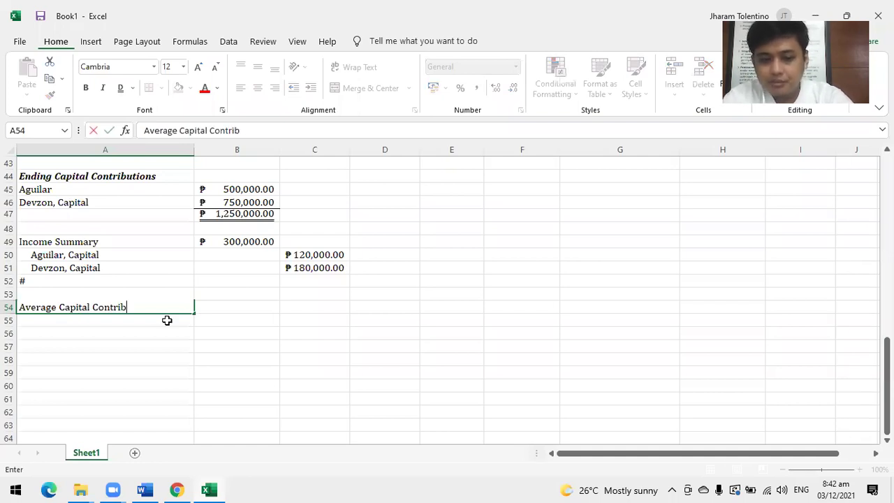
text(utions)
key(Return)
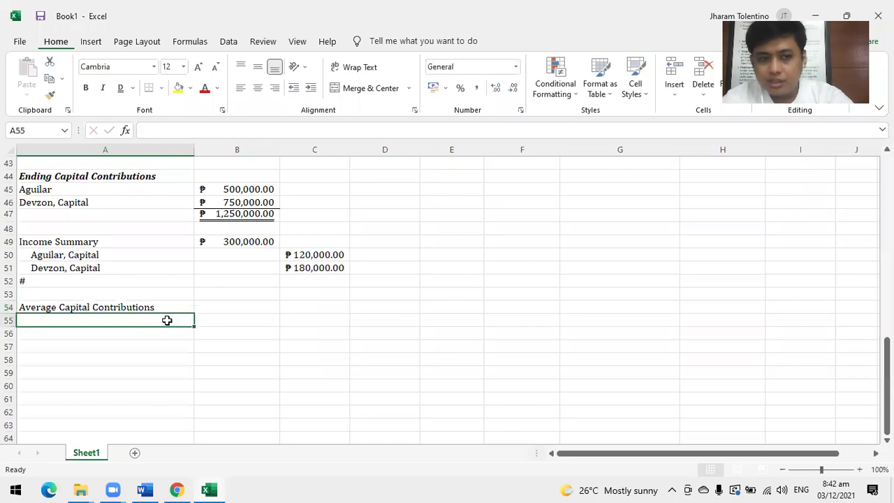
key(Up)
key(ctrl+b)
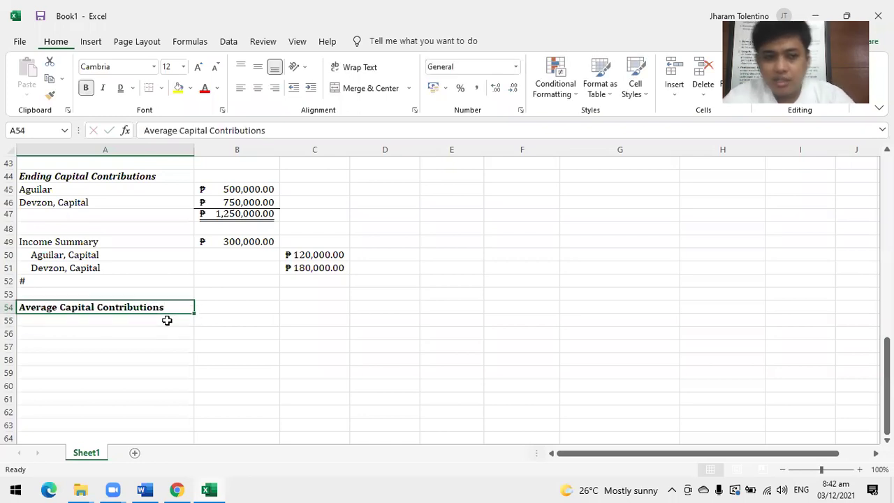
click(102, 88)
Enter the partner name Aguilar in A55 under the heading.
scroll(183, 335, down, 1)
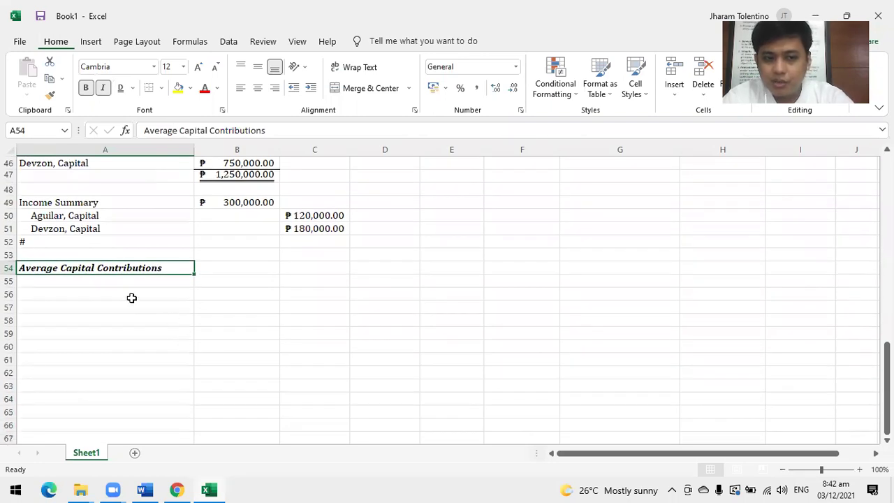
click(120, 282)
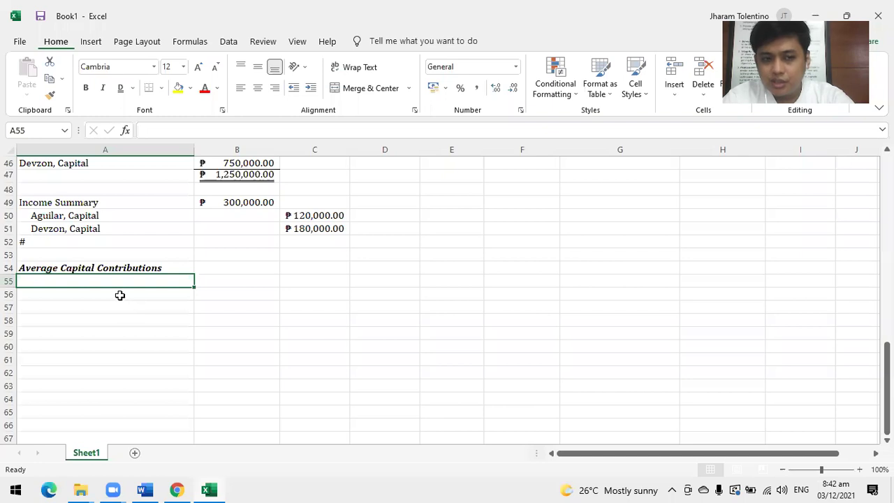
click(118, 294)
click(116, 285)
text(Agui)
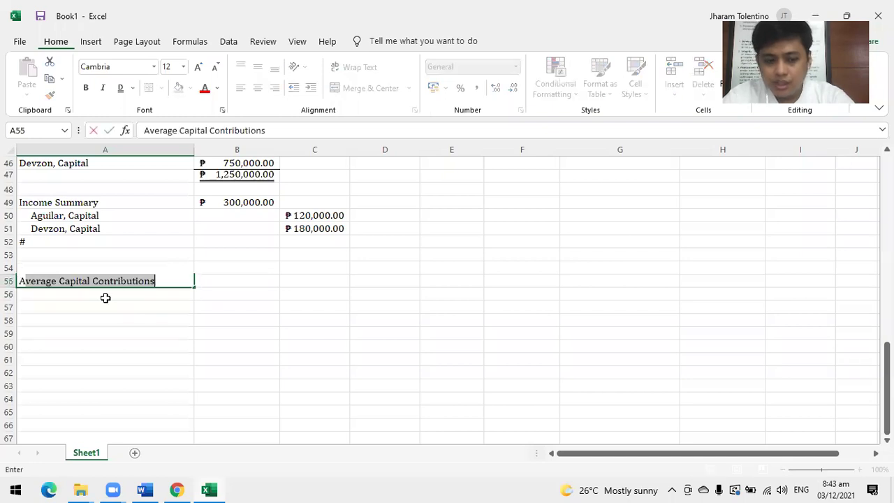
text(lar)
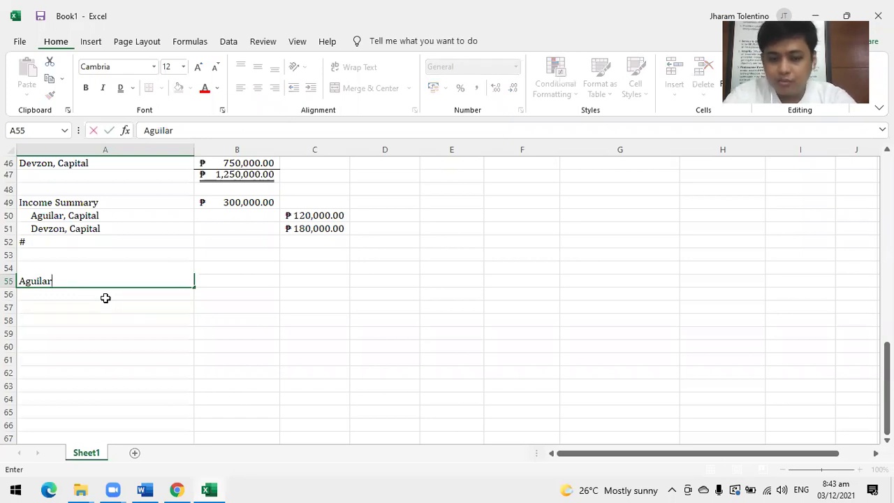
key(Return)
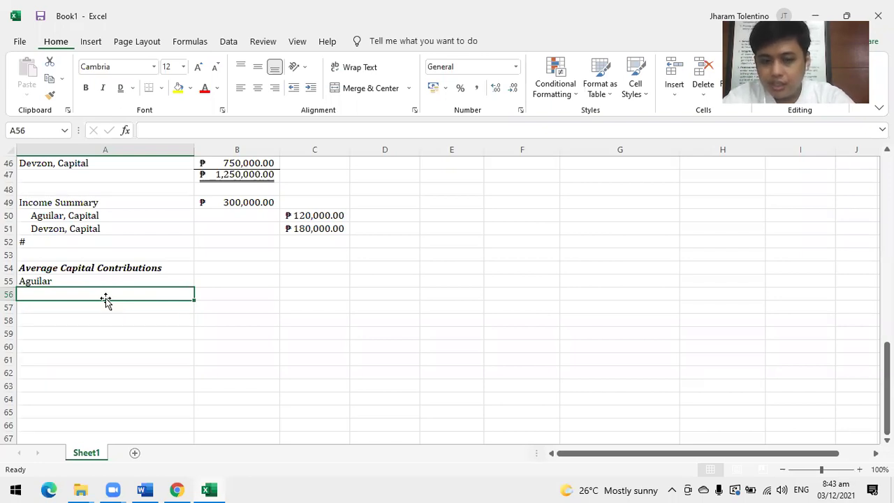
Replace the Jan-01 date in A56 with the text 'January 1, P400,000'.
key(ctrl+z)
click(105, 299)
text(Jan)
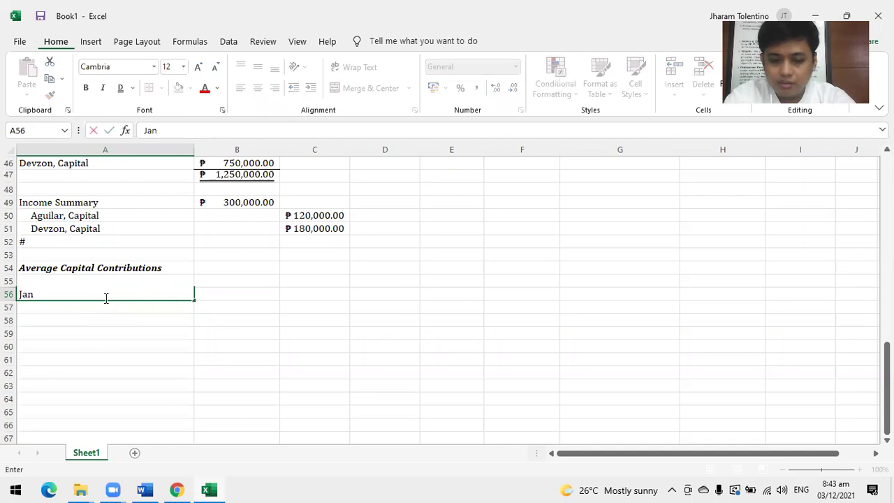
text(uar)
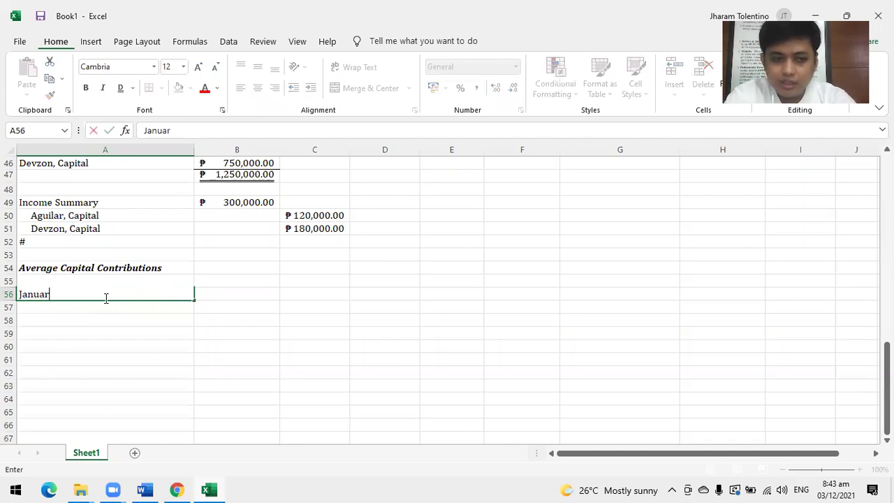
text(y 1)
key(Tab)
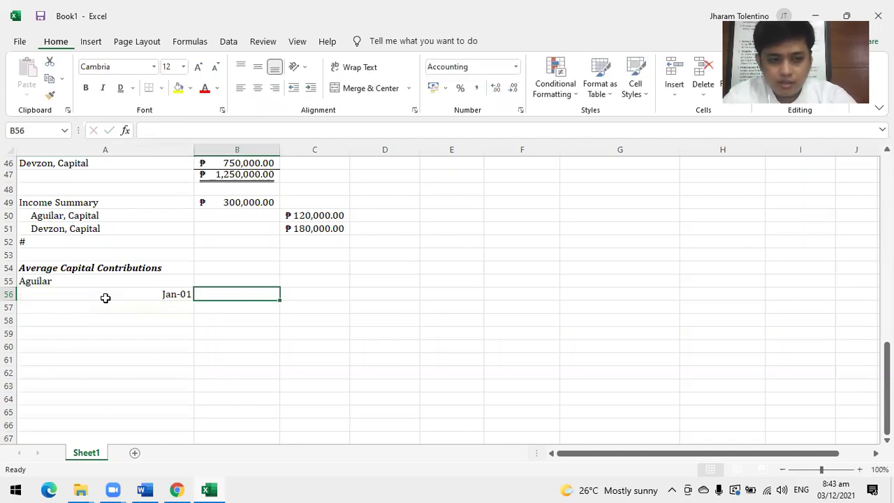
click(105, 298)
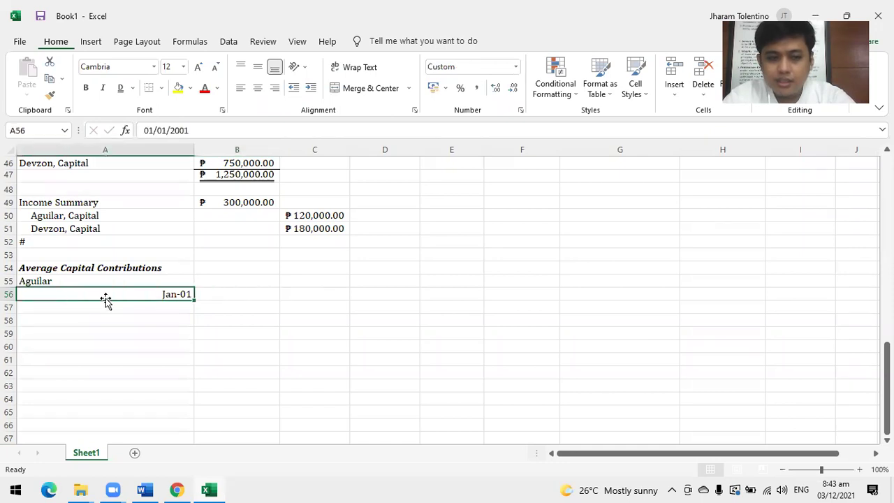
text(January)
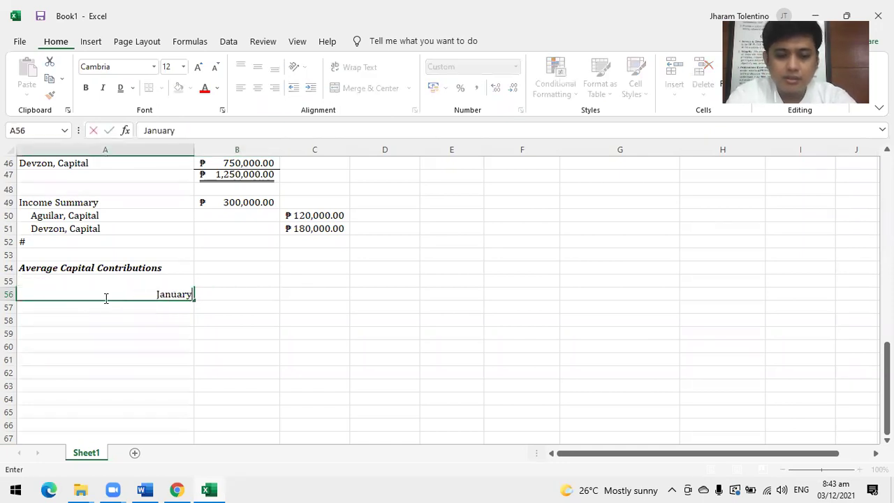
text( 1,)
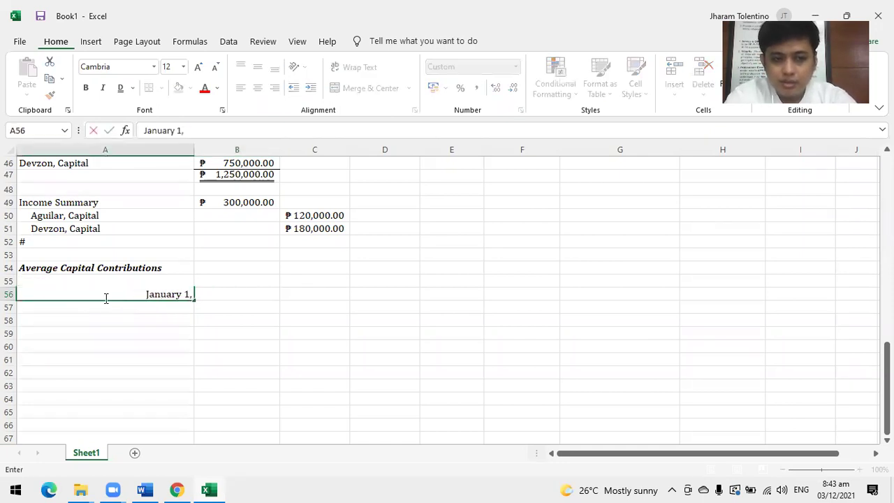
text( P400000)
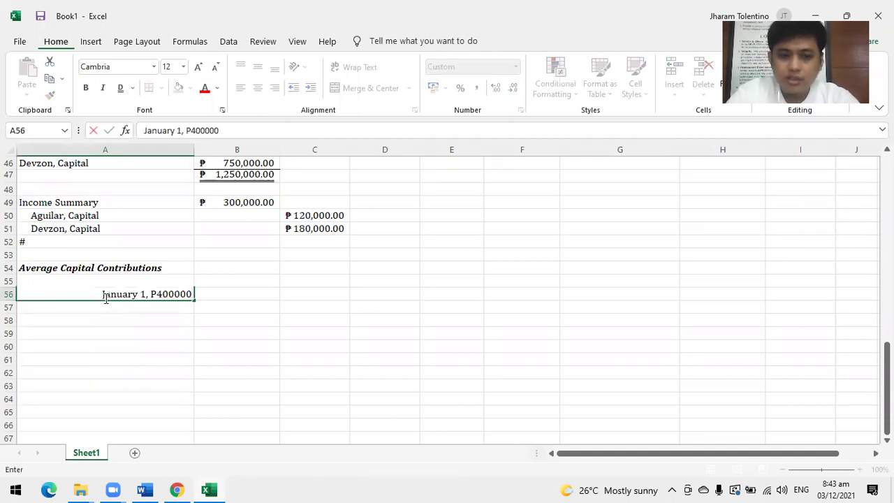
key(BackSpace)
key(BackSpace)
key(BackSpace)
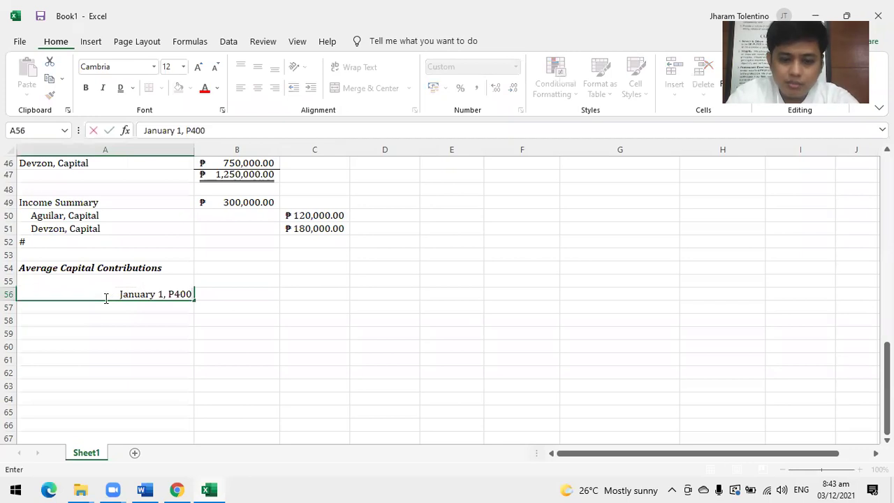
text(,000)
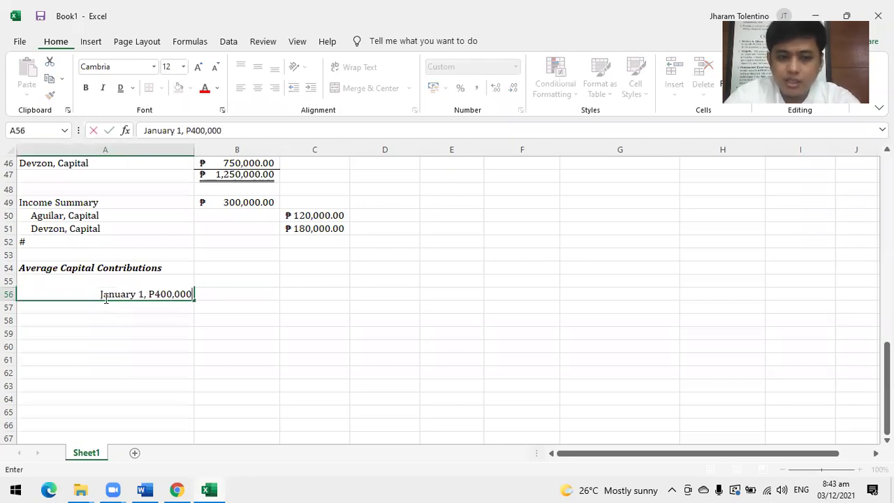
key(Tab)
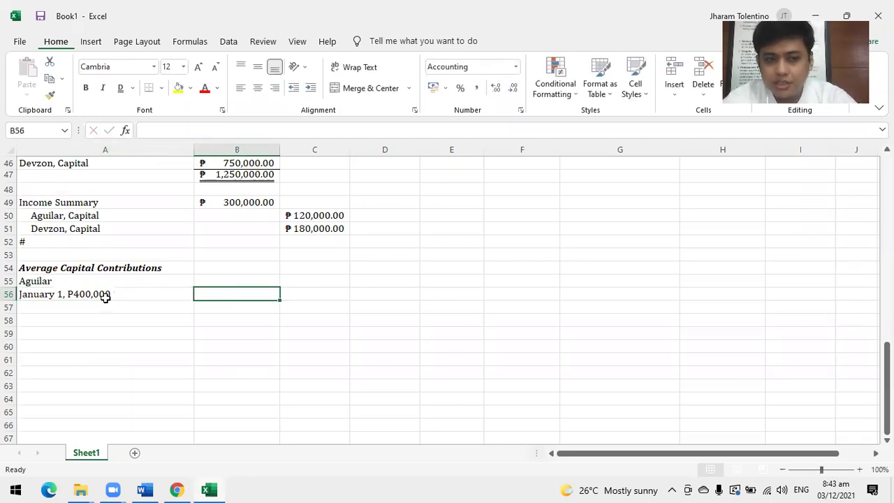
key(Up)
key(alt+Tab)
key(Tab)
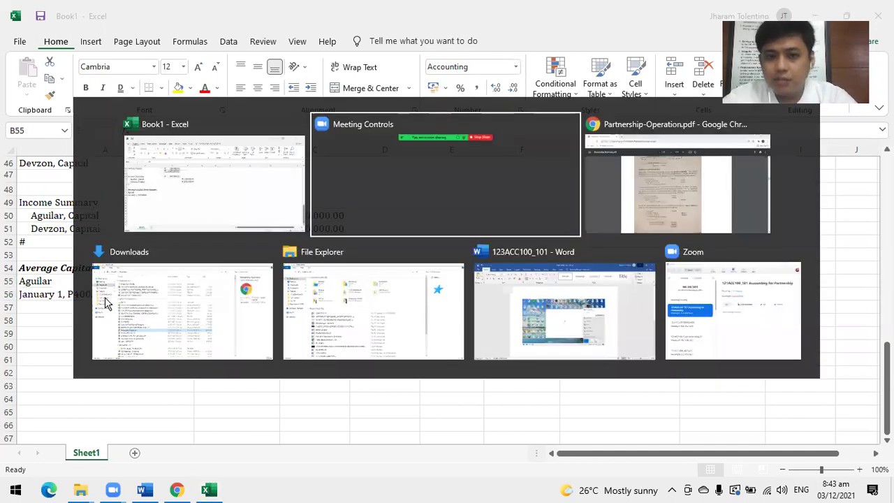
scroll(285, 300, down, 8)
scroll(475, 286, down, 10)
scroll(479, 285, down, 10)
scroll(492, 282, down, 2)
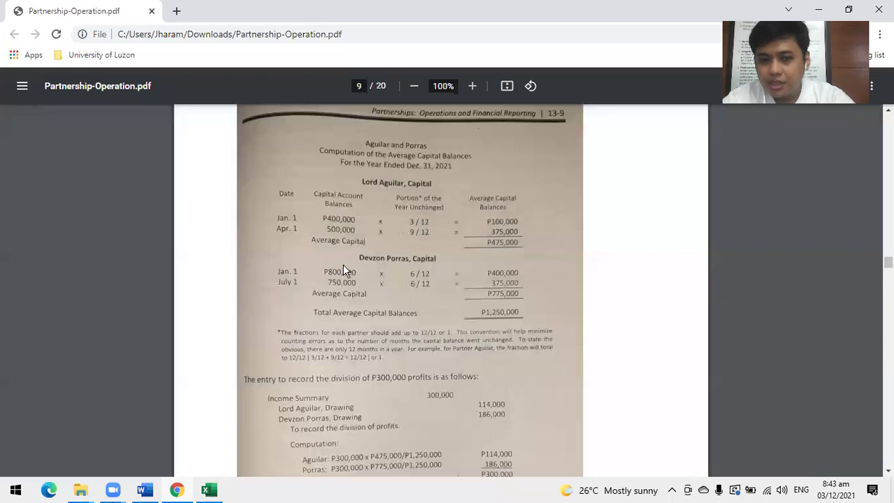
key(alt+Tab)
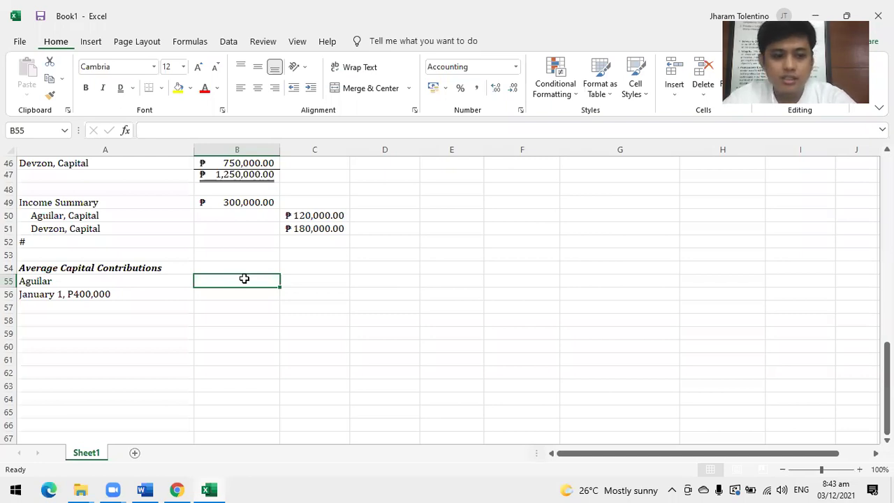
key(alt+Tab)
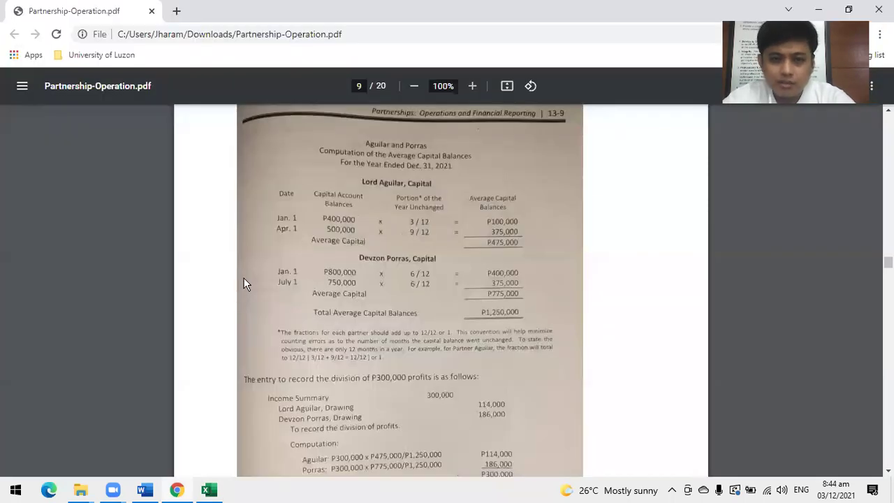
key(alt+Tab)
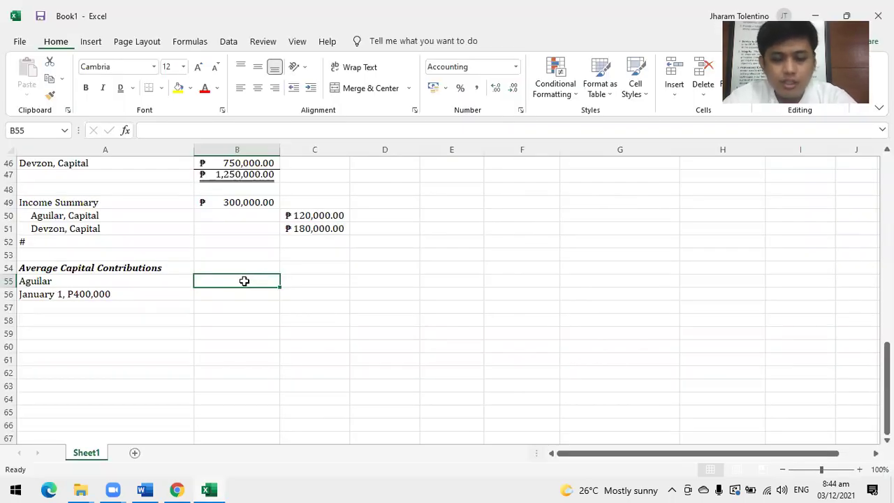
Put a 'No. of months available' heading in B55 and a General-format 12 in B56.
text(No.)
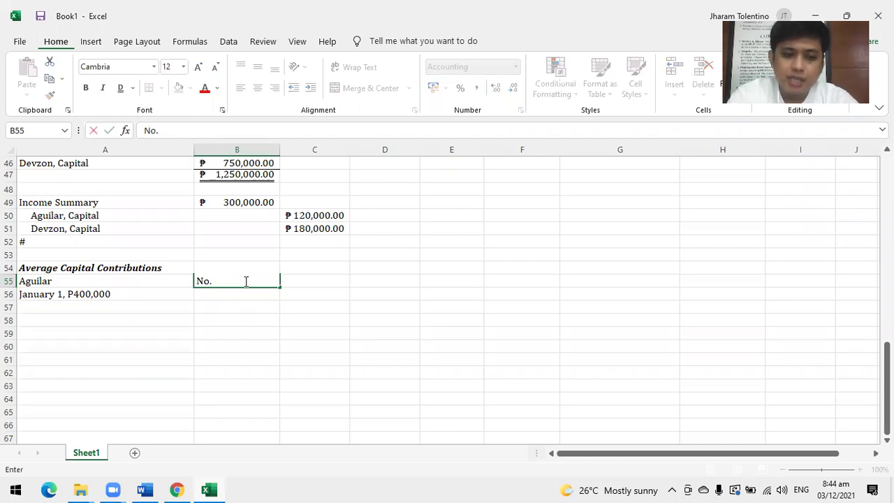
text( of)
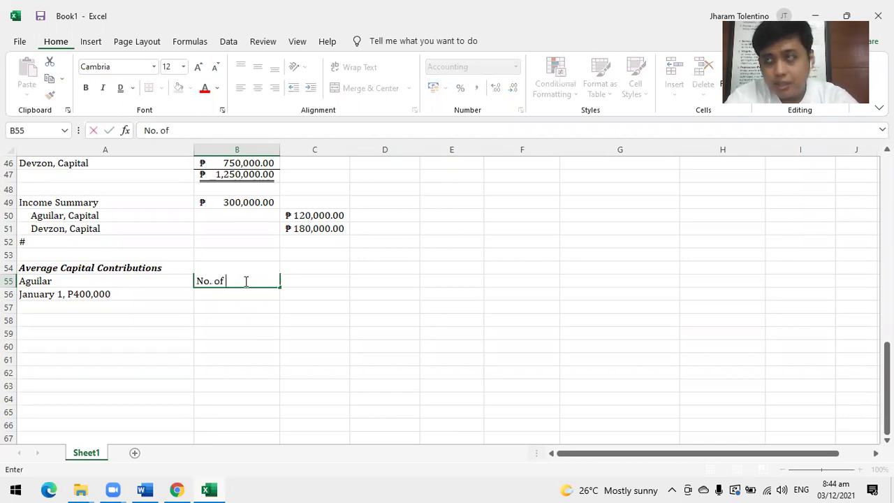
text(month)
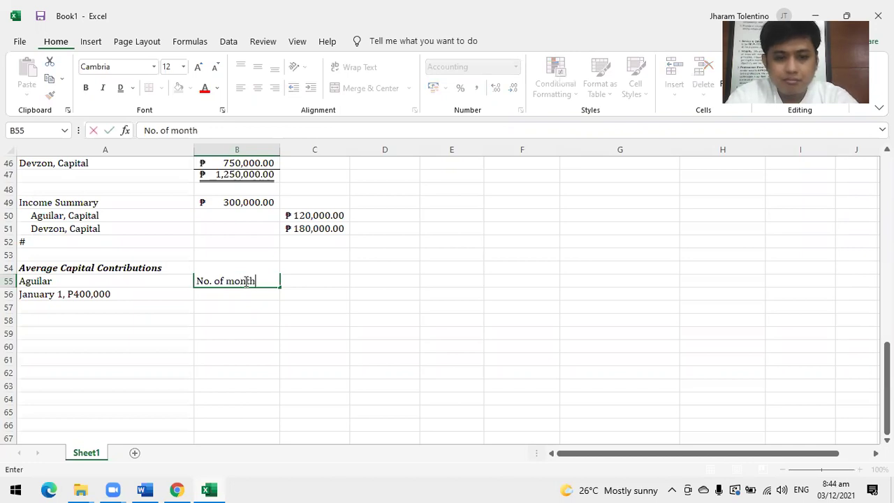
text(s avai)
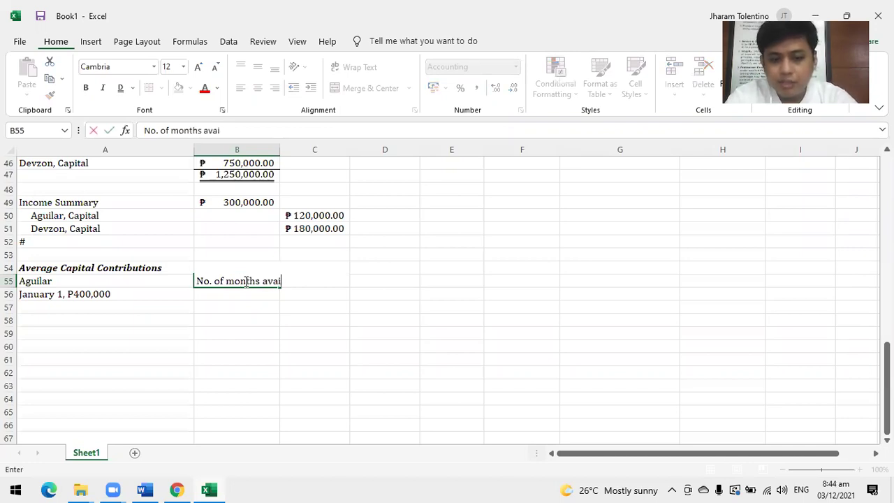
text(lable)
key(Return)
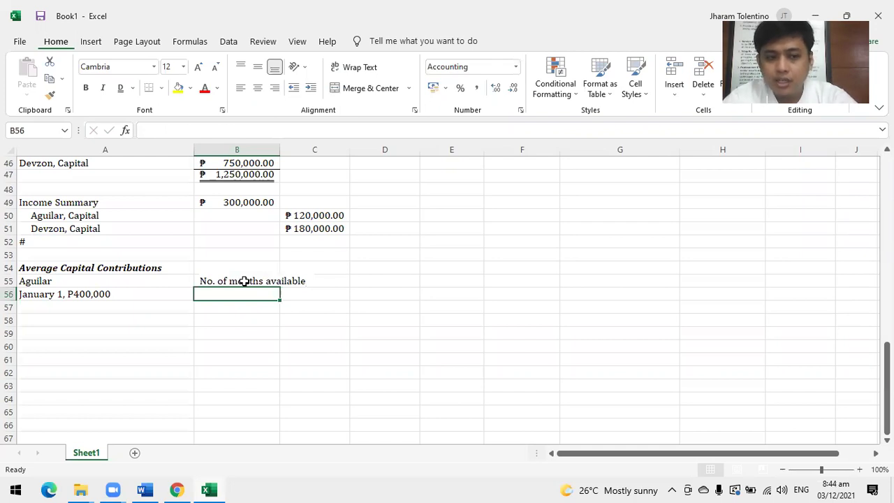
text(12)
key(Tab)
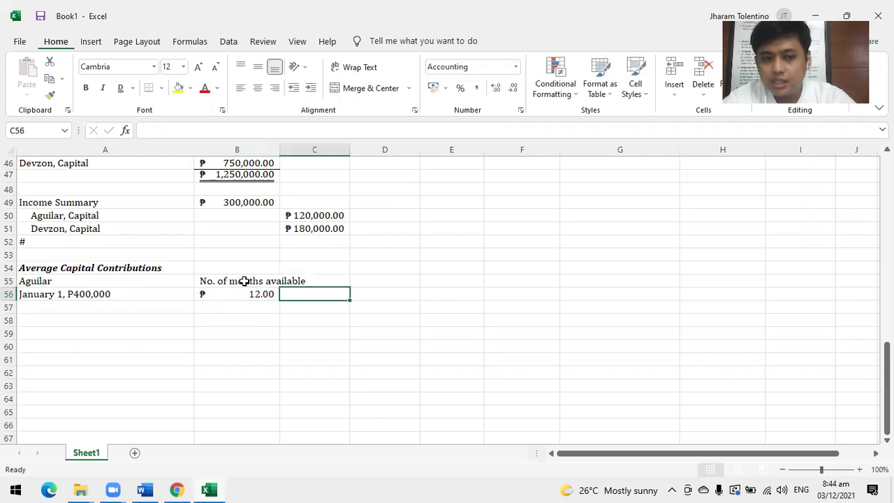
key(Left)
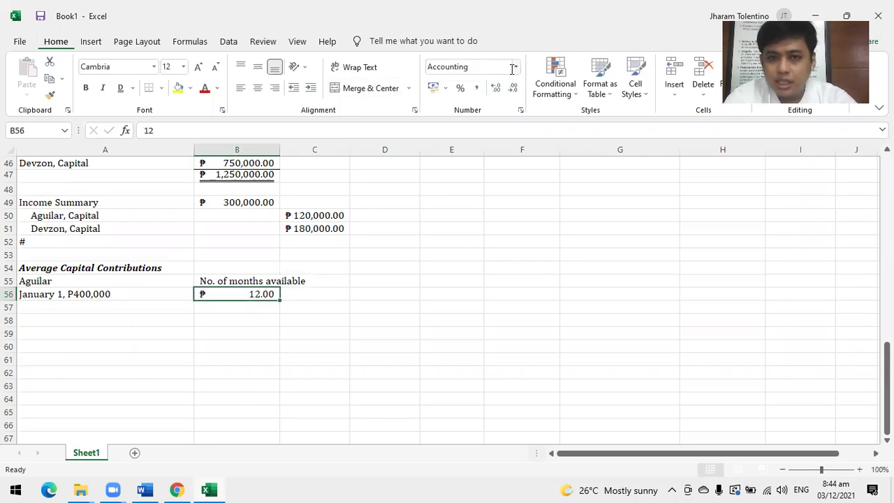
click(516, 72)
click(503, 88)
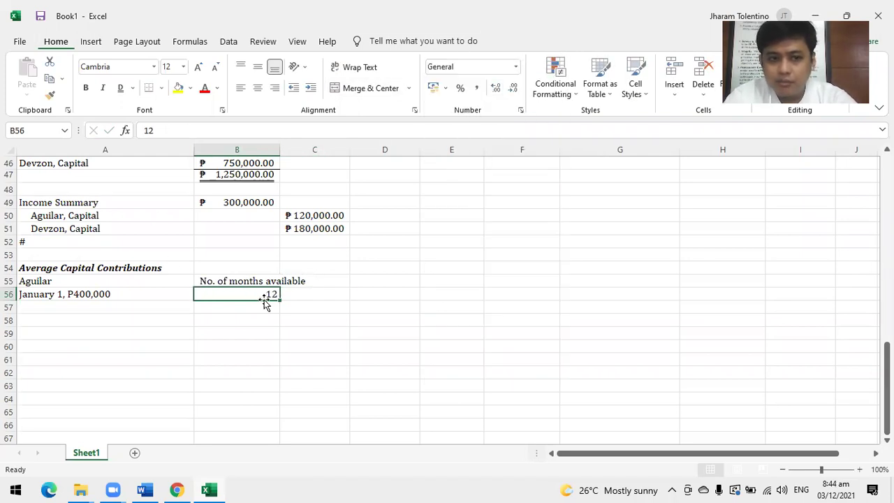
click(314, 294)
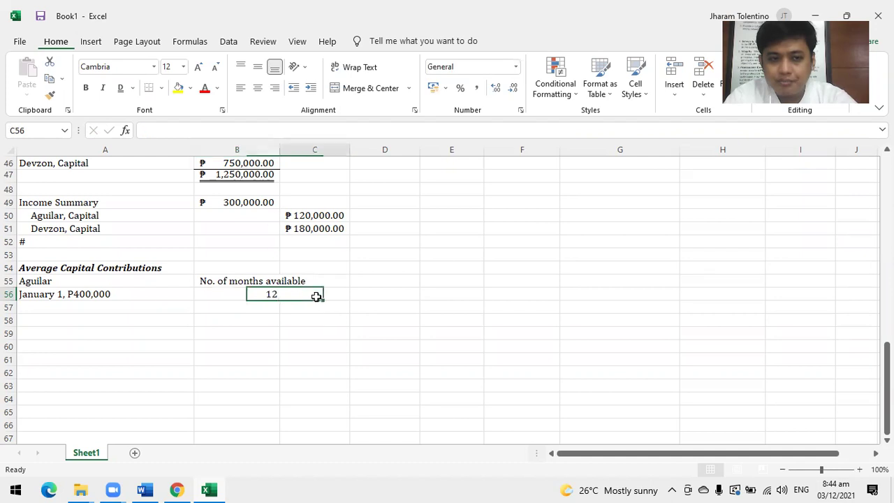
click(39, 308)
Enter 'April 1, P100,000' in A57 with 9 months in B57, formatted as General.
text(A)
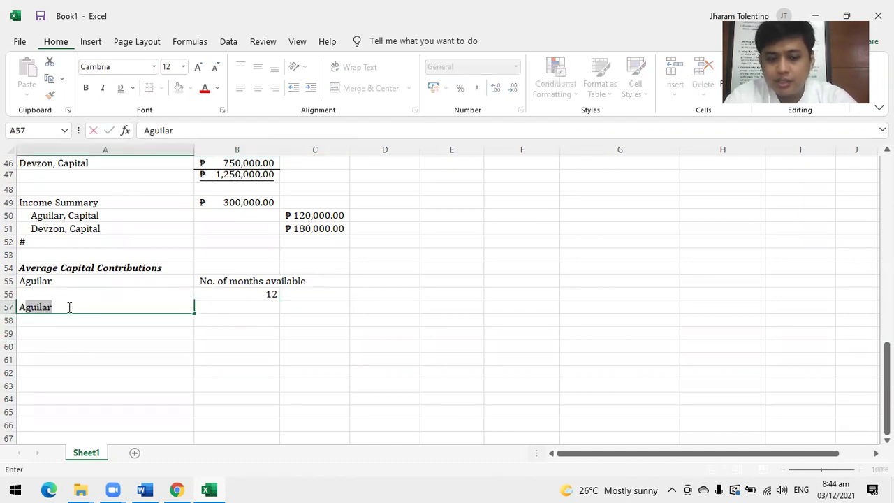
text(pril 1)
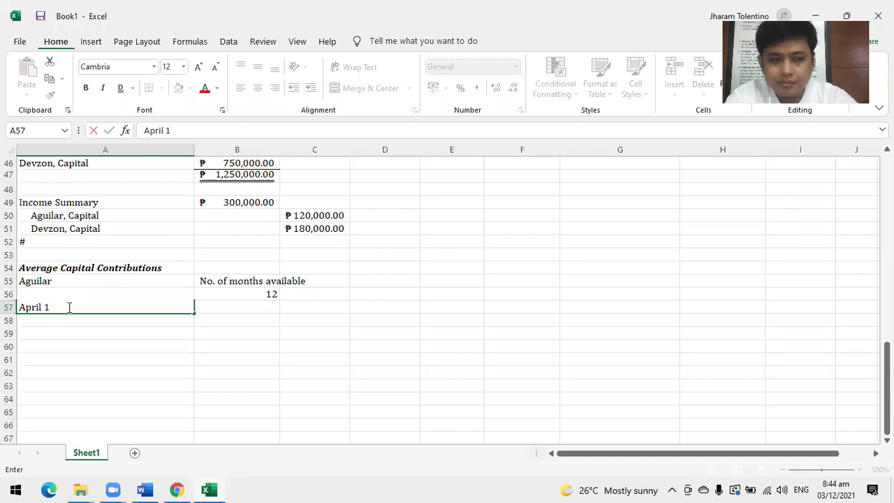
text(, P100,000)
key(Tab)
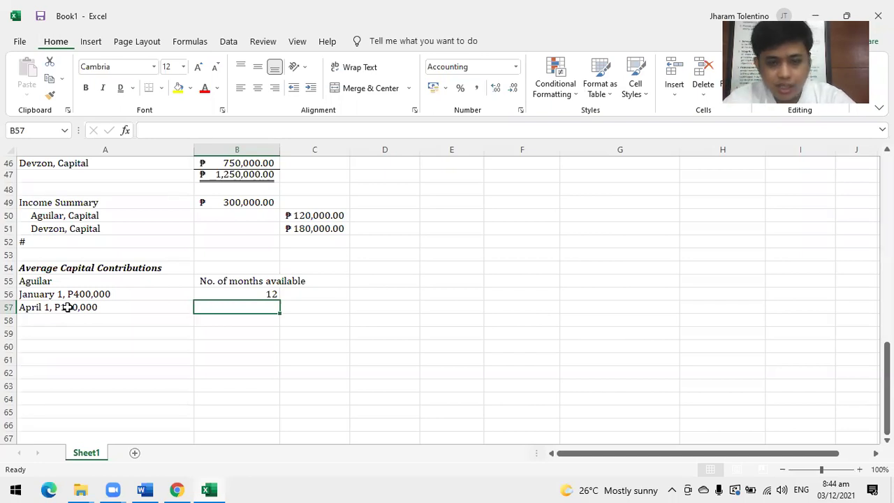
text(9)
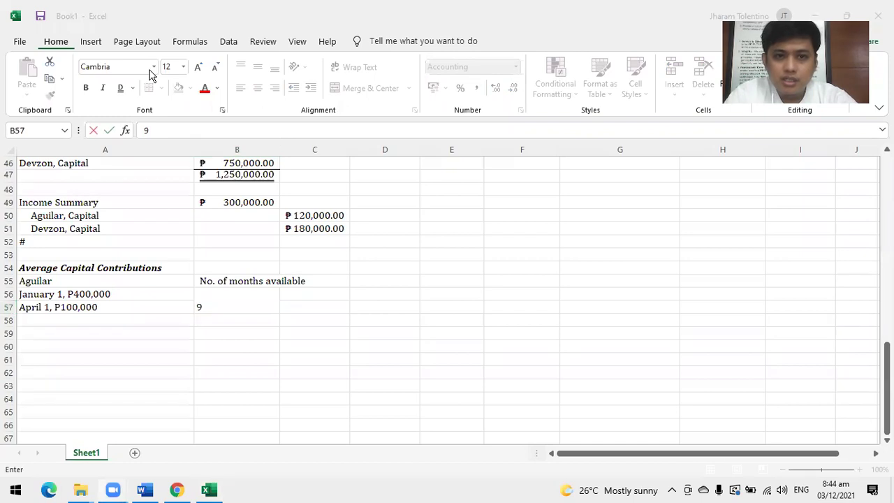
click(226, 304)
click(310, 311)
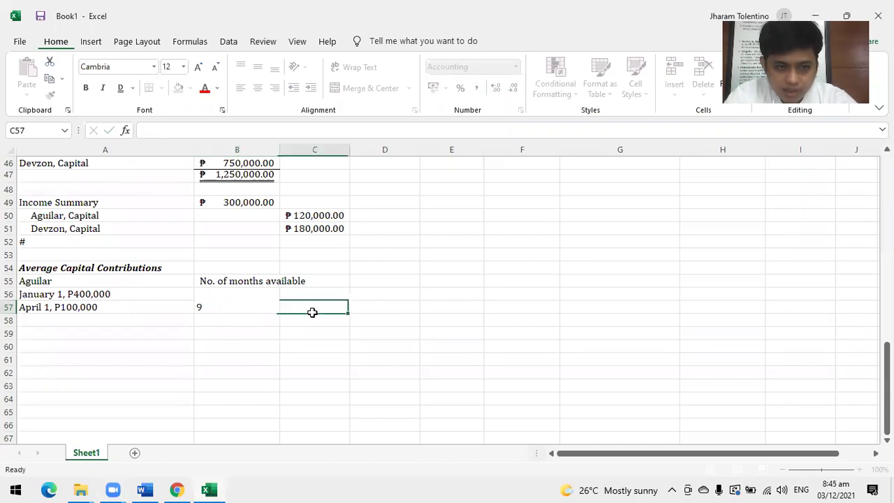
click(264, 304)
click(515, 68)
click(487, 89)
Enter weighted amounts =400000*12 in C56 and =100000*9 in C57.
click(333, 289)
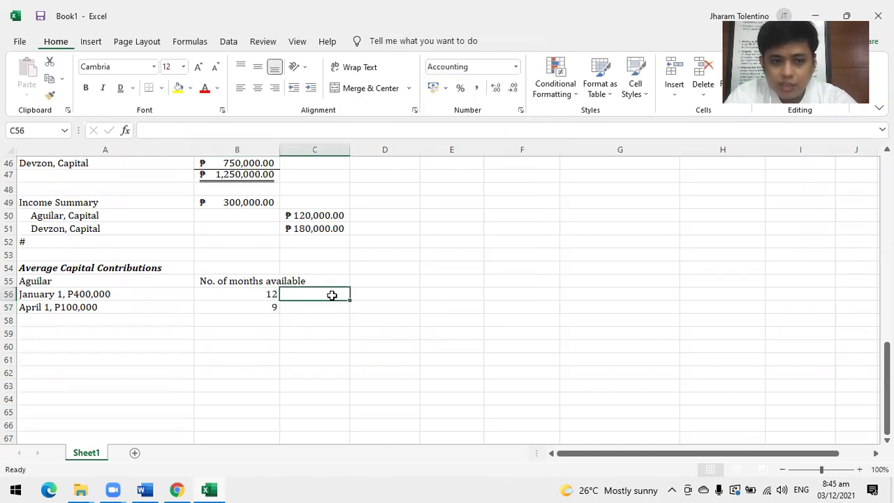
text(=)
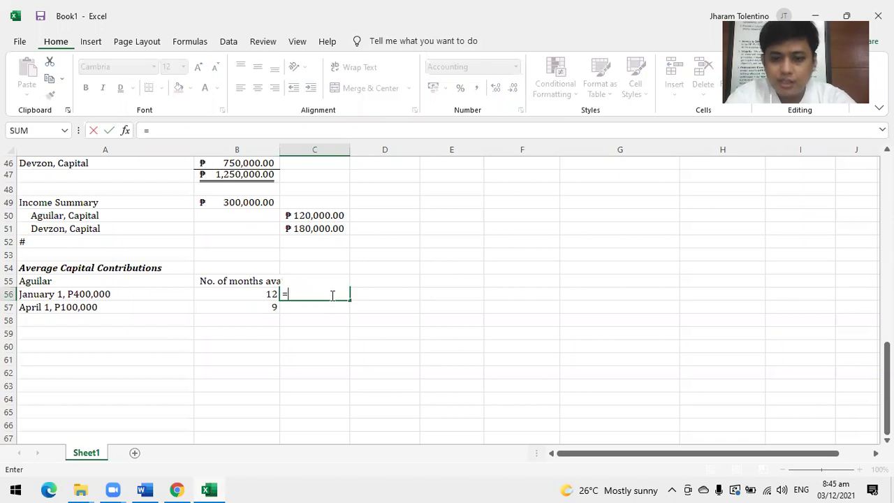
text(400000)
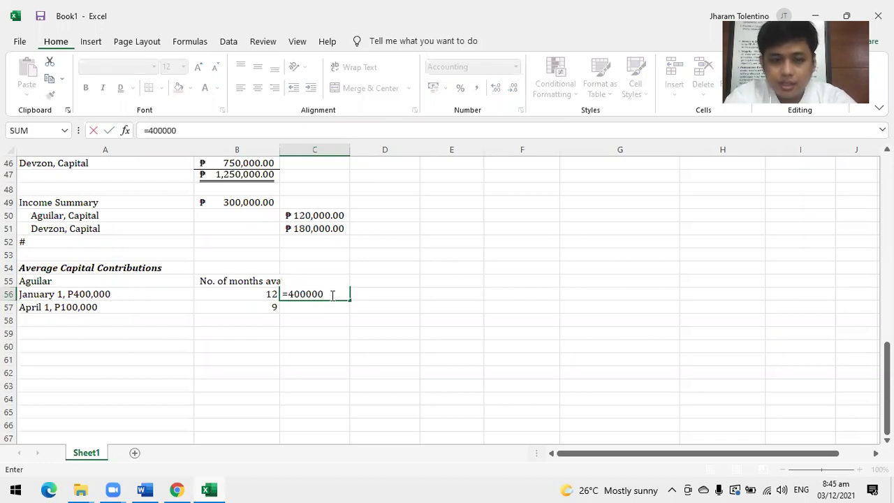
text(*12)
key(Return)
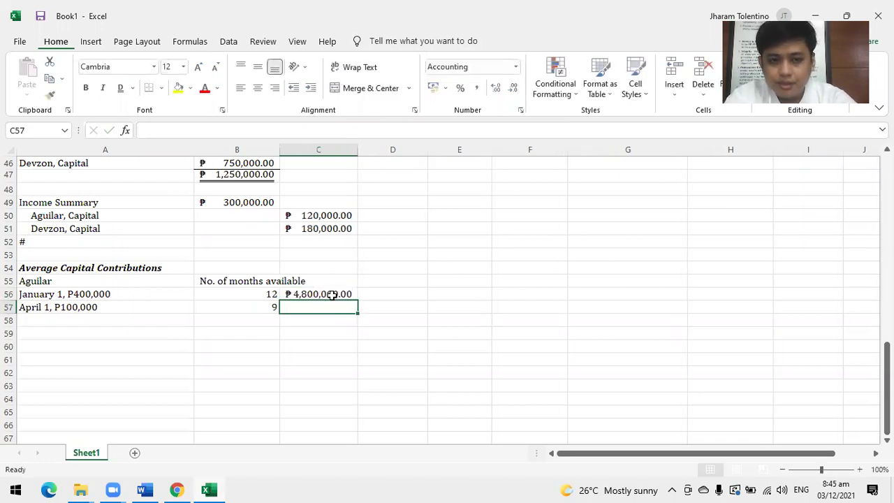
text(=)
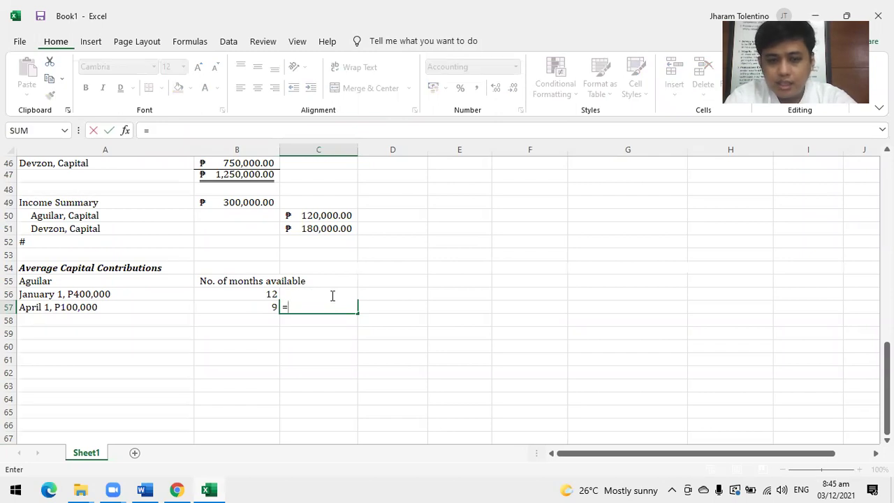
text(1000)
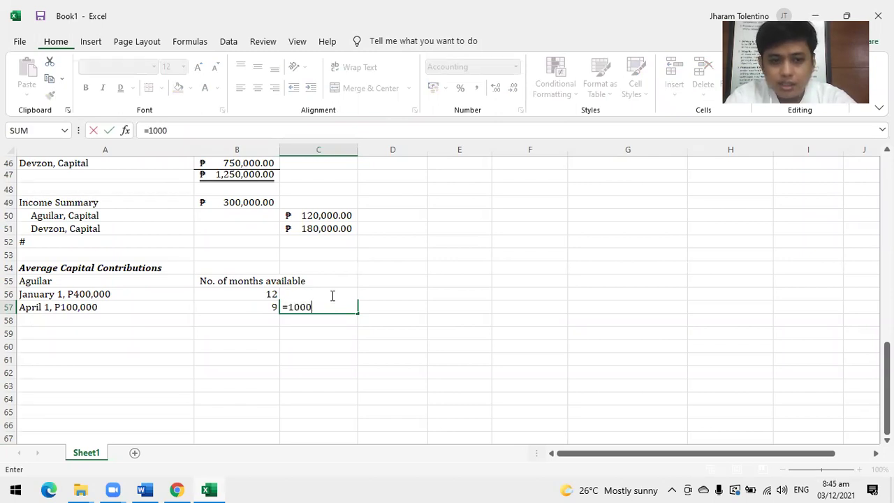
text(00*9)
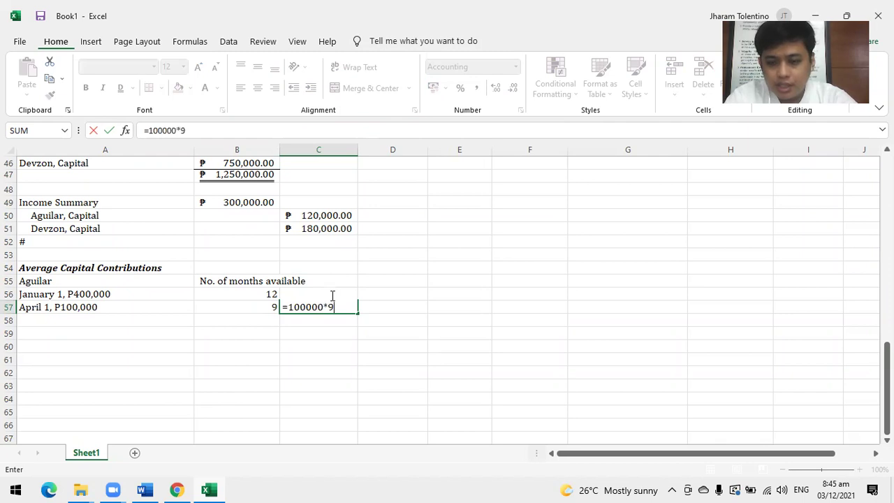
key(Return)
click(326, 305)
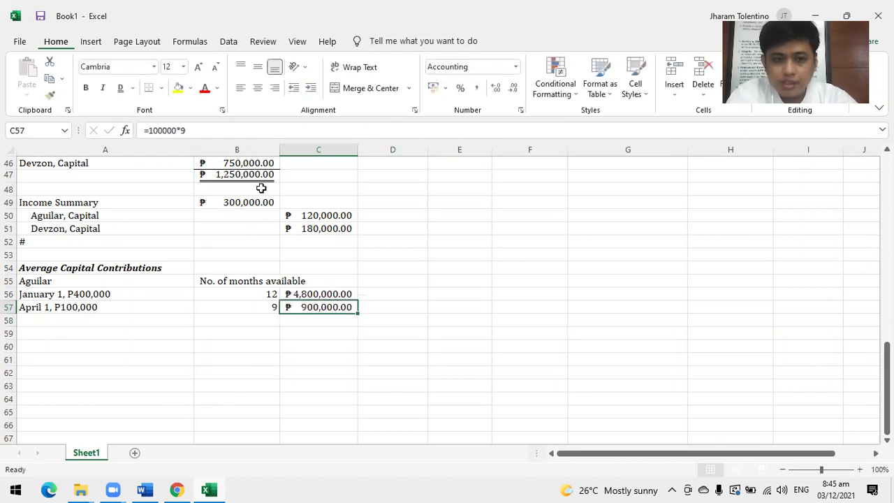
AutoSum the weighted amounts to ₱5,700,000.00 in C58 and add '12 months' in C59.
click(320, 319)
key(alt+equal)
key(Return)
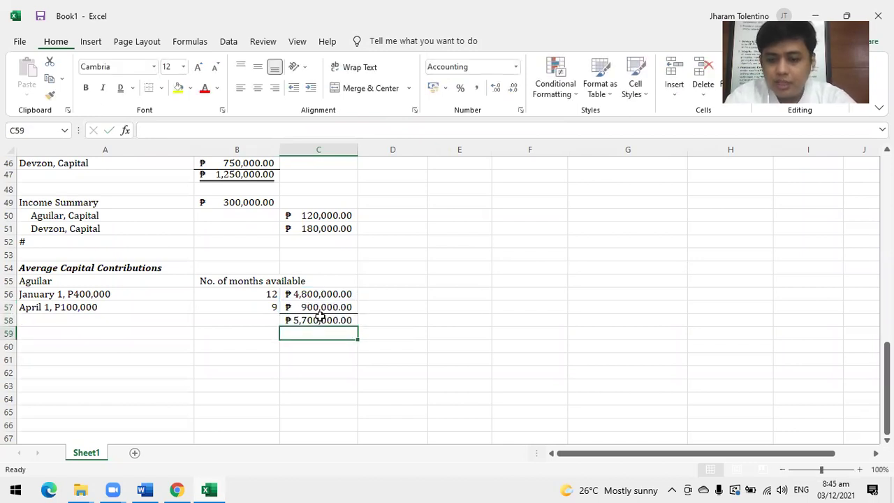
text(1)
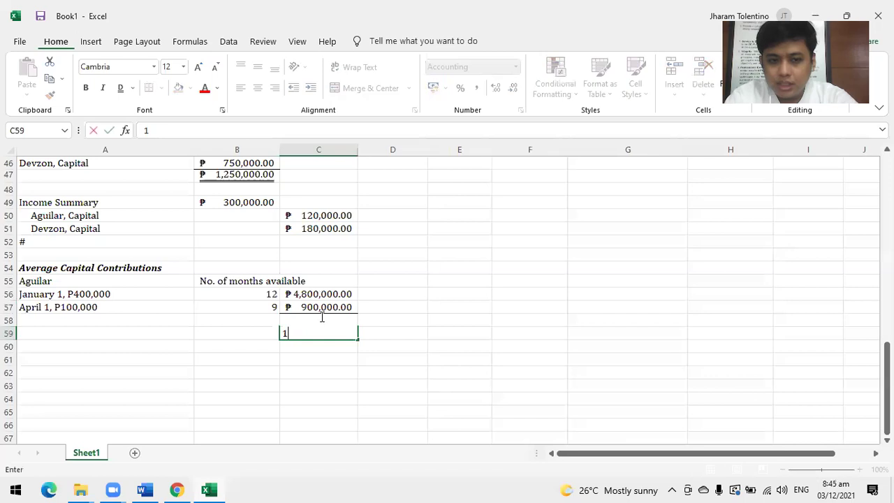
text(2 months)
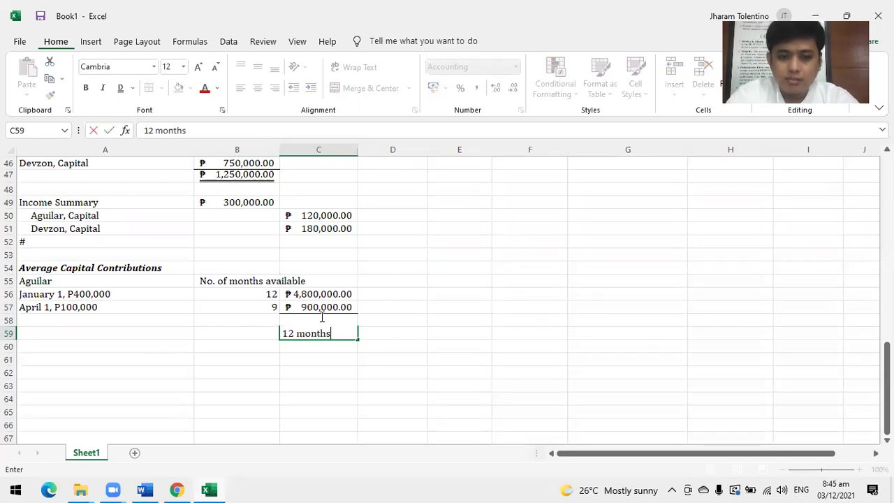
key(Return)
Compute the average capital =C58/12, giving ₱475,000.00 in C60.
key(Up)
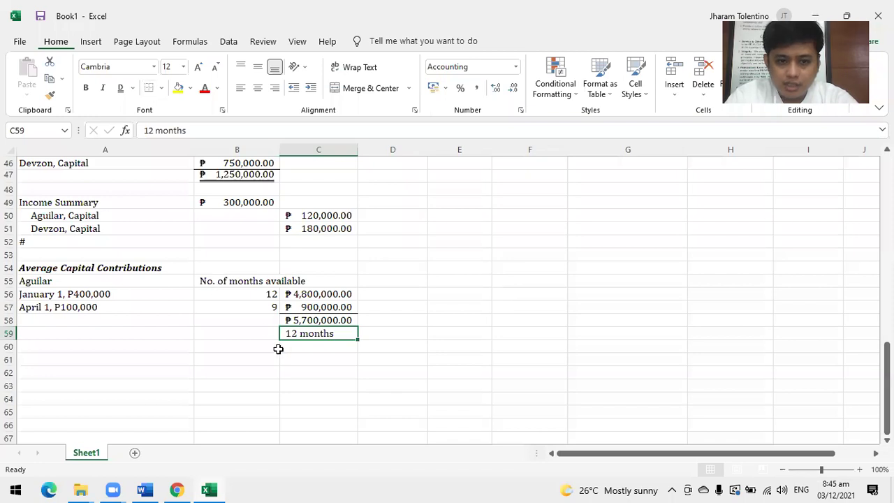
click(284, 348)
text(=)
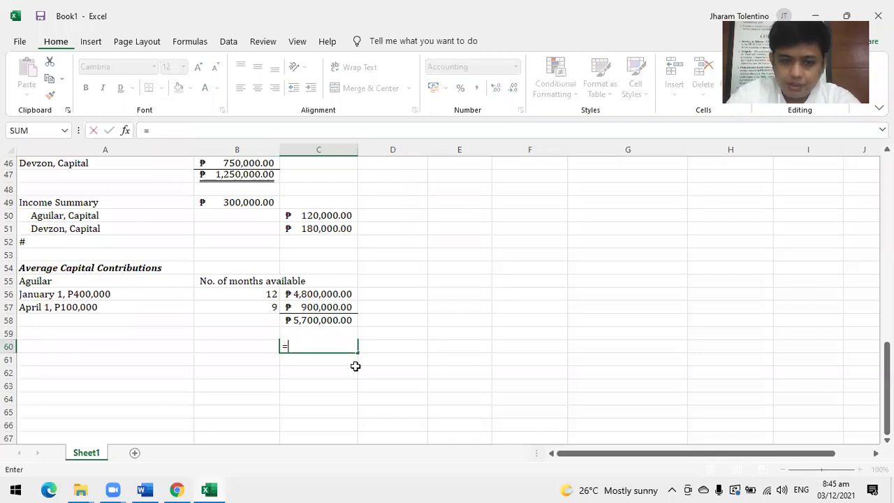
click(338, 320)
text(/12)
key(Return)
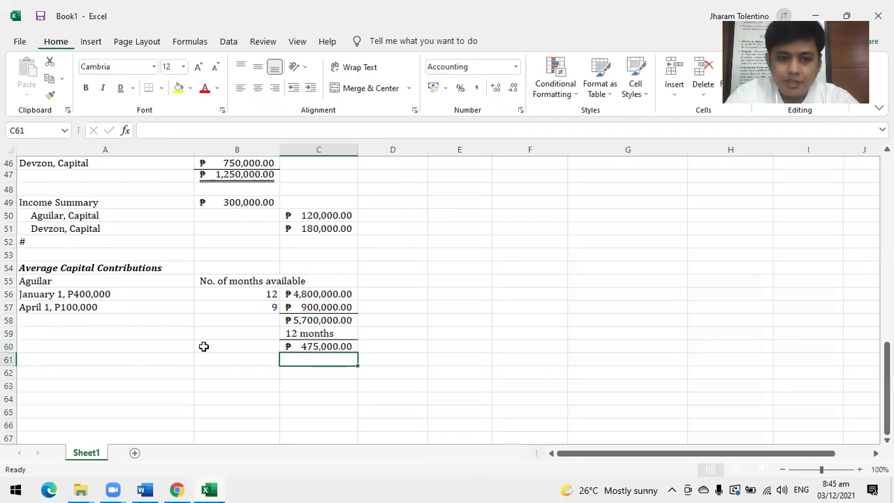
Label A60 'Average Capital', double-underline C60, and switch to the textbook PDF.
click(129, 344)
double_click(131, 344)
text(Average)
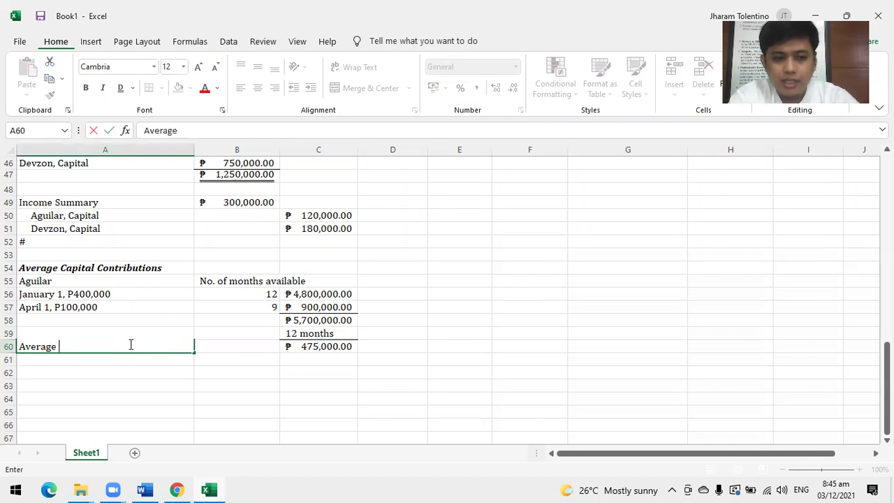
text( c)
key(BackSpace)
text(cAP)
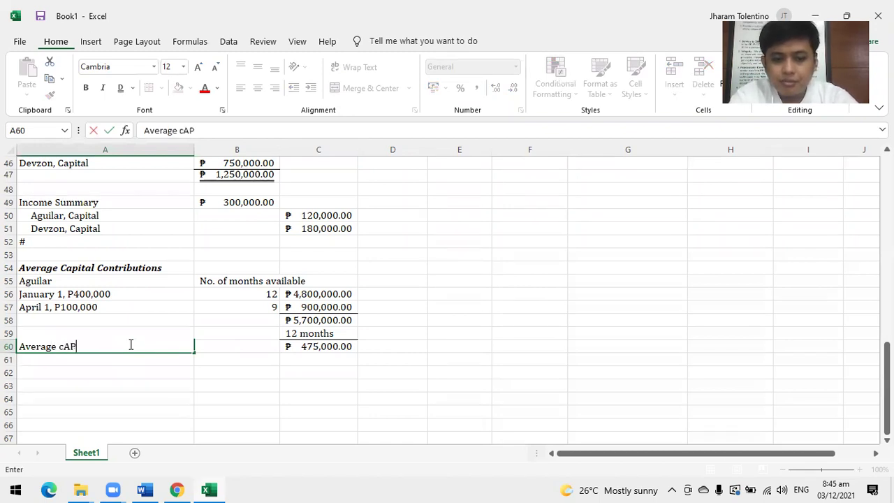
text(ITAL)
key(BackSpace)
key(BackSpace)
key(BackSpace)
key(BackSpace)
key(BackSpace)
key(BackSpace)
key(BackSpace)
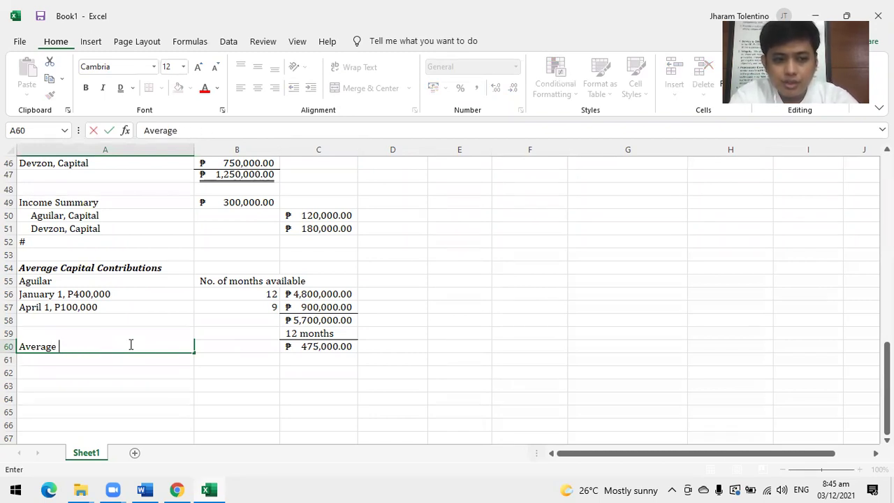
text(Capital)
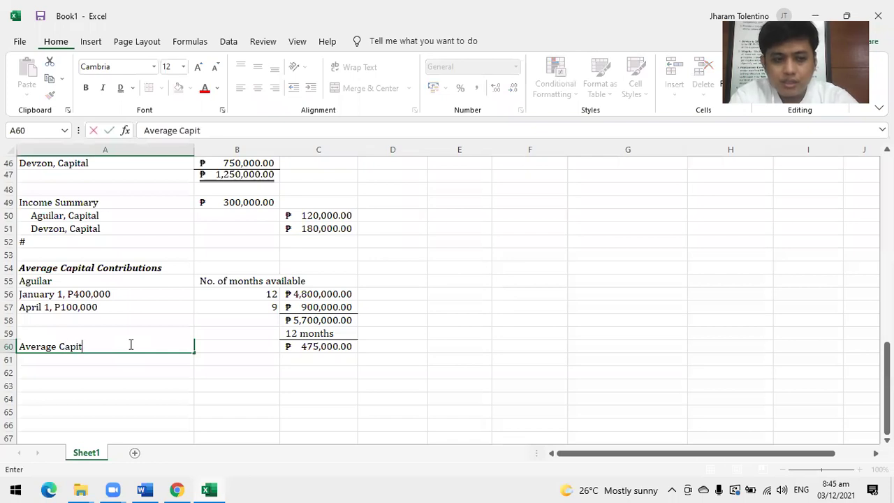
click(331, 333)
click(325, 345)
click(120, 88)
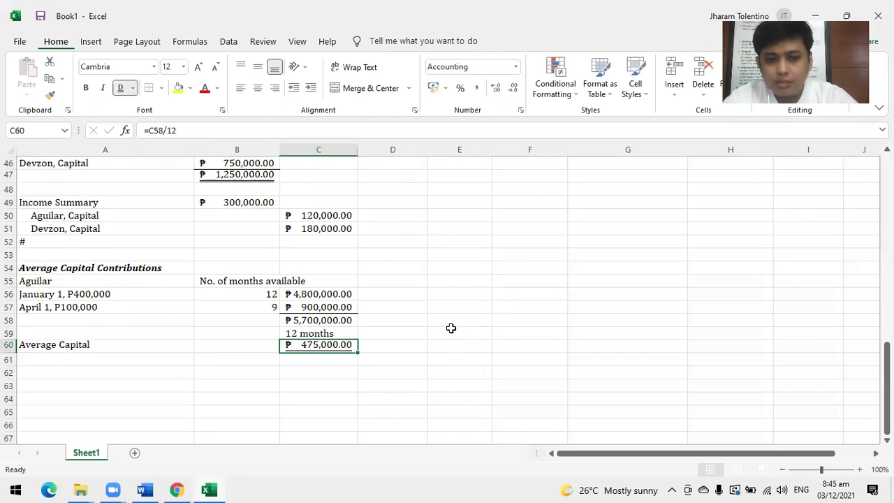
key(alt+Tab)
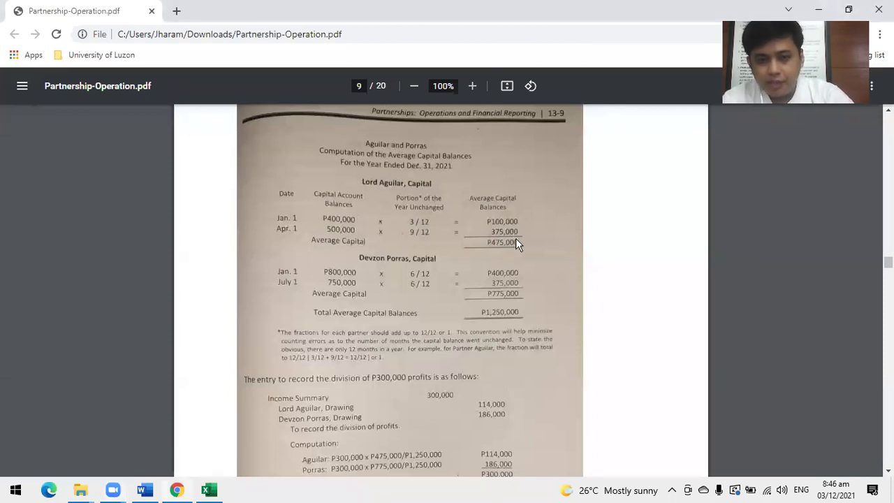
Return to the Excel workbook after checking page 9's average capital computation.
key(alt+Tab)
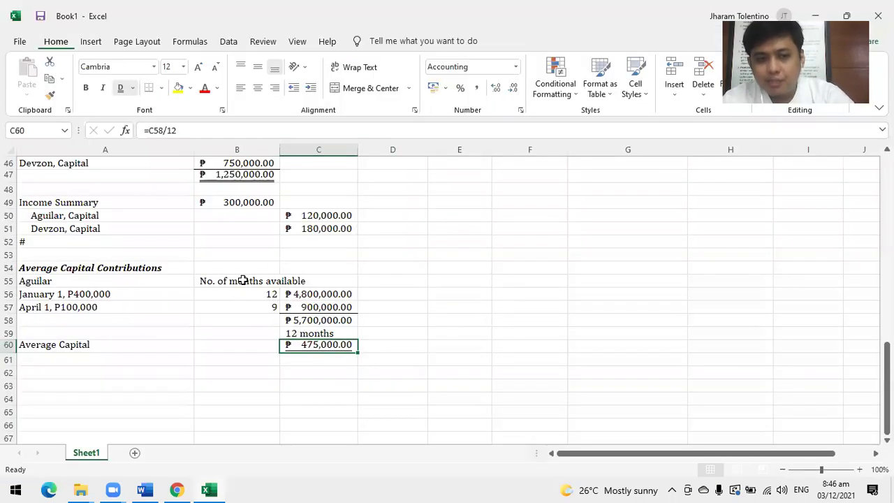
click(242, 281)
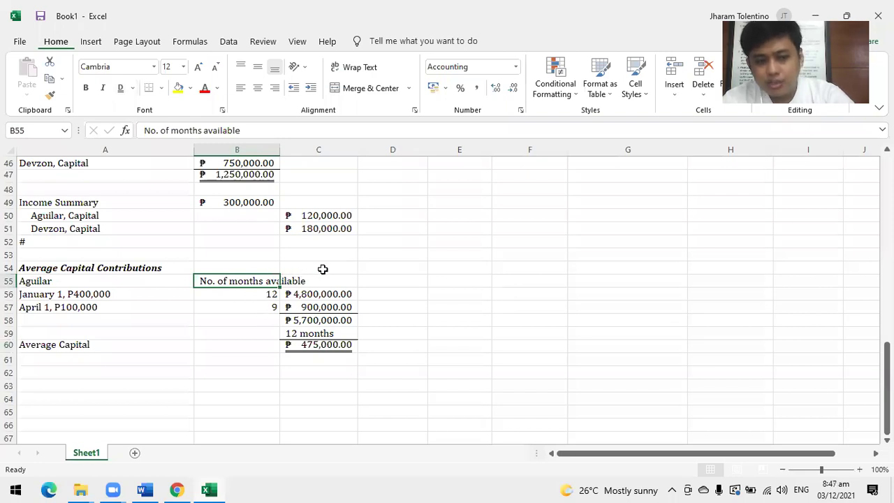
key(alt+Tab)
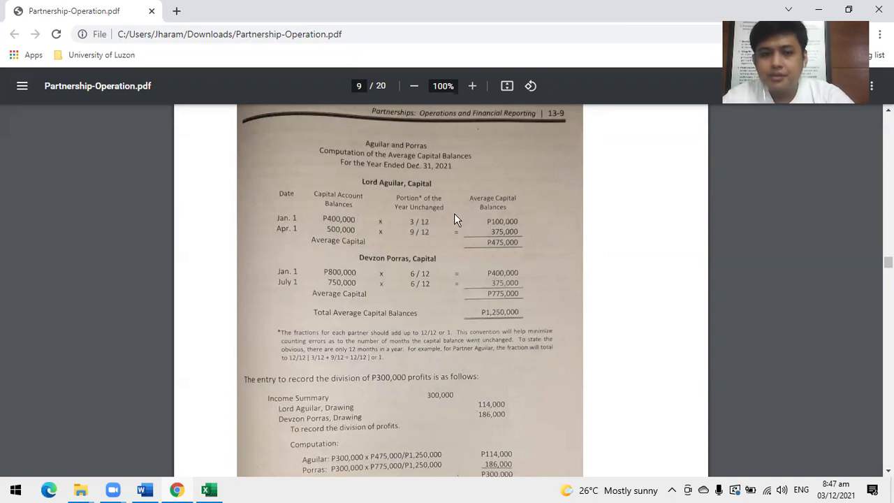
key(alt+Tab)
Make the Average Capital label in A60 bold.
click(70, 369)
scroll(89, 371, down, 1)
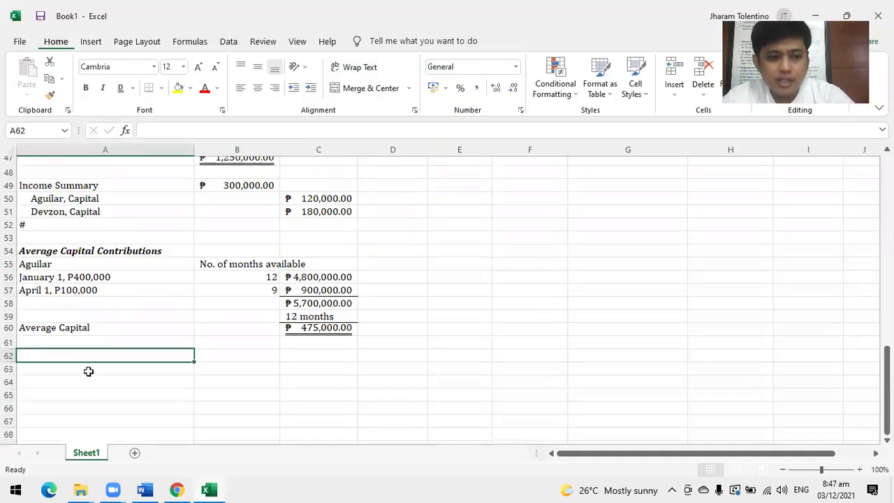
click(70, 301)
click(86, 87)
Enter Devzon in A62 with 'January 1, P800,000' and 'July 1, (P50,000)' beneath it.
click(75, 332)
text(De)
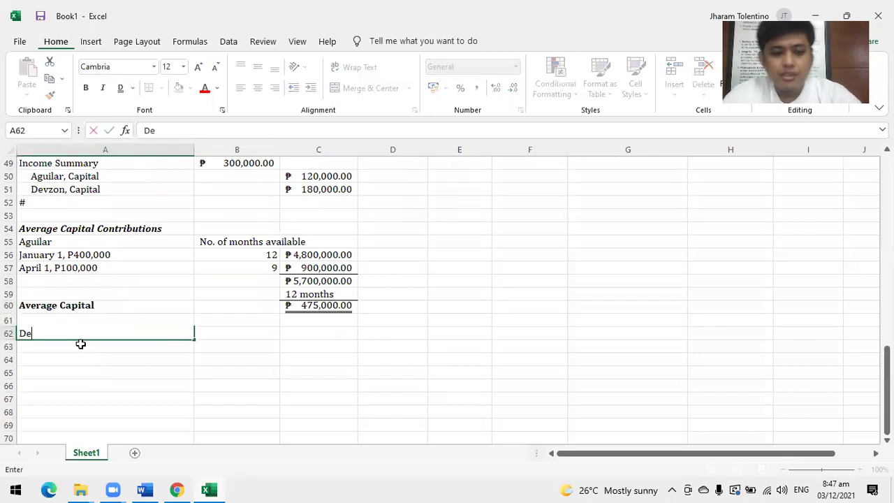
text(vzon)
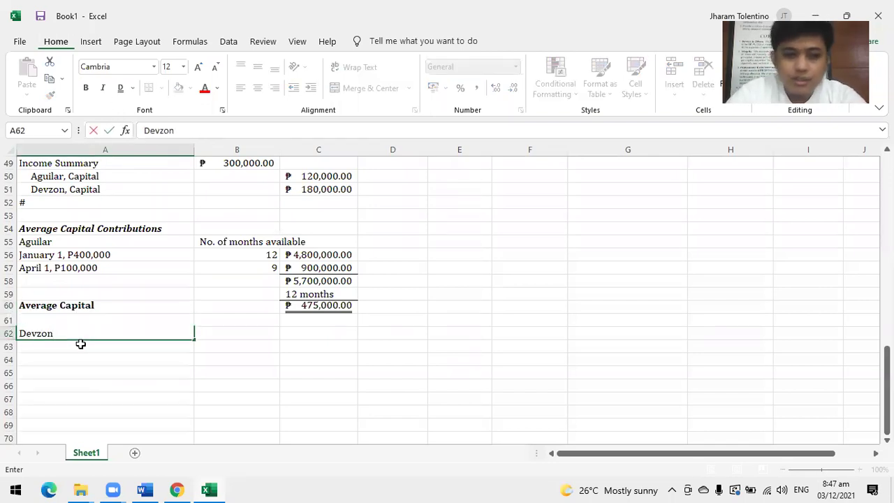
key(Return)
key(ctrl+z)
click(81, 345)
text(January 1)
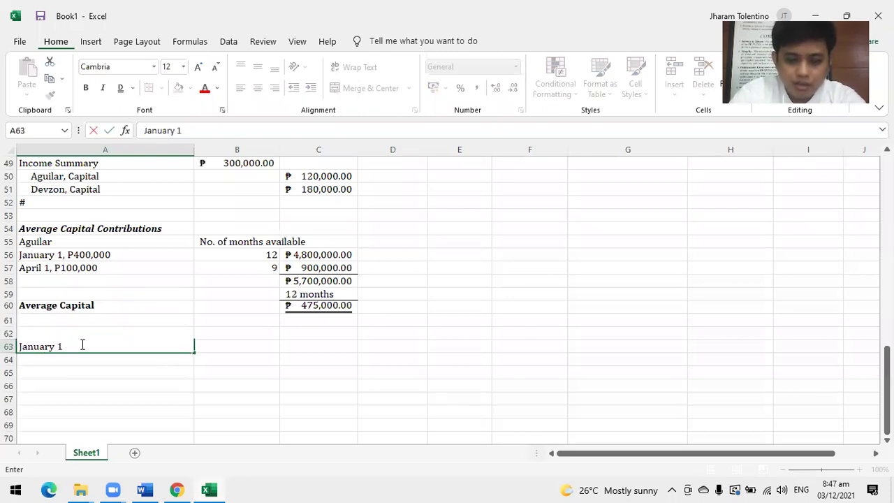
text(, P800)
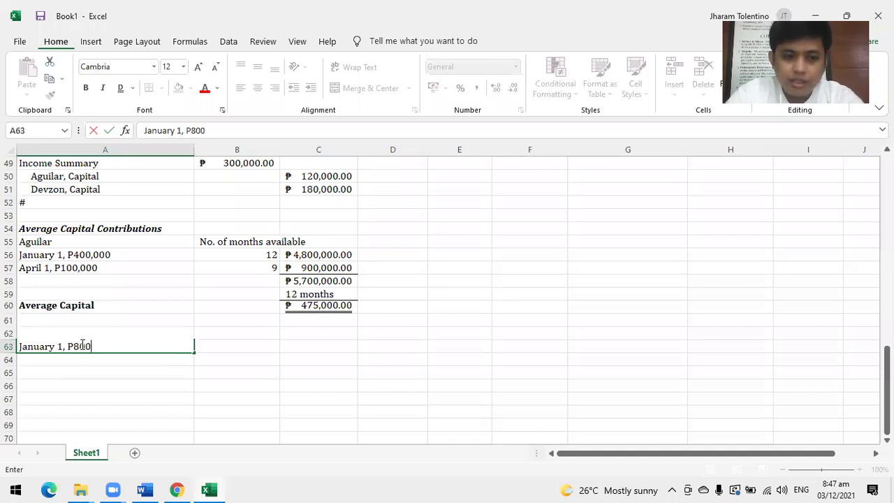
text(,000)
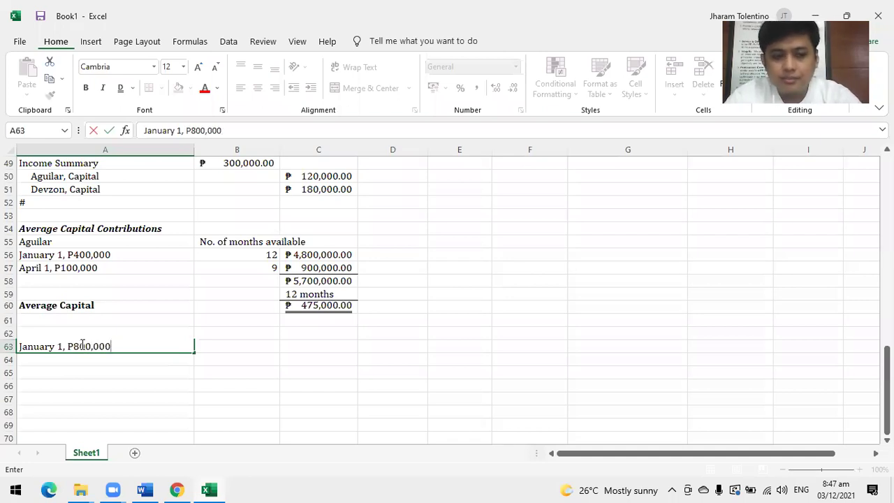
key(Return)
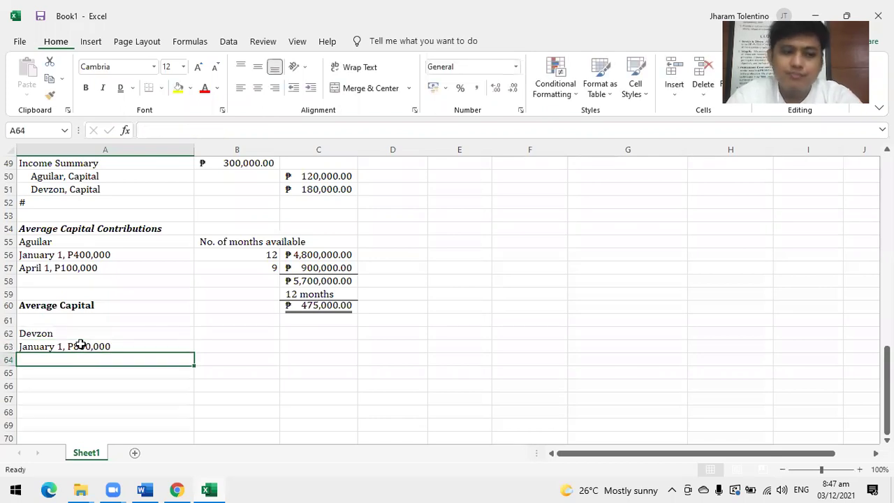
drag(81, 344, 81, 358)
text(July 1, ()
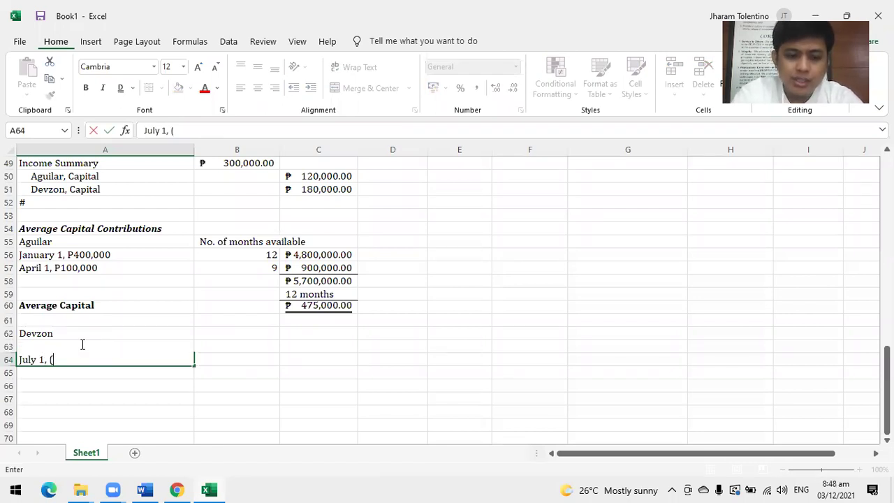
text(5)
key(BackSpace)
text(P50,000)
key(Return)
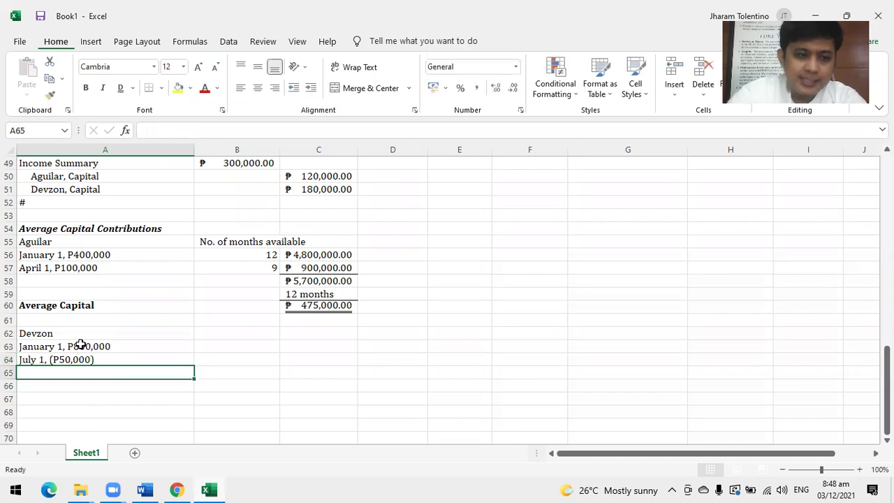
Copy the 'No. of months available' heading from B55 into B62 for Devzon.
click(232, 254)
click(237, 239)
key(ctrl+c)
click(219, 331)
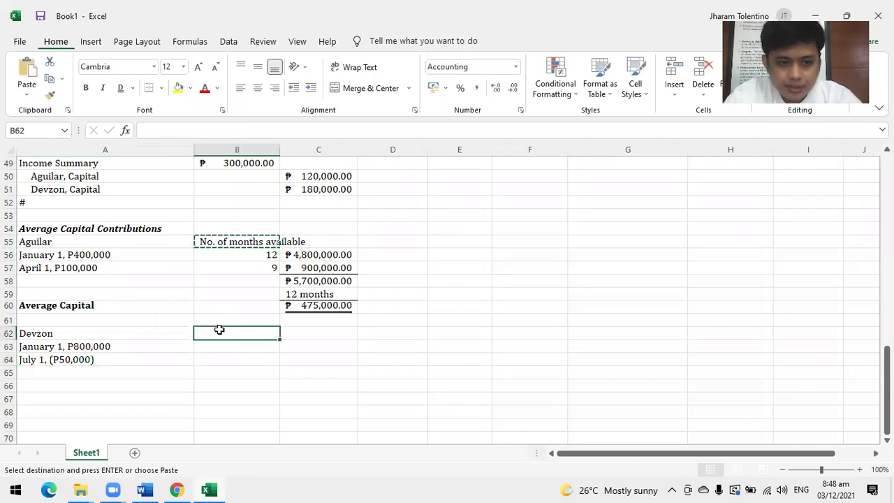
key(ctrl+v)
Enter 12 months in B63 and set B63:B64 to General number format.
click(221, 352)
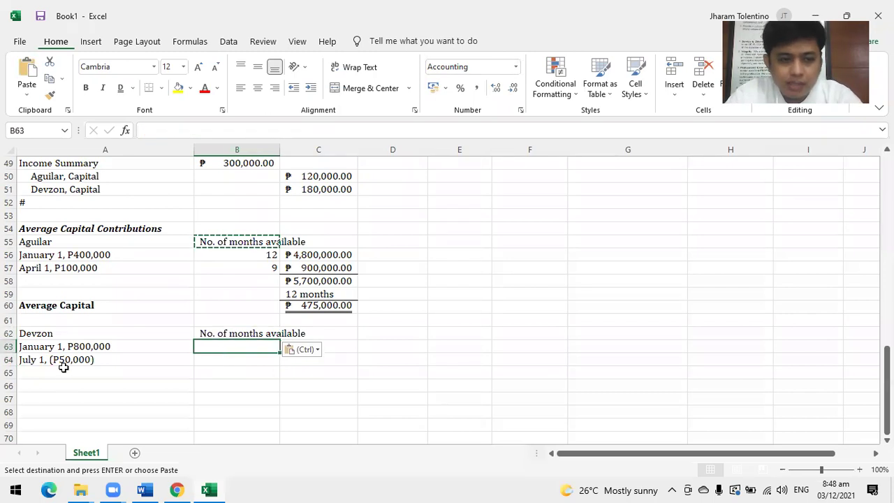
text(1)
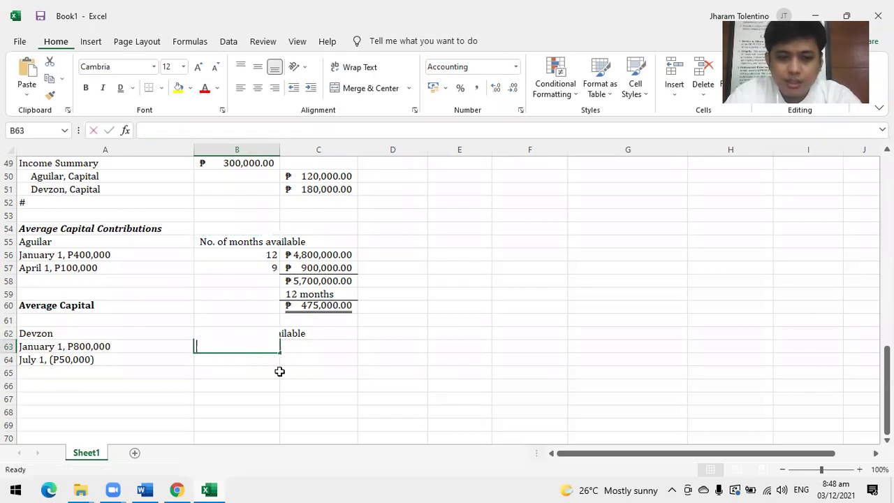
text(2)
key(Tab)
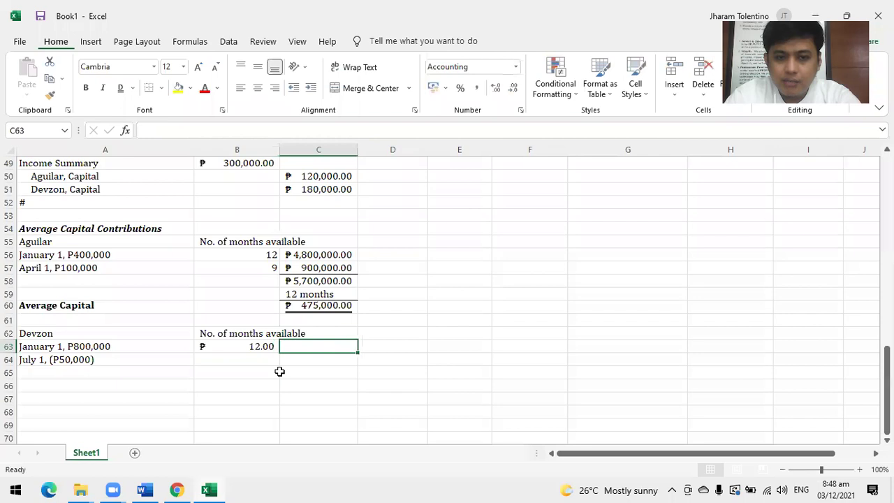
key(Left)
key(shift+Down)
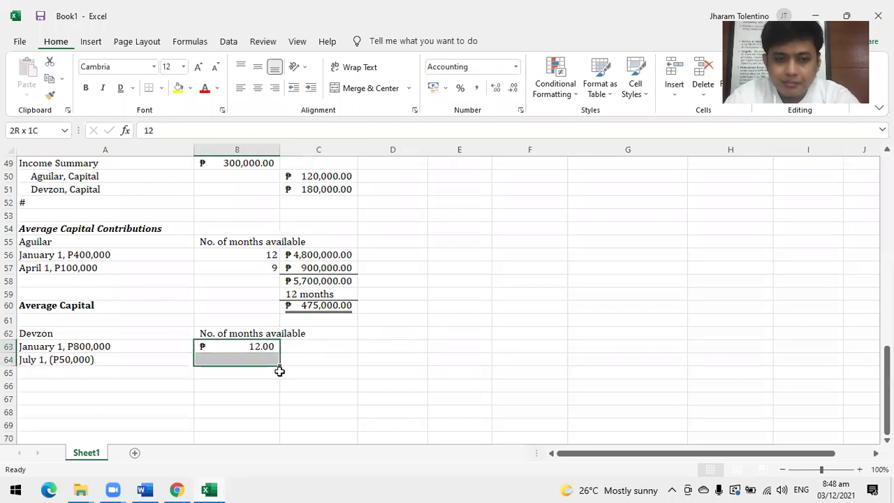
click(445, 88)
click(515, 67)
click(515, 66)
click(516, 67)
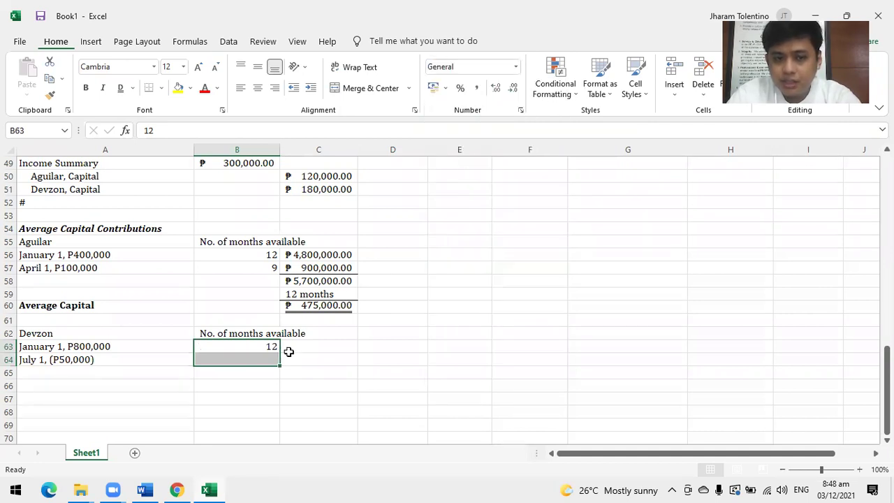
Enter =800000*12 in C63, giving ₱9,600,000.00.
click(326, 350)
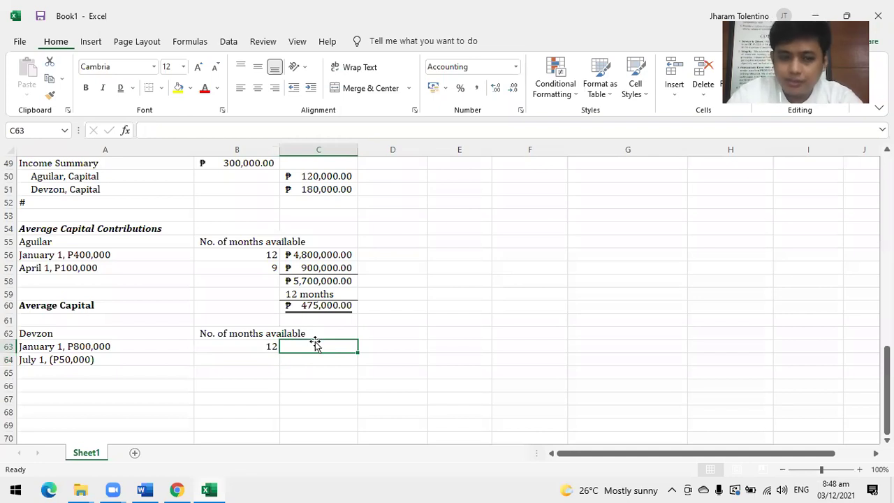
text(=8000)
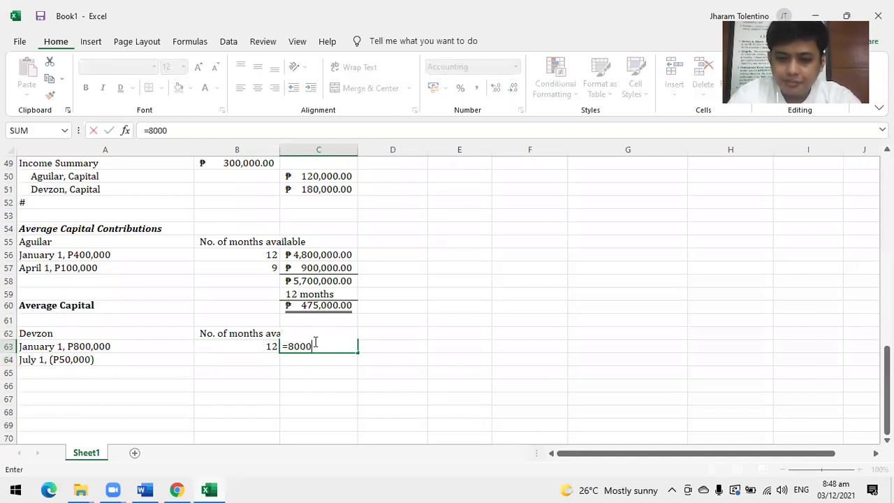
text(00*12)
key(Return)
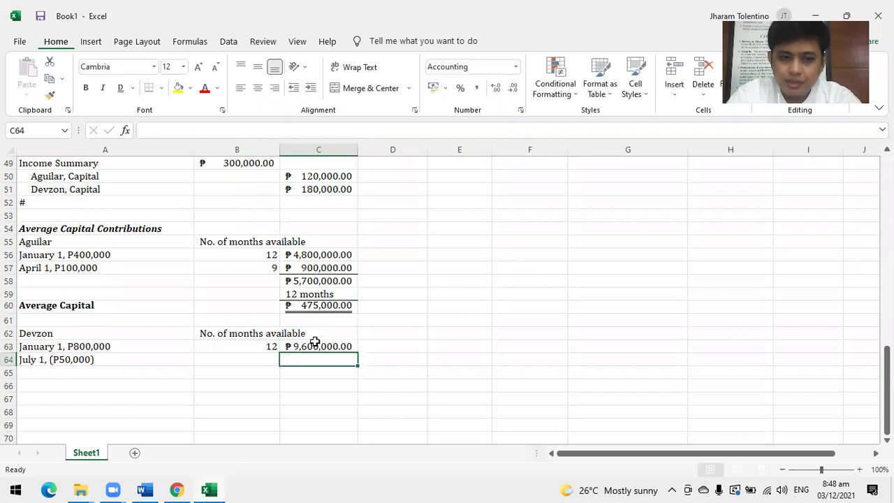
Enter Devzon's July row: 6 months and a =-50000*6 withdrawal of -₱300,000.00.
key(Left)
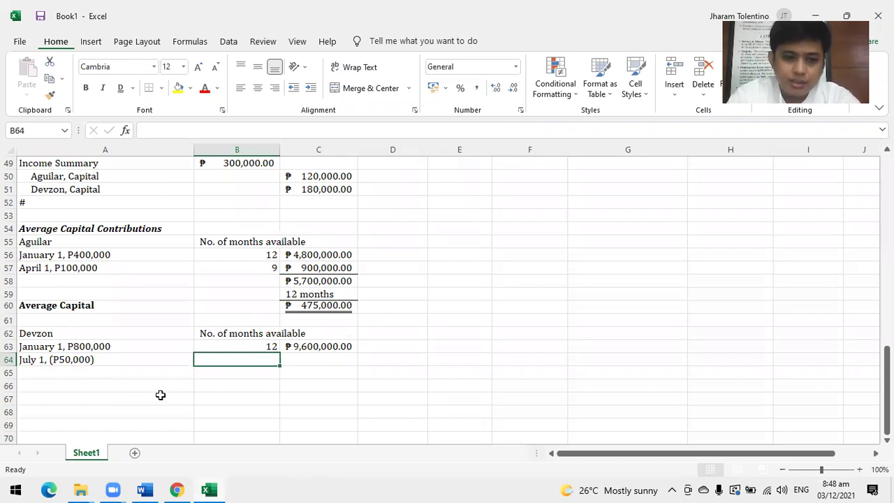
text(6)
key(Tab)
text(=)
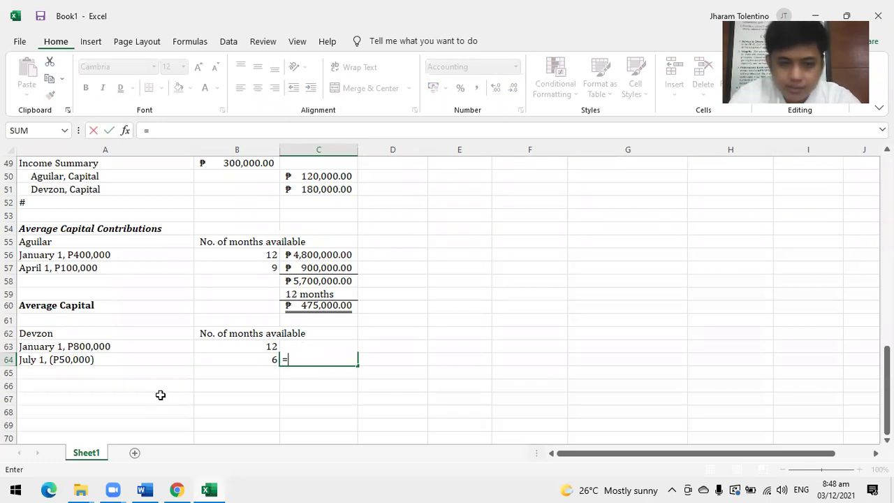
text(-50)
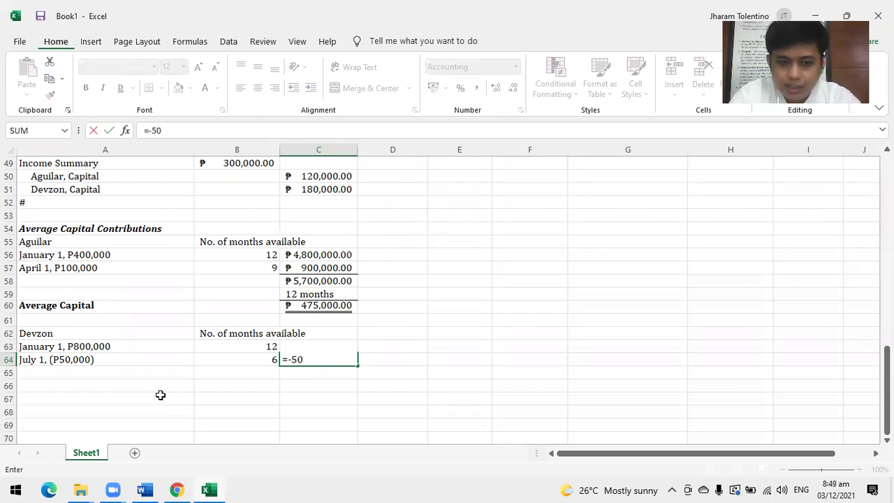
text(000*6)
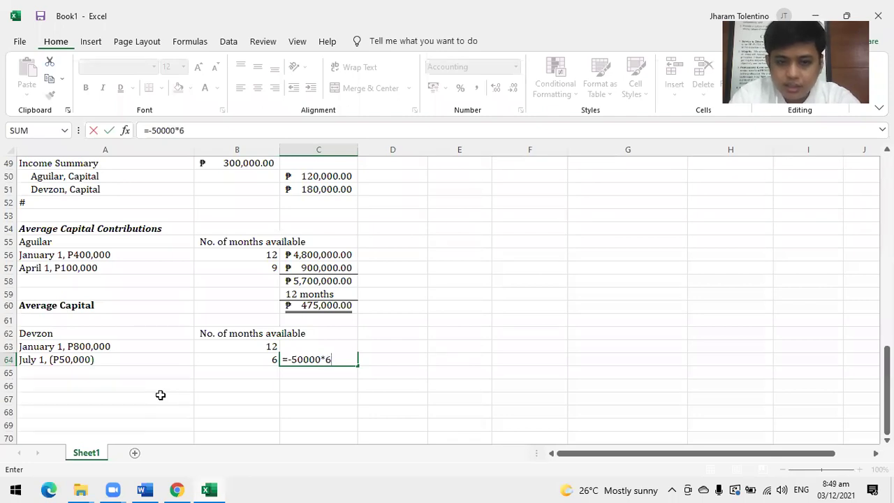
key(Return)
AutoSum the two amounts to ₱9,300,000.00 in C65 and label C66 '12 months'.
click(290, 360)
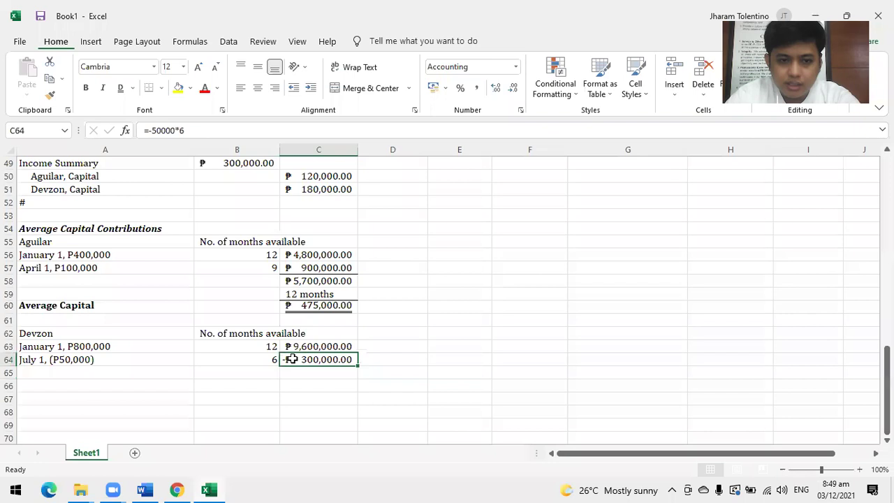
click(292, 378)
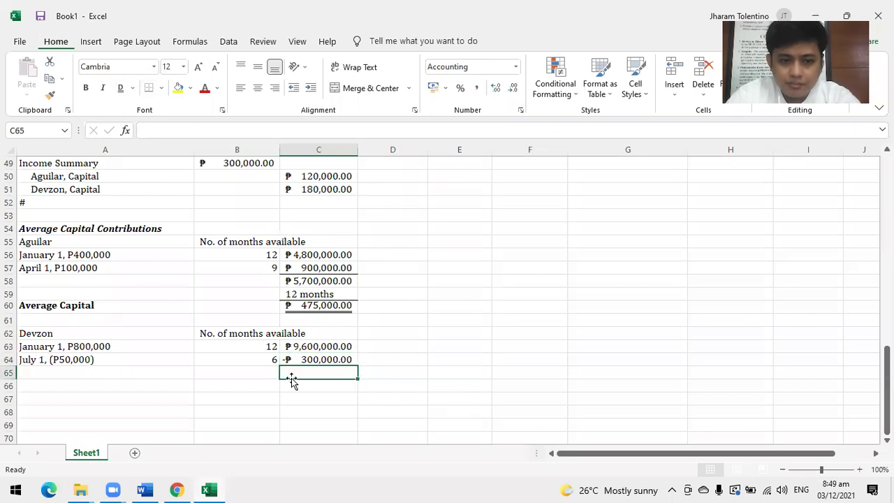
key(alt+equal)
key(Return)
text(12 months)
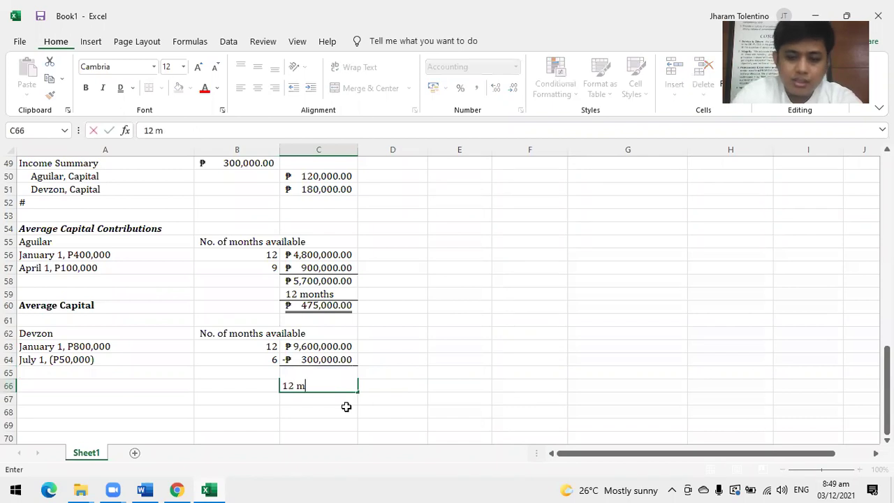
key(Return)
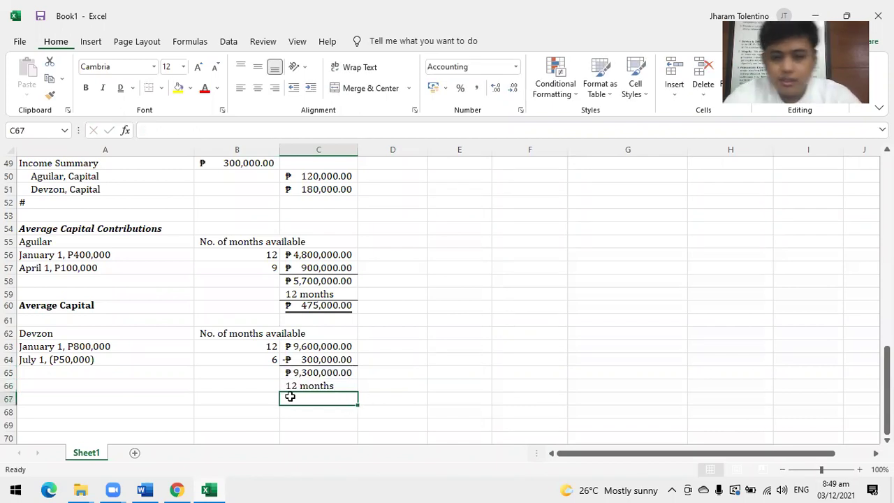
Start Devzon's average capital formula in C67 from the ₱9,300,000.00 total.
click(307, 386)
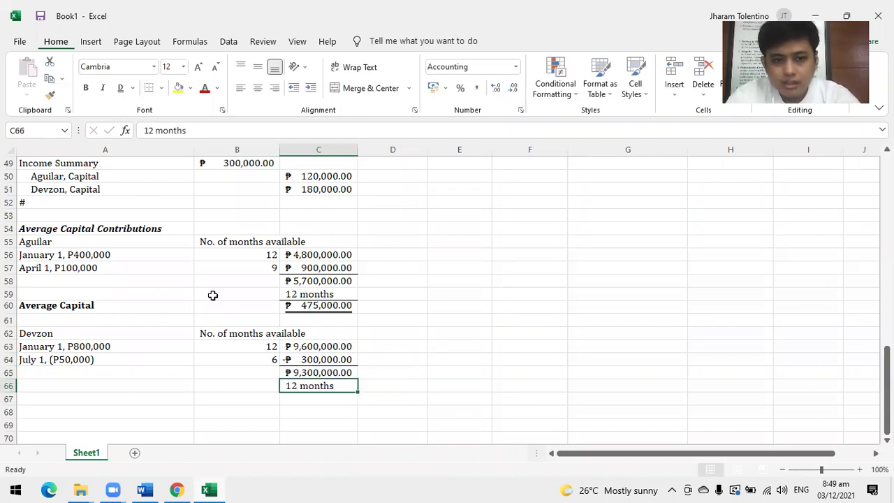
click(312, 399)
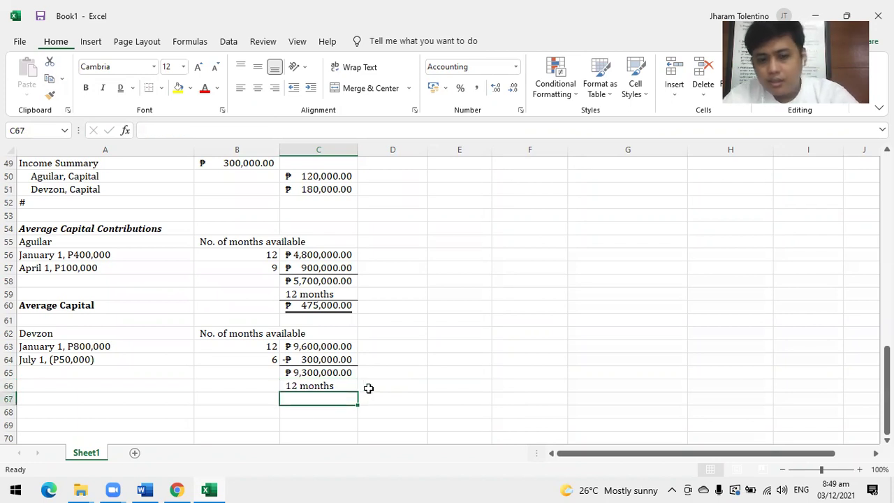
text(=)
click(334, 372)
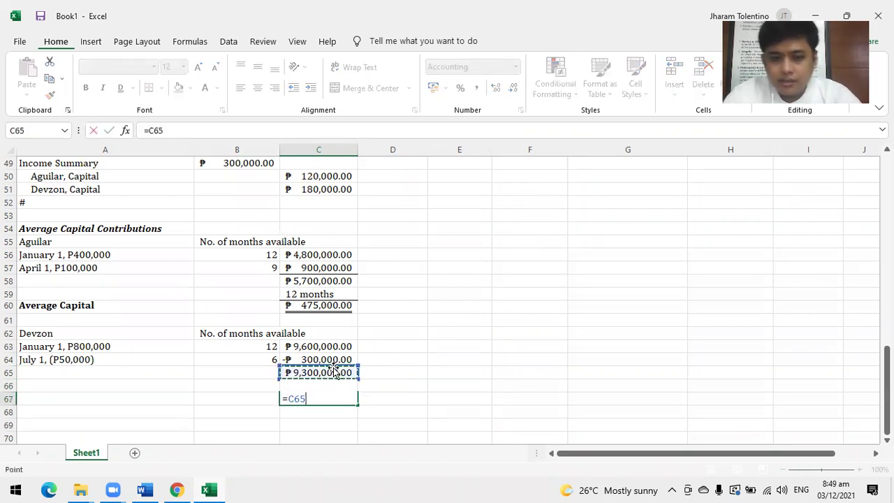
Finish C67 as =C65/12, giving ₱775,000.00, and compare it with the textbook PDF.
text(/12)
key(Return)
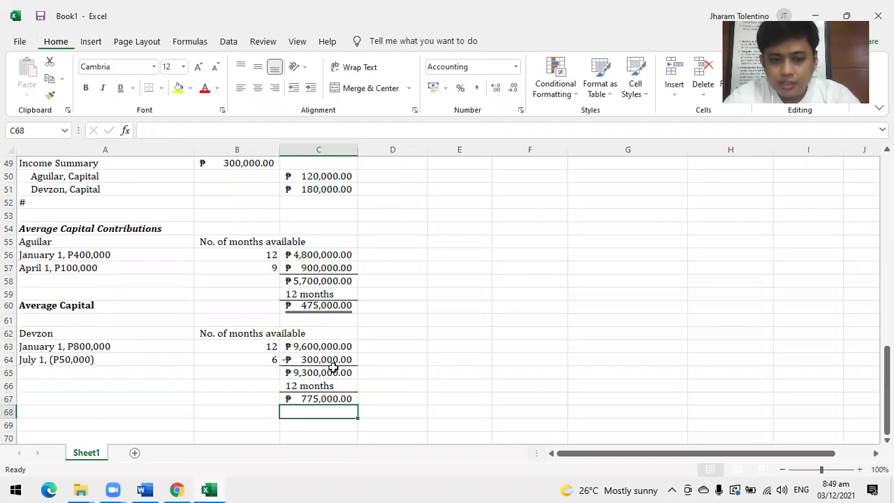
click(336, 399)
key(alt+Tab)
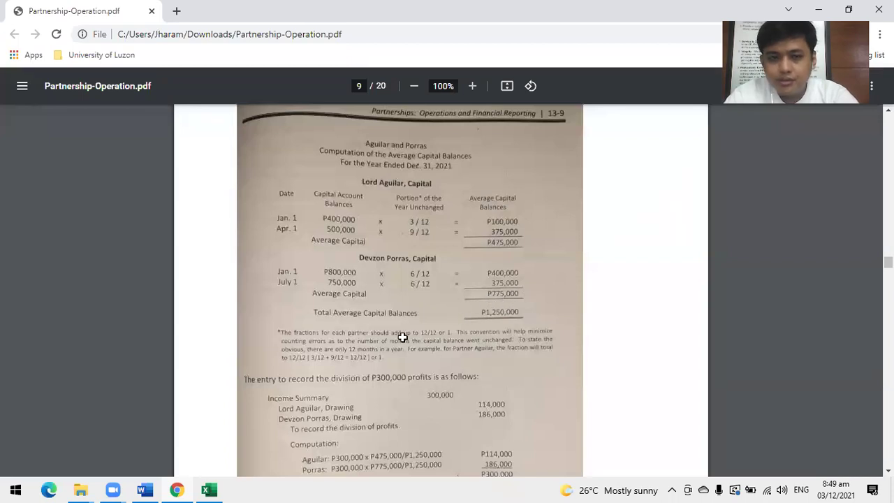
key(alt+Tab)
Bold both average capitals, 775,000.00 and 475,000.00, and double-underline 775,000.00.
click(84, 89)
click(132, 88)
click(313, 306)
click(312, 305)
click(85, 88)
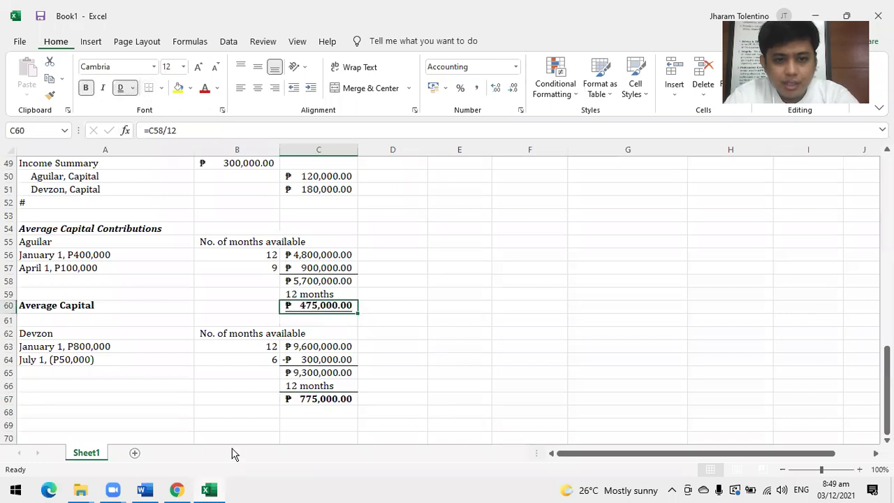
click(99, 399)
click(295, 402)
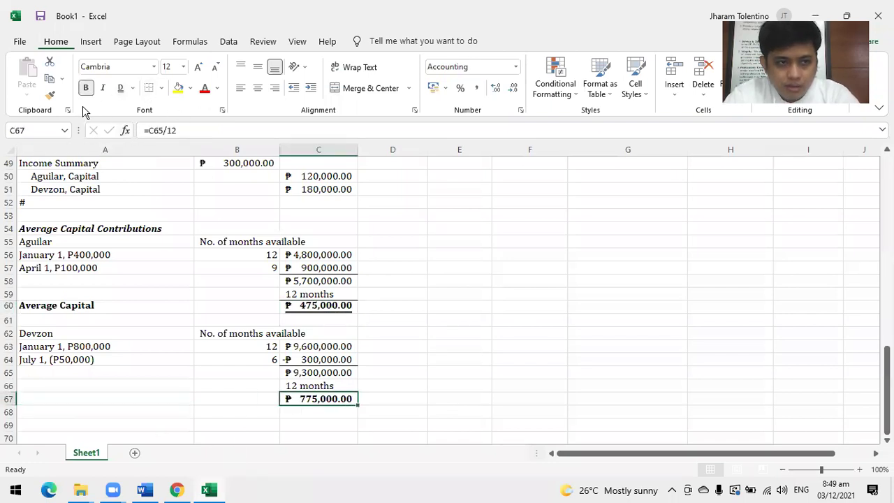
click(120, 88)
Label A67 'Average Capital' and check the figures against the textbook PDF.
click(83, 400)
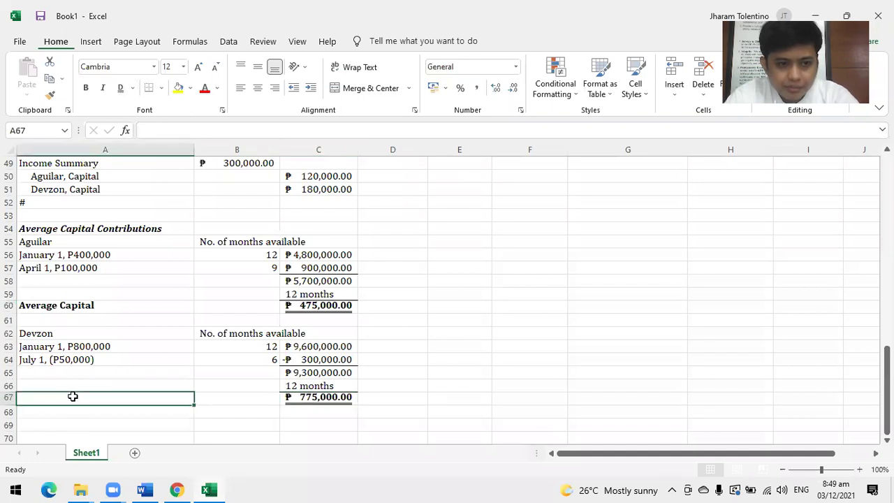
text(Ave)
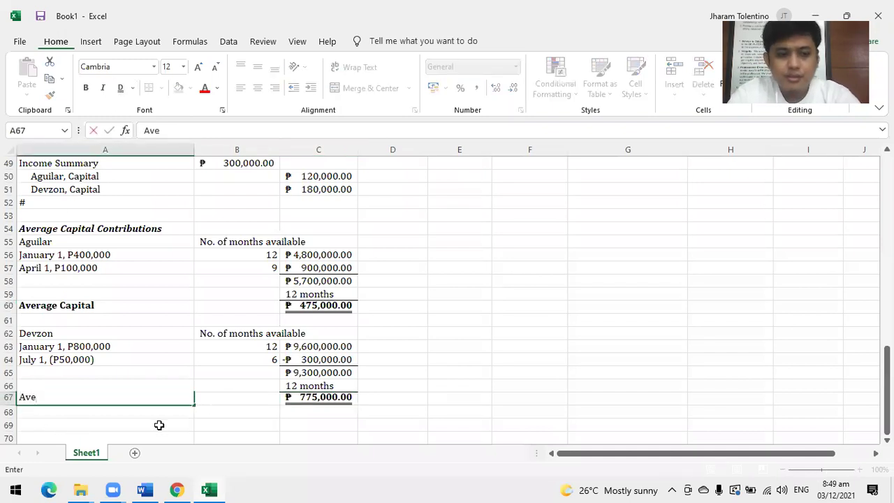
text(rage)
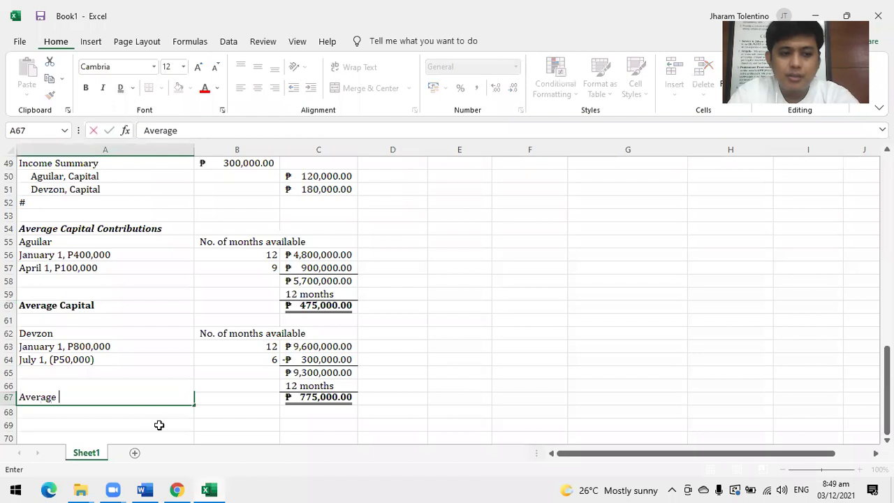
text( Capital)
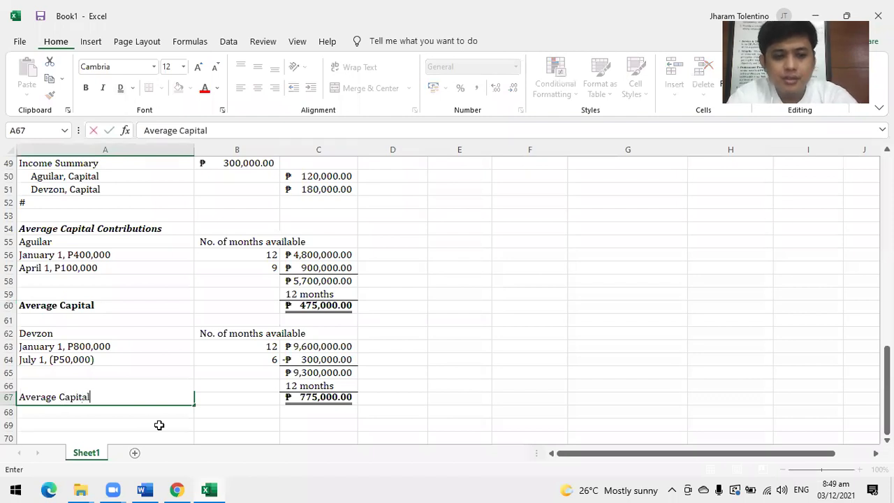
key(Return)
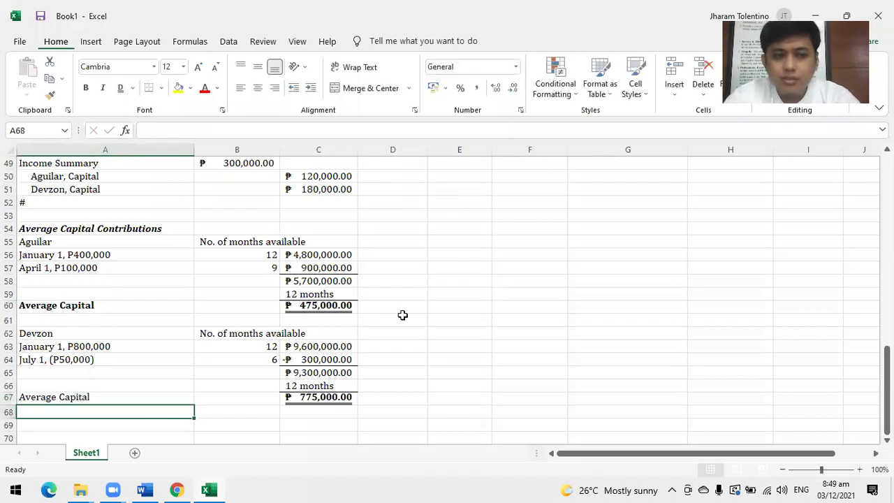
scroll(338, 317, up, 1)
scroll(340, 319, down, 1)
scroll(381, 321, down, 1)
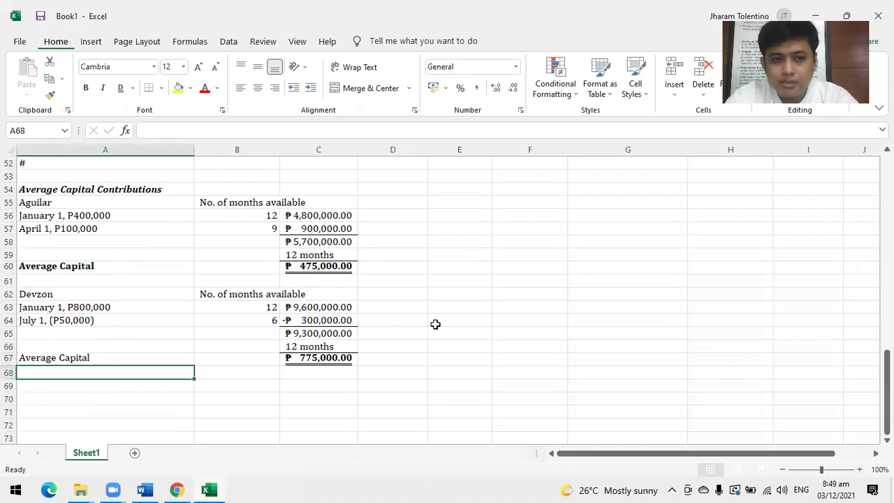
key(alt+Tab)
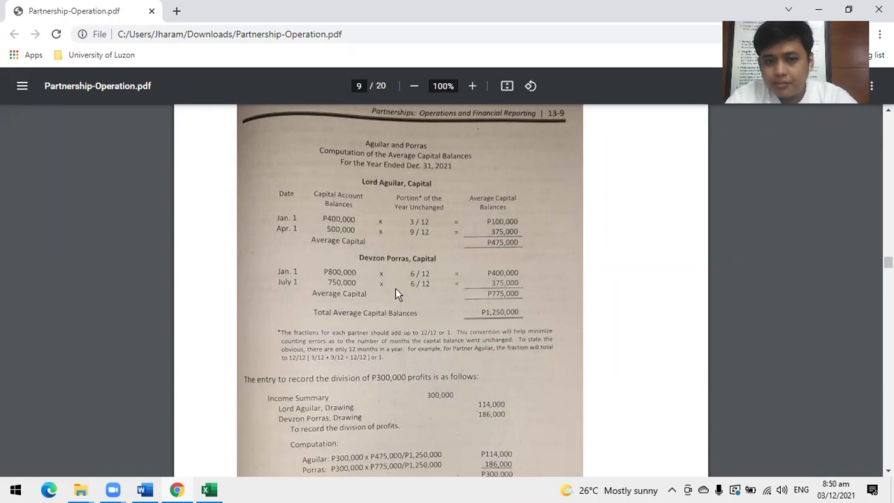
Bold Devzon's Average Capital label in A67 to match Aguilar's label.
key(alt+Tab)
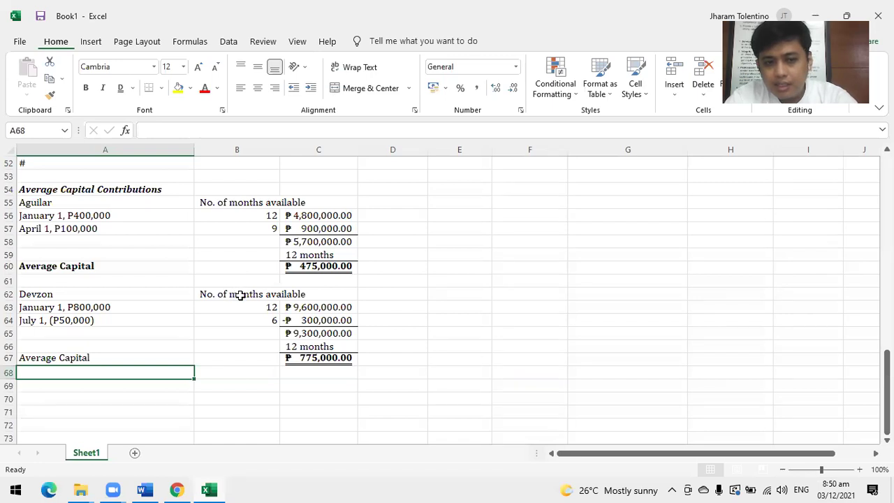
click(245, 293)
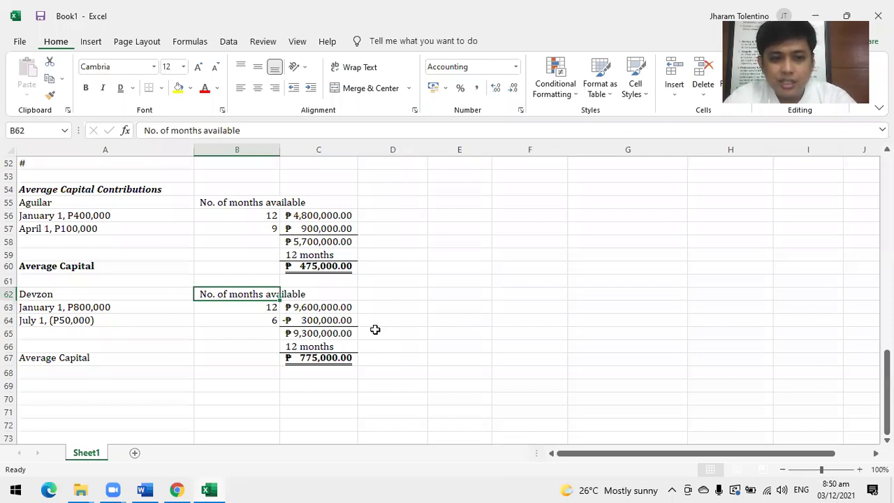
click(52, 357)
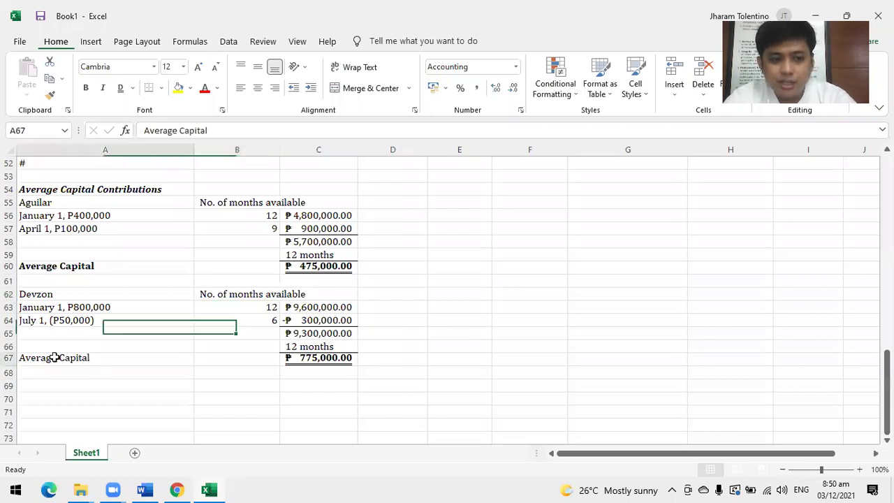
click(86, 88)
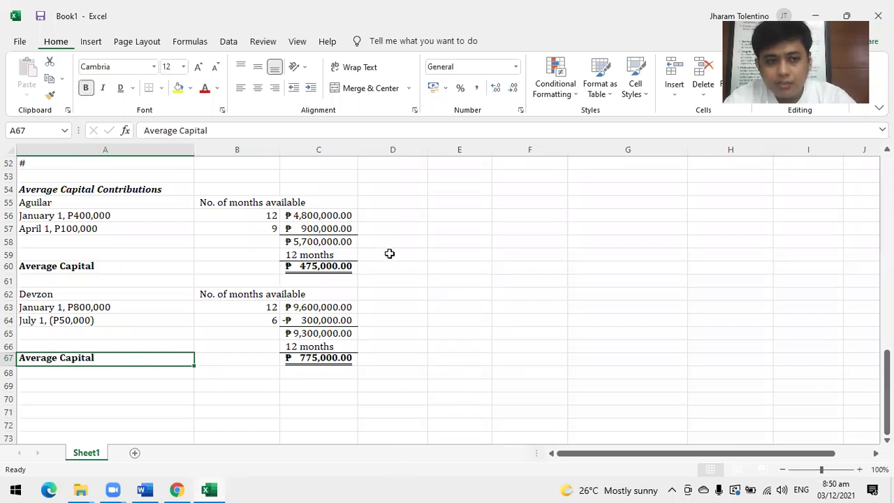
scroll(278, 280, up, 2)
scroll(278, 280, up, 1)
scroll(520, 375, down, 2)
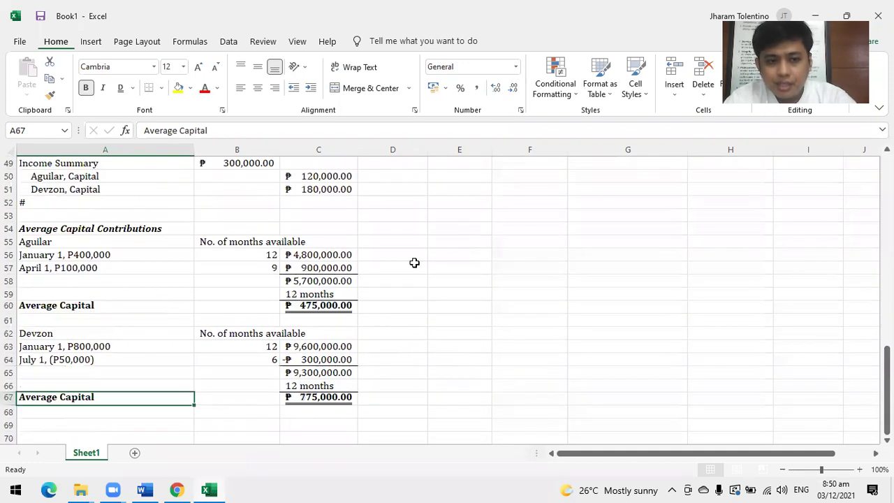
scroll(332, 372, down, 1)
Type the label 'Total Average Capital' in A69.
click(97, 385)
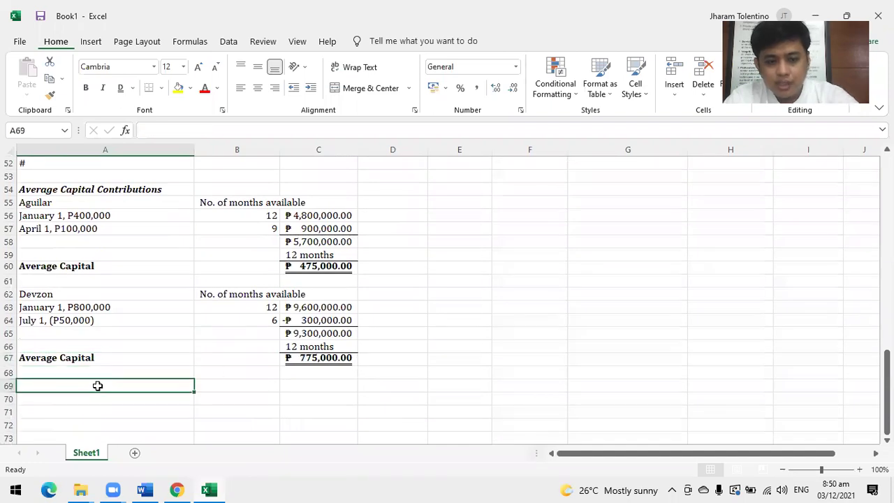
text(TO)
key(BackSpace)
text(otal)
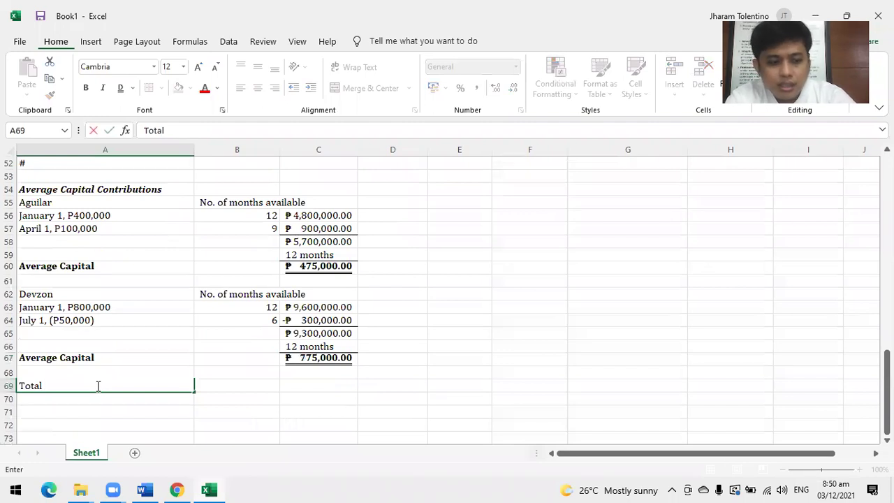
text( AV)
key(BackSpace)
text(verage Capital)
key(Right)
key(Right)
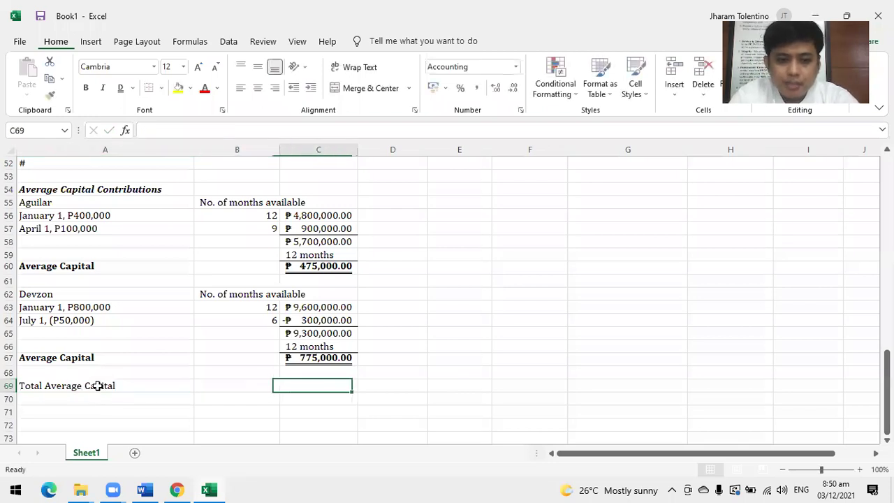
Enter =C60+C67 in C69 to total both averages at ₱1,250,000.00.
text(=)
click(297, 266)
text(+)
click(315, 357)
key(Return)
Make the ₱1,250,000.00 total bold and double-underlined.
click(326, 386)
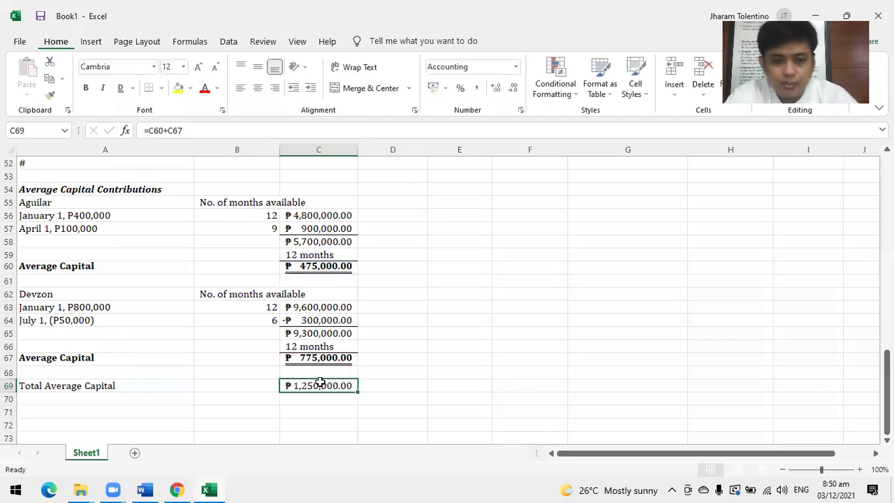
click(86, 87)
scroll(233, 399, down, 2)
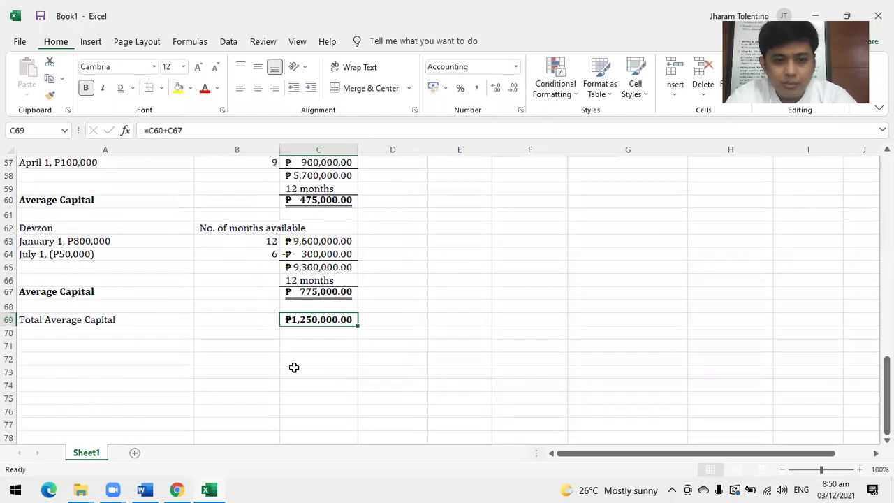
click(128, 91)
scroll(136, 360, up, 4)
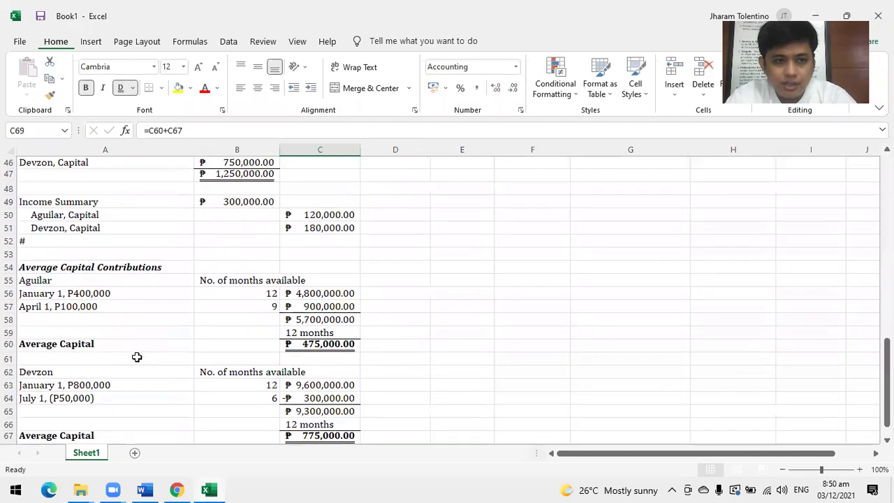
scroll(134, 353, up, 3)
Copy the Income Summary entry rows and paste them at A72.
drag(55, 317, 221, 349)
key(ctrl+c)
scroll(190, 389, down, 7)
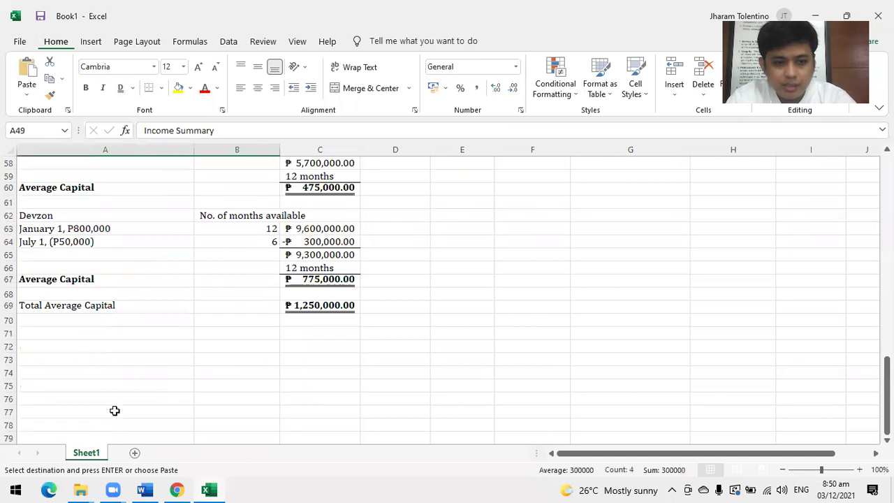
click(51, 346)
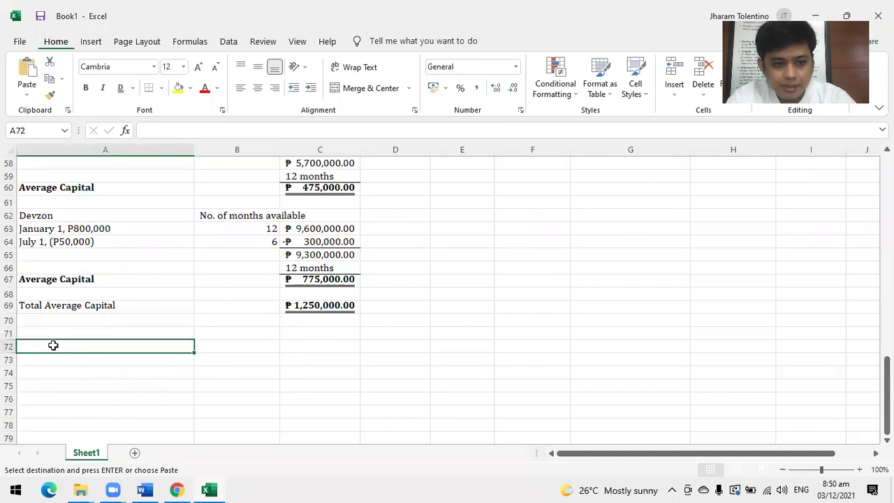
key(ctrl+v)
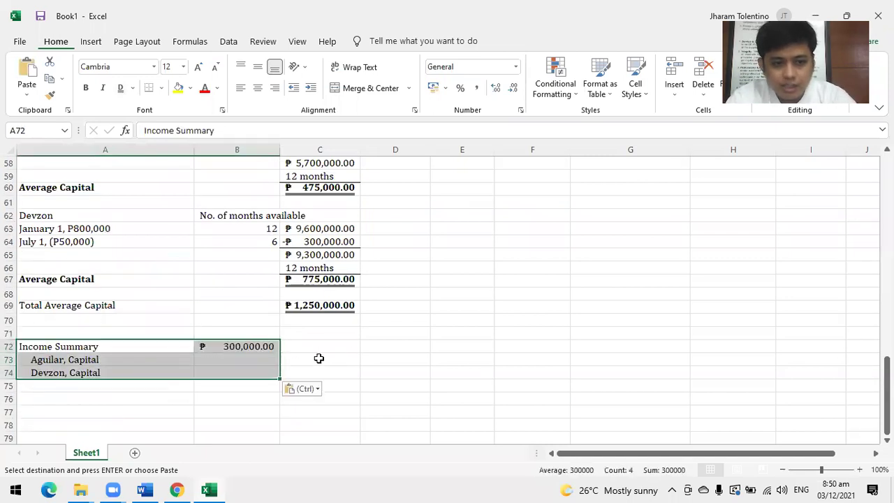
Enter =B72*475/1250 in C73 for Aguilar's ₱114,000.00 profit share.
click(319, 358)
key(Escape)
text(=)
click(257, 349)
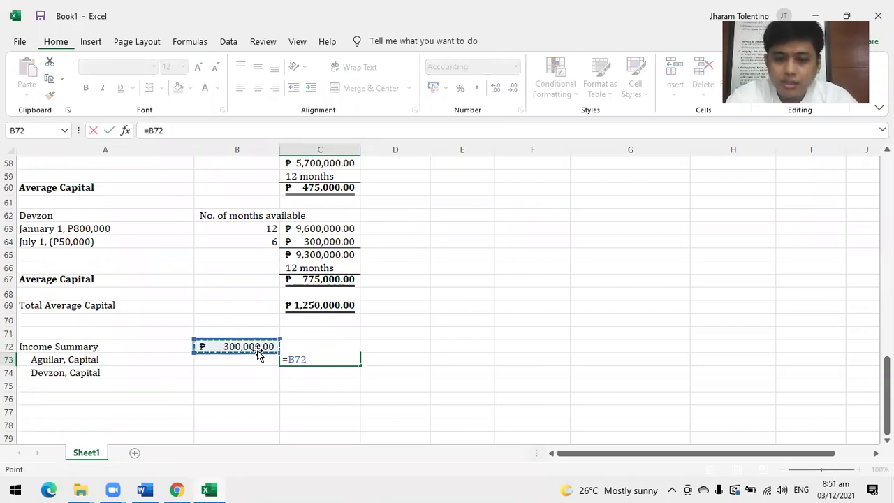
text(*)
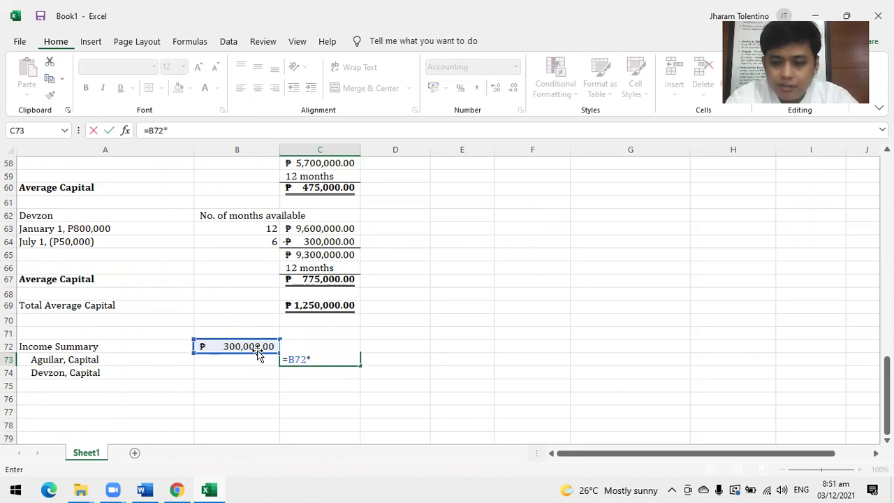
text(475/)
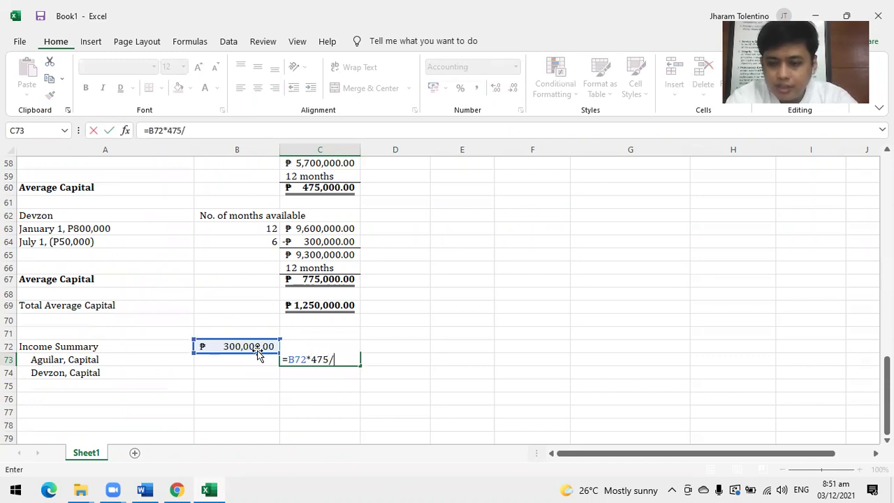
text(1250)
key(Return)
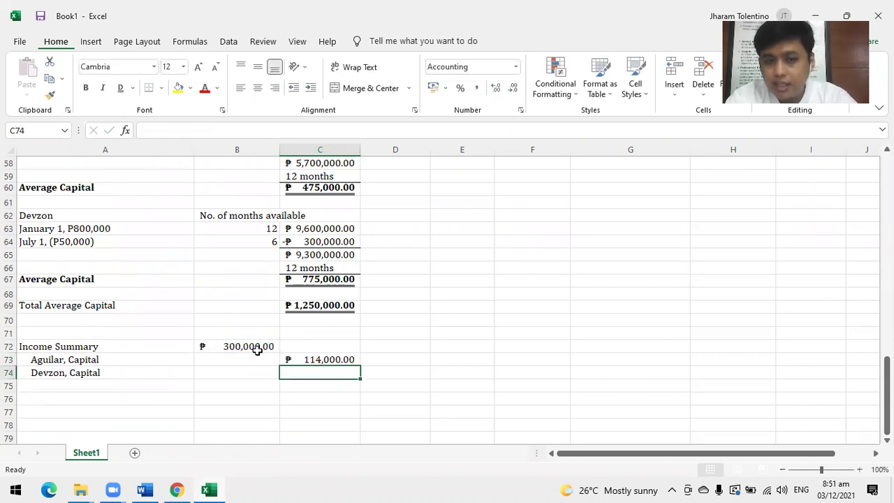
Enter =B72*775/1250 in C74 for Devzon's ₱186,000.00 profit share.
text(=)
click(257, 349)
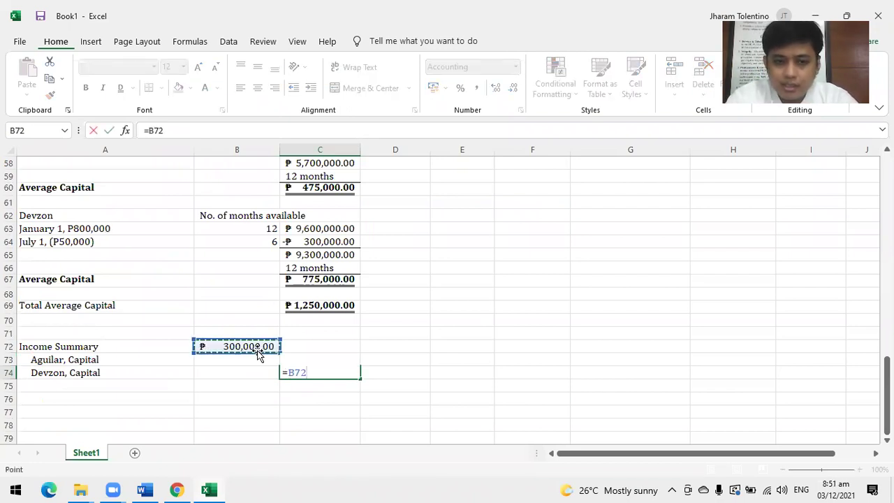
text(*775)
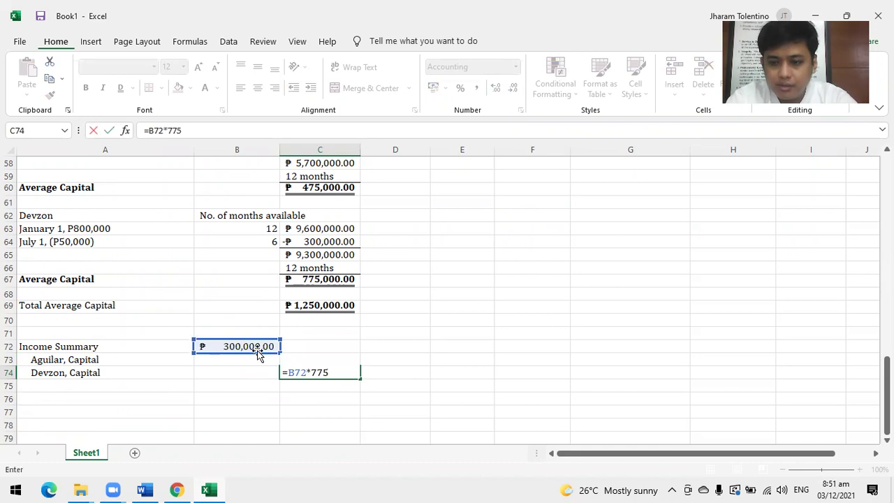
text(/1250)
key(Return)
drag(333, 361, 329, 374)
key(Up)
key(Up)
key(Right)
key(Right)
key(Right)
key(shift+Left)
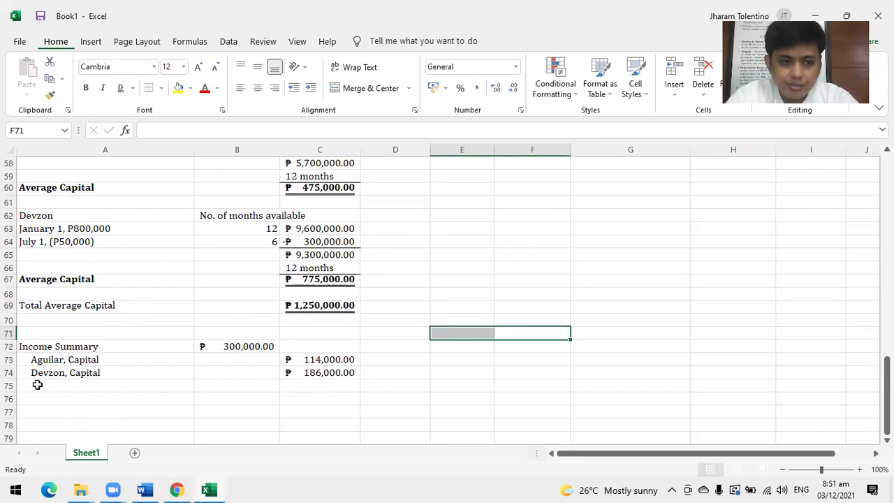
click(37, 385)
Put a # marker in A75 and bold the Total Average Capital label in A69.
text(#)
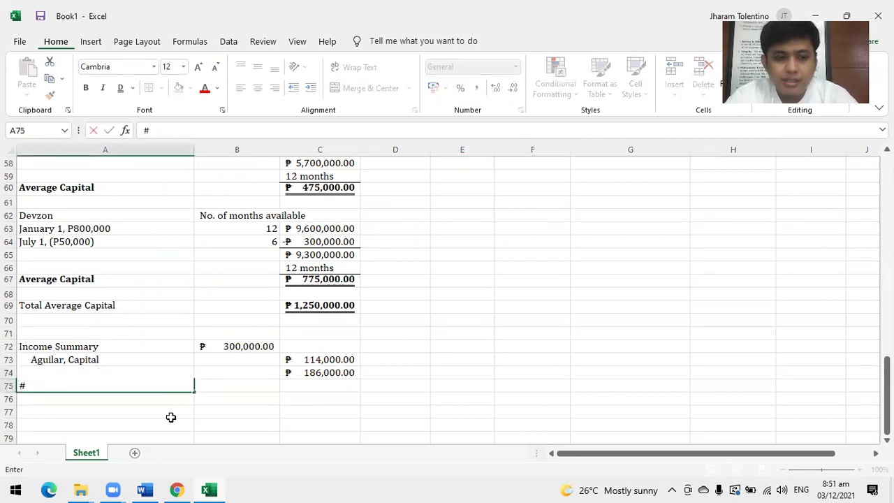
click(130, 413)
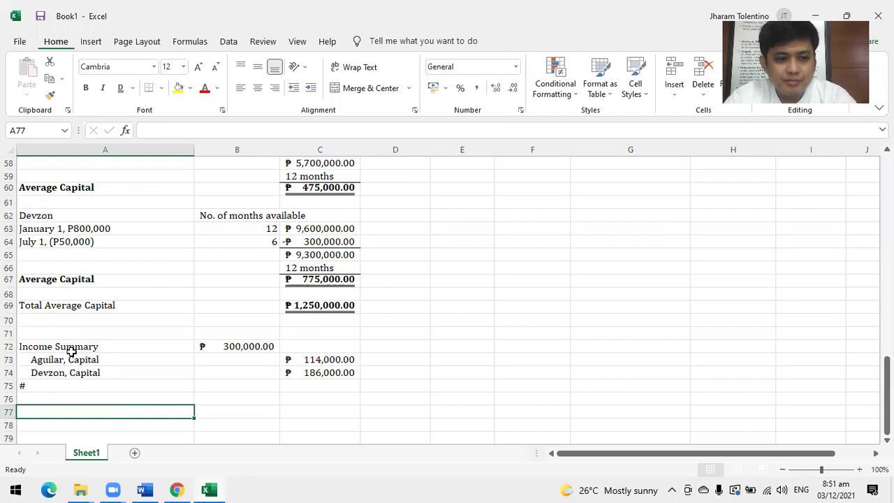
click(56, 308)
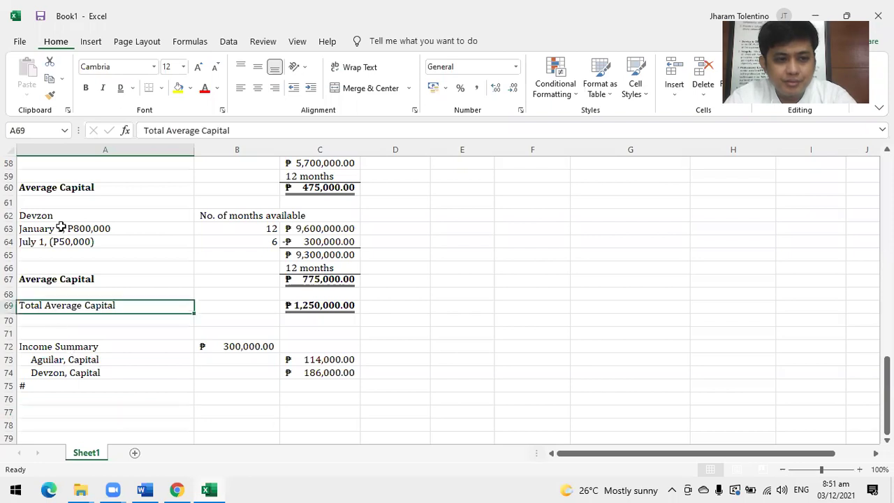
click(86, 87)
click(565, 338)
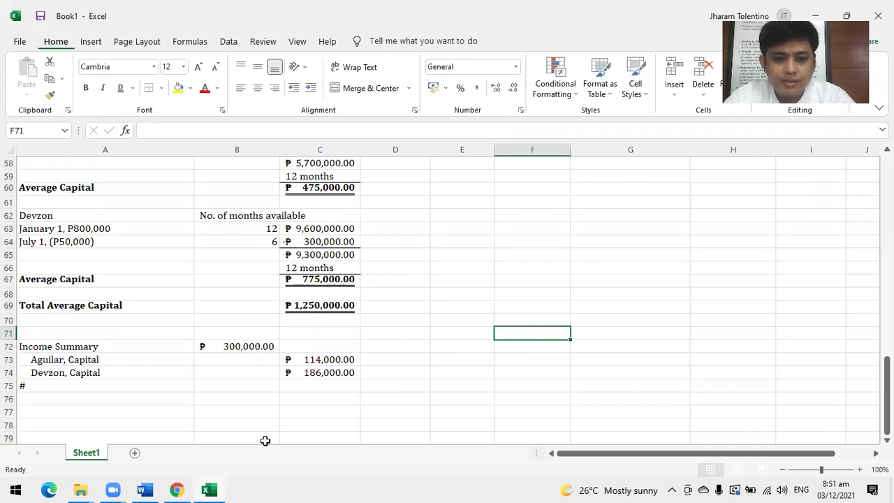
Scroll Partnership-Operation.pdf to the interest-on-capital and agreed-ratio section, checking 114,000 and 186,000 against Excel.
click(177, 491)
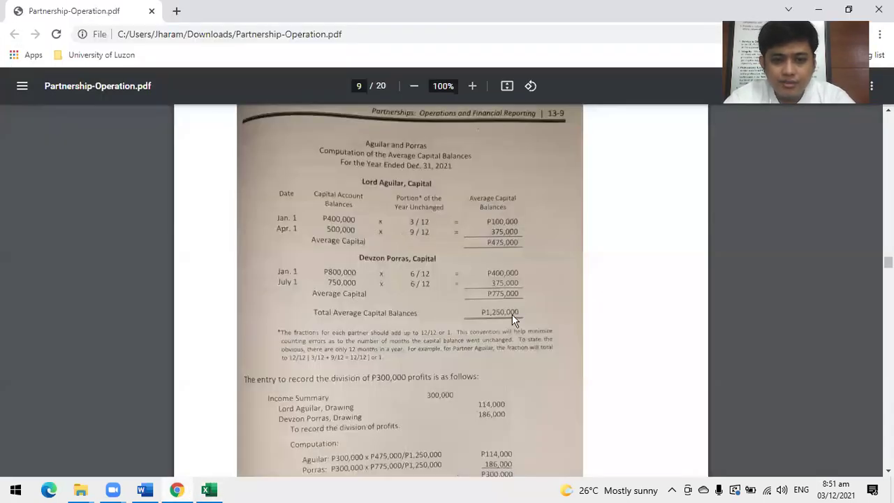
scroll(515, 318, down, 5)
scroll(517, 325, up, 2)
scroll(517, 325, down, 1)
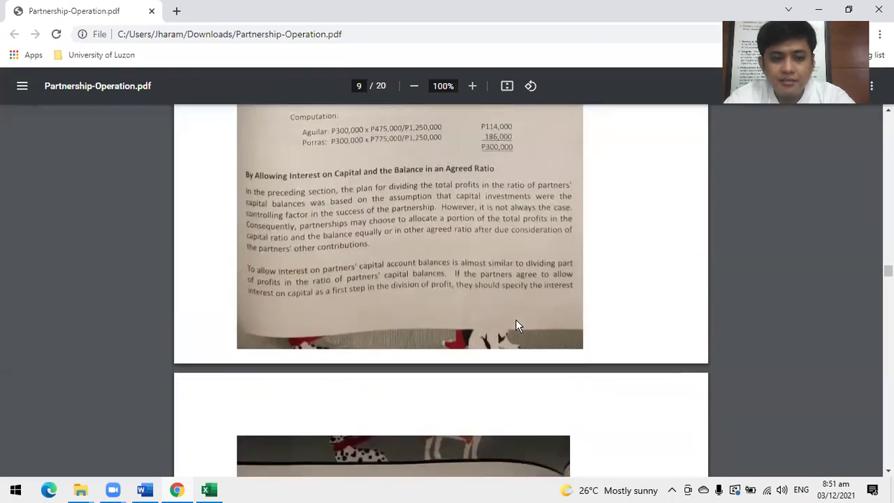
key(alt+Tab)
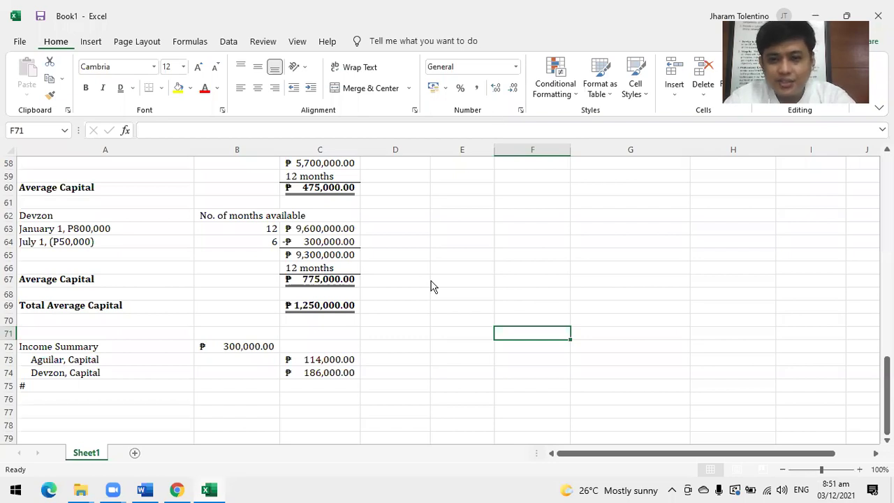
key(alt+Tab)
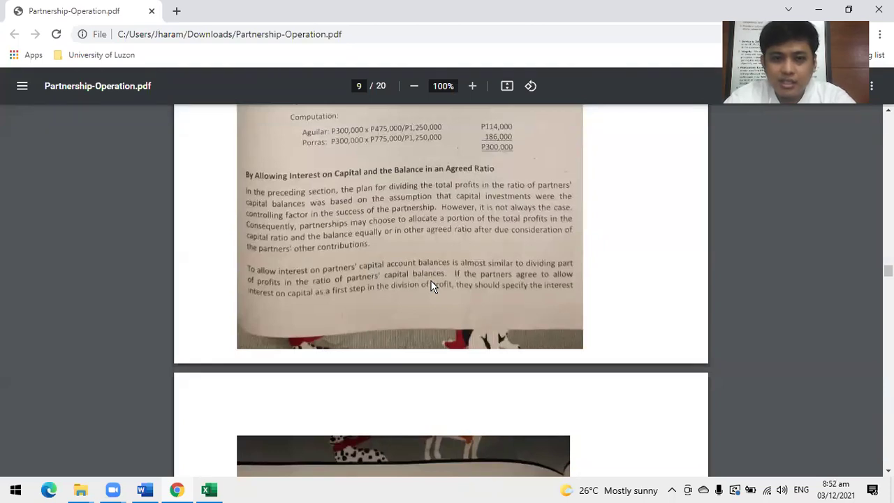
Read page 10's 15% interest illustration in the PDF, then return to the workbook.
scroll(433, 287, down, 5)
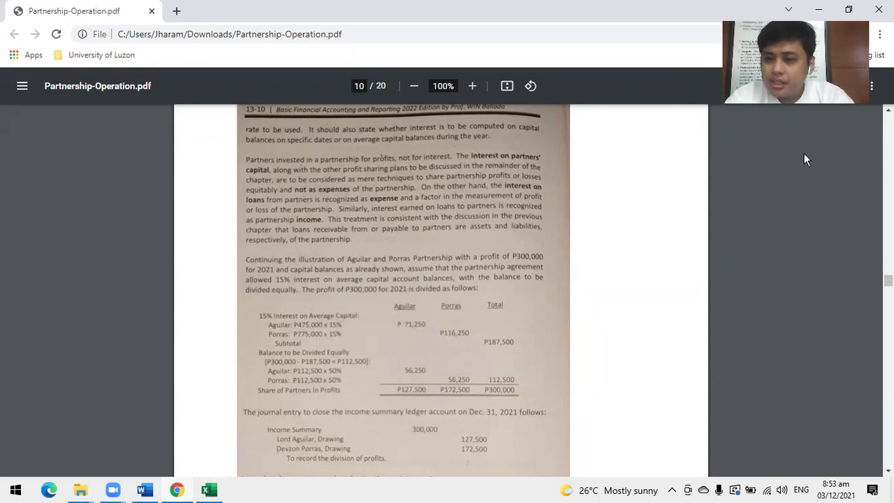
key(alt+Tab)
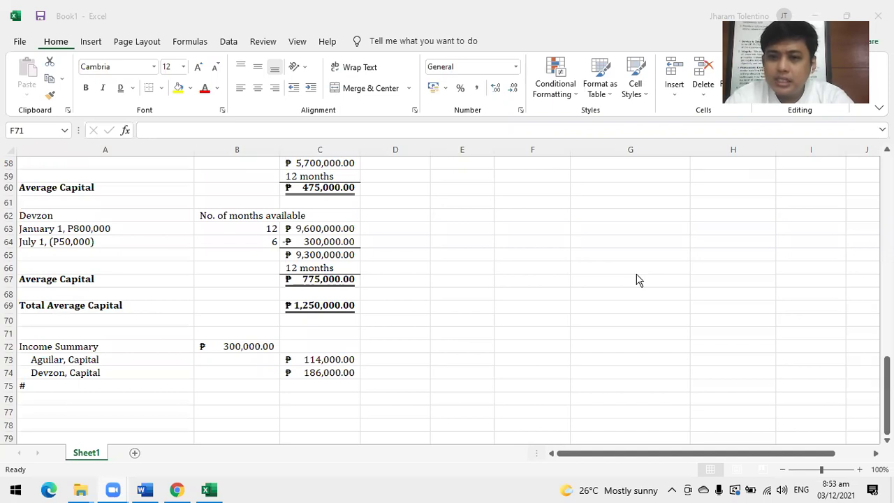
scroll(315, 336, down, 1)
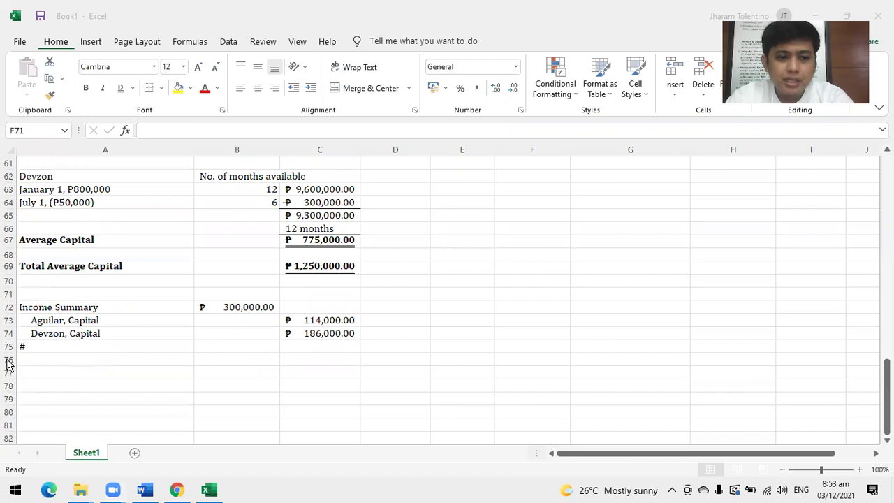
Fill row 76 green as a separator below the capital-ratio Income Summary entry.
click(9, 359)
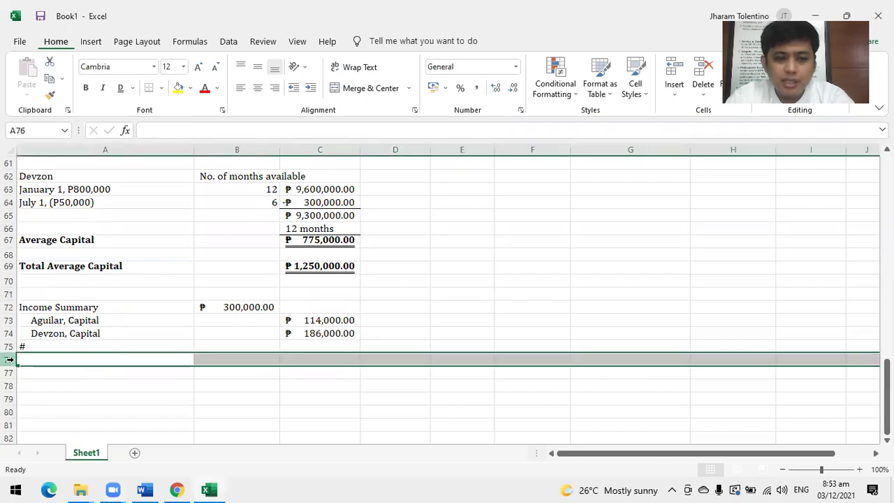
click(189, 89)
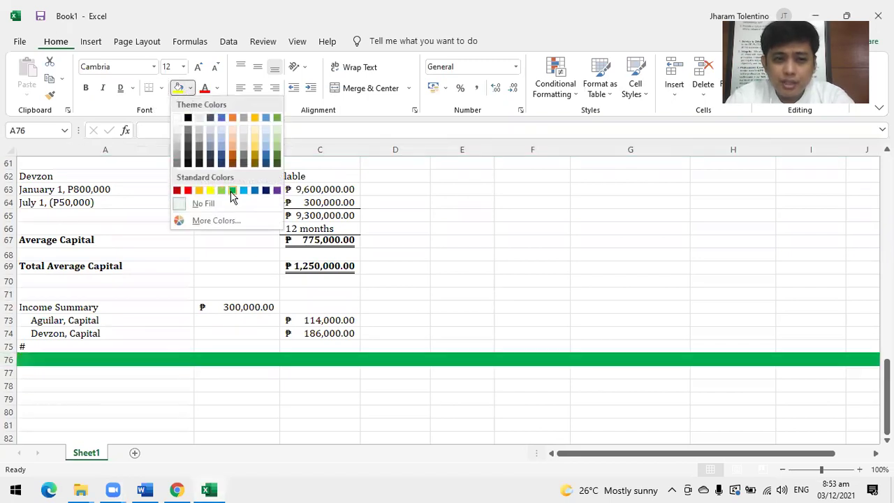
click(230, 190)
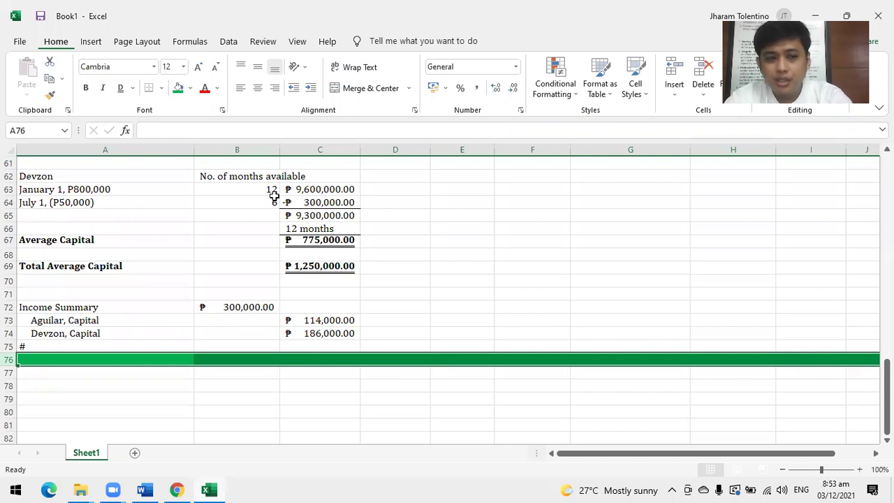
click(311, 267)
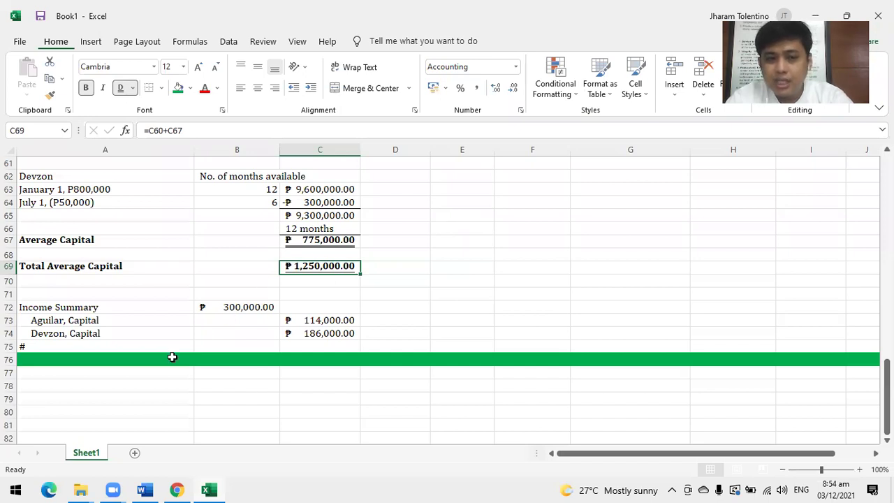
scroll(172, 357, down, 1)
scroll(172, 357, down, 5)
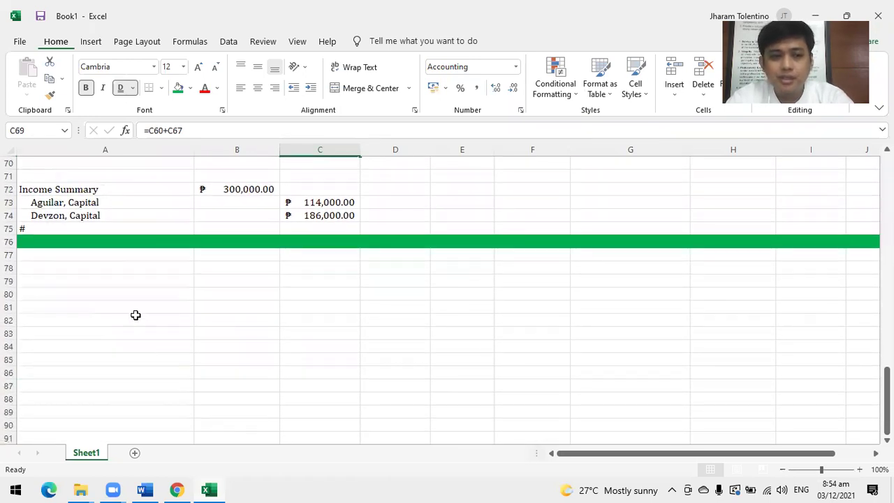
Enter the A77 heading 'By allowing 15% Interest on the Average Capital Balances and the balance is to be divided equally.'.
click(165, 255)
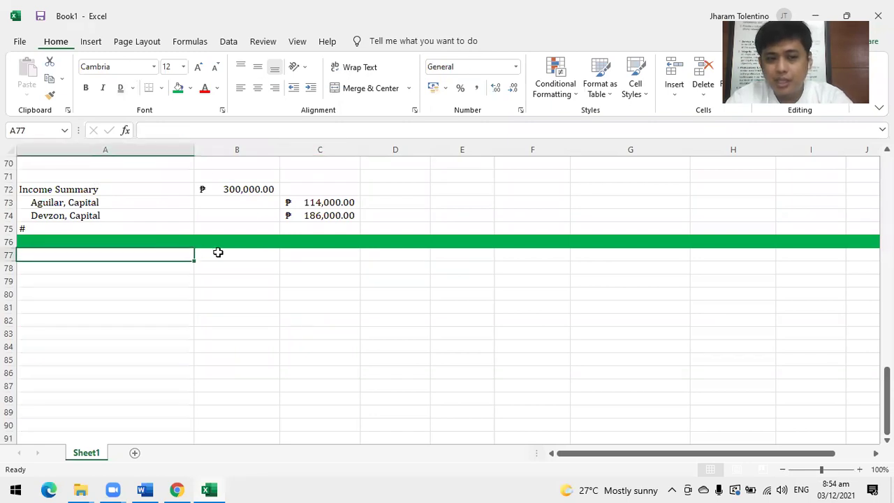
scroll(245, 265, down, 1)
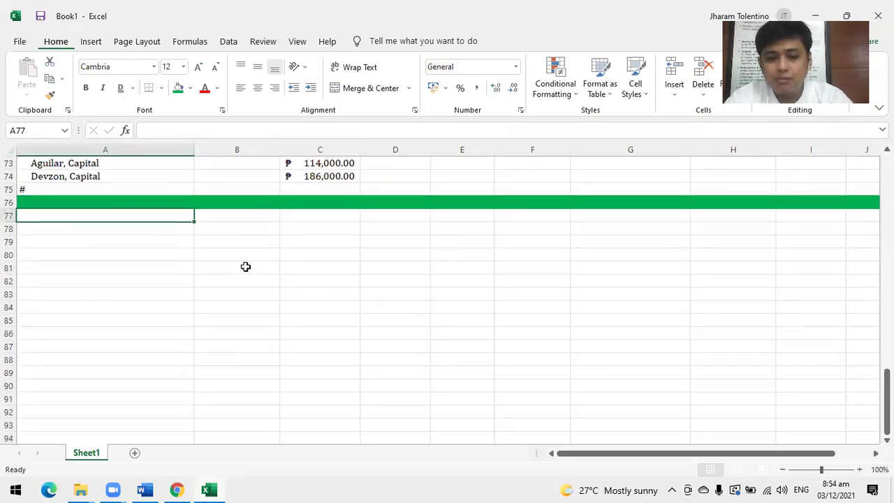
text(By)
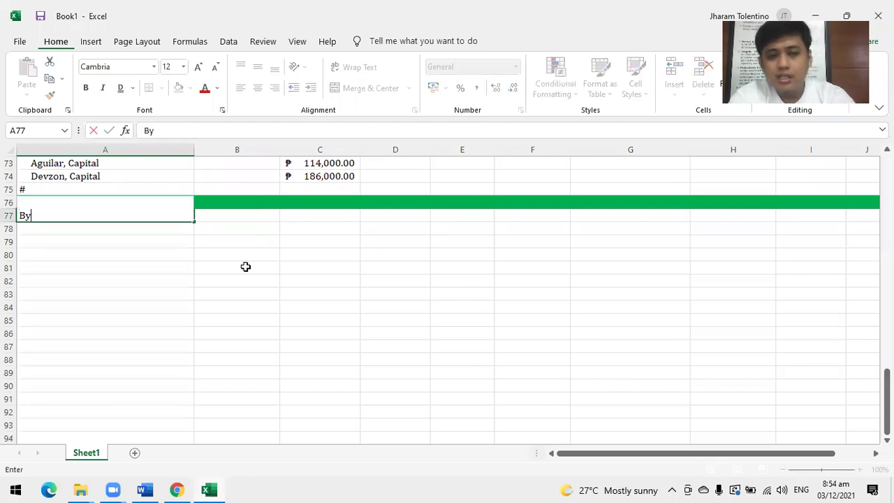
text( allowin)
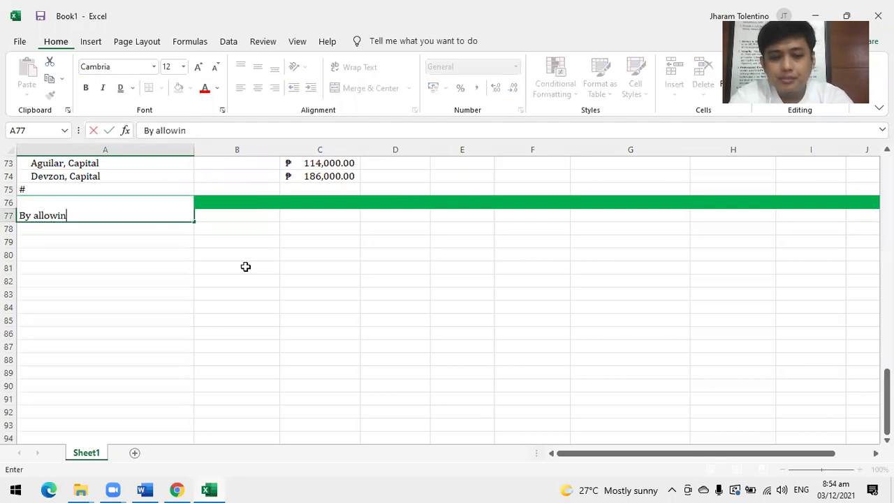
text(g 15% Intere)
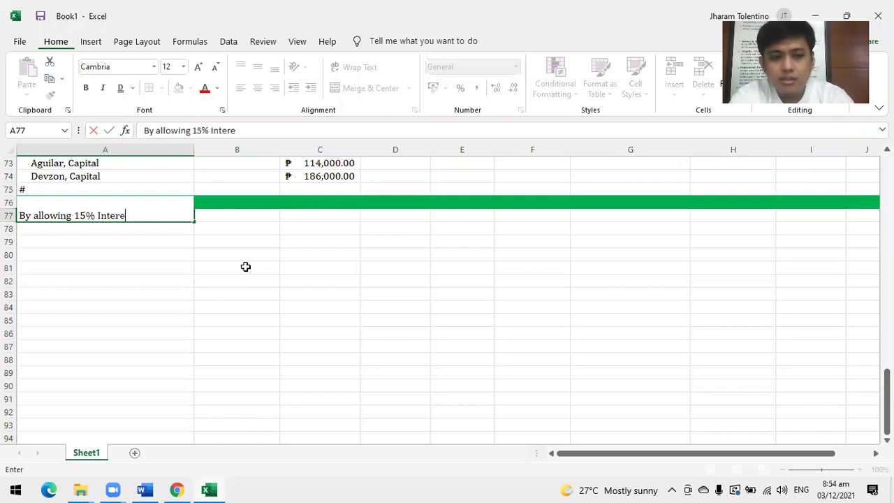
text(st on the )
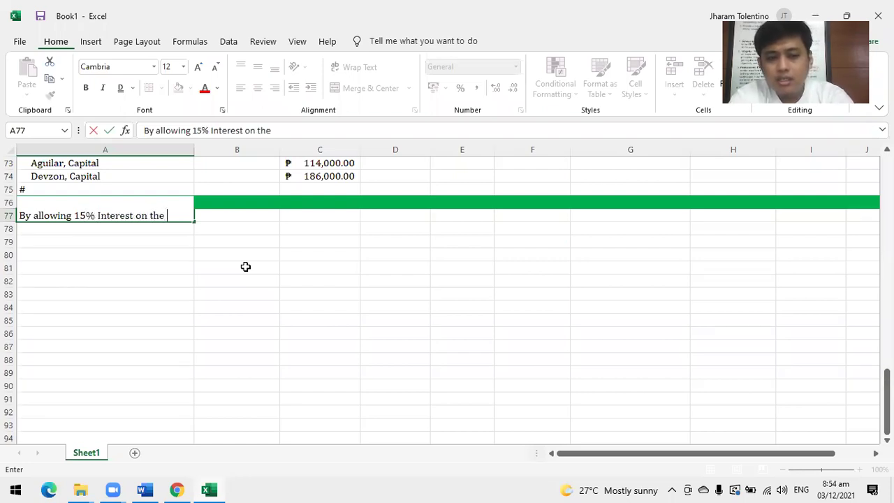
text(Average Va)
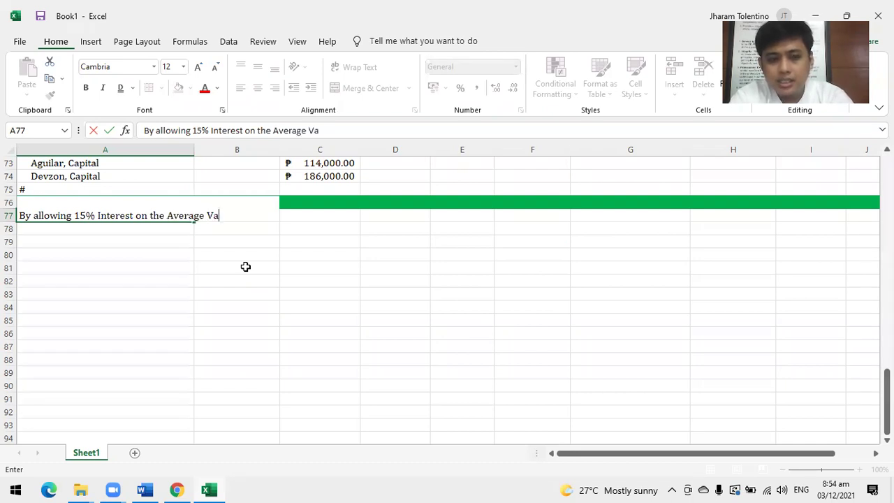
key(BackSpace)
key(BackSpace)
text(Capital )
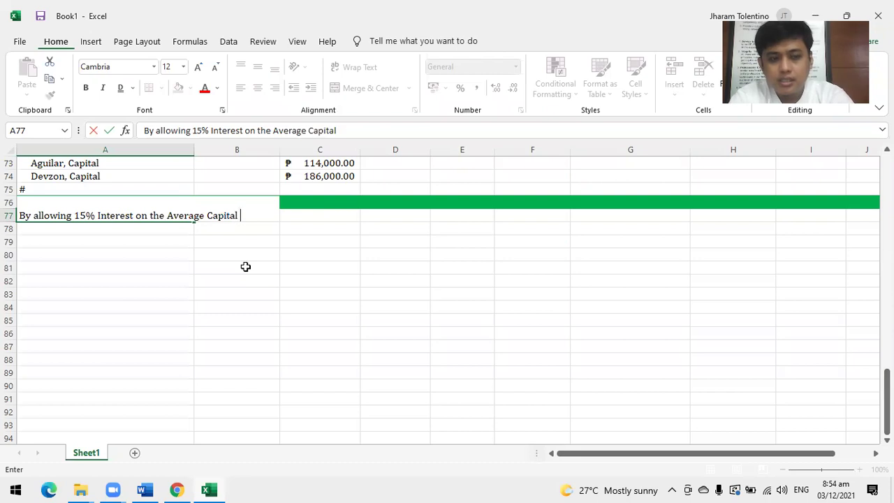
text(Balances and the balan)
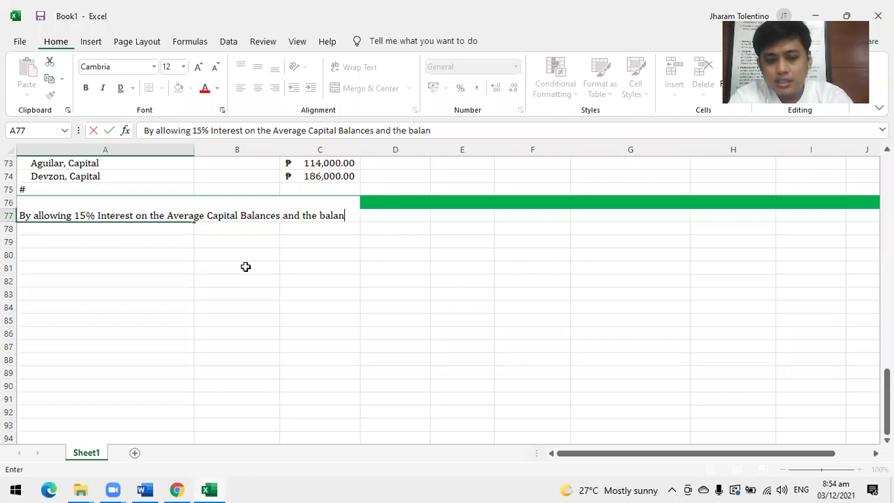
text(ce is to be di)
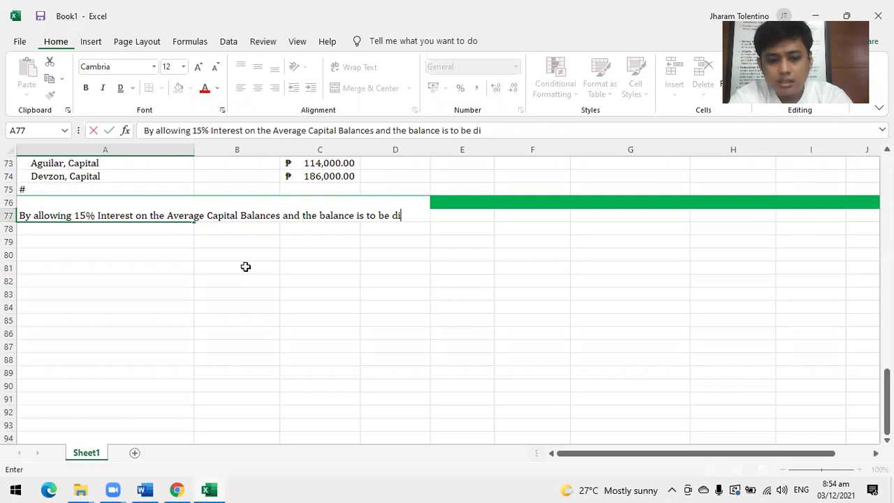
text(vided equally.)
key(Return)
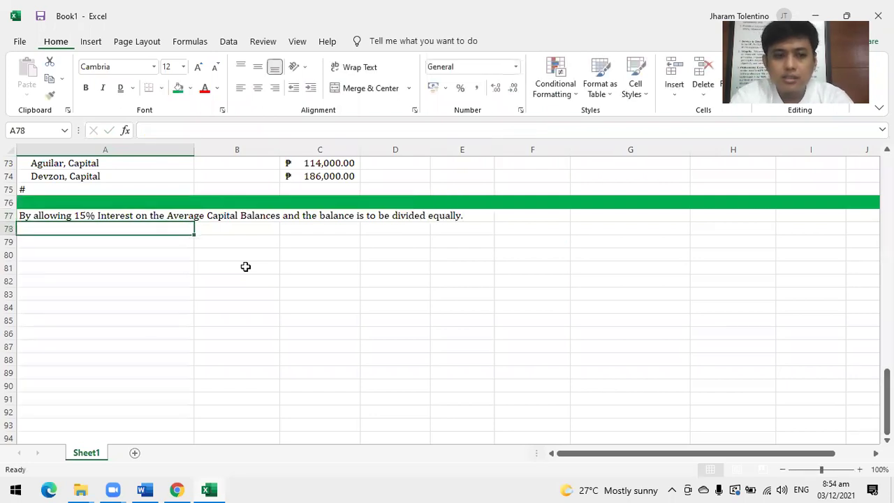
scroll(246, 267, down, 1)
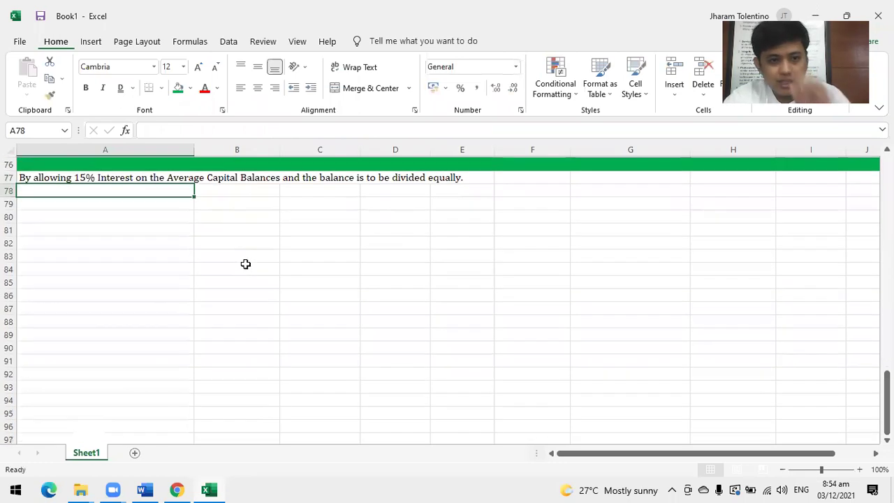
Enter the column headings Aguilar, Devzon and Total in B79:D79.
click(224, 201)
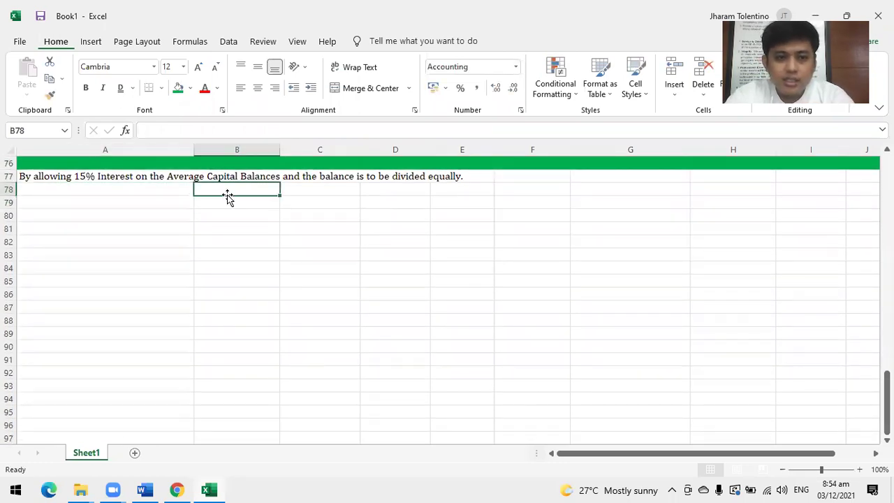
text(Agu)
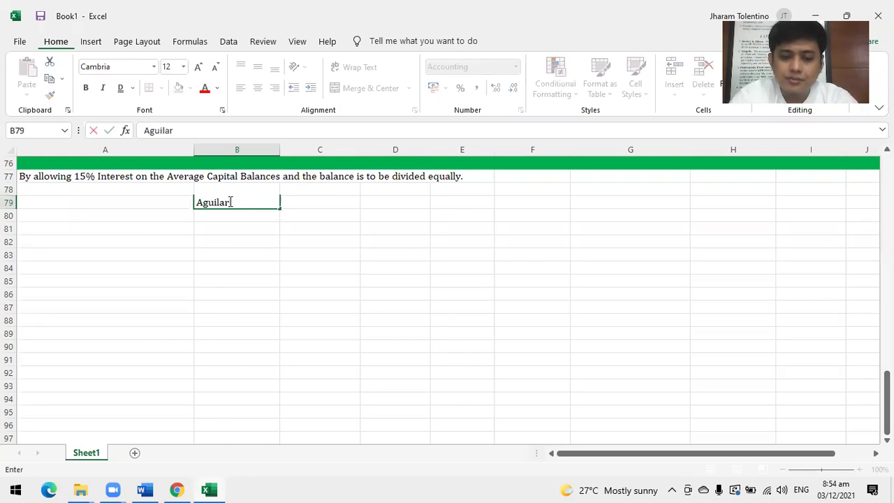
text(ilar)
key(Tab)
text(De)
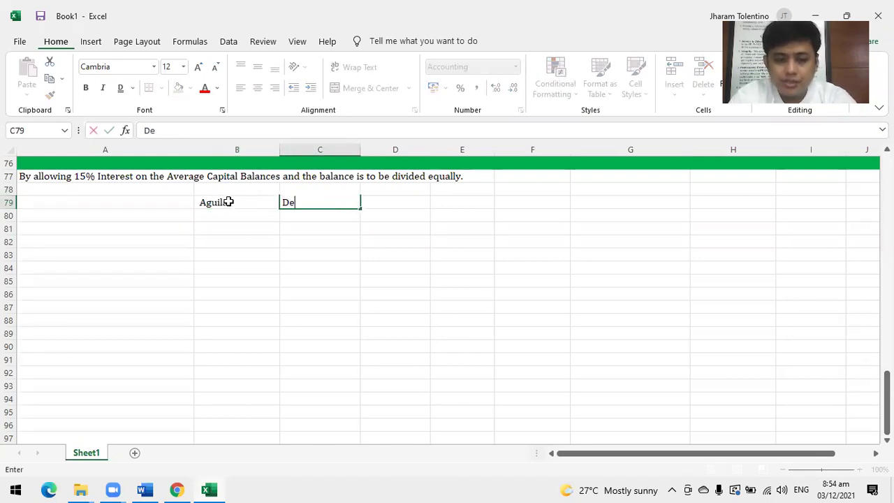
text(vzon)
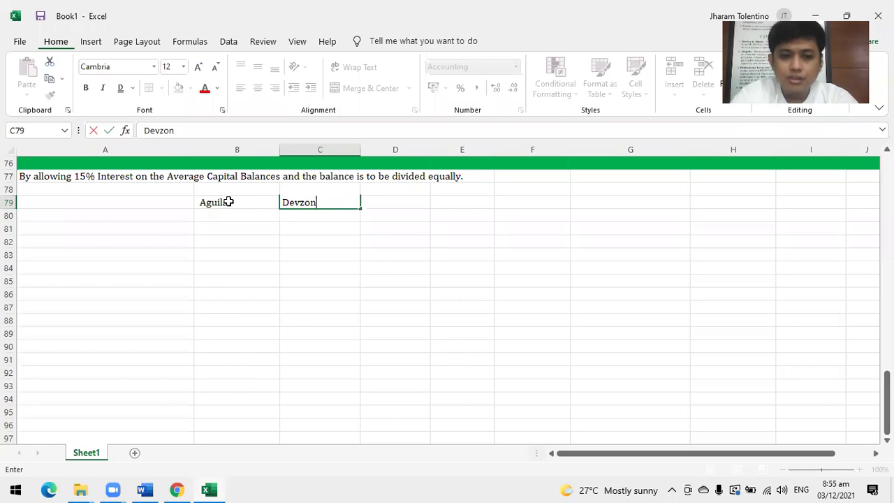
key(Tab)
text(Total)
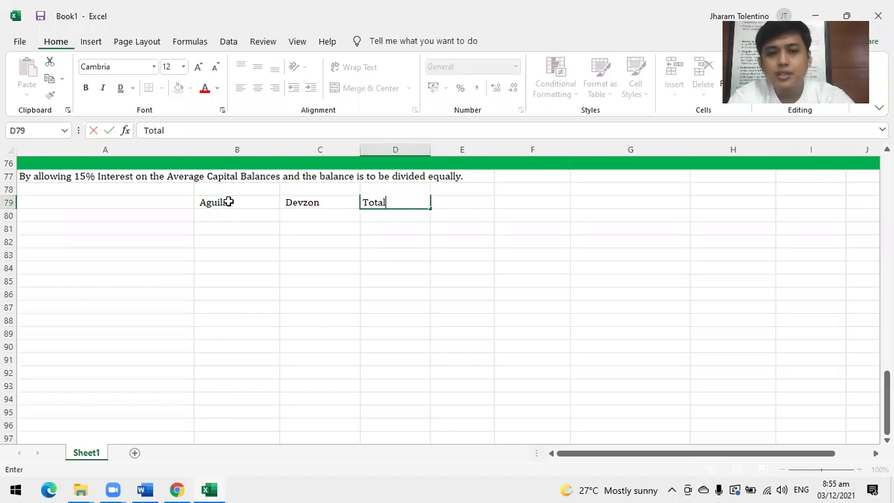
key(Return)
Label A80 '1. Interest of 15% on Ave.Cap.'.
key(Left)
key(Left)
text(1.)
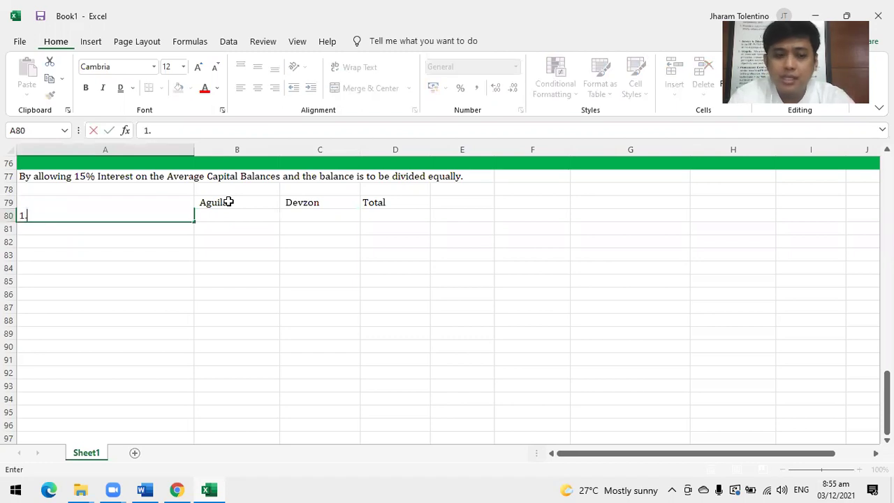
text( Interest of 15%)
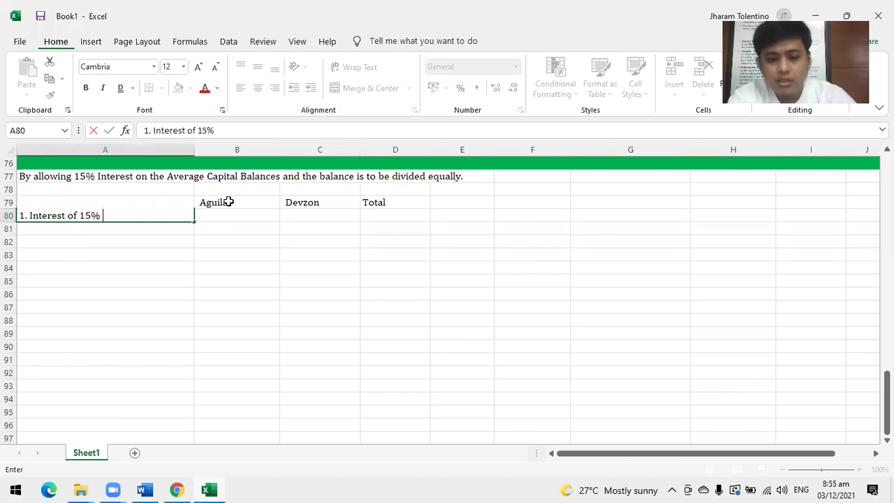
text( on Ave)
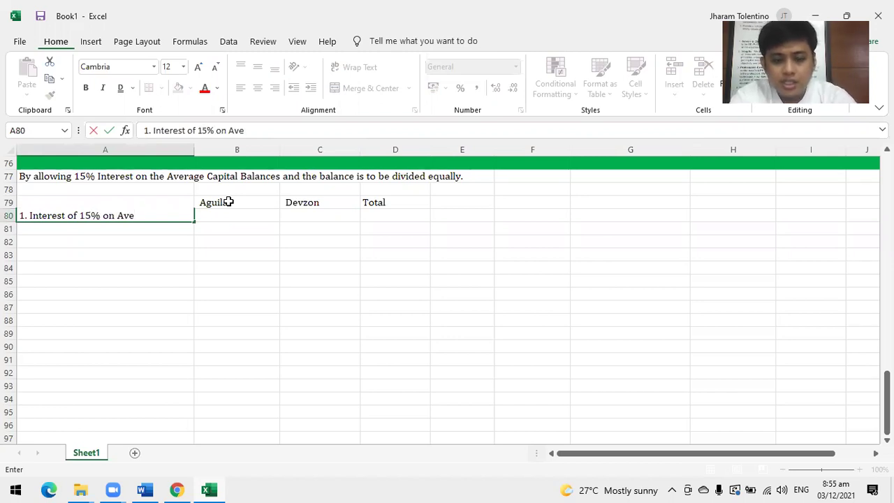
text(.Cap)
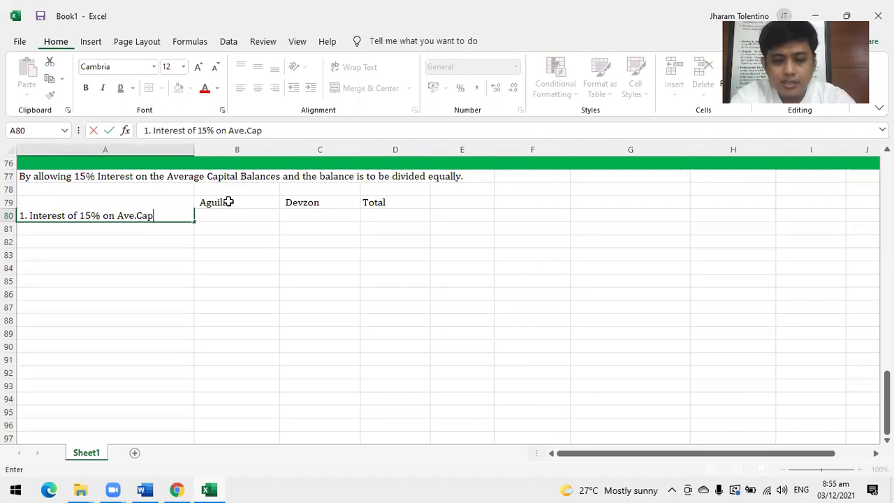
text(.)
key(Return)
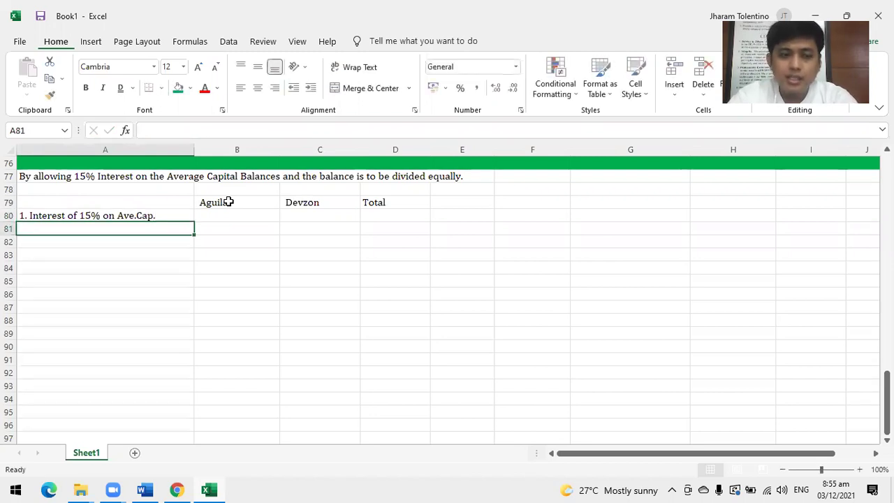
Enter the average capitals 475,000 and 775,000 in A81 and A82.
scroll(218, 244, up, 4)
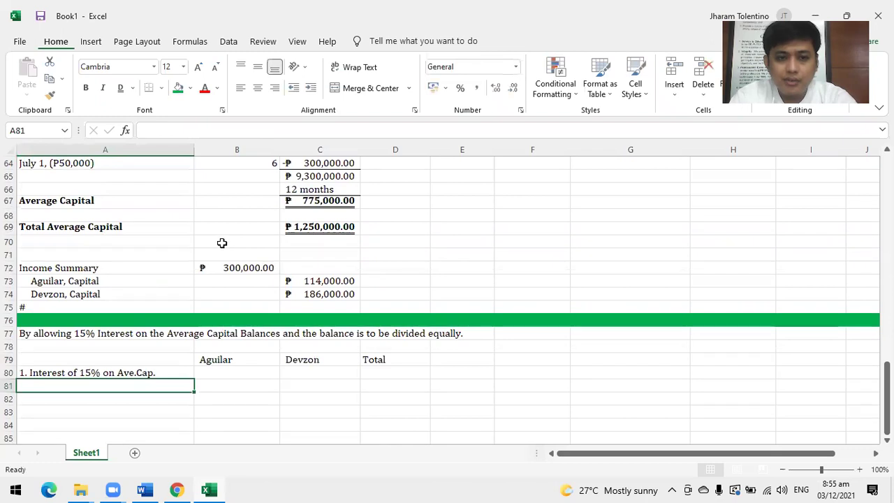
scroll(218, 244, up, 2)
scroll(214, 250, down, 2)
scroll(213, 253, down, 4)
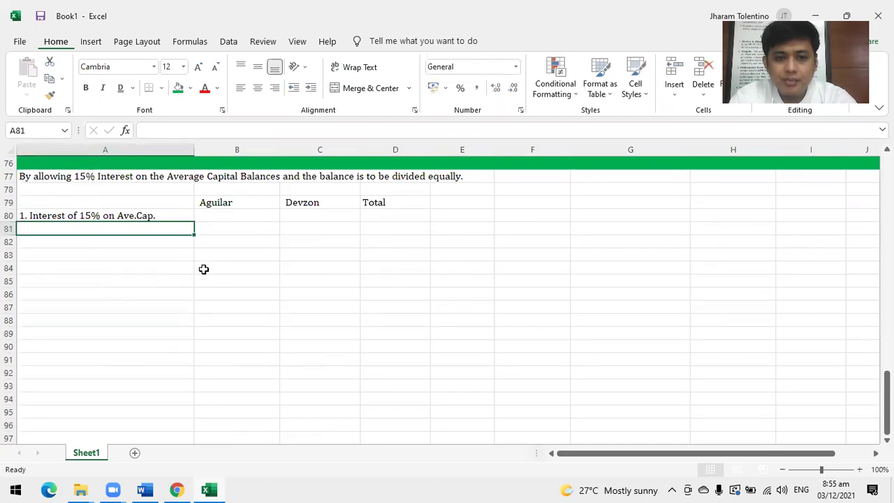
text(47)
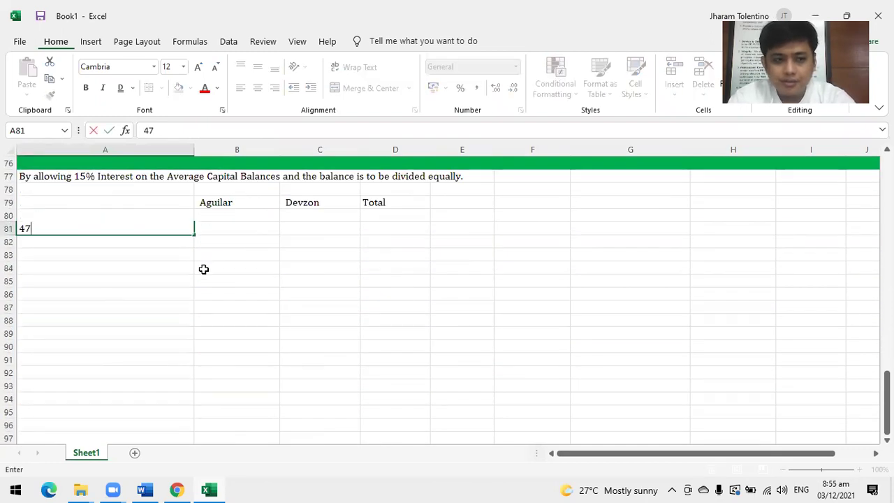
text(475,000)
key(Return)
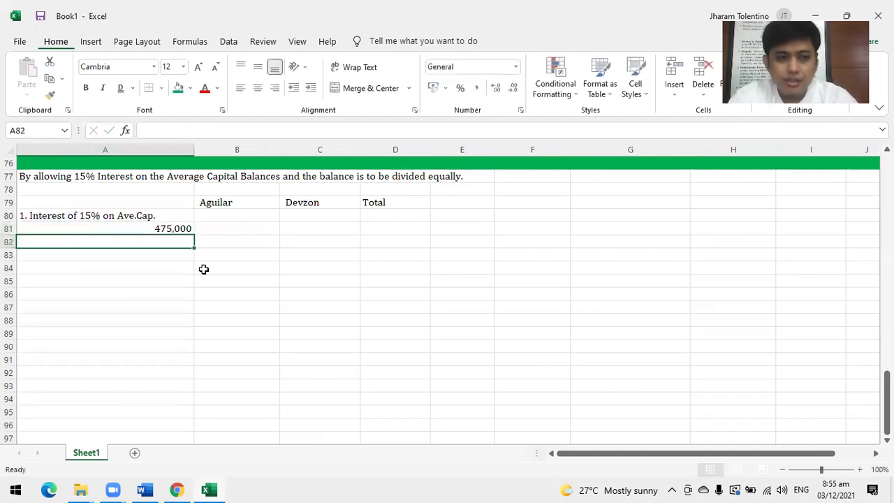
text(7750)
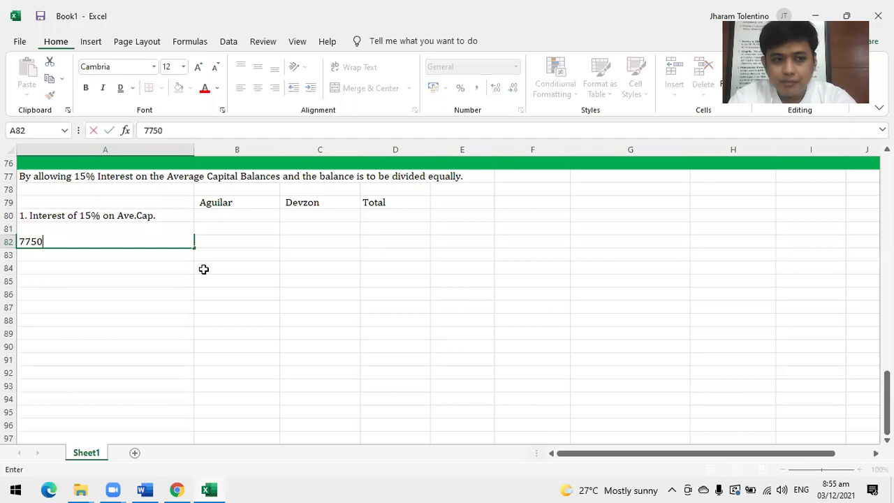
text(00)
key(BackSpace)
key(BackSpace)
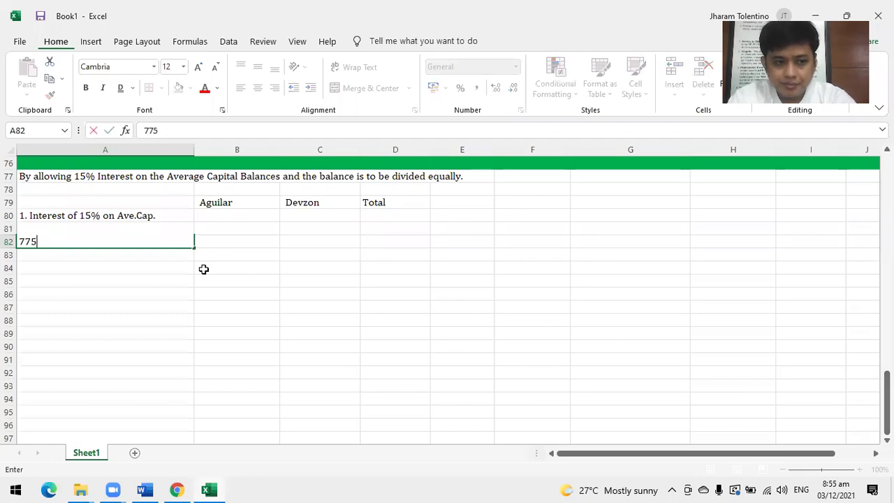
text(,000)
key(Return)
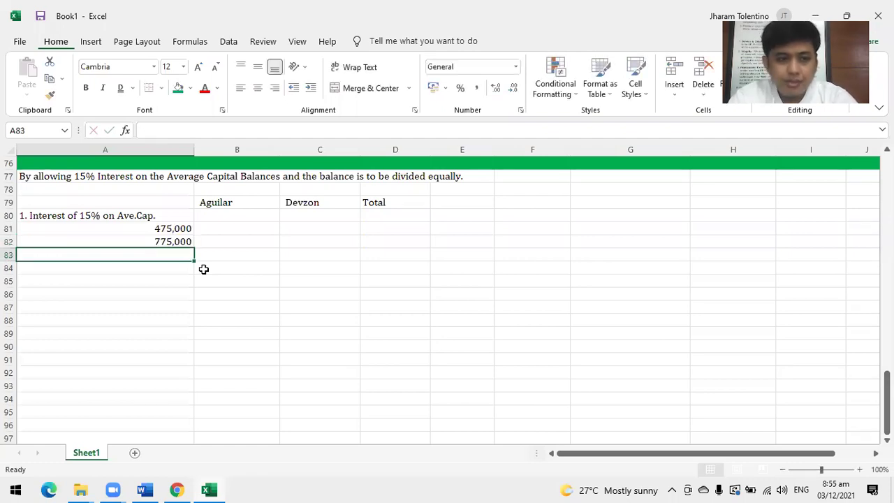
Append 'x 15%' to both average-capital descriptions in A81 and A82.
click(156, 227)
click(184, 130)
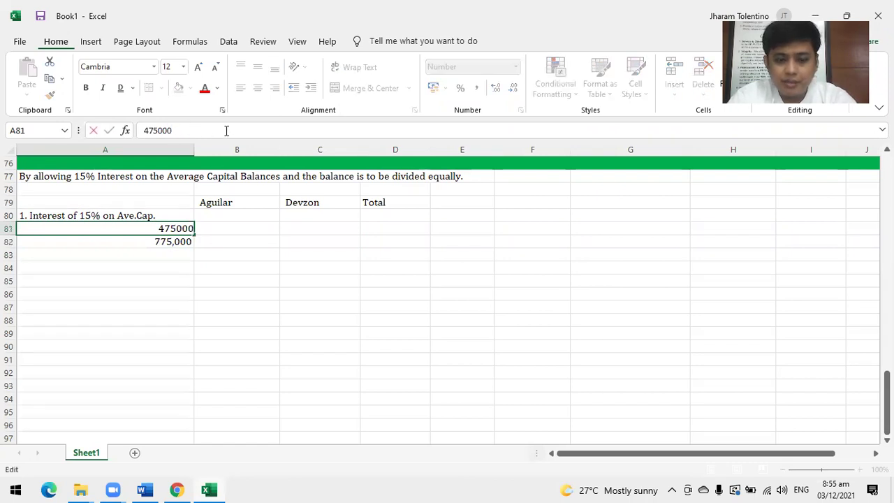
text(x 15)
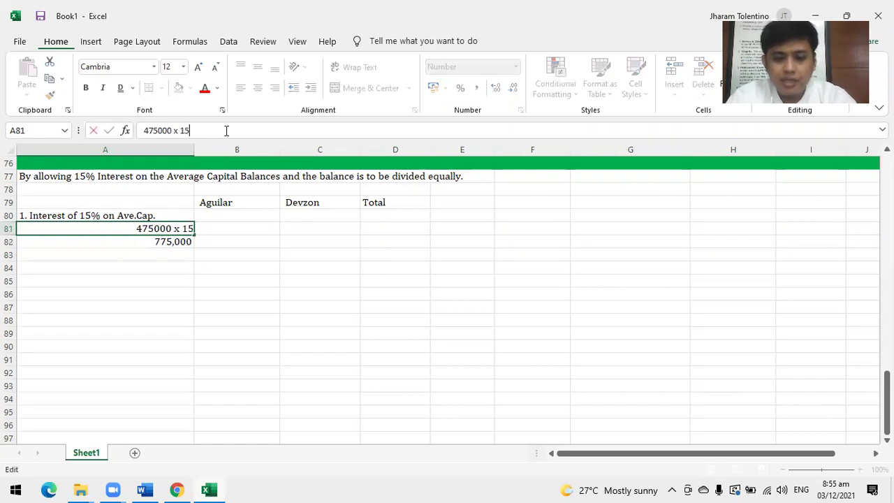
text(%)
key(Return)
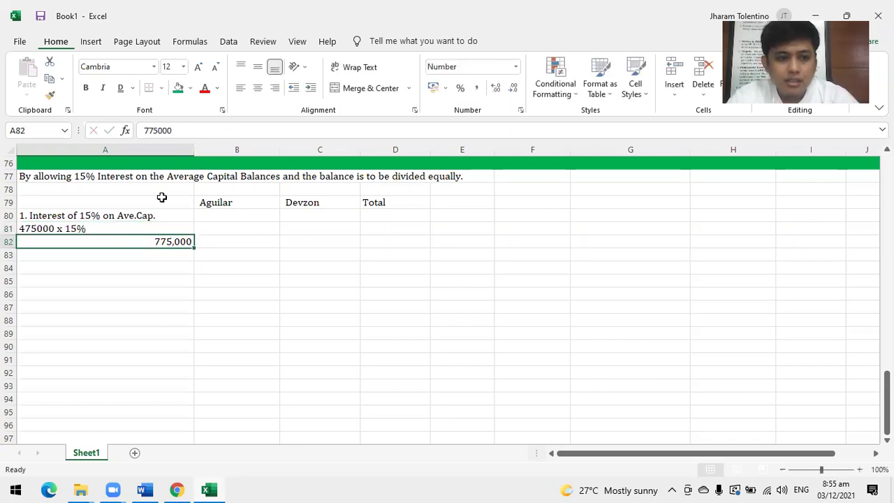
click(206, 131)
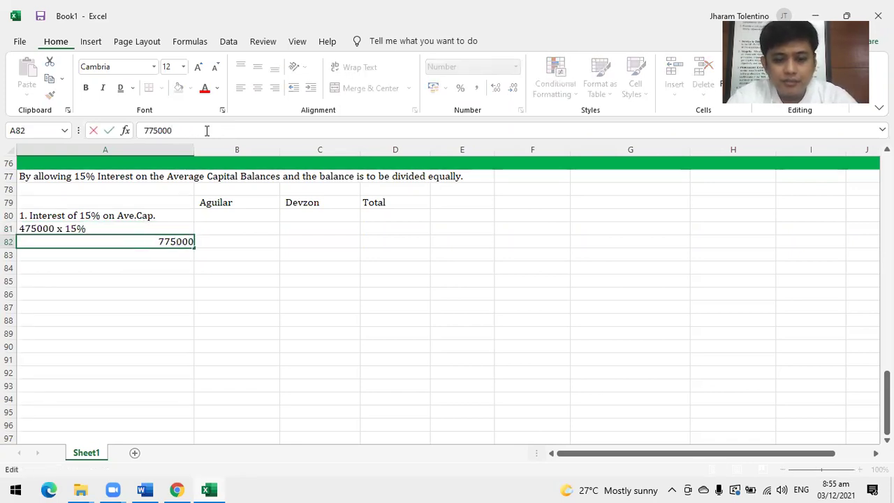
text(x 15)
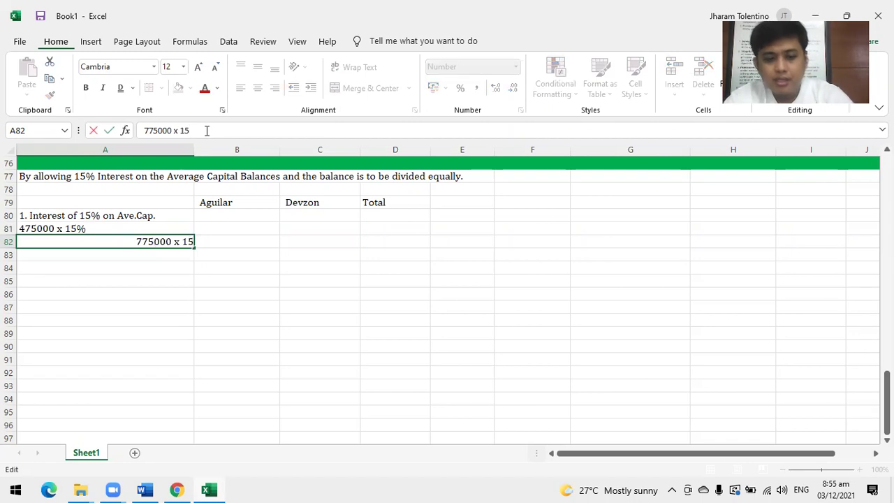
text(%)
key(Return)
Compute the 15% interest with =475000*.15 in B81 and =775000*.15 in C82.
key(Up)
key(Right)
key(Up)
text(=475000)
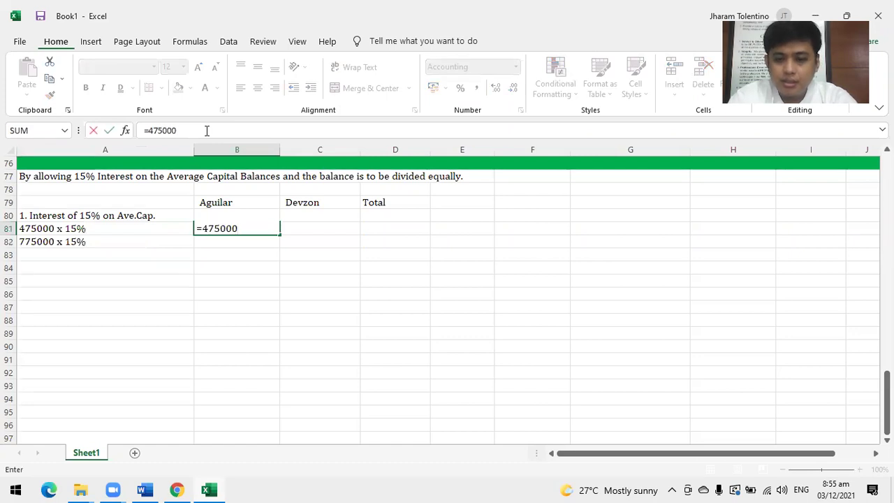
text(*.15)
key(Return)
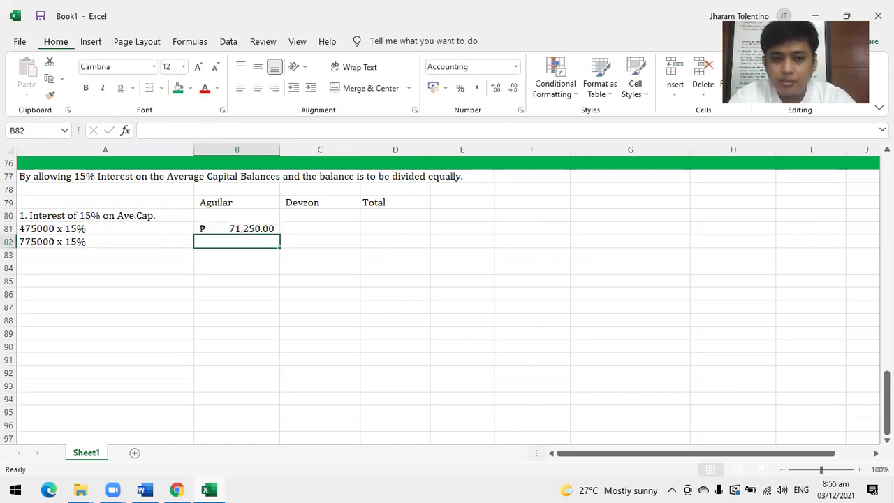
key(Right)
text(775)
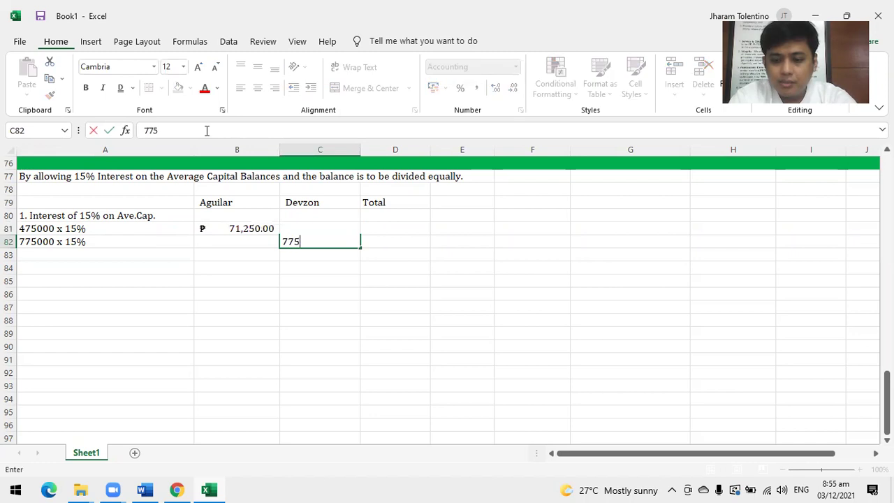
key(BackSpace)
key(BackSpace)
text(=775000)
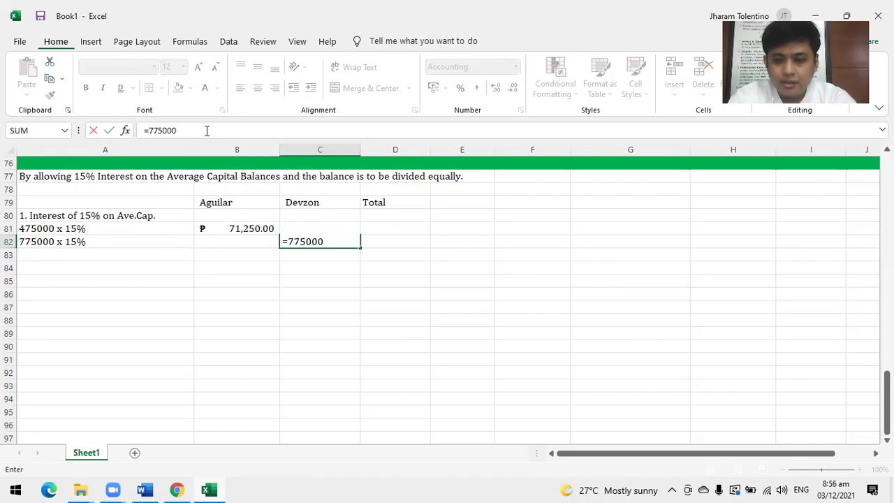
text(*.15)
key(Return)
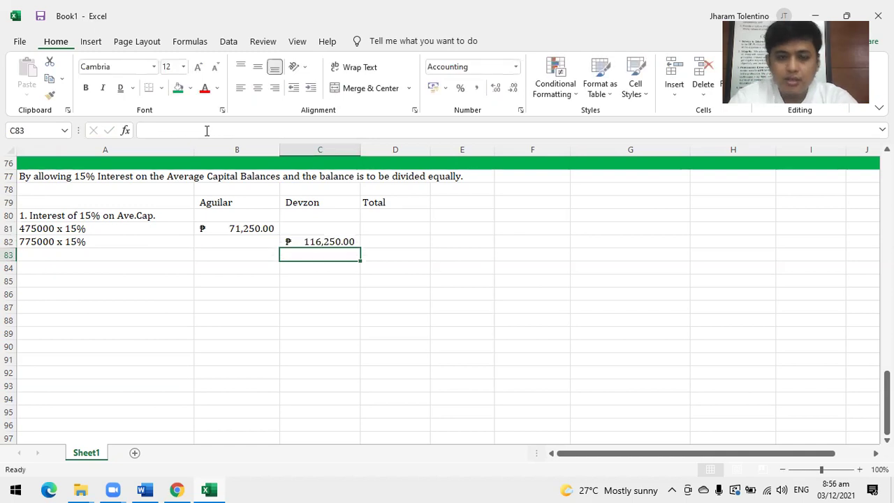
Carry each partner's interest to the Total column: =B81 in D81, =C82 in D82.
click(396, 231)
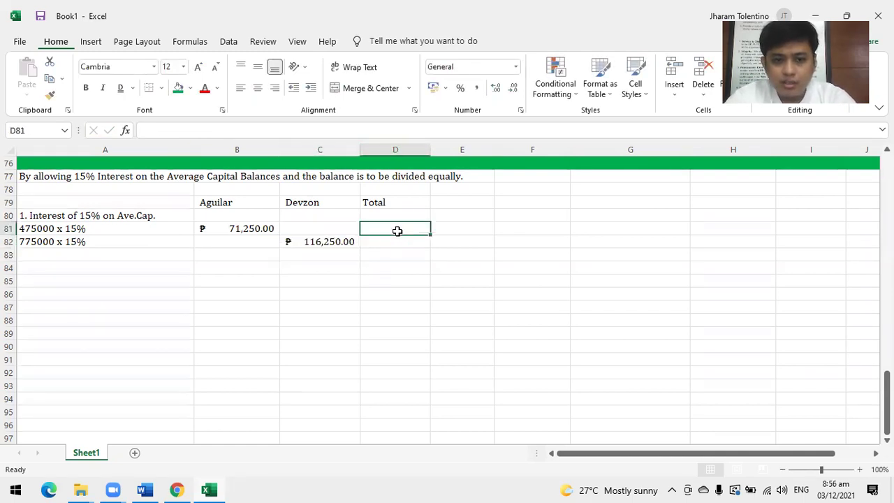
text(=)
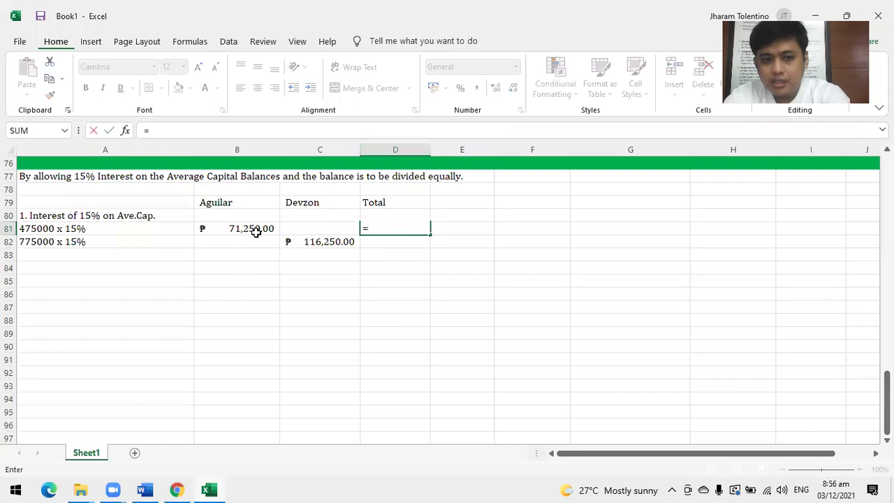
click(255, 231)
key(Return)
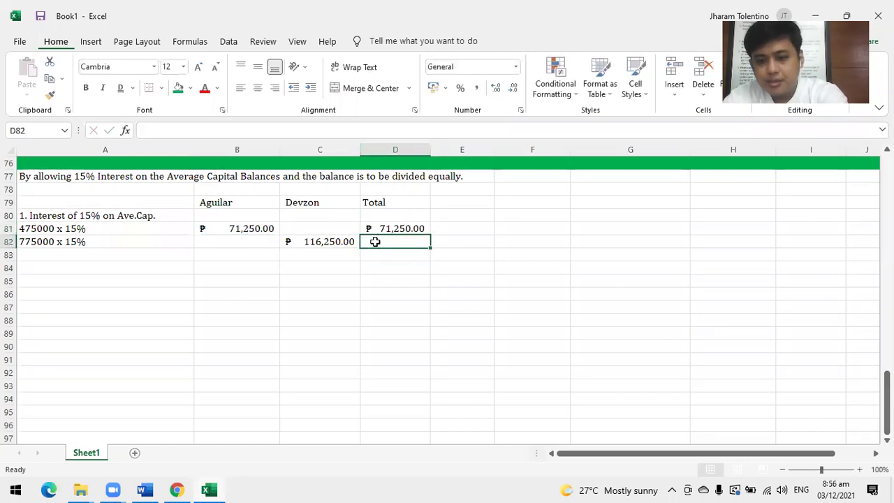
text(=)
click(338, 241)
key(Return)
click(91, 258)
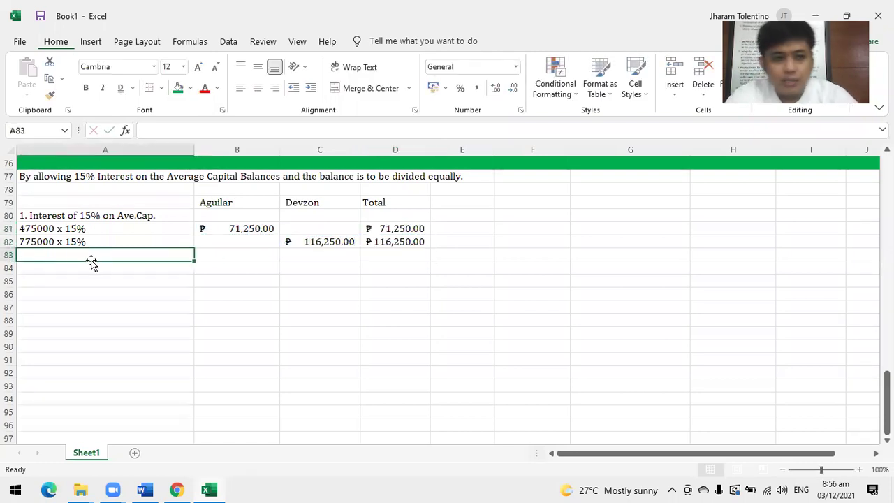
Label A83 '2. Remainder, Equally'.
text(2. Remainder)
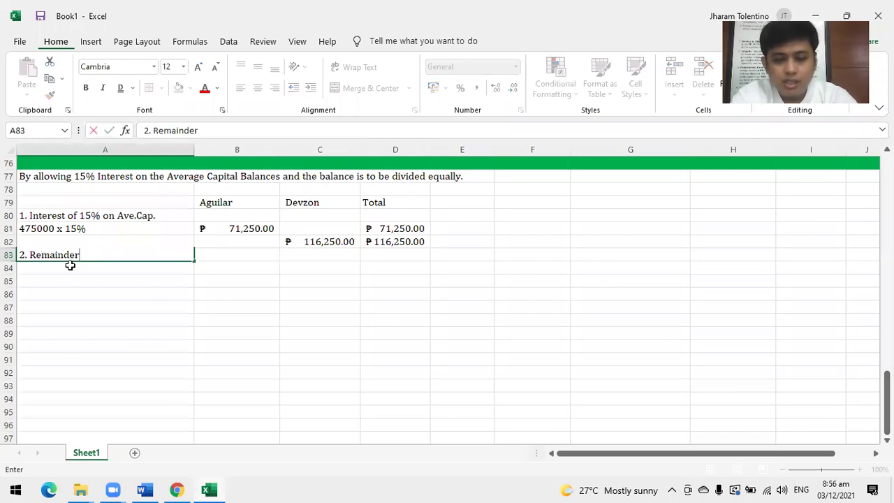
text(, Equally)
key(Return)
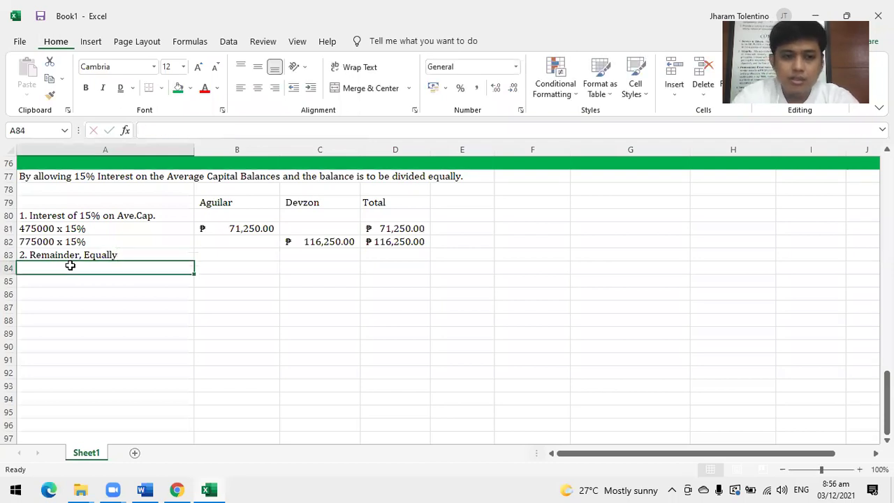
drag(204, 256, 425, 256)
Enter the 300,000 total profit in D84 in Accounting format with a double underline.
click(392, 268)
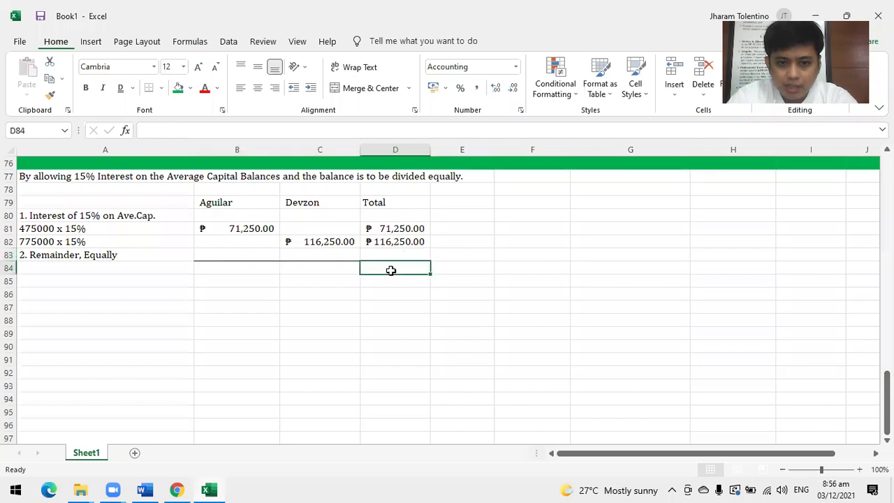
text(300)
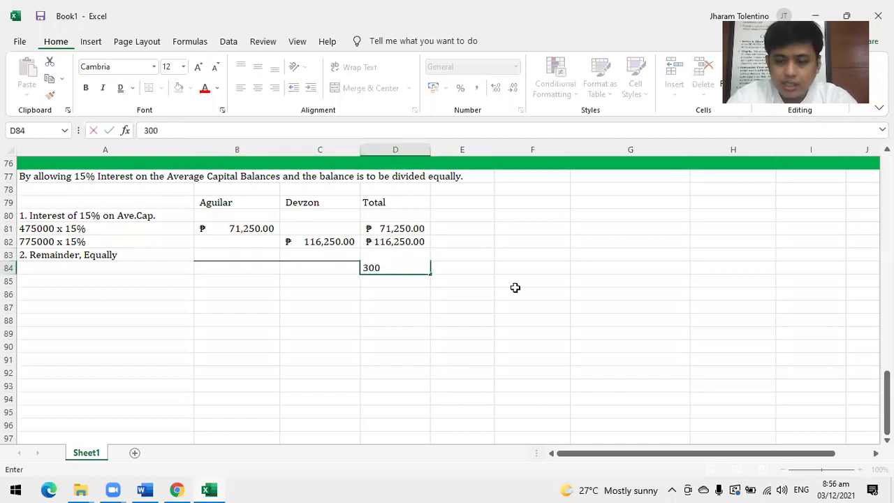
text(000)
key(Return)
key(Up)
click(433, 88)
key(Right)
key(Right)
key(Right)
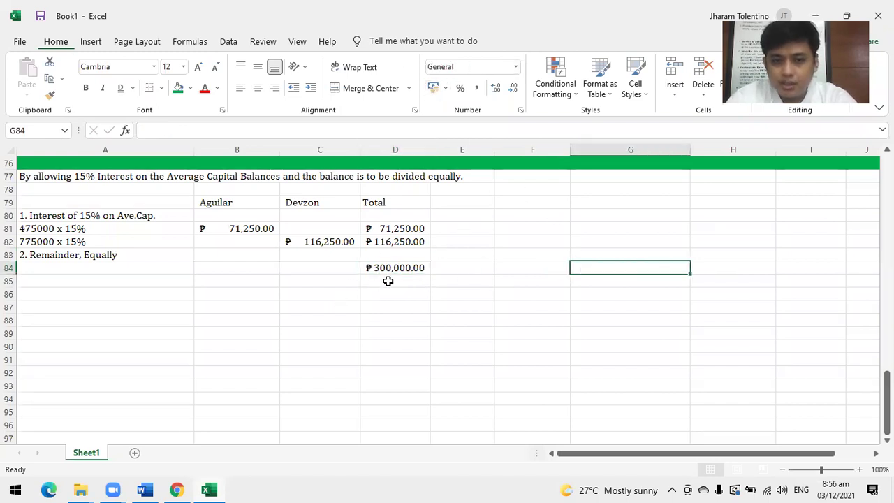
click(397, 269)
click(121, 87)
click(482, 304)
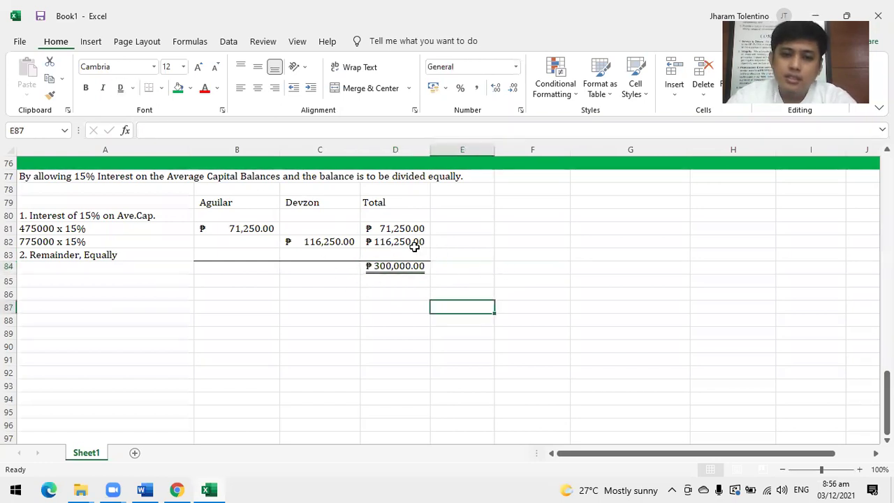
Compute the ₱112,500 remainder in D83 with =D84-D81-D82.
click(403, 255)
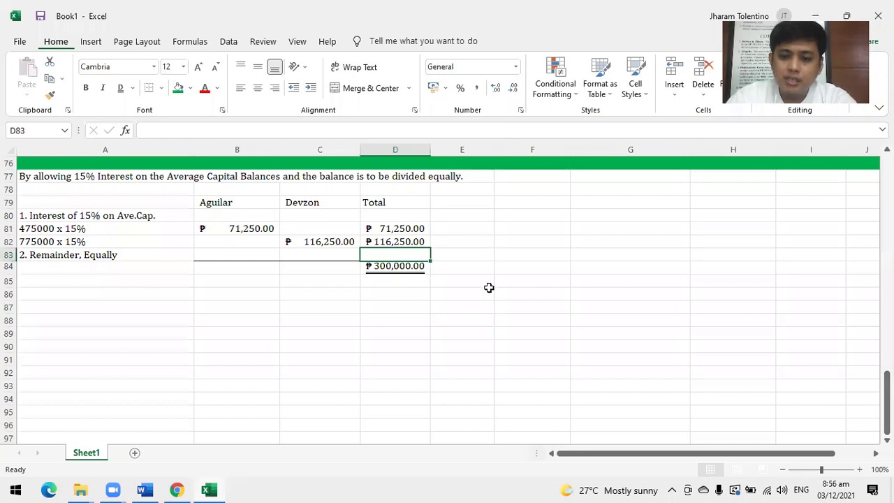
text(=)
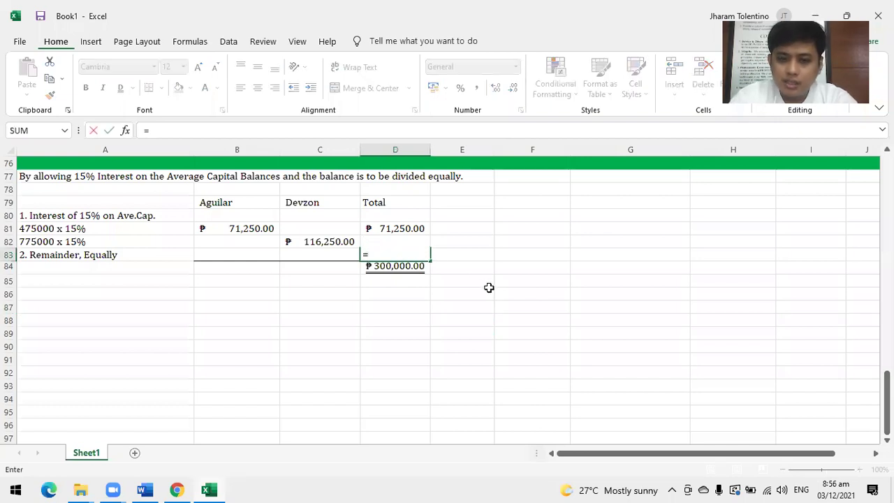
click(417, 266)
text(-)
click(412, 226)
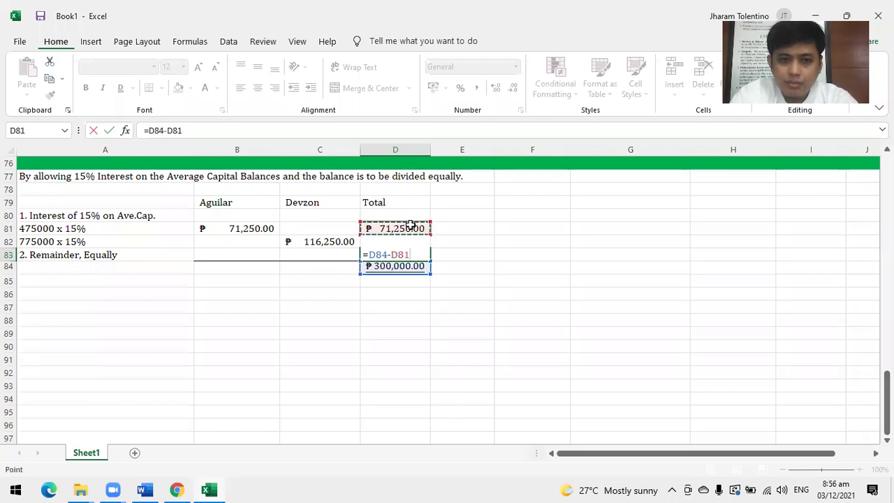
text(-)
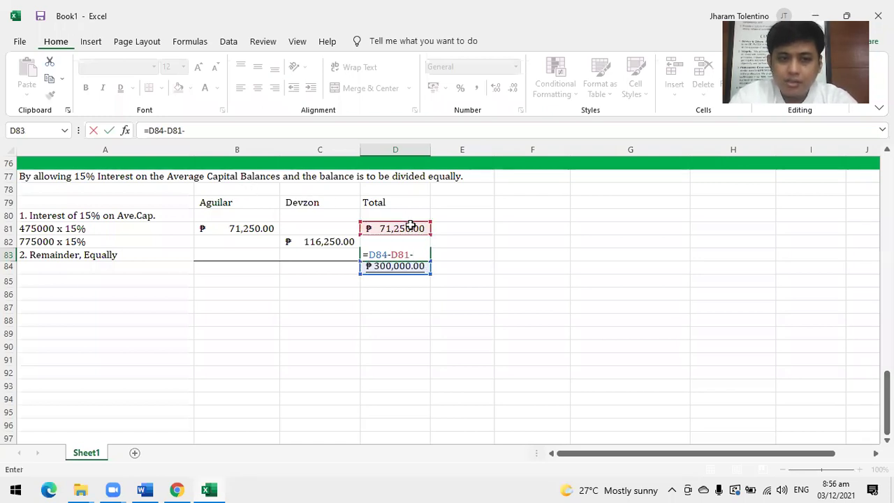
text(d82)
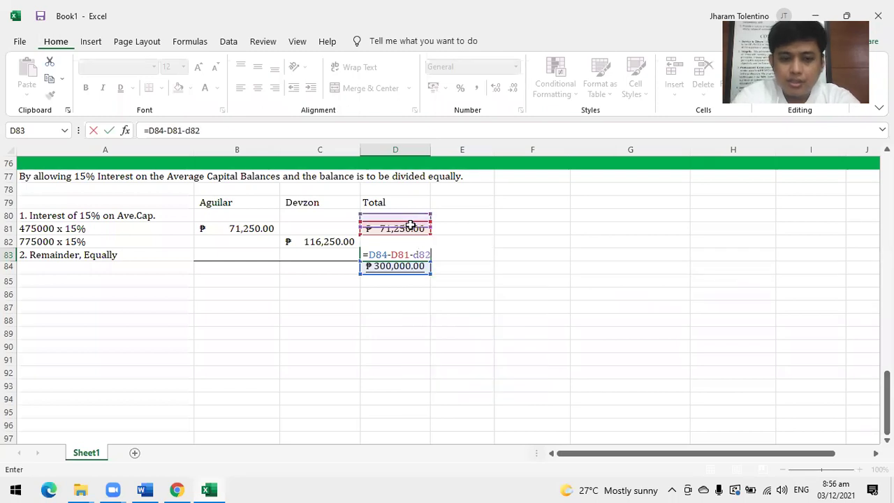
key(Return)
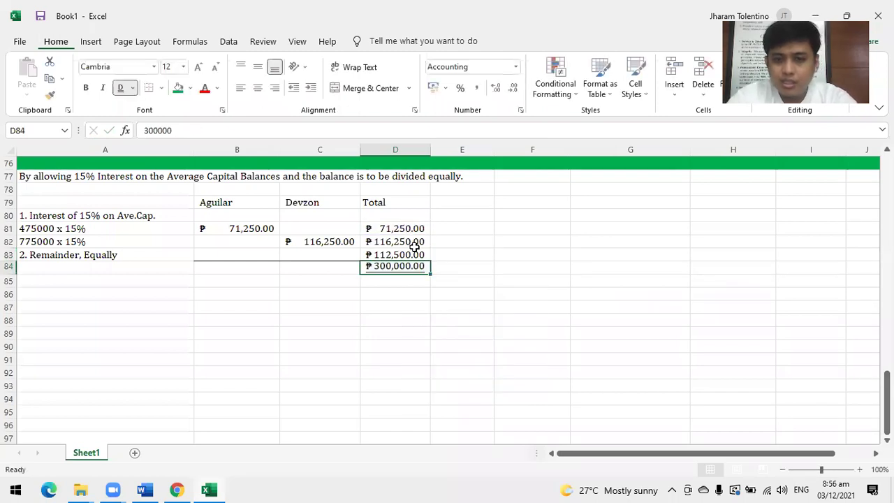
Check the Total column sum and make the D83 remainder bold.
click(386, 238)
drag(404, 229, 399, 255)
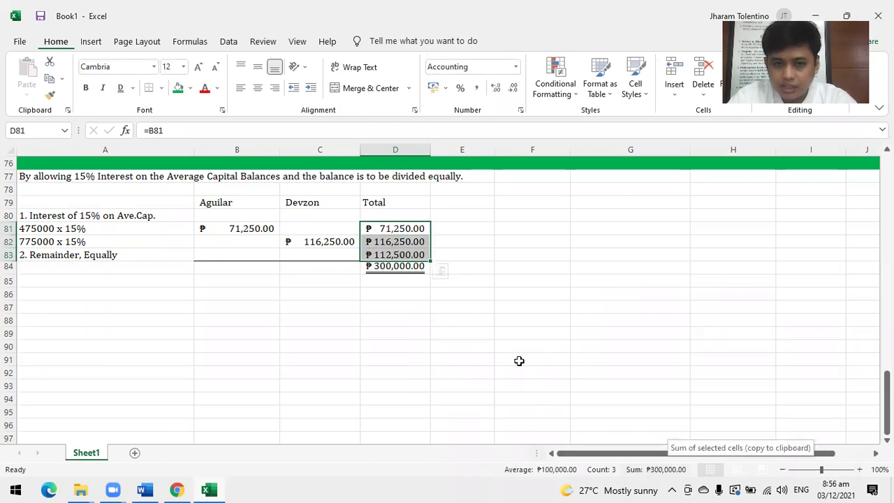
drag(511, 349, 511, 334)
click(412, 255)
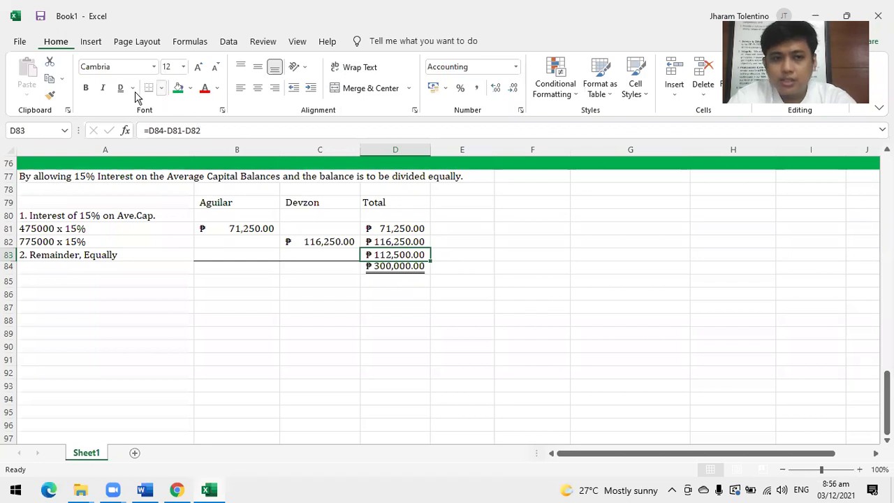
click(85, 88)
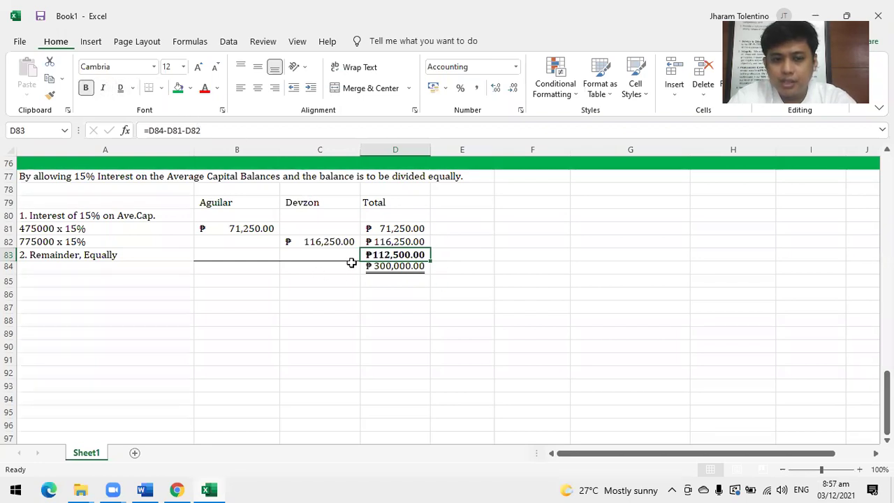
Give each partner half the remainder (₱56,250) in B83 and fill it to C83.
click(238, 252)
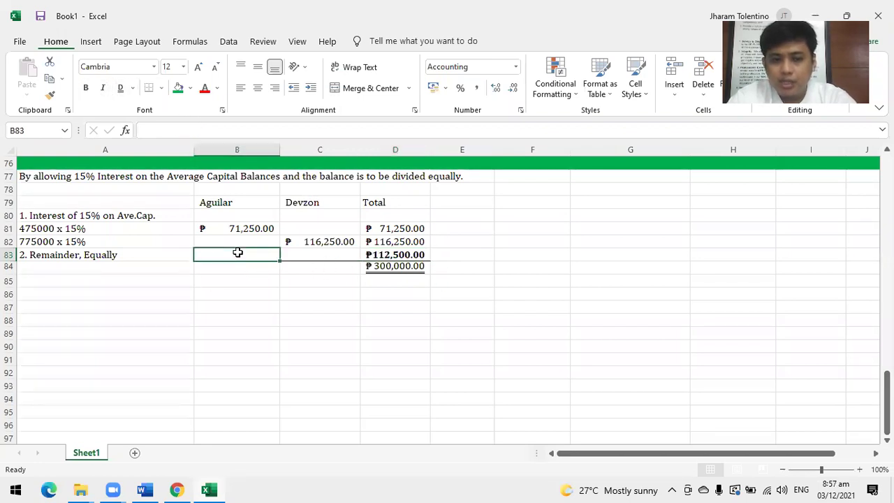
text(=112500/2)
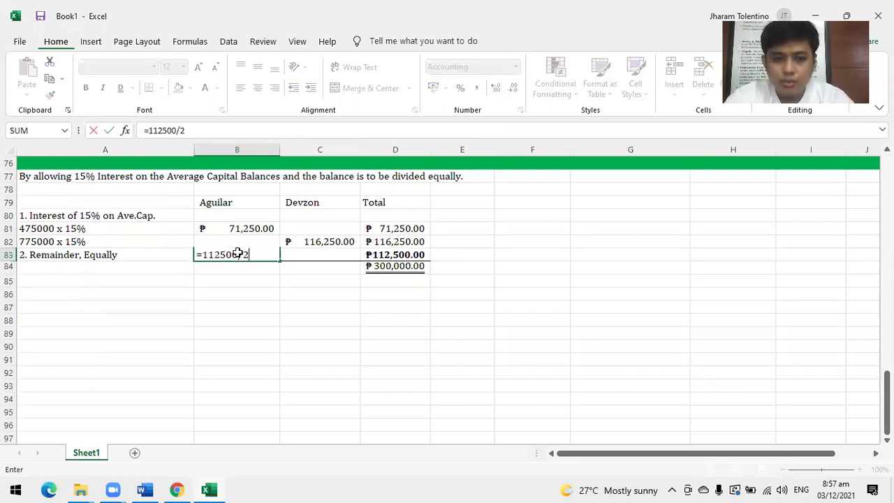
key(Return)
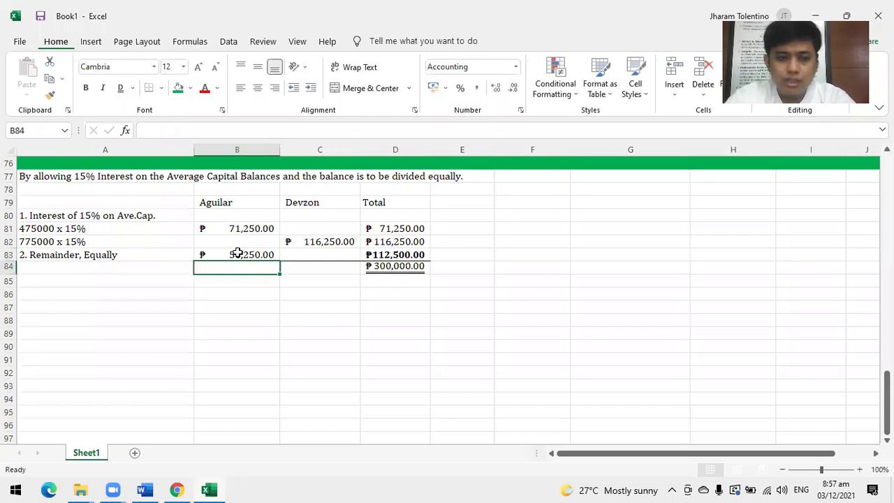
click(237, 254)
drag(279, 263, 327, 265)
click(301, 282)
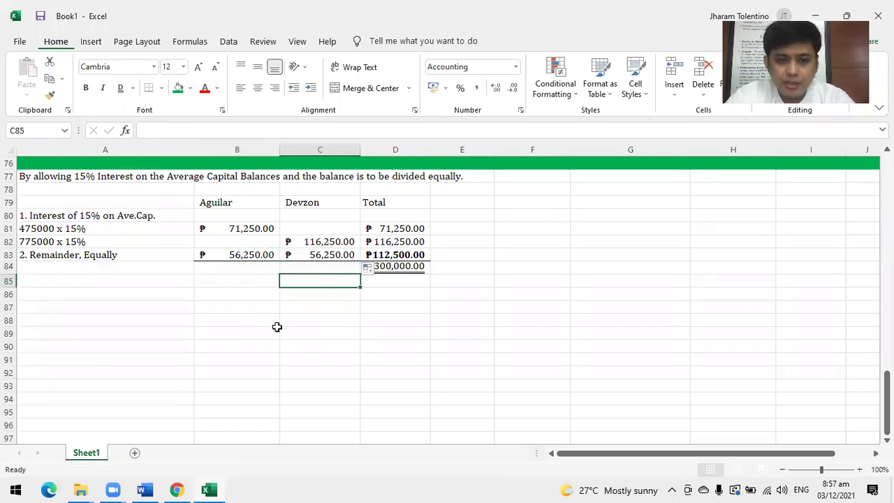
Total each partner's share with SUM(B81:B83) into B84:C84, bold and double-underlined (₱127,500, ₱172,500).
click(226, 271)
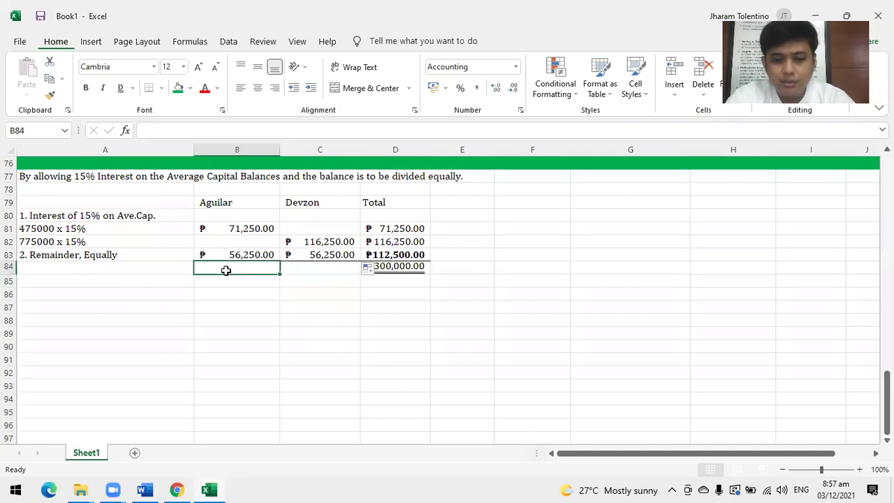
text(=sum)
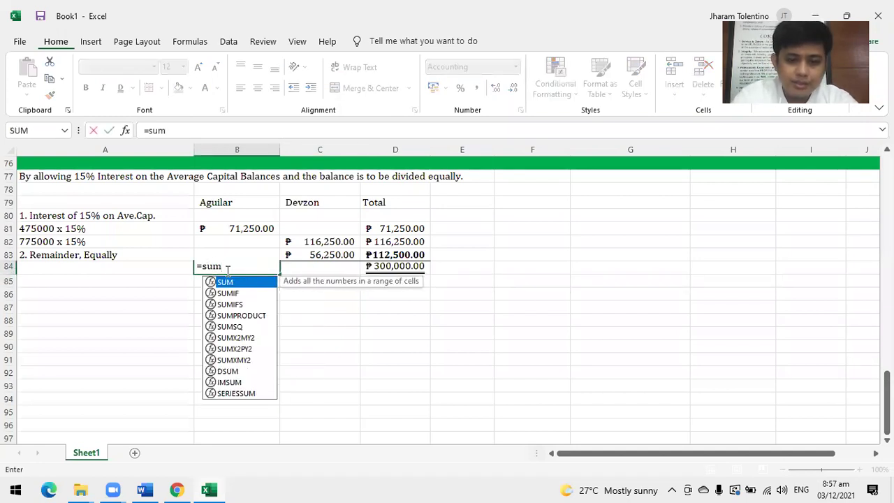
text(()
drag(251, 229, 220, 254)
key(Return)
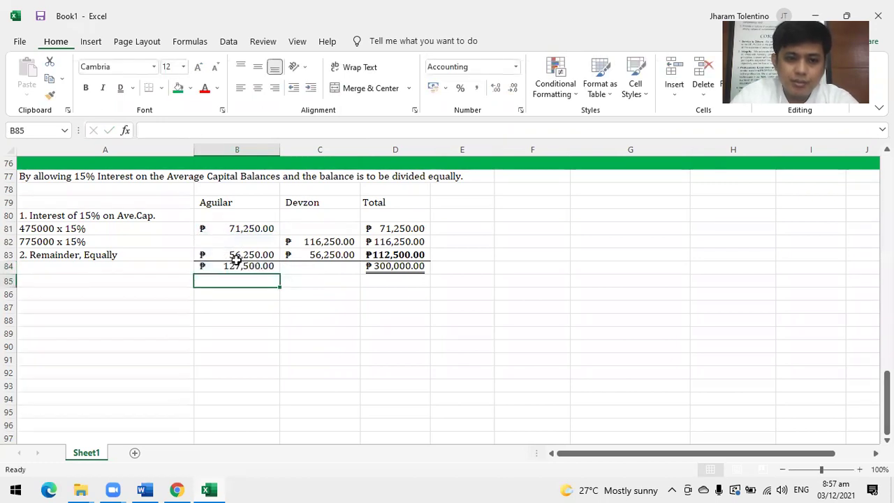
click(237, 266)
drag(280, 273, 334, 268)
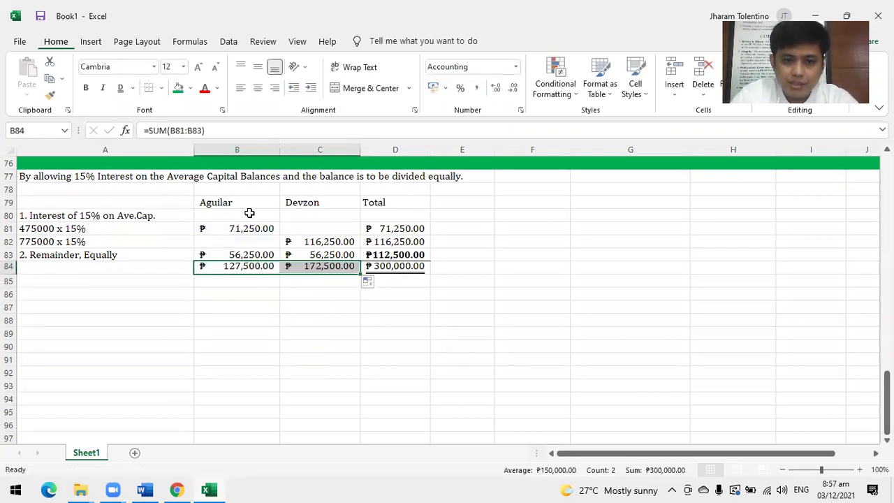
click(120, 88)
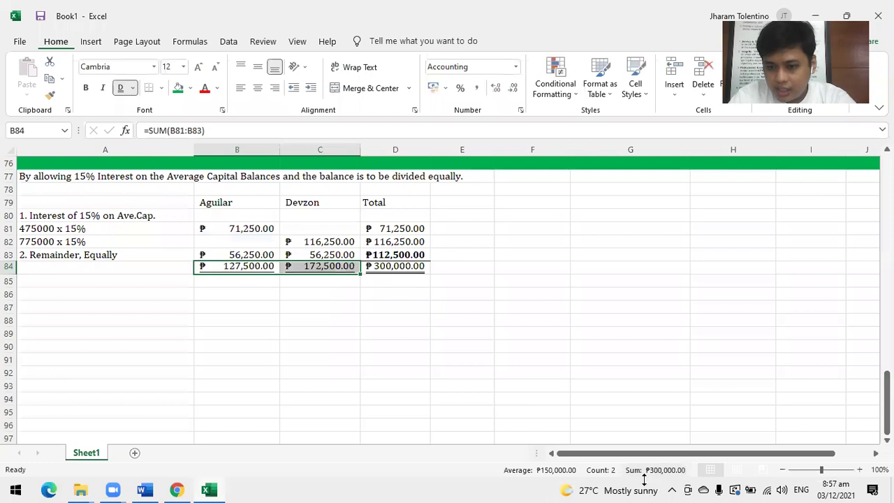
click(86, 92)
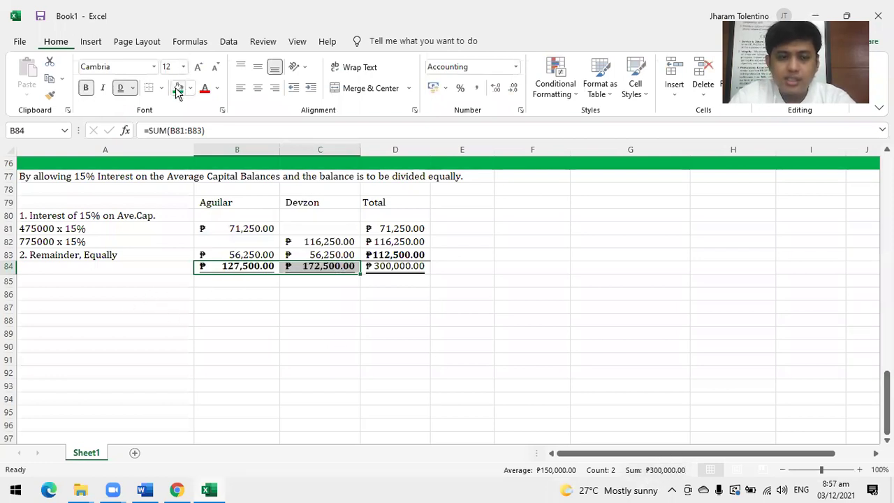
click(116, 345)
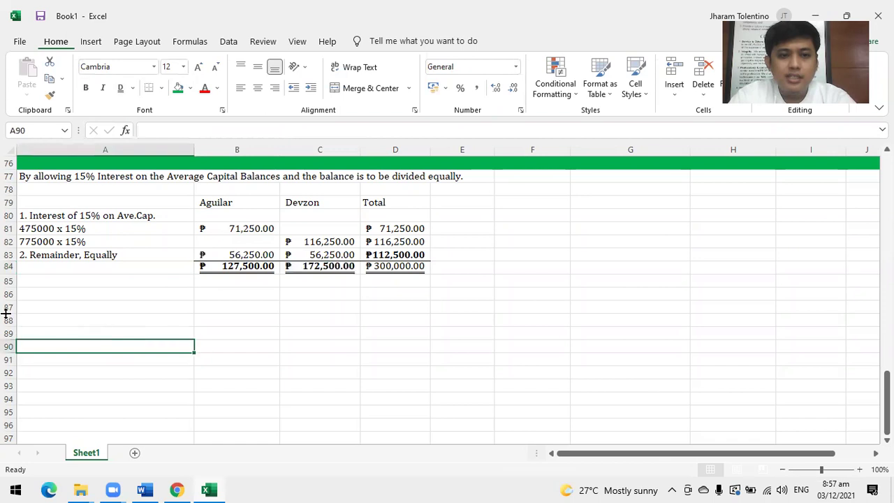
Copy the earlier Income Summary closing entry block.
click(59, 296)
text(I)
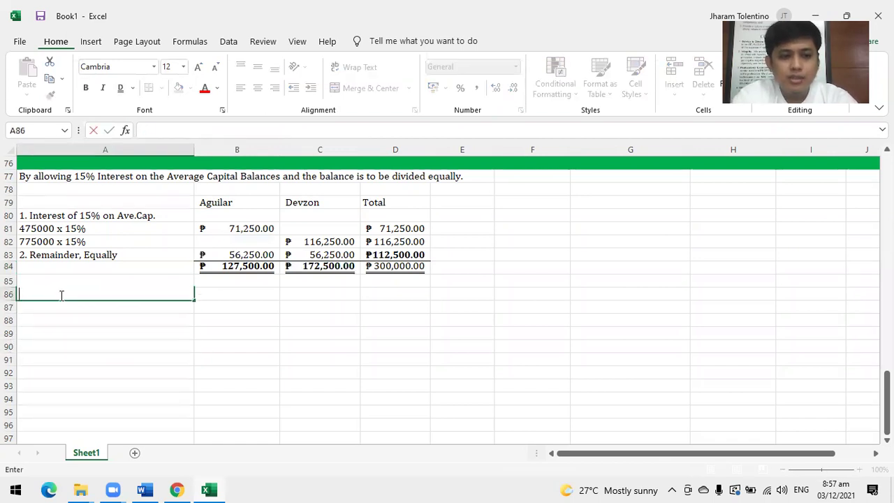
scroll(88, 272, up, 5)
click(95, 307)
drag(94, 306, 211, 331)
key(ctrl+c)
Paste the closing entry starting at A86.
ctrl+scroll(210, 332, down, 1)
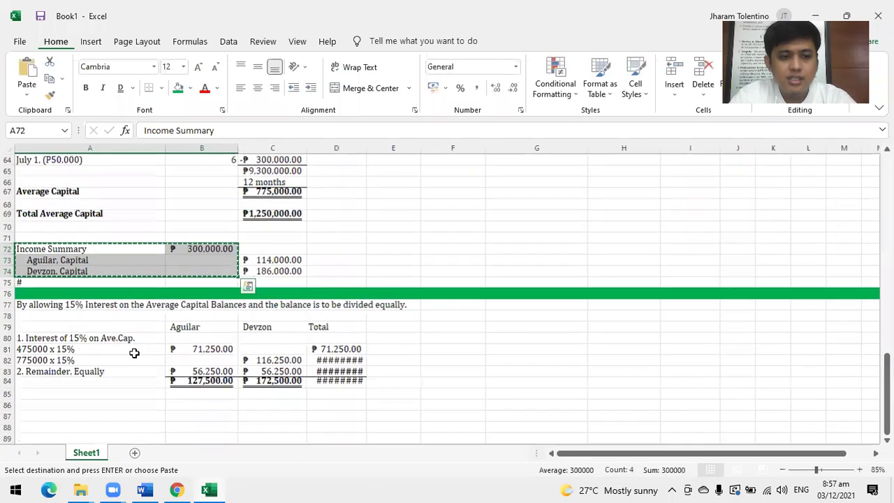
ctrl+scroll(161, 332, up, 1)
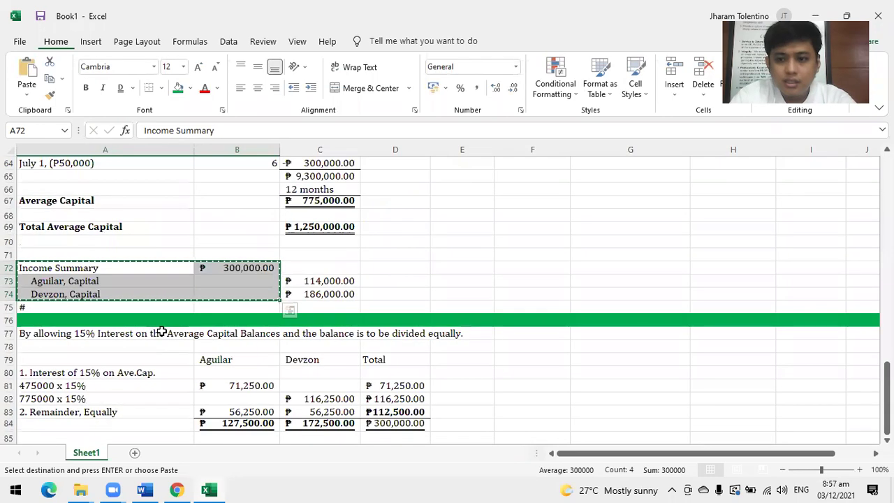
key(ctrl+q)
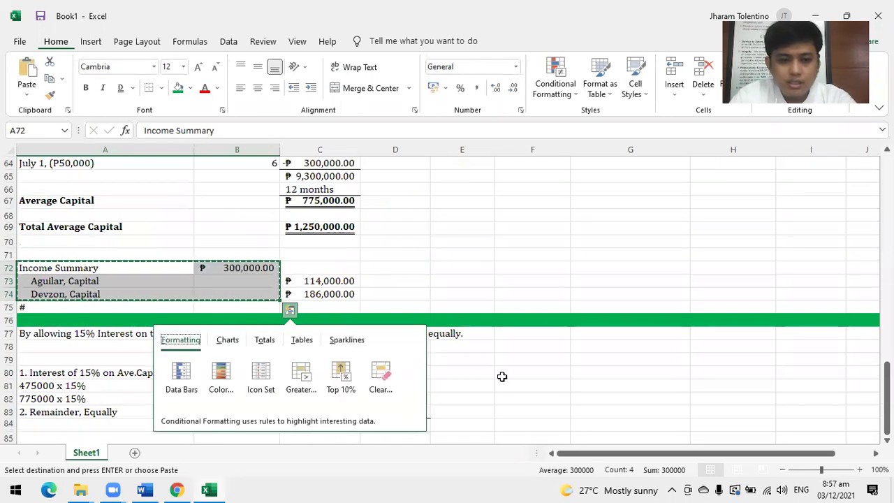
click(503, 375)
scroll(107, 342, down, 4)
click(88, 319)
click(84, 304)
click(81, 294)
key(ctrl+v)
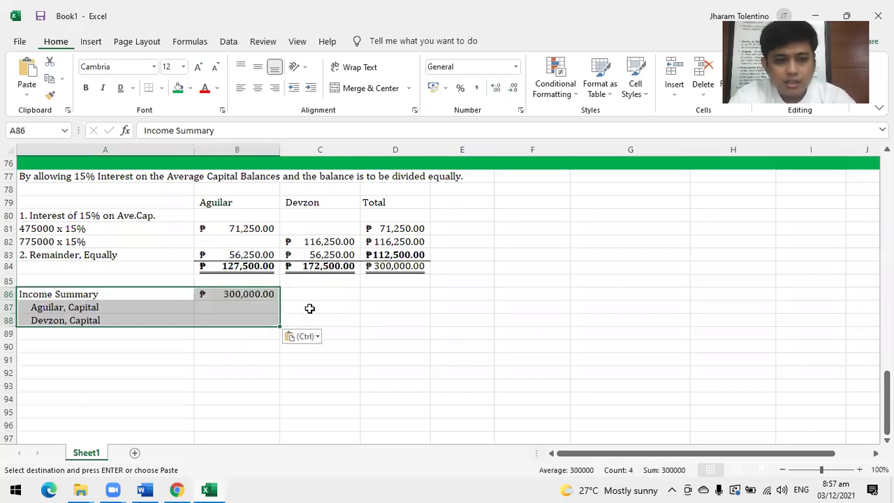
Credit Aguilar, Capital 127,500 in C87.
click(309, 308)
text(12)
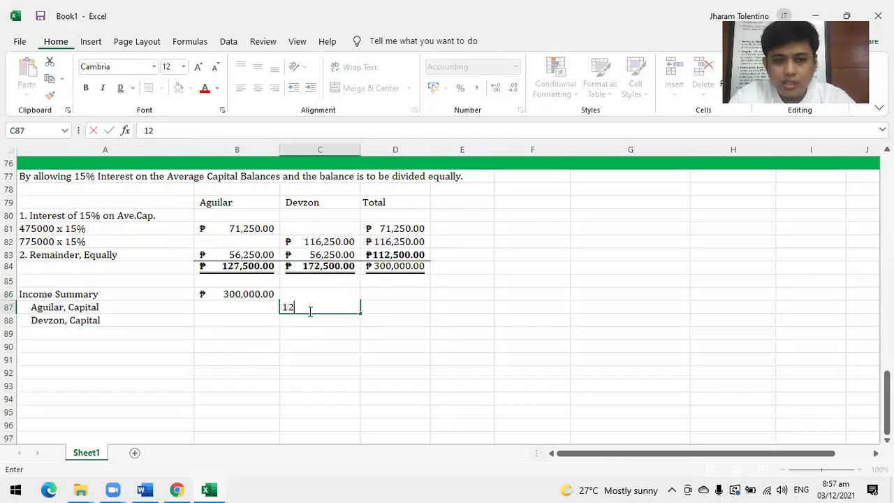
text(7500)
key(Return)
text(1)
key(Escape)
key(ctrl+z)
Credit Devzon, Capital 172,500 in C88 and make the row 77 heading bold italic.
text(172,500)
key(Return)
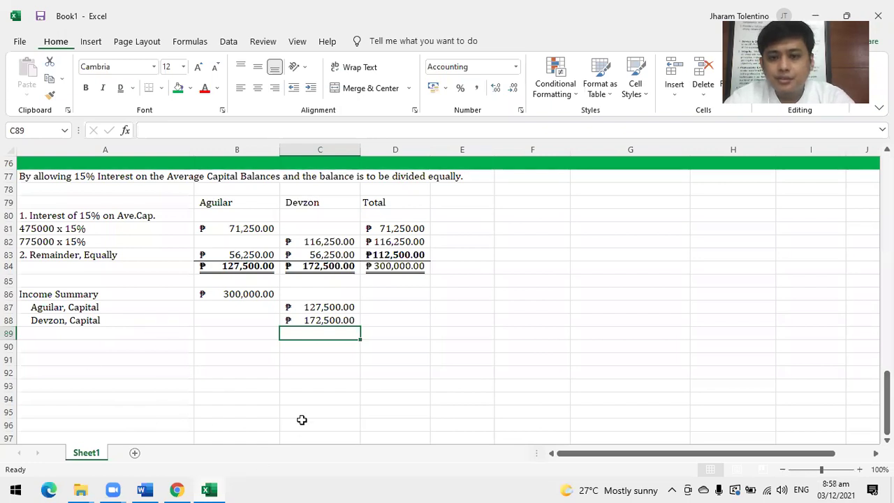
click(64, 176)
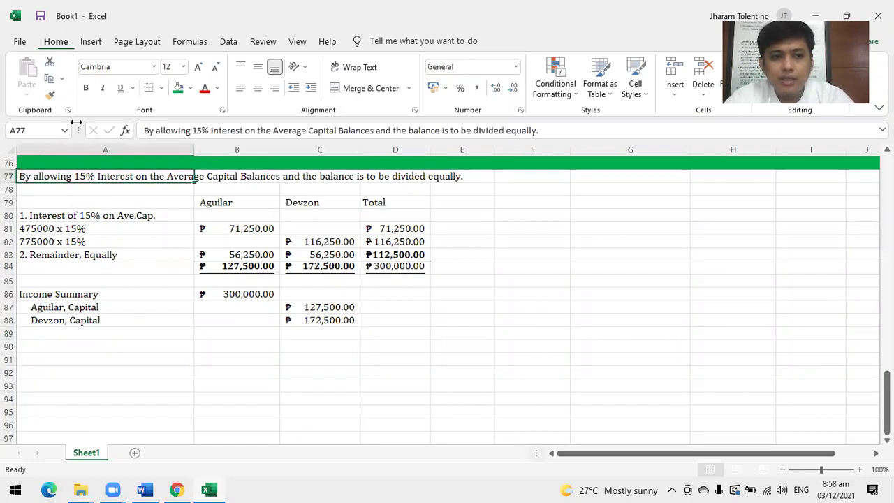
click(85, 87)
click(101, 88)
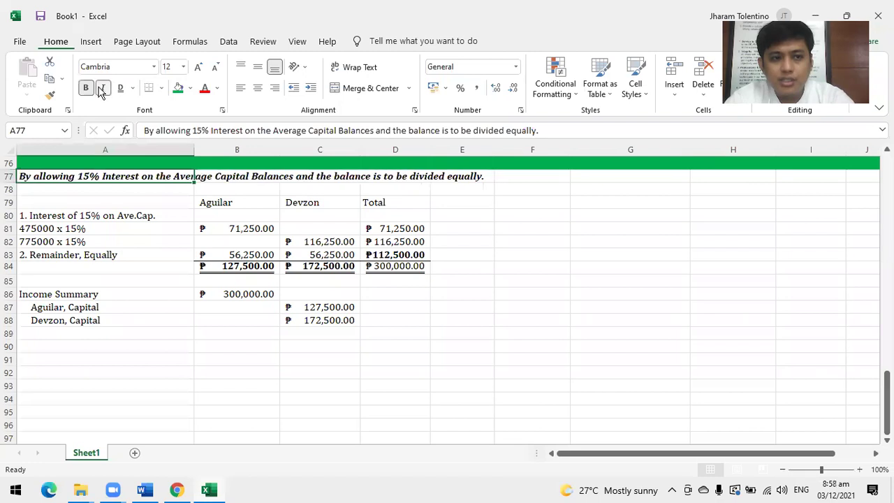
click(84, 384)
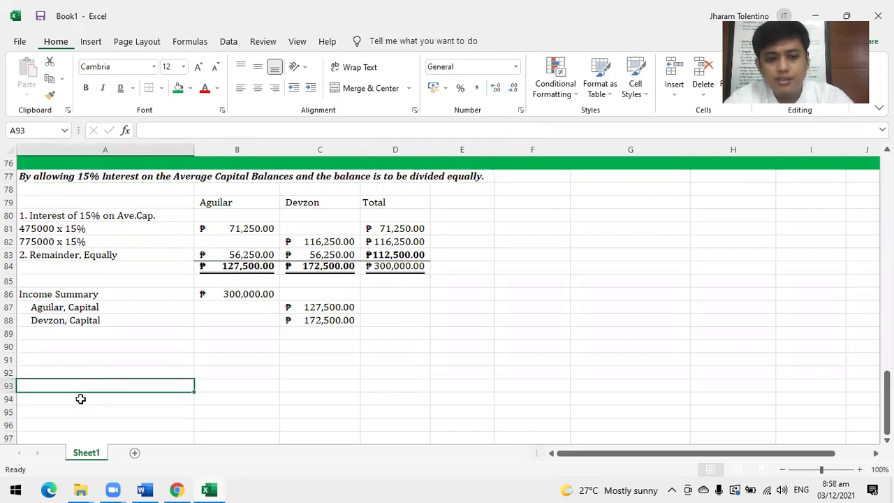
Dismiss the save prompt, put a # marker in A89, and switch to the textbook PDF.
key(ctrl+s)
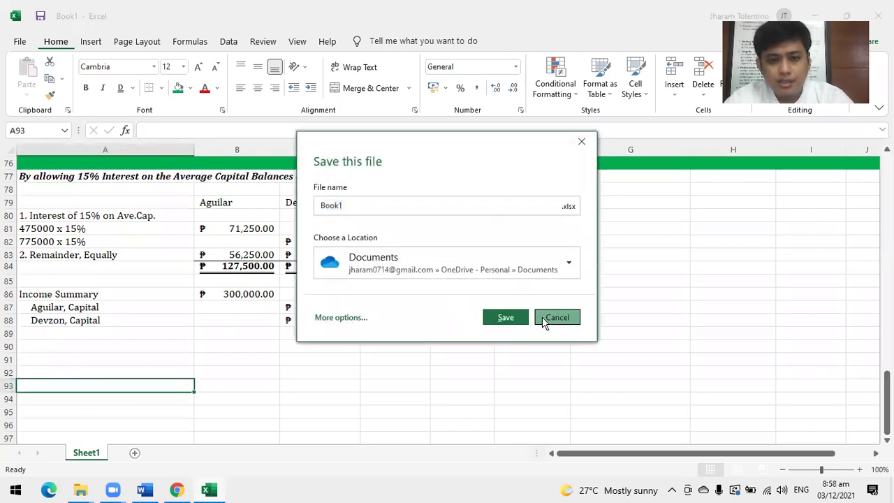
click(557, 317)
click(46, 342)
click(46, 333)
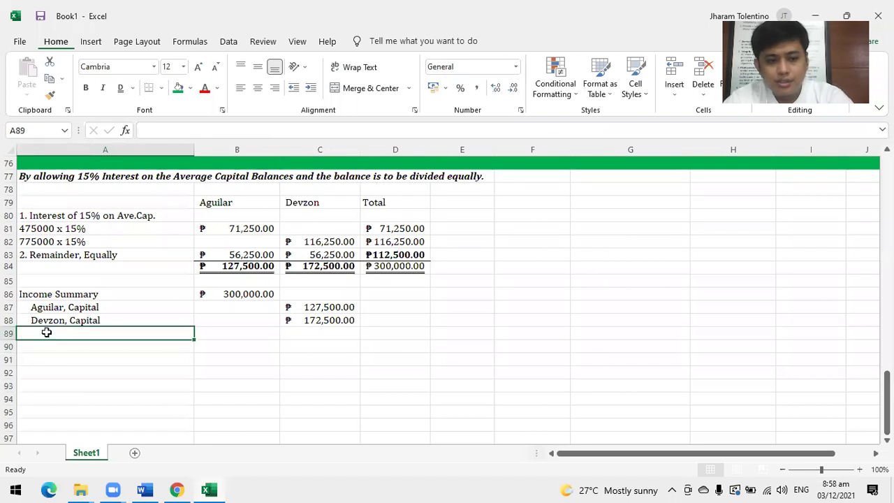
text(#)
click(46, 343)
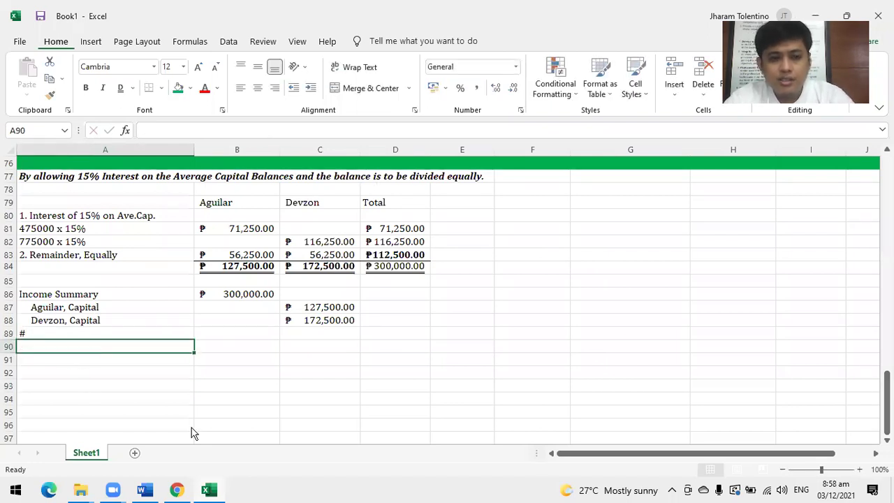
key(alt+Tab)
Read the P10,000 loss example on pages 10–11 of Partnership-Operation.pdf, then return to Excel.
scroll(455, 353, down, 5)
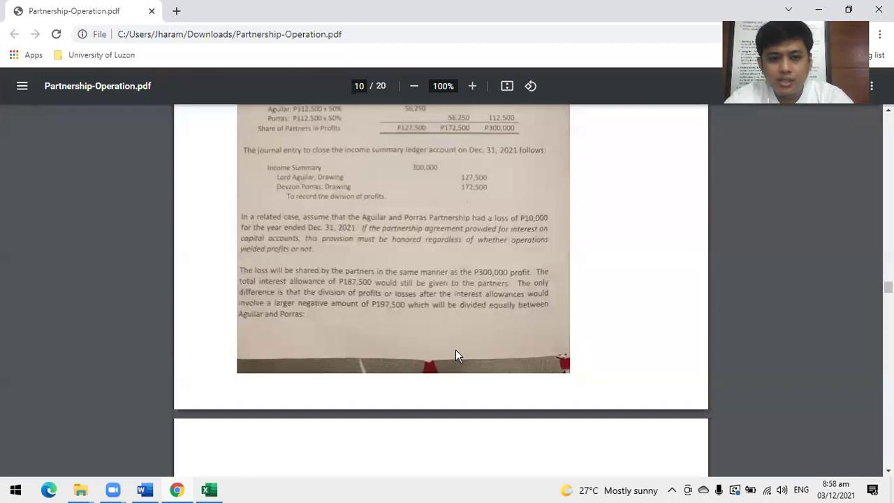
scroll(456, 351, down, 2)
scroll(455, 351, down, 5)
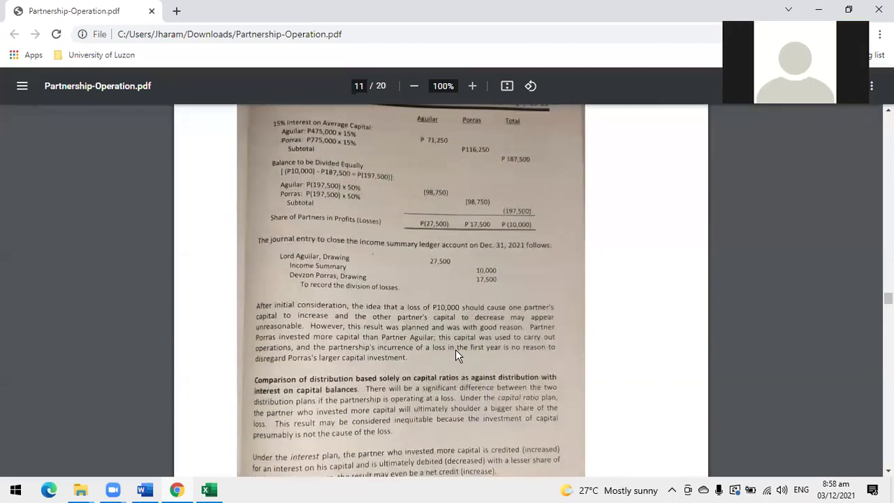
scroll(455, 355, up, 2)
scroll(459, 351, up, 9)
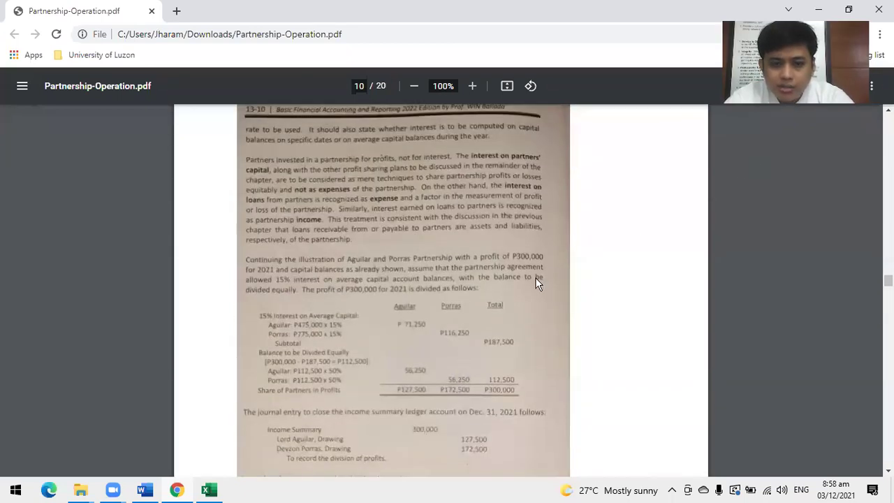
scroll(535, 279, down, 2)
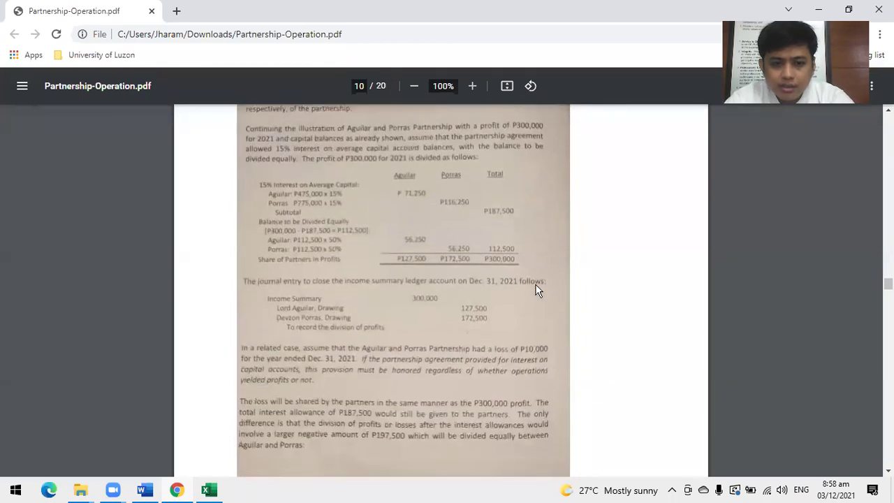
scroll(536, 286, down, 1)
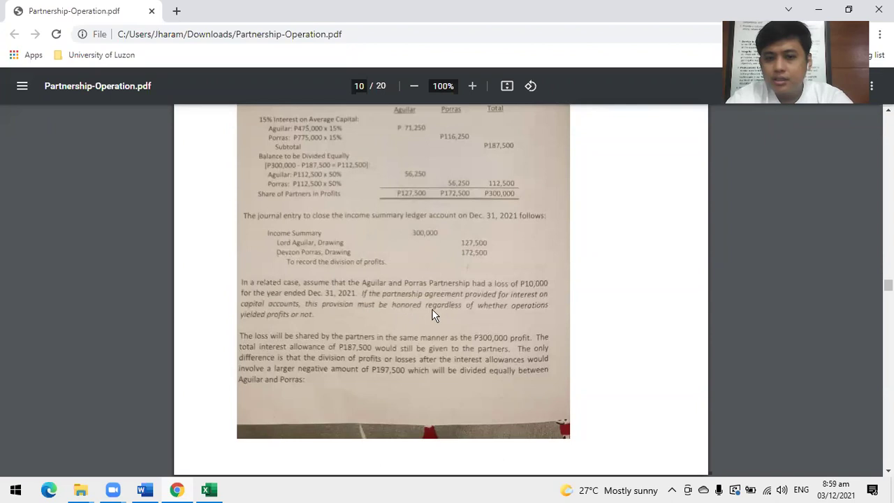
key(alt+Tab)
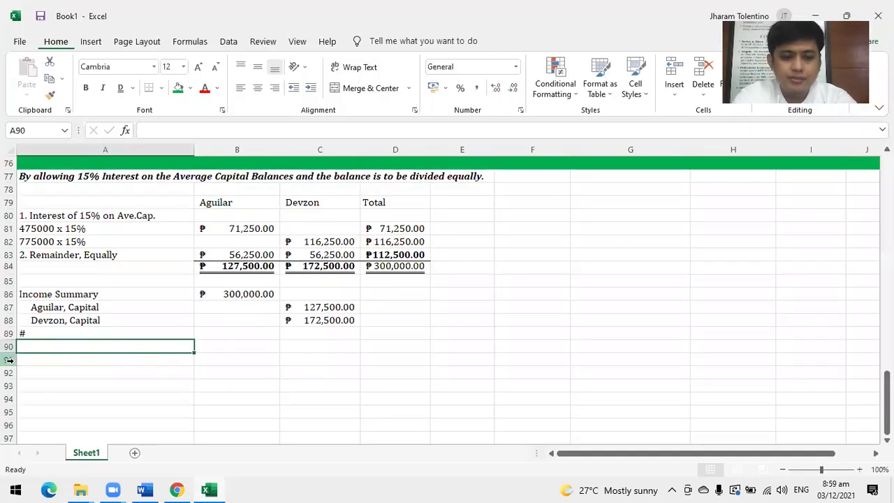
Enter the bold heading 'IF P10,000 LOSS' in A90 below the closing entry.
text(IF)
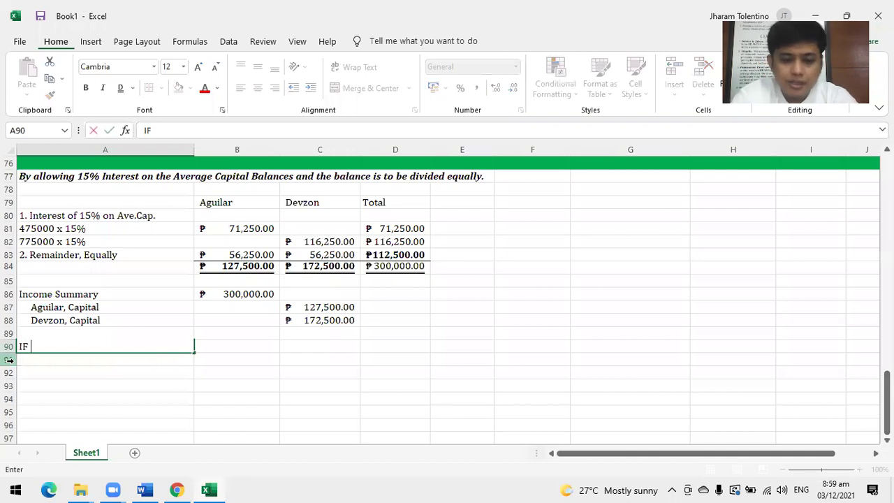
text( P10,000 LOSS)
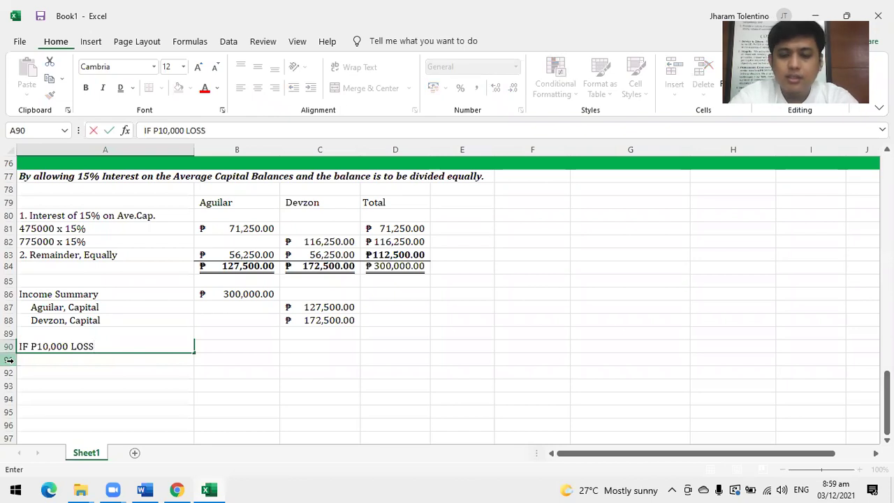
key(Tab)
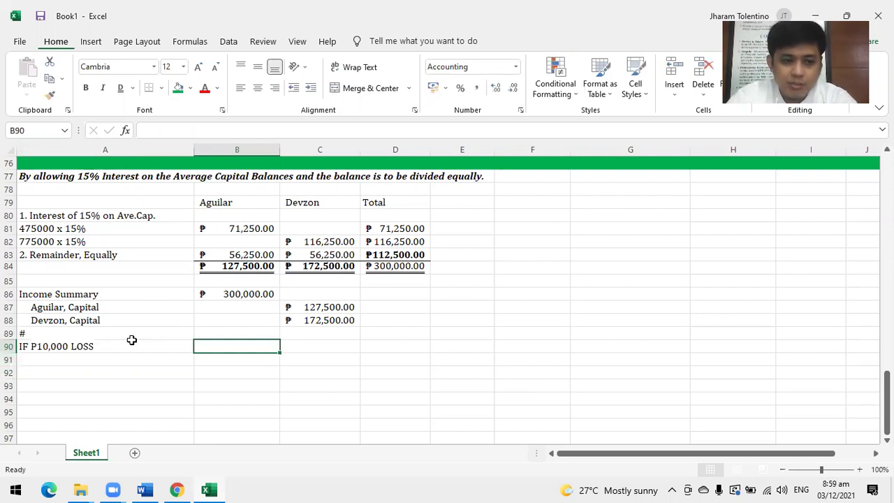
click(108, 337)
click(100, 355)
click(97, 347)
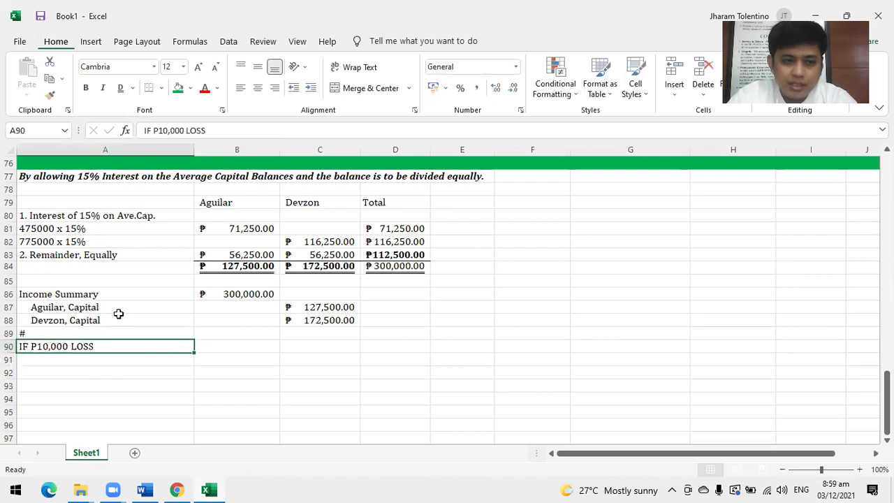
click(85, 87)
key(alt+Tab)
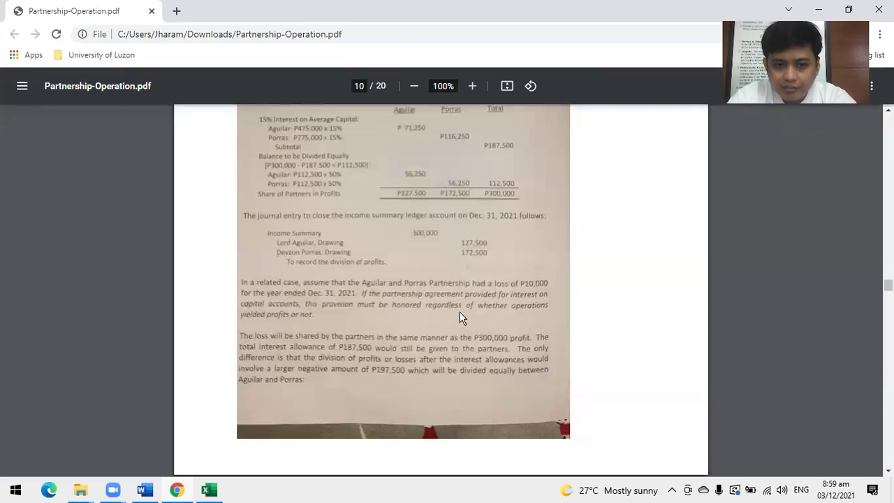
key(alt+Tab)
scroll(154, 347, down, 1)
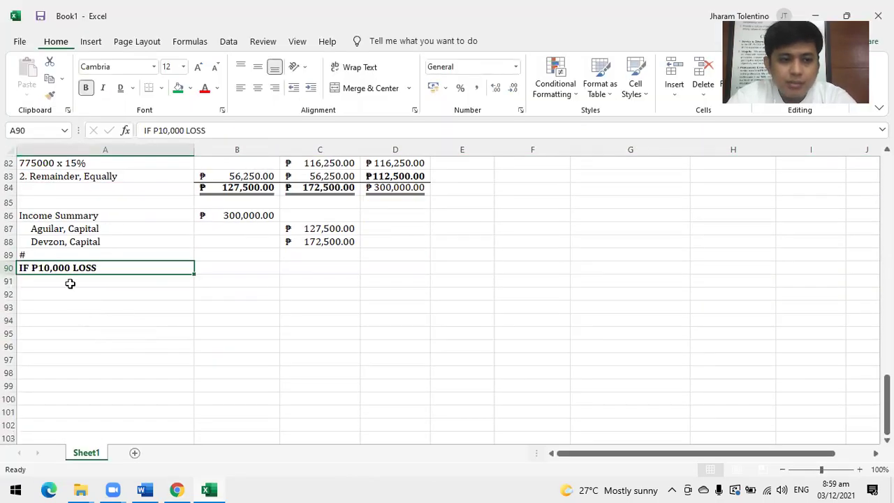
click(110, 280)
scroll(178, 302, up, 2)
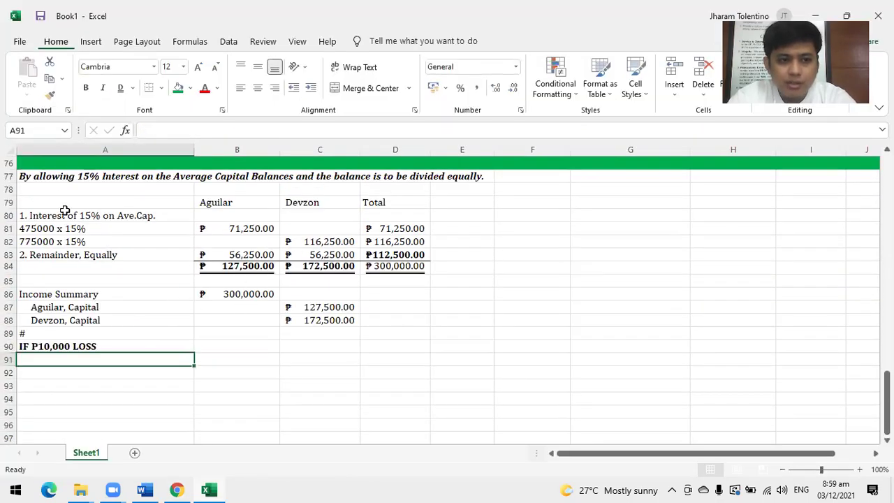
Copy the interest section of the profit table into the loss table at row 91.
drag(69, 200, 403, 242)
key(ctrl+c)
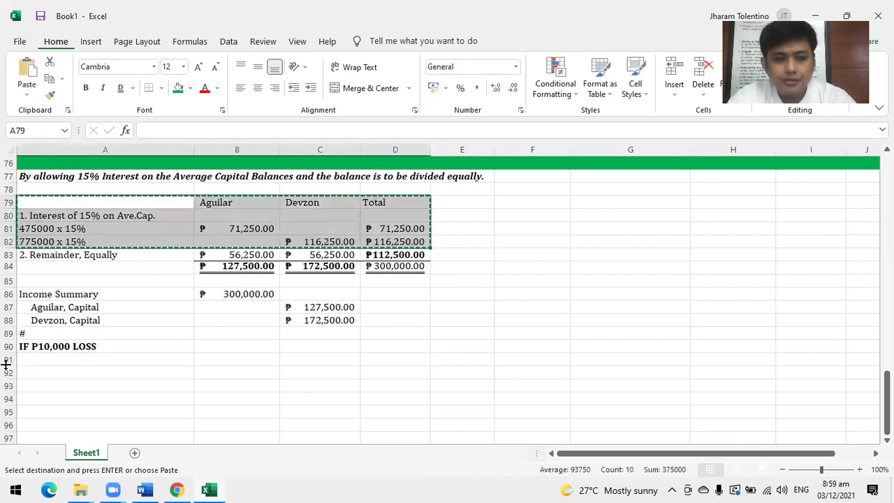
click(102, 360)
key(ctrl+v)
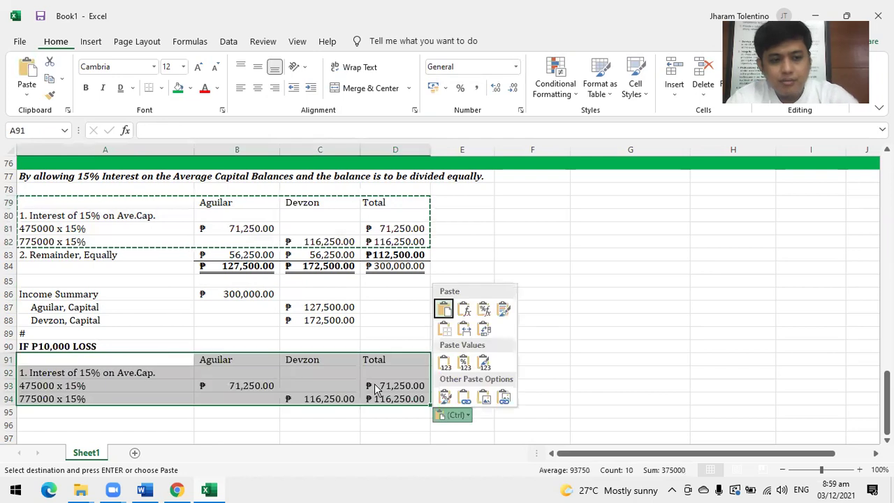
Label A95 '2. Remainder, Equally' by reusing the label from the profit table.
scroll(286, 412, down, 2)
click(72, 335)
text(2.)
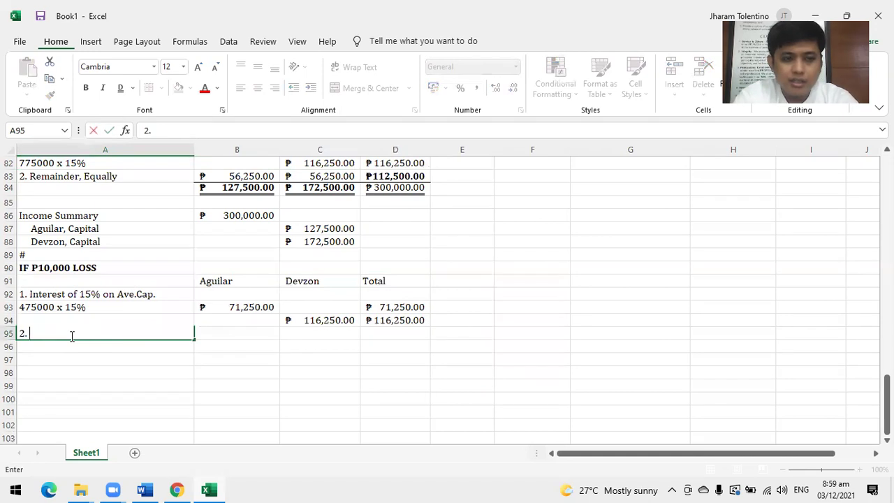
click(83, 176)
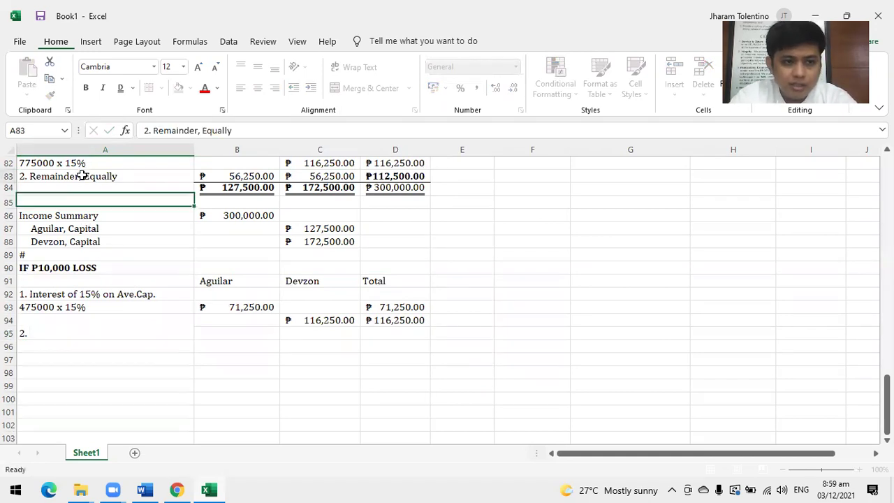
key(ctrl+c)
click(71, 334)
key(ctrl+v)
After checking the PDF, add a bottom border under B95:D95.
key(alt+Tab)
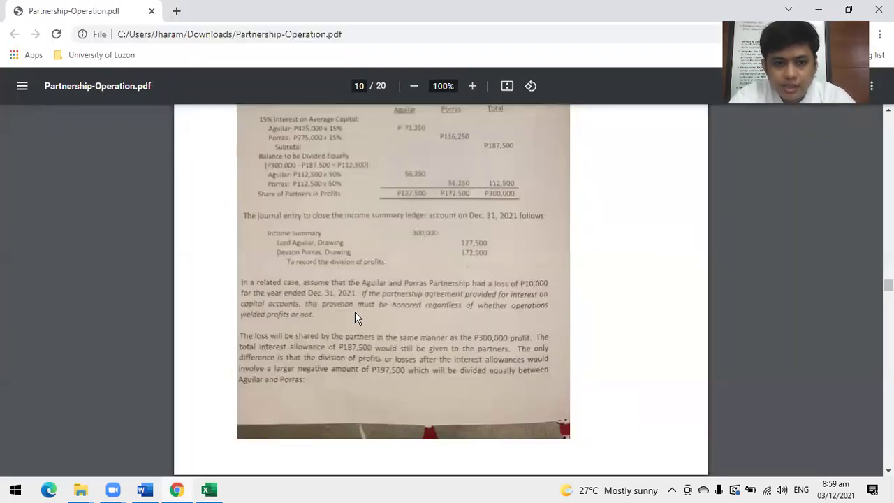
key(alt+Tab)
drag(246, 333, 399, 331)
click(148, 89)
click(410, 356)
Enter the -10,000 loss in D96 in peso Accounting format with a double underline.
click(402, 345)
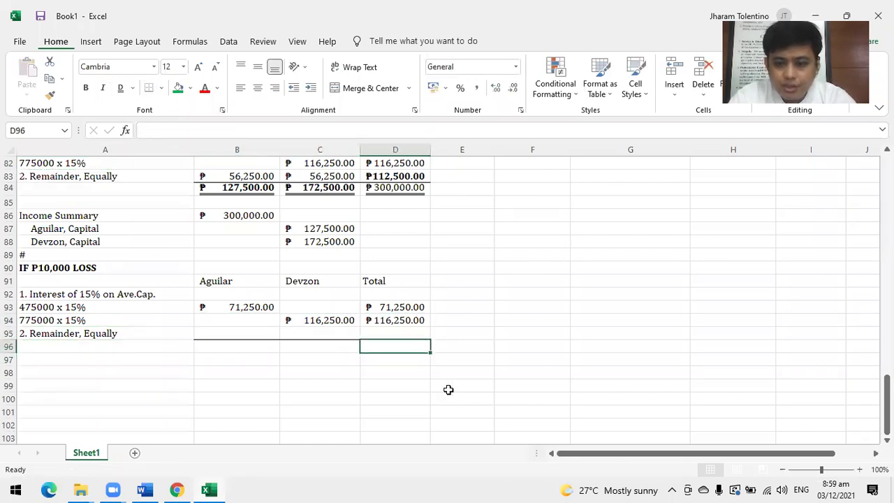
text(10)
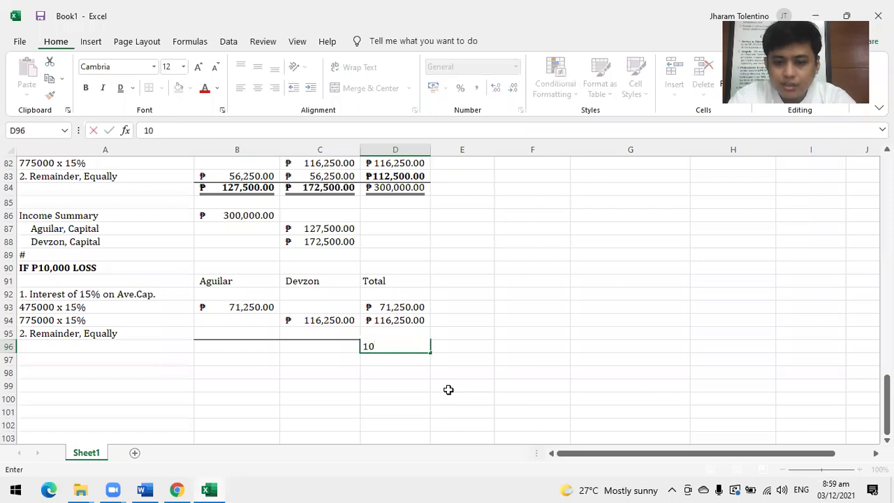
text(-100)
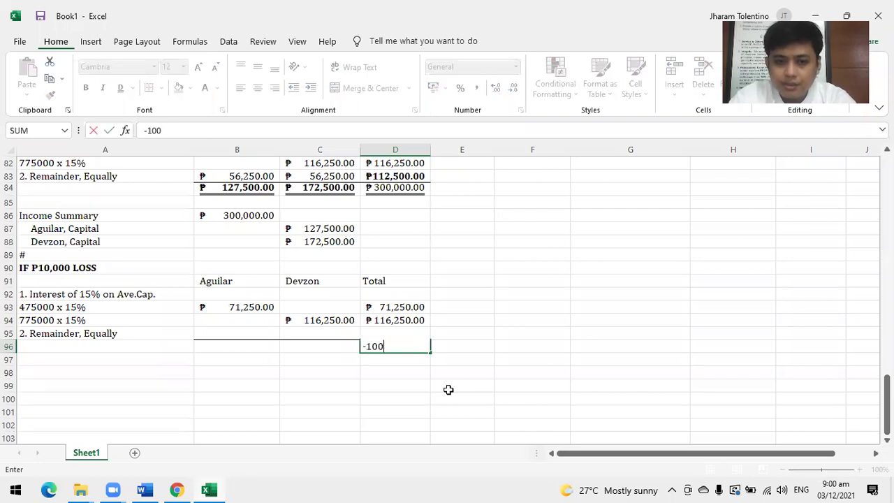
text(00)
key(Return)
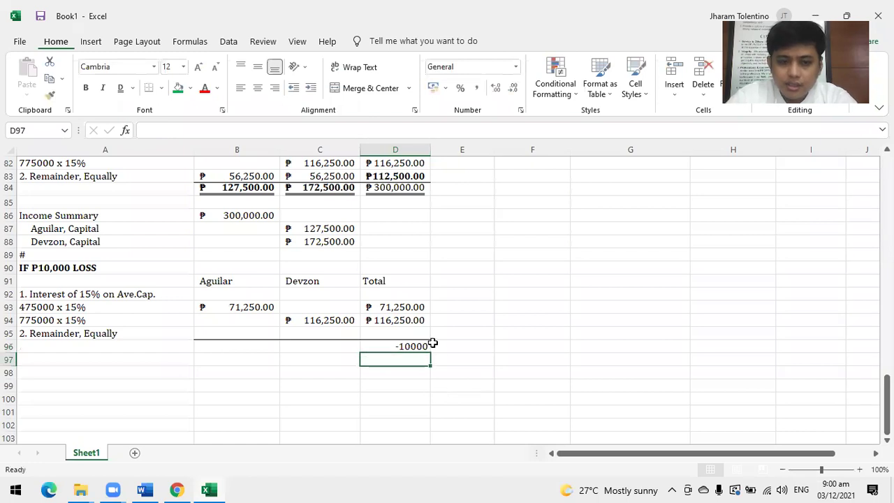
click(403, 345)
drag(261, 331, 399, 331)
click(436, 89)
click(505, 293)
click(387, 347)
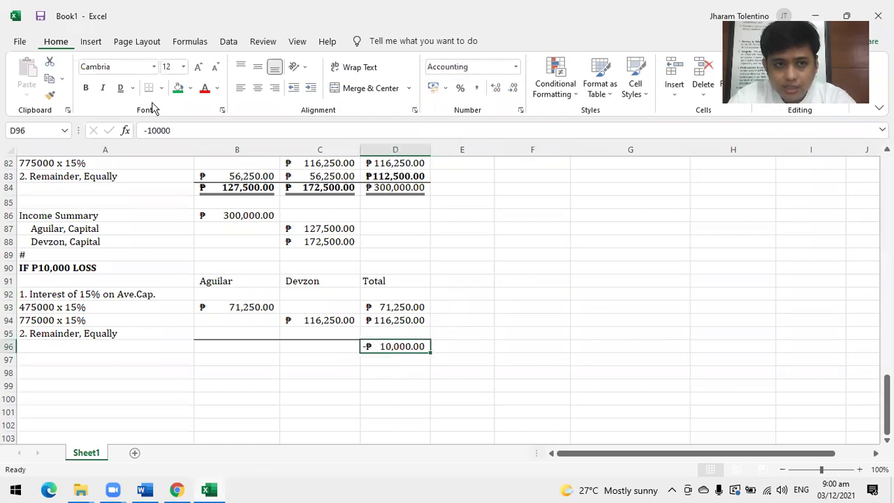
click(120, 87)
click(532, 398)
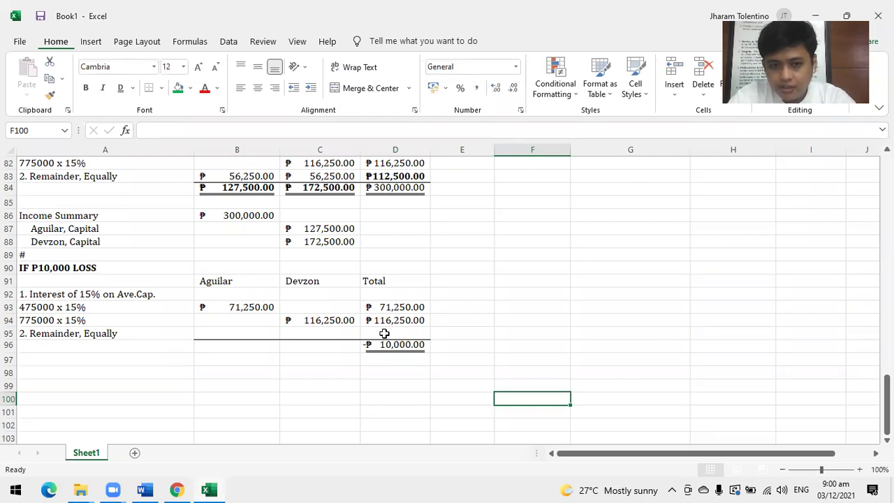
Compute the remainder in D95 as =D96-D93-D94, giving -₱197,500.00.
click(386, 331)
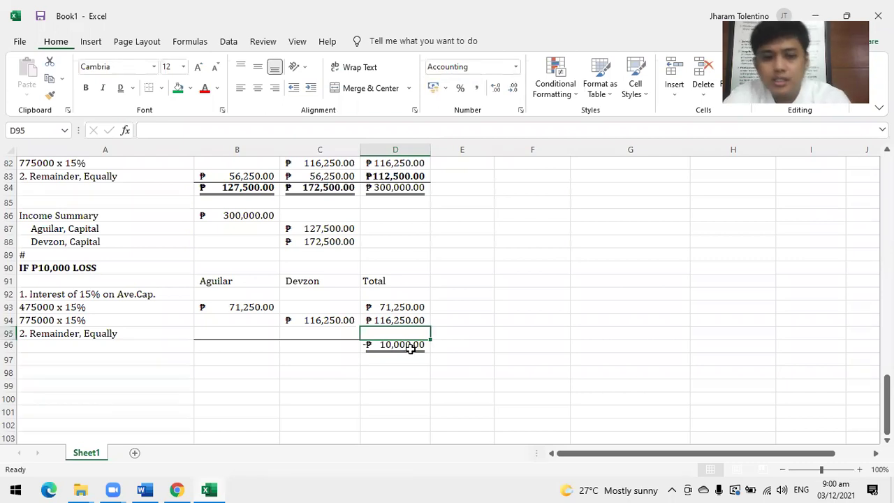
click(386, 188)
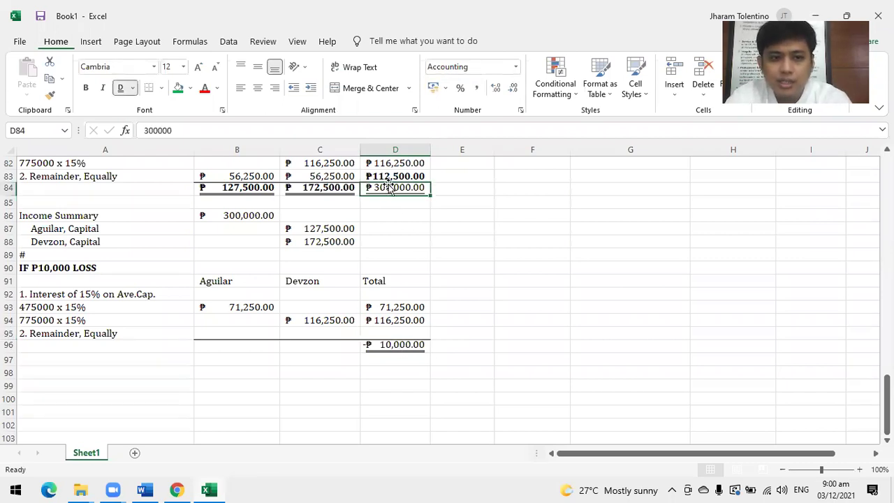
click(389, 176)
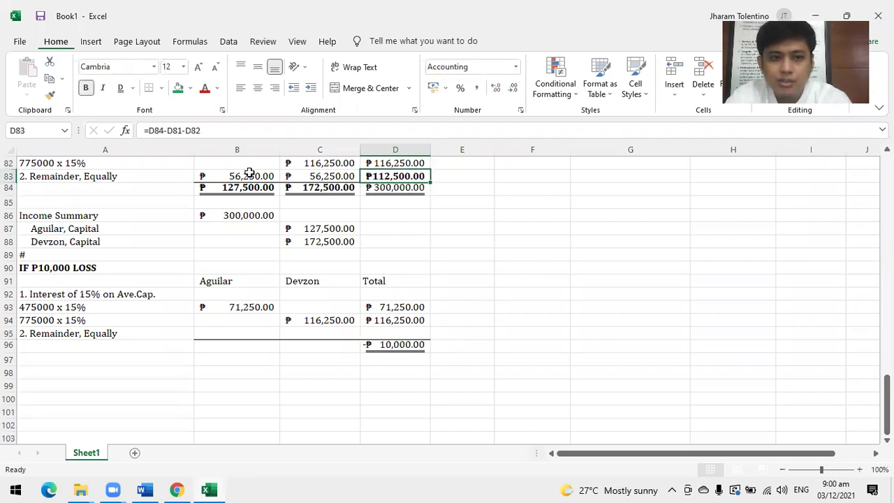
click(369, 334)
text(=)
click(389, 345)
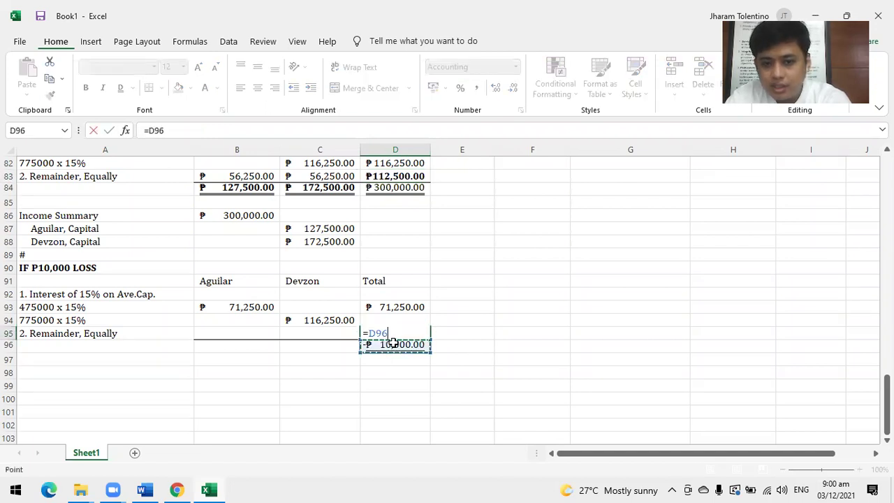
text(-)
click(388, 307)
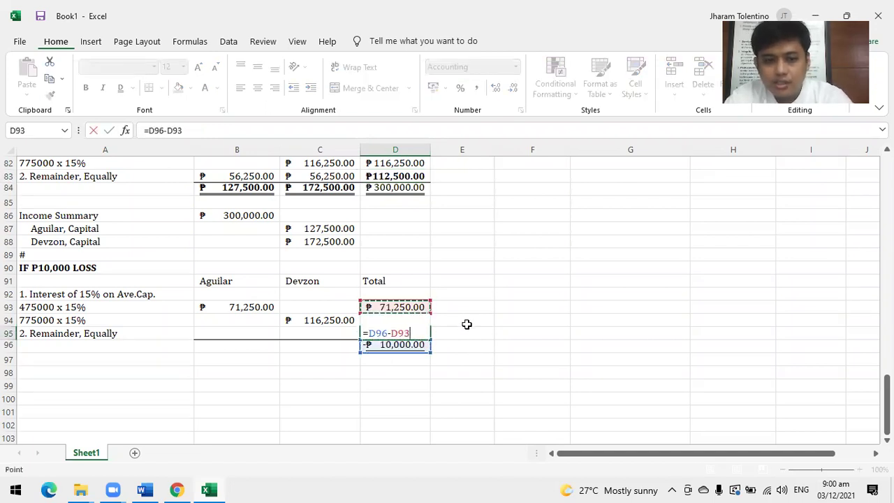
text(-d9)
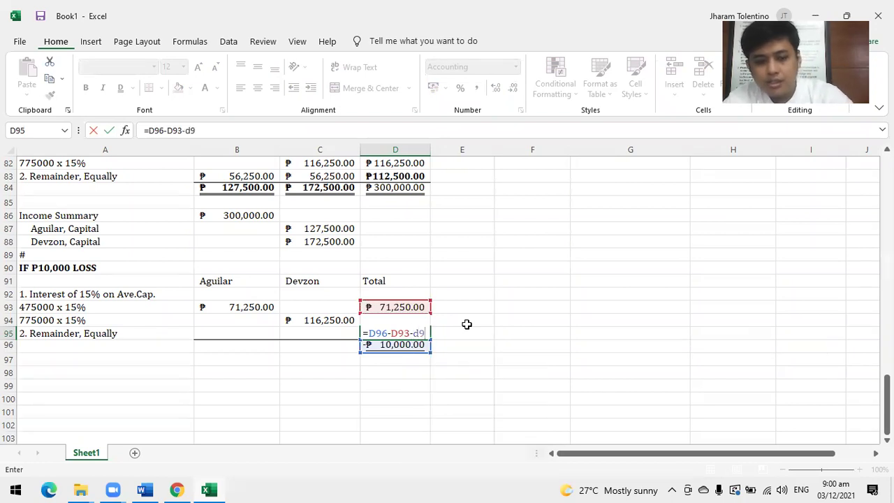
text(4)
key(Return)
click(479, 355)
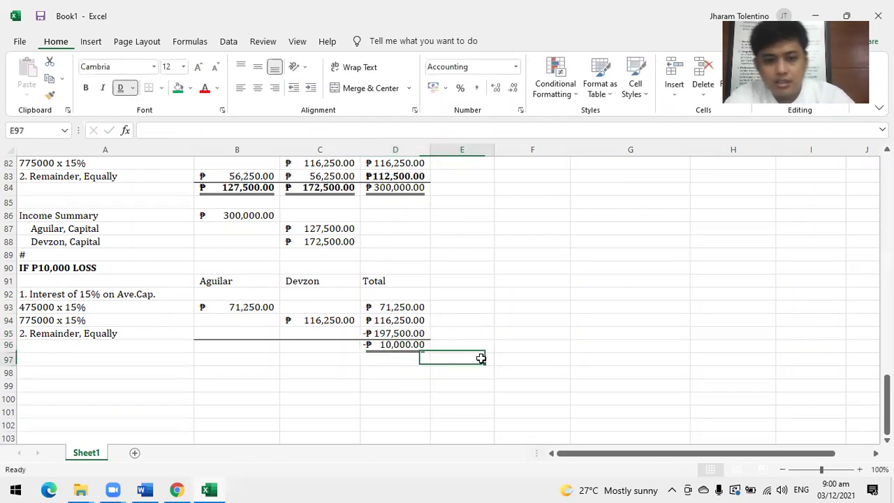
click(391, 333)
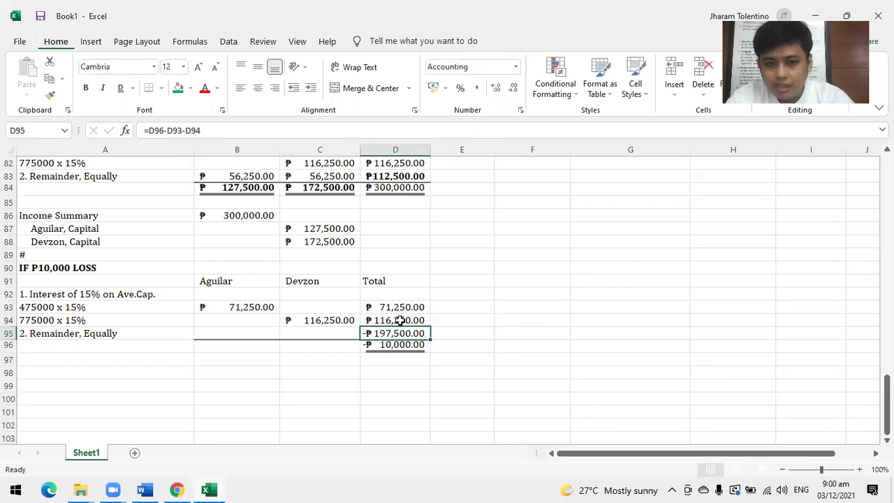
drag(398, 307, 397, 334)
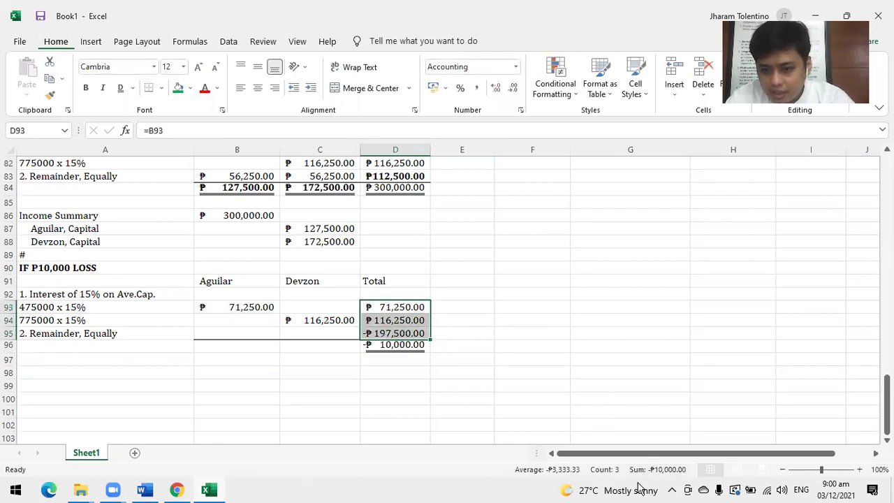
click(480, 333)
click(366, 333)
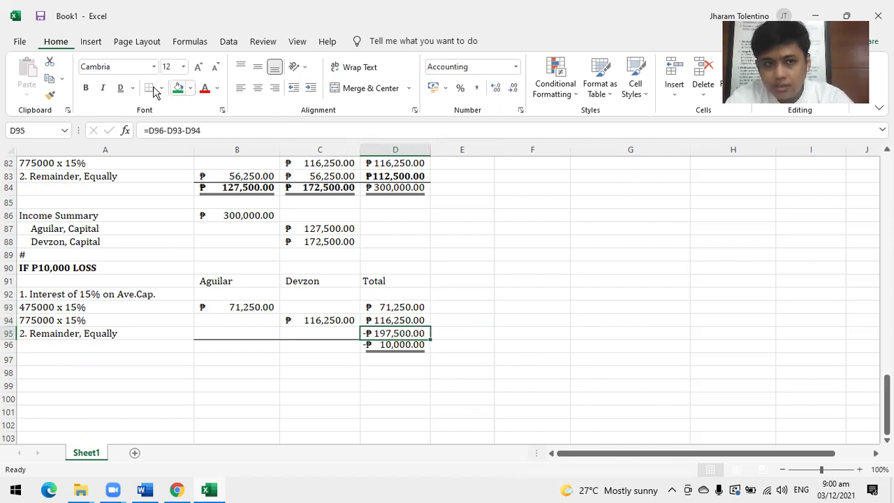
Bold the remainder and give Aguilar and Devzon equal -₱98,750.00 shares in B95:C95.
click(85, 87)
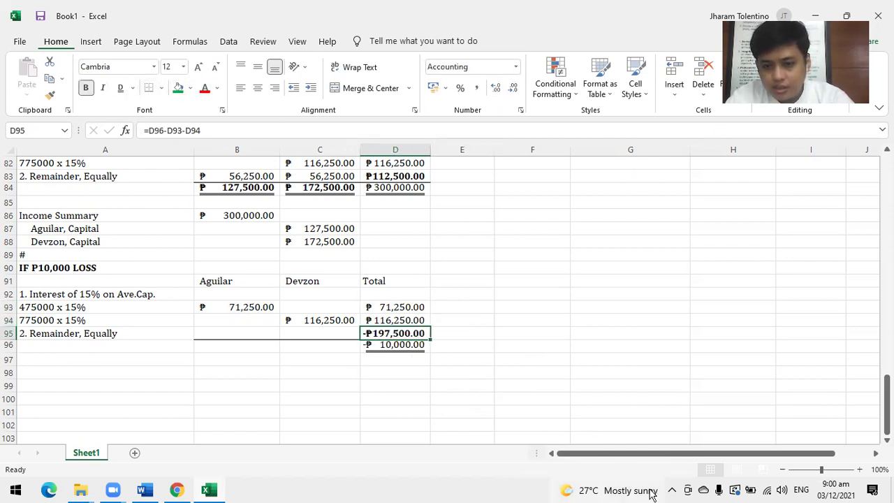
click(445, 369)
click(388, 345)
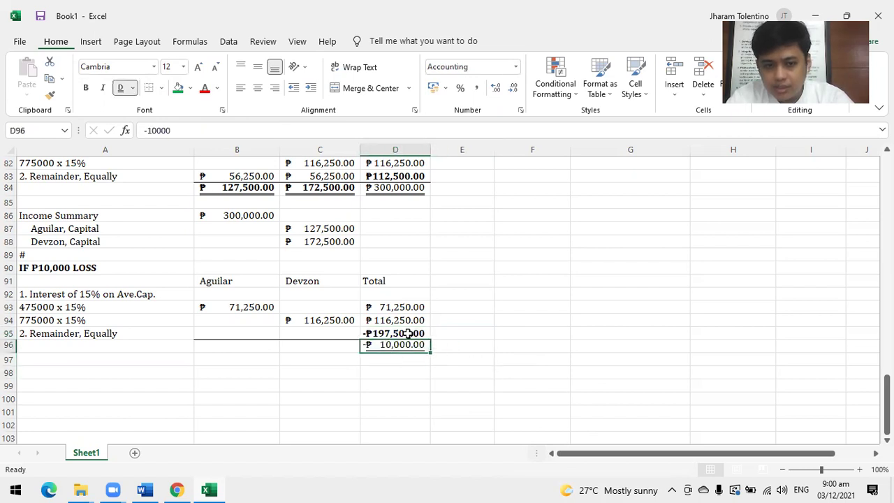
click(232, 323)
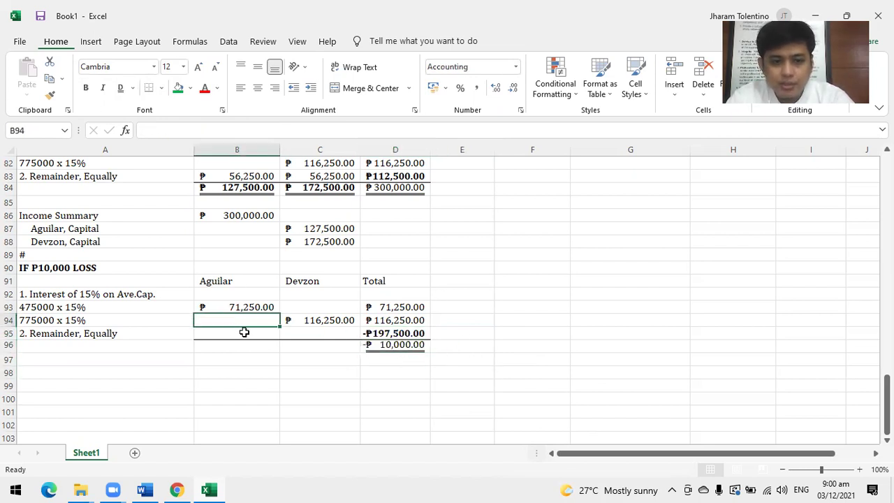
click(256, 338)
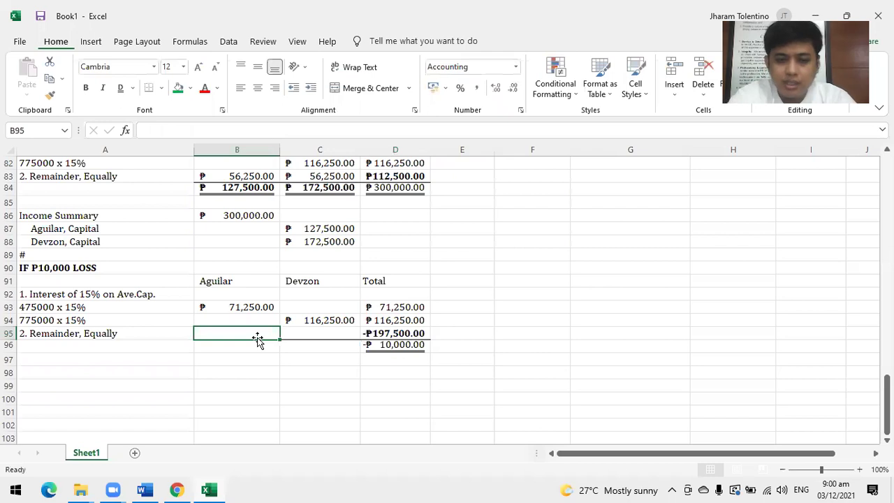
text(=-197500/2)
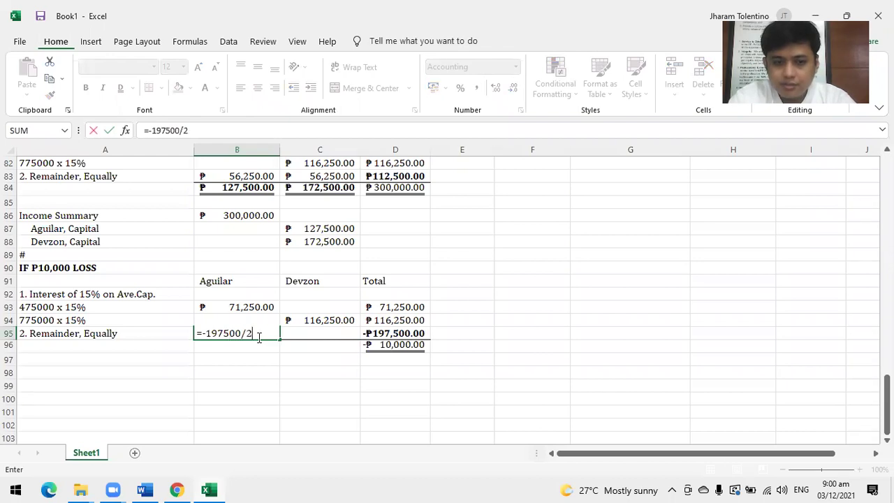
key(Return)
click(253, 333)
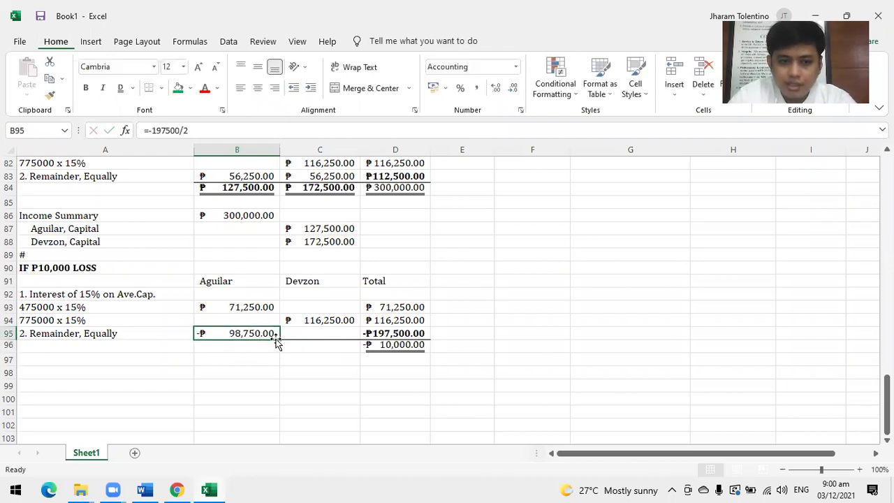
click(301, 337)
click(274, 334)
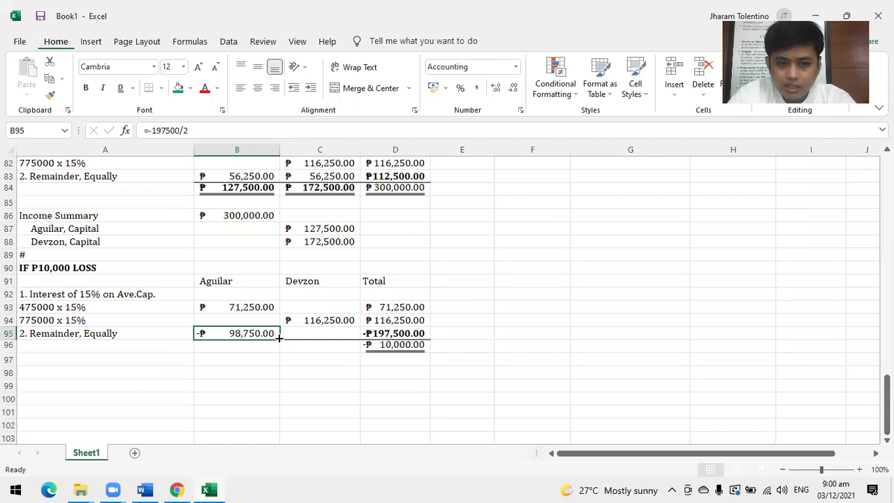
drag(279, 337, 343, 339)
Total the partners' shares in B96:C96 with SUM (-₱27,500.00, ₱17,500.00), bold and double-underlined.
click(248, 347)
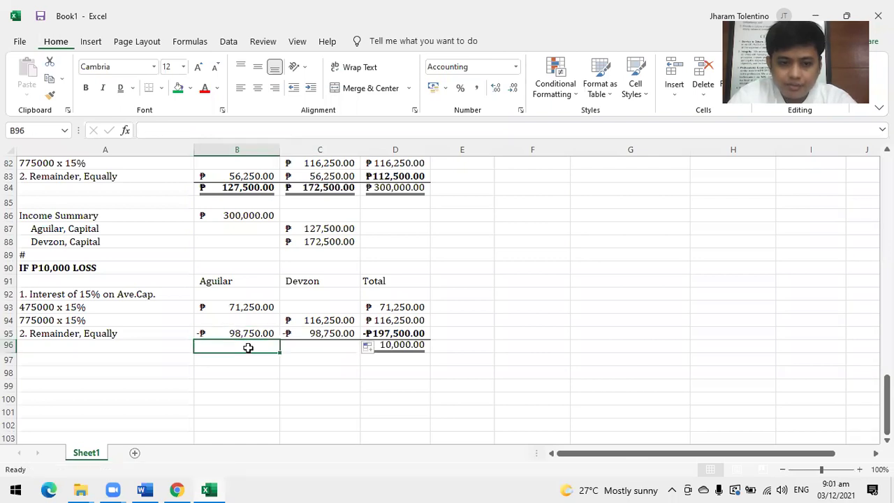
text(=sum)
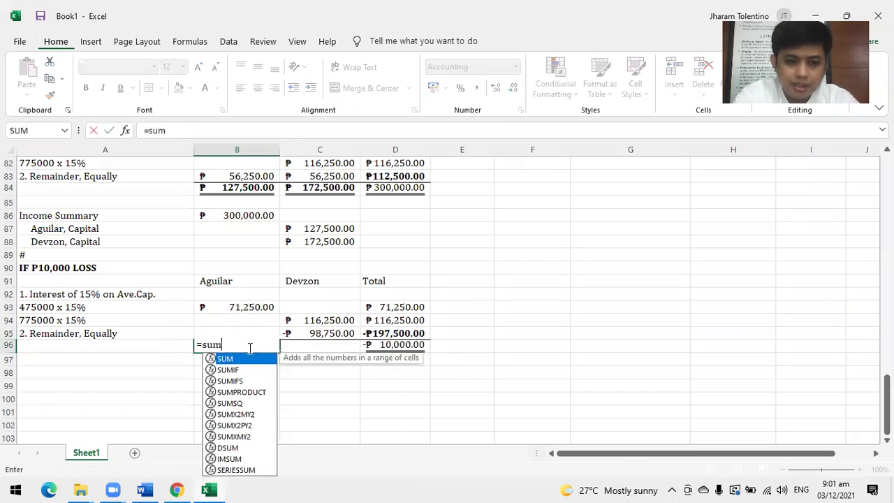
text(()
drag(250, 308, 241, 332)
key(Return)
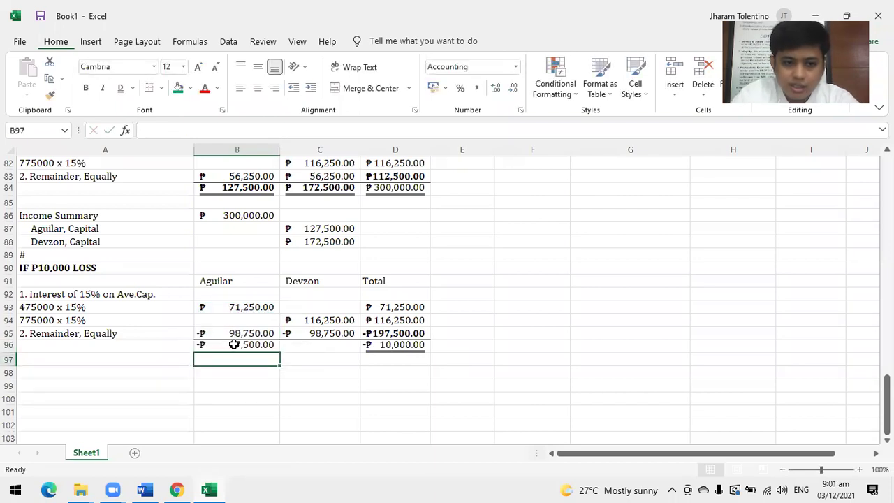
click(238, 343)
drag(280, 353, 353, 345)
click(258, 367)
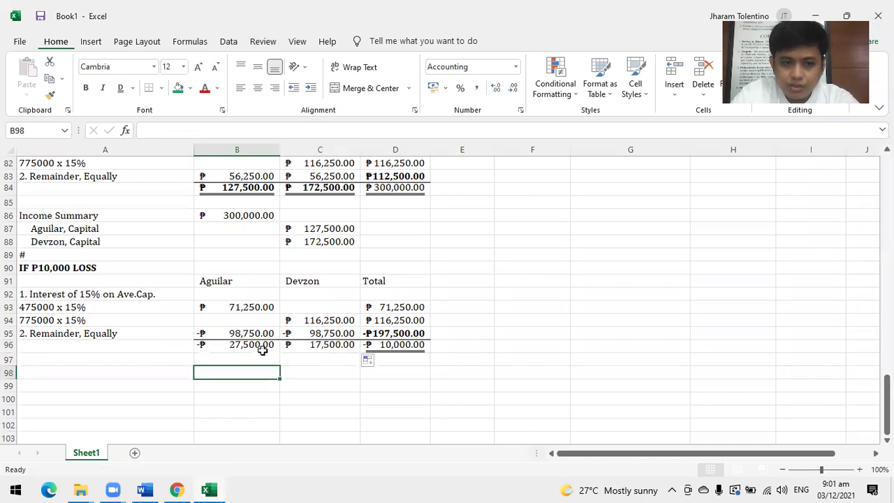
drag(259, 347, 317, 344)
click(120, 87)
click(85, 88)
click(269, 375)
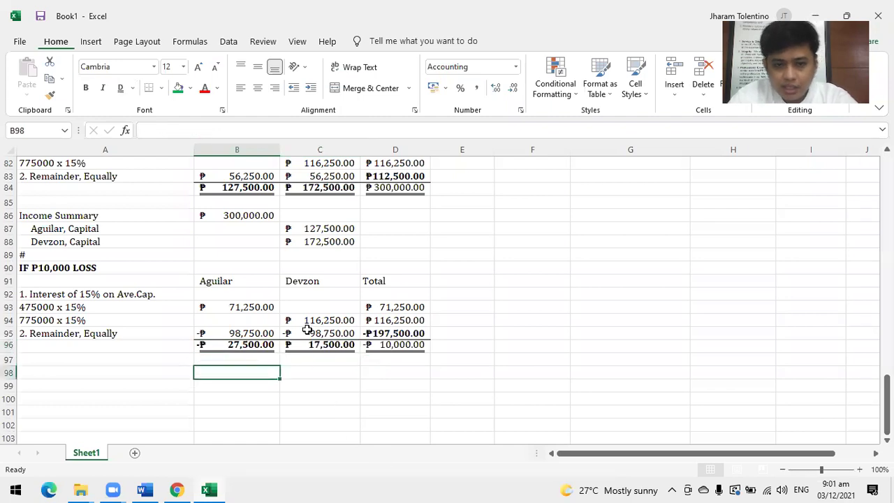
Bold the -₱10,000.00 loss total in D96, then compare the partners' totals with the textbook PDF.
click(211, 345)
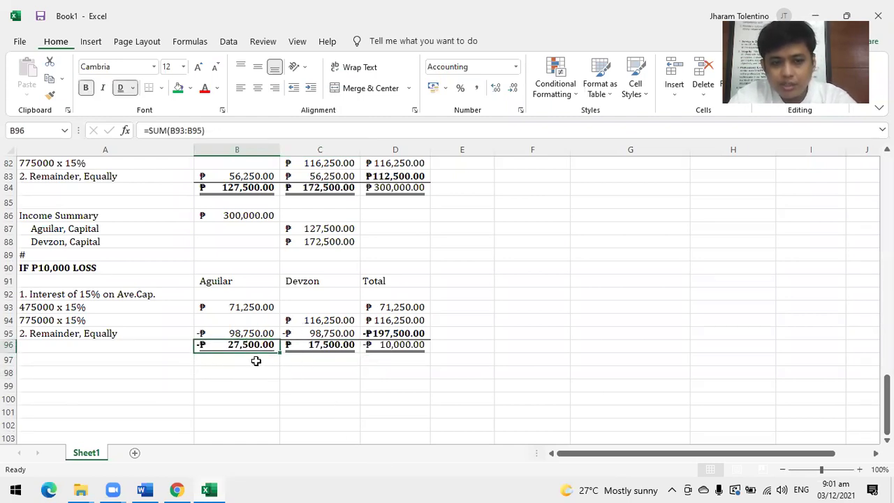
click(387, 347)
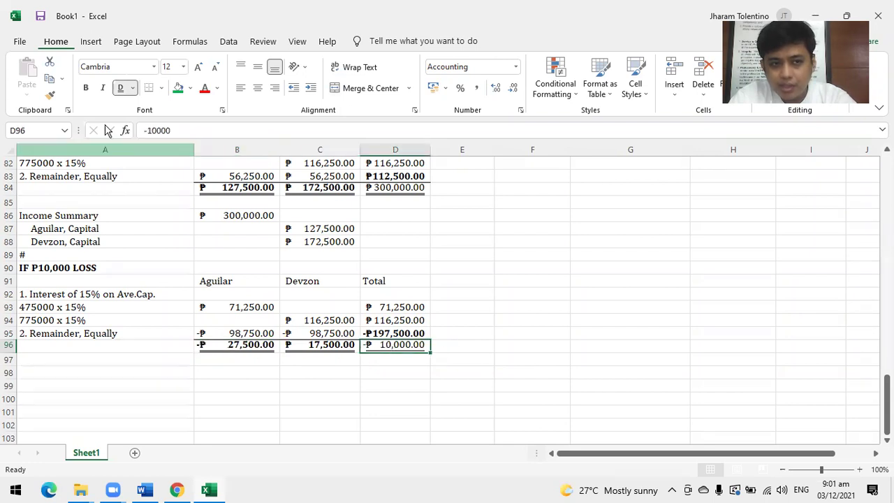
click(85, 87)
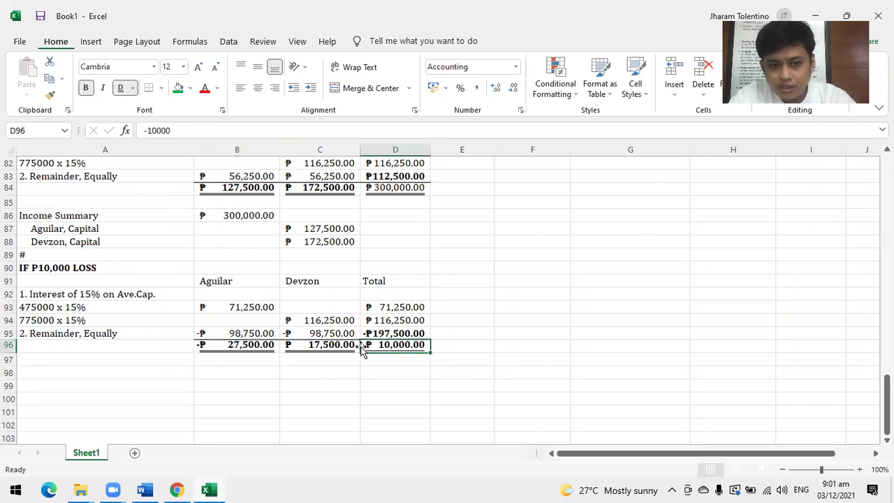
click(372, 370)
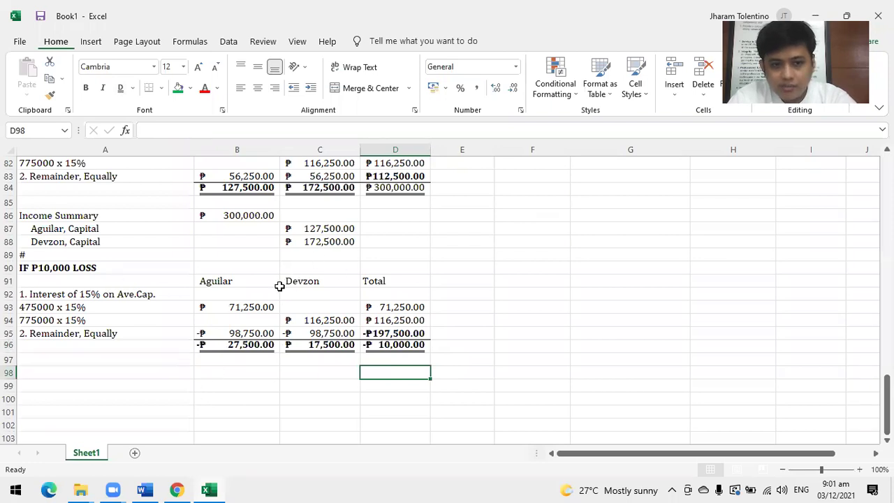
click(230, 343)
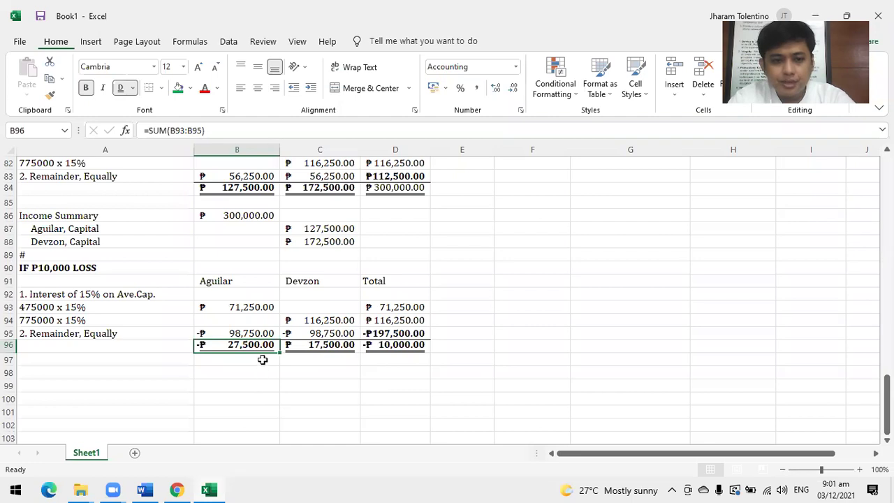
shift+click(298, 345)
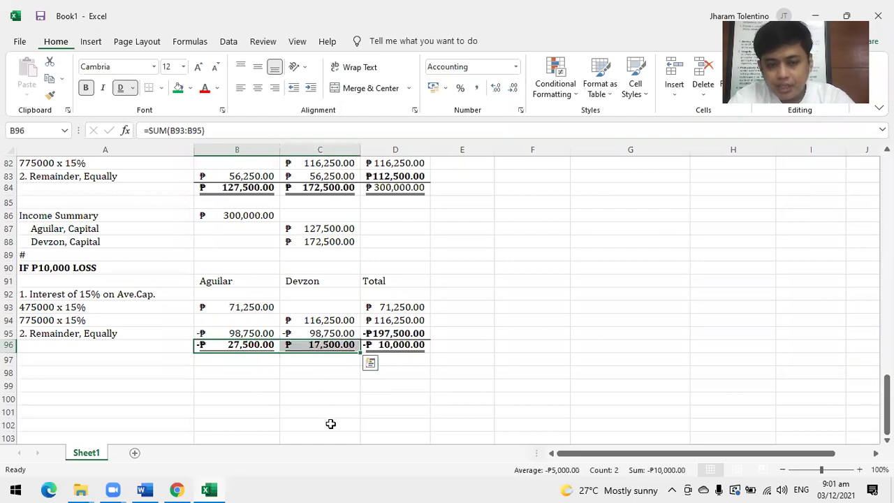
click(534, 349)
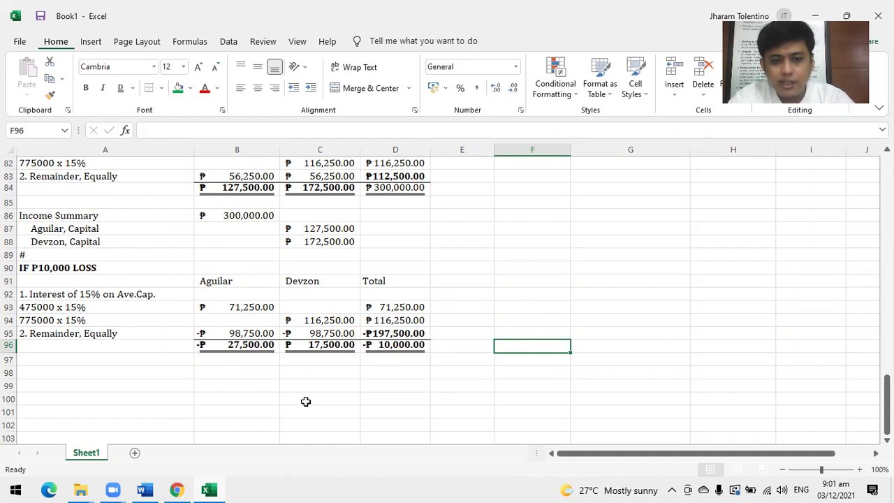
key(alt+Tab)
scroll(369, 379, down, 10)
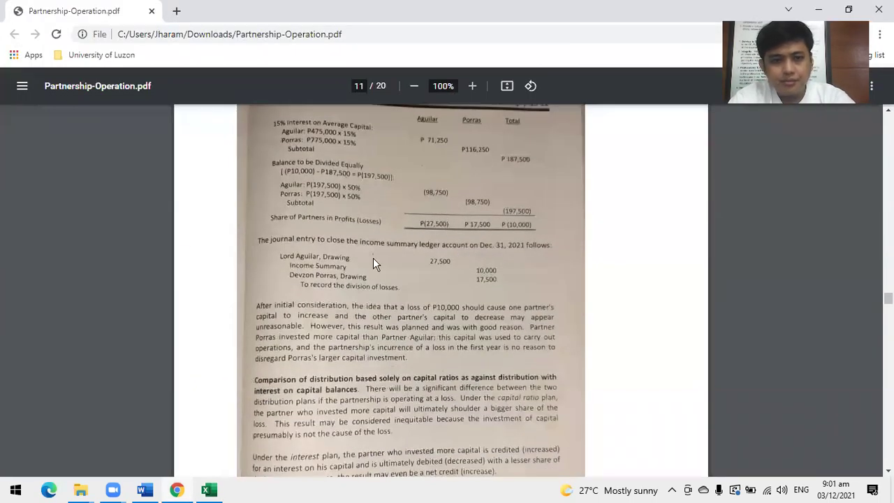
List Aguilar, Capital, Devzon, Capital and Income Summary in A98:A100, indenting the two credits.
key(alt+Tab)
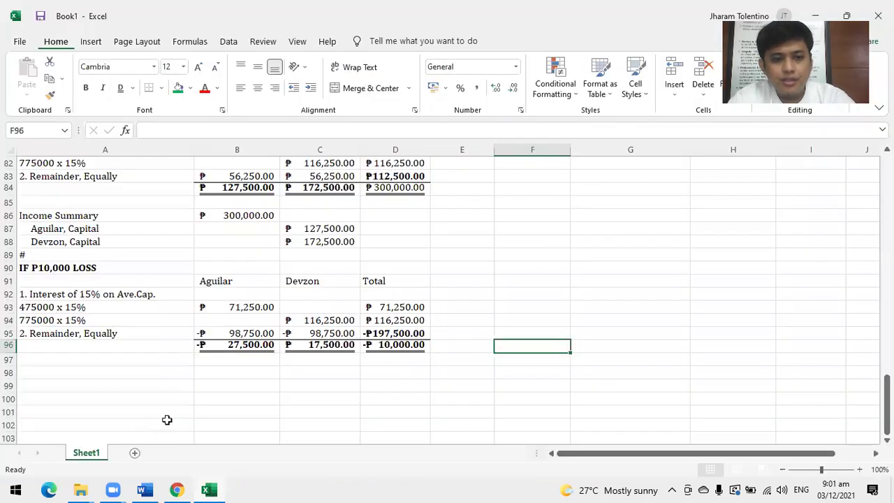
scroll(94, 386, down, 1)
click(69, 338)
text(Aguilar, Cap)
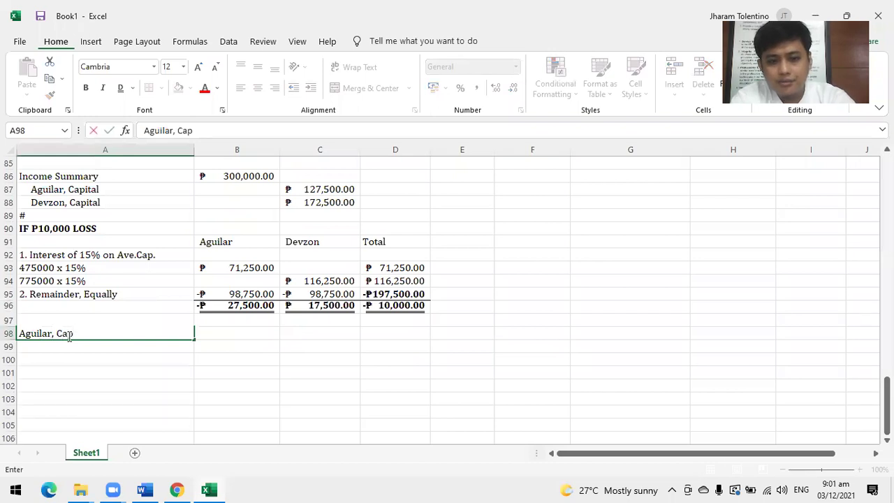
text(ital)
key(Return)
text(D)
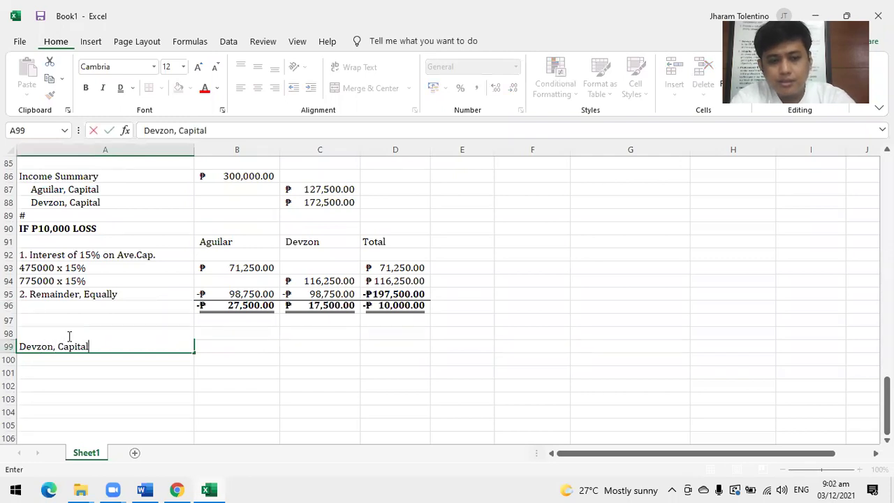
text(evzon, Capital)
key(Return)
text(Income Summa)
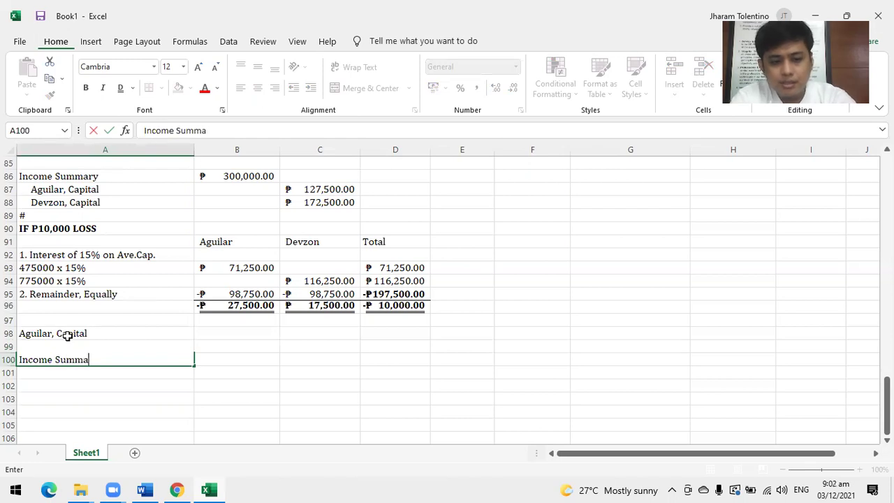
text(ry)
key(Return)
key(Up)
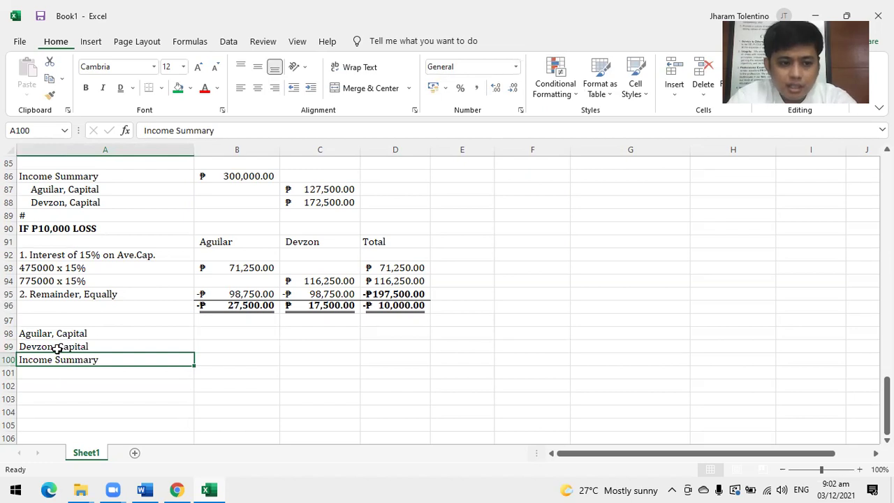
click(56, 347)
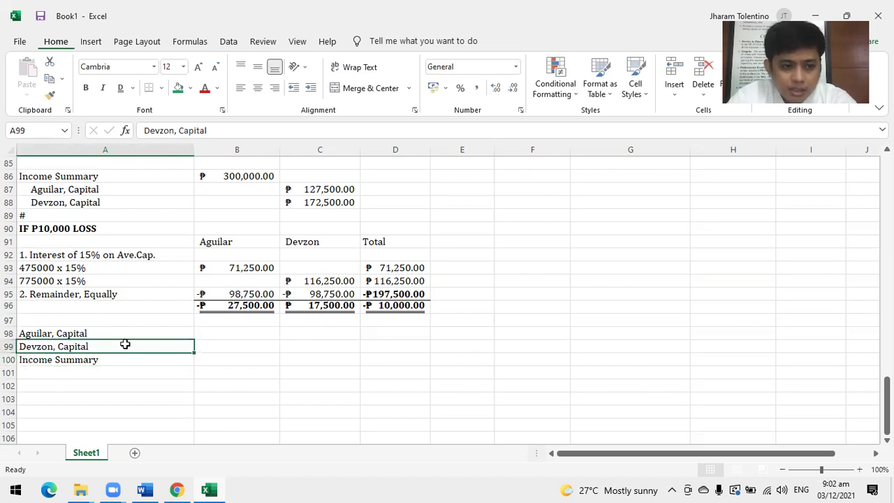
click(65, 334)
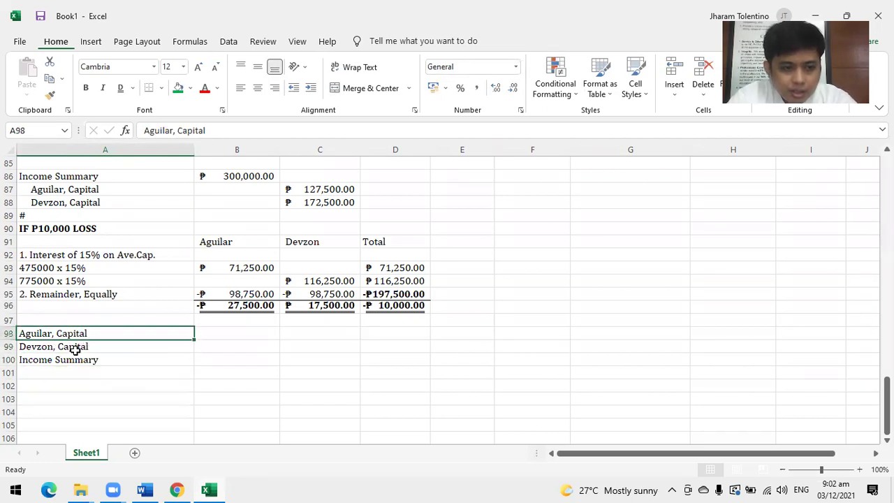
drag(75, 349, 72, 359)
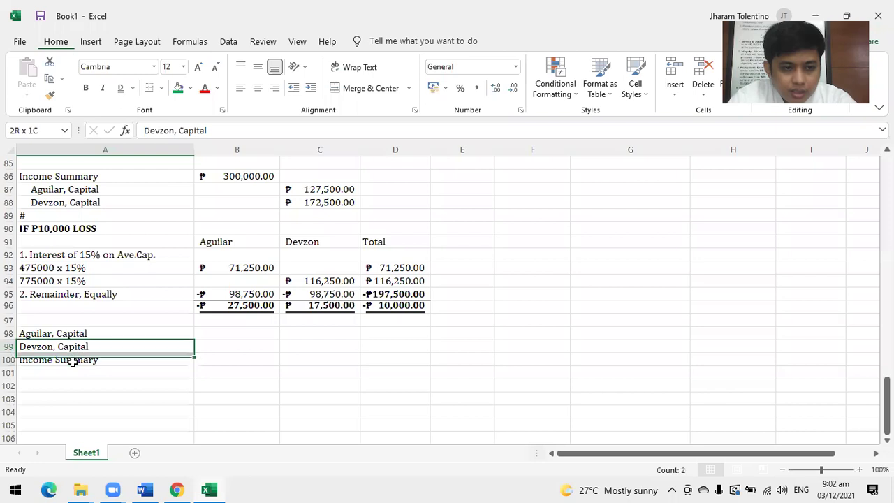
click(311, 89)
Enter debit 27,500 in B98, credits 17,500 and 10,000 in C99:C100, and # in A101.
click(234, 331)
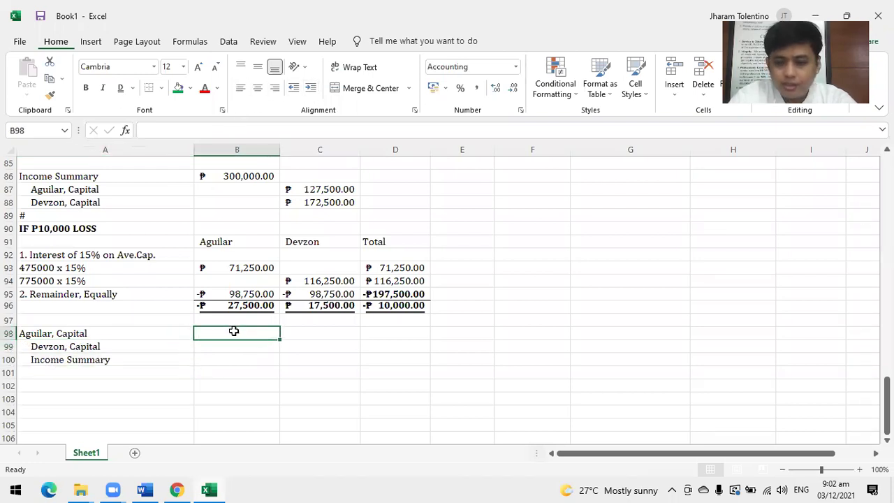
text(27500)
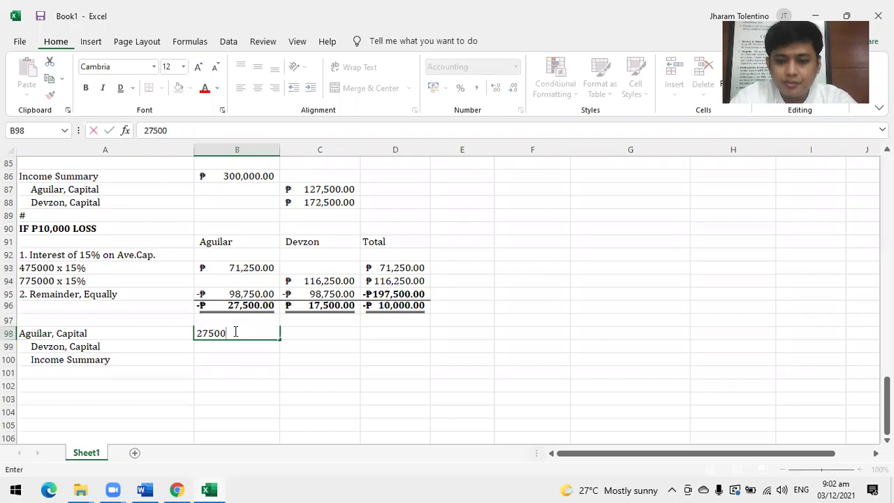
key(Return)
key(Right)
text(17,500)
key(Return)
text(10,00)
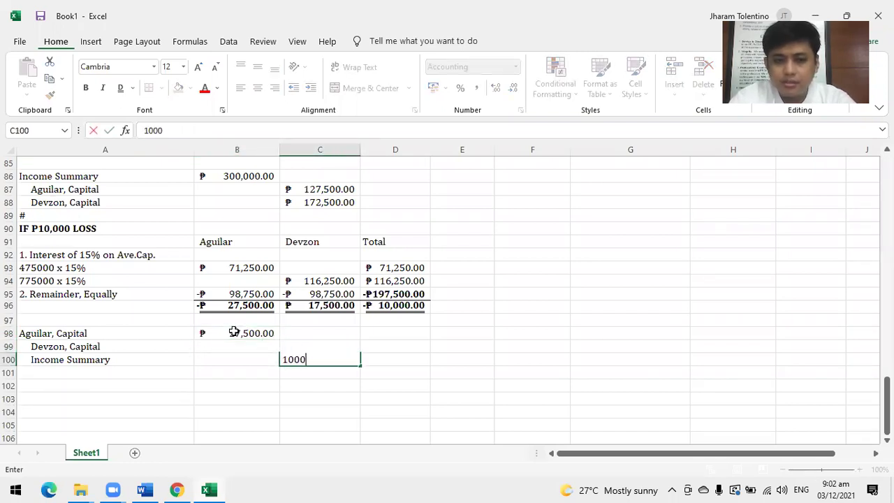
text(0)
key(Return)
click(40, 370)
text(#)
key(Return)
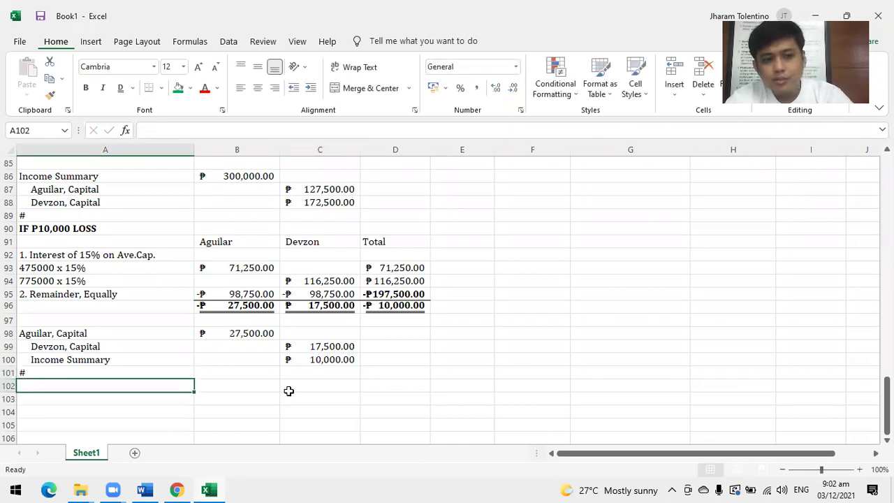
Fill the IF P10,000 LOSS heading in A90 with yellow.
click(91, 227)
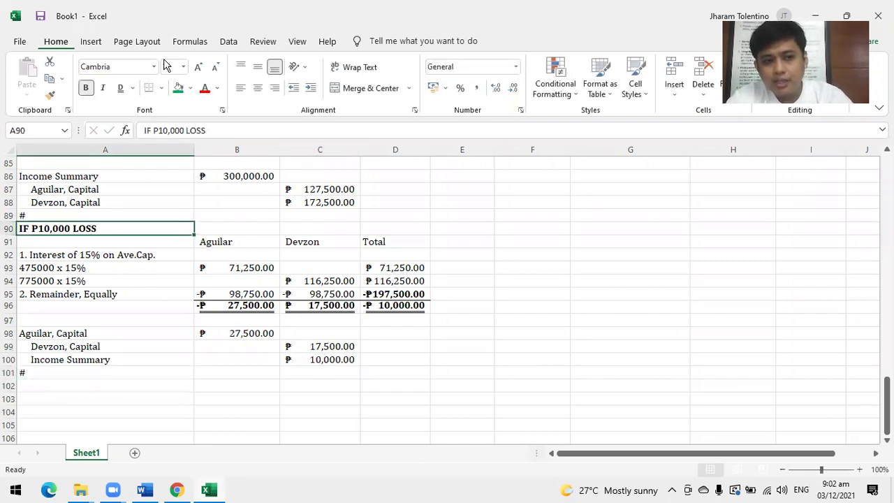
click(189, 88)
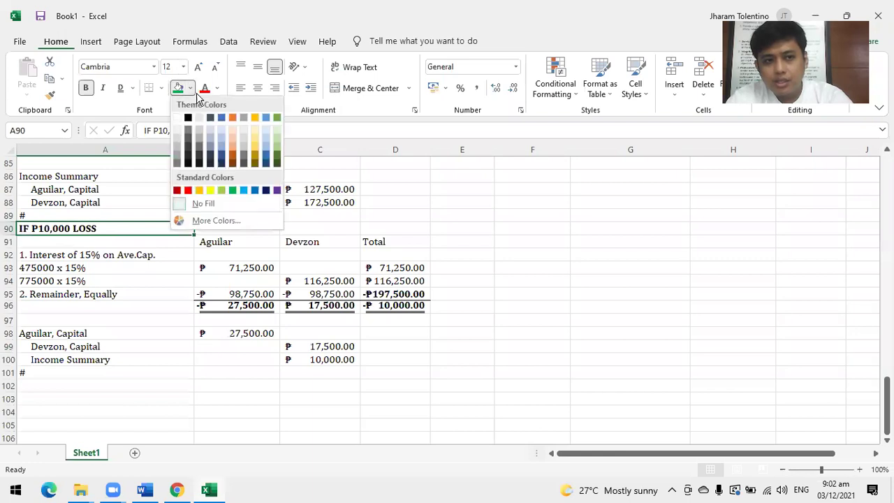
click(211, 191)
click(35, 282)
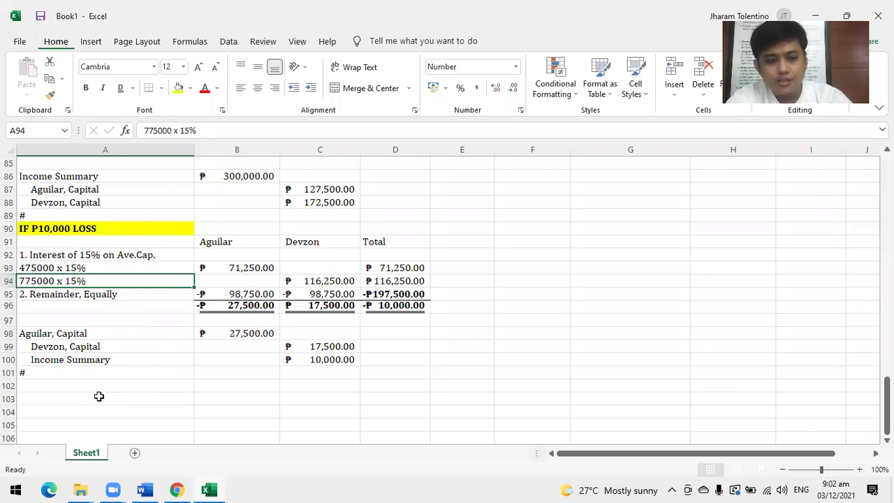
click(524, 363)
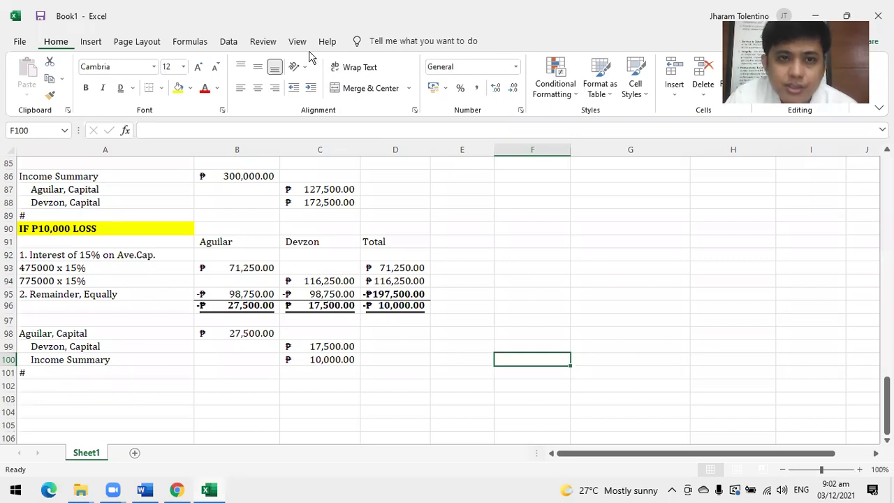
Bring the textbook PDF up in Chrome and scroll down through it.
click(177, 492)
scroll(419, 330, down, 2)
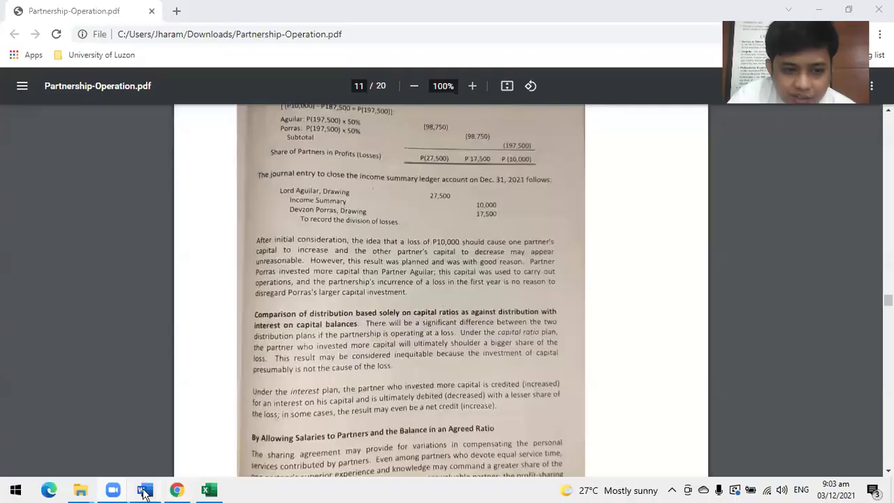
Switch to the Word document 123ACC100_101 holding the desktop screenshot.
click(145, 491)
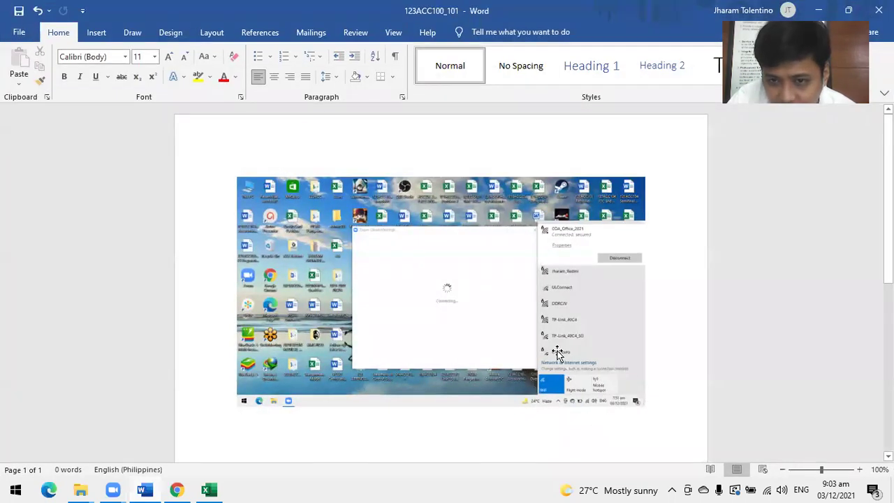